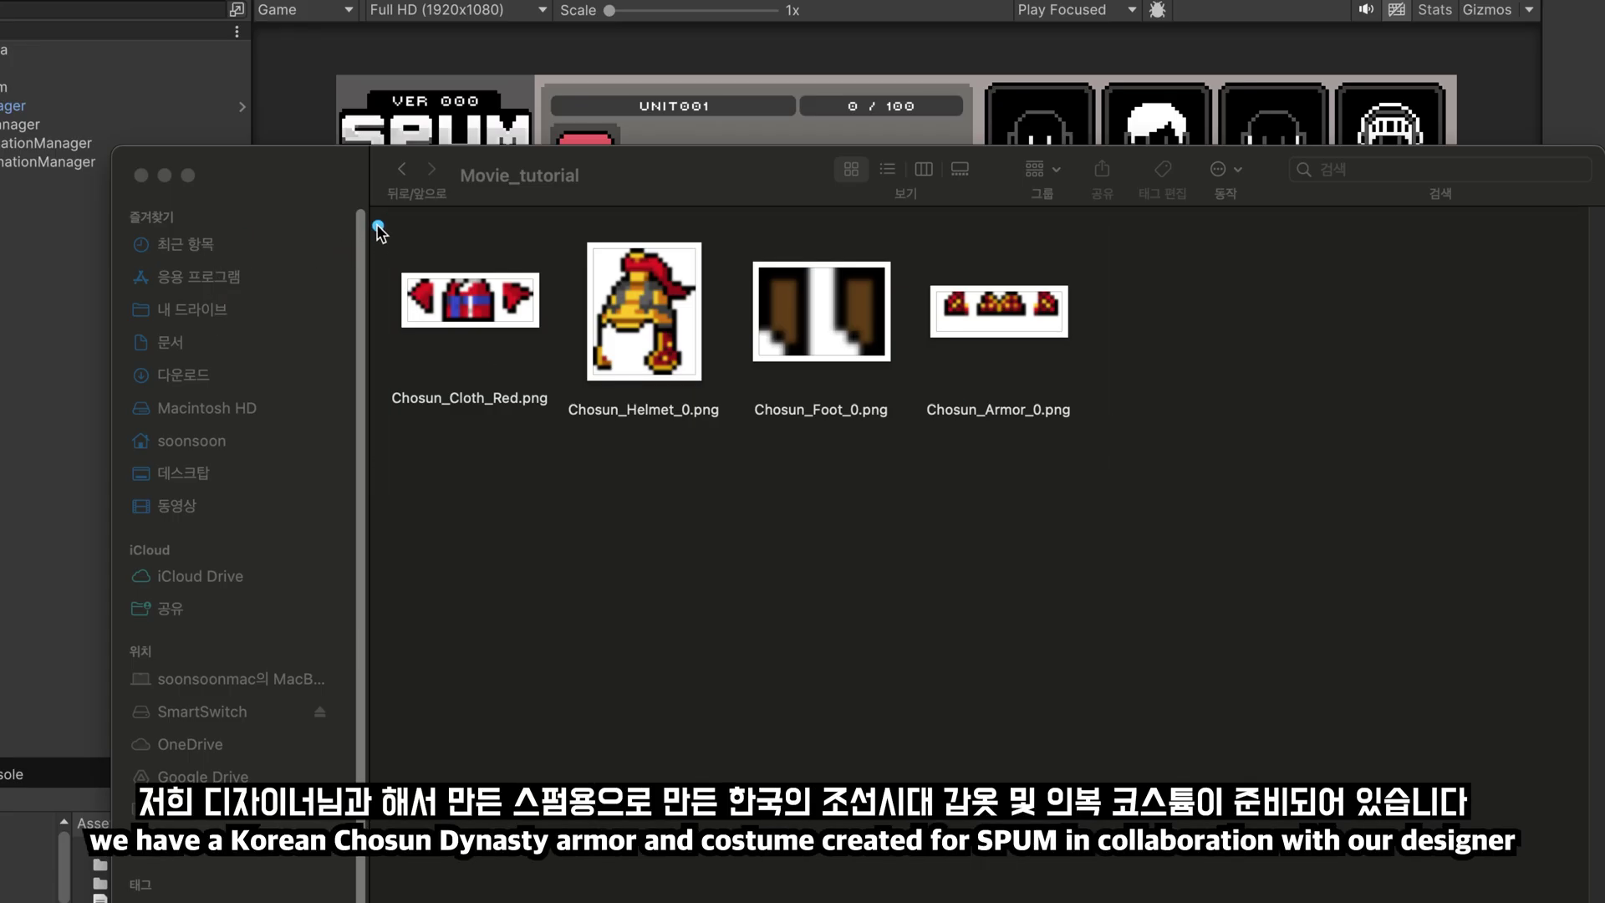
pyautogui.moveTo(382, 219); pyautogui.dragTo(1100, 449)
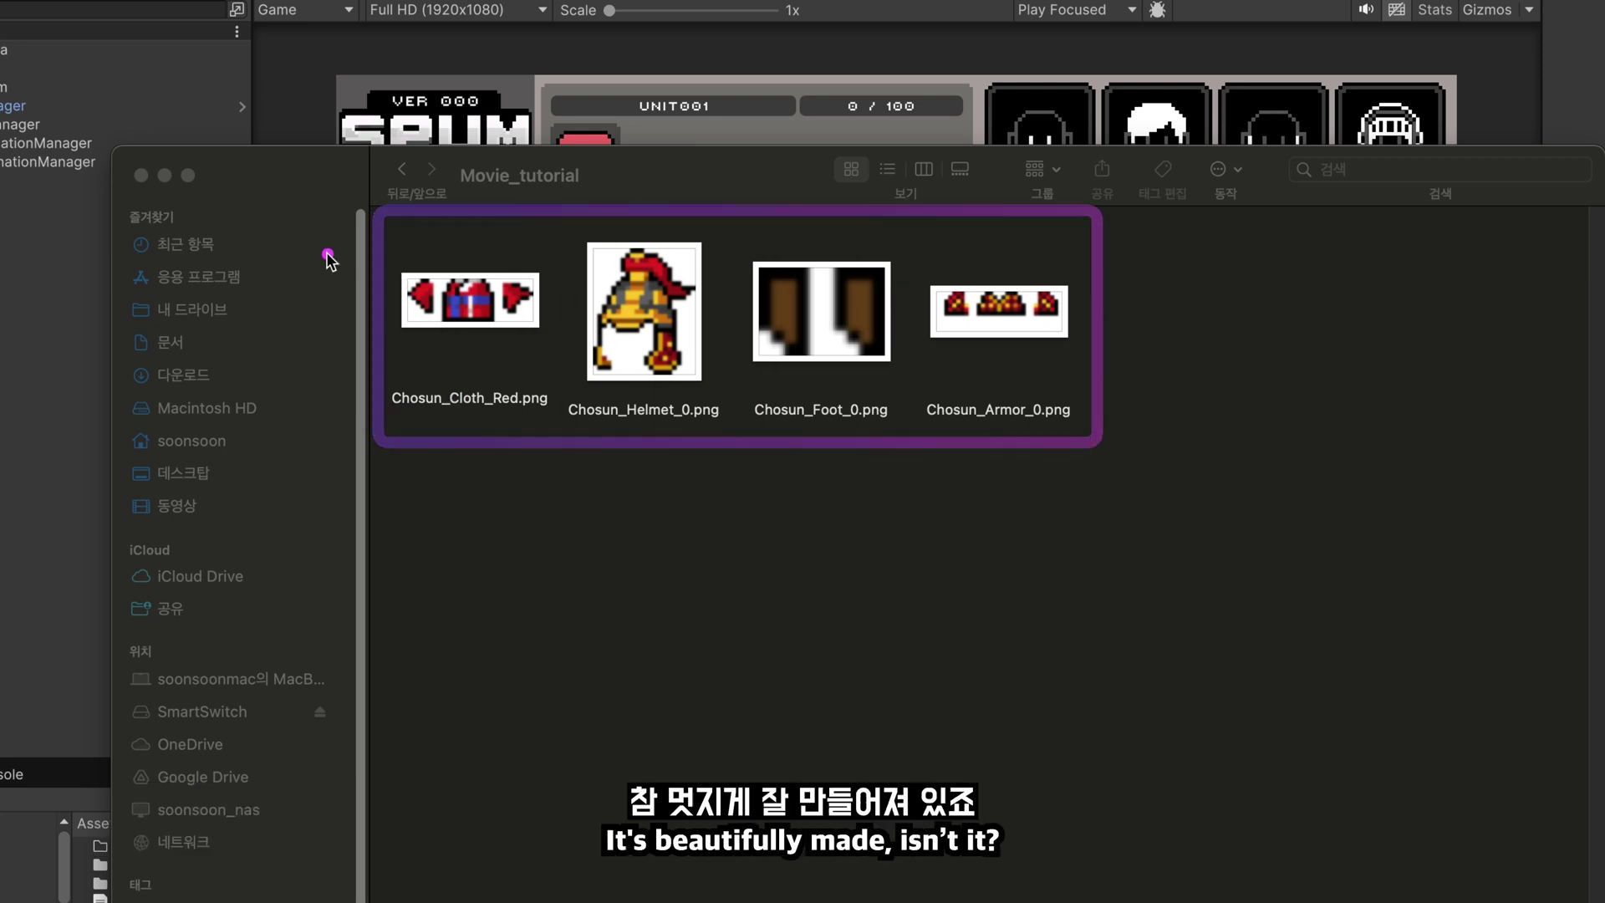
pyautogui.moveTo(380, 232)
pyautogui.mouseDown()
pyautogui.moveTo(504, 430)
pyautogui.moveTo(558, 432)
pyautogui.mouseUp()
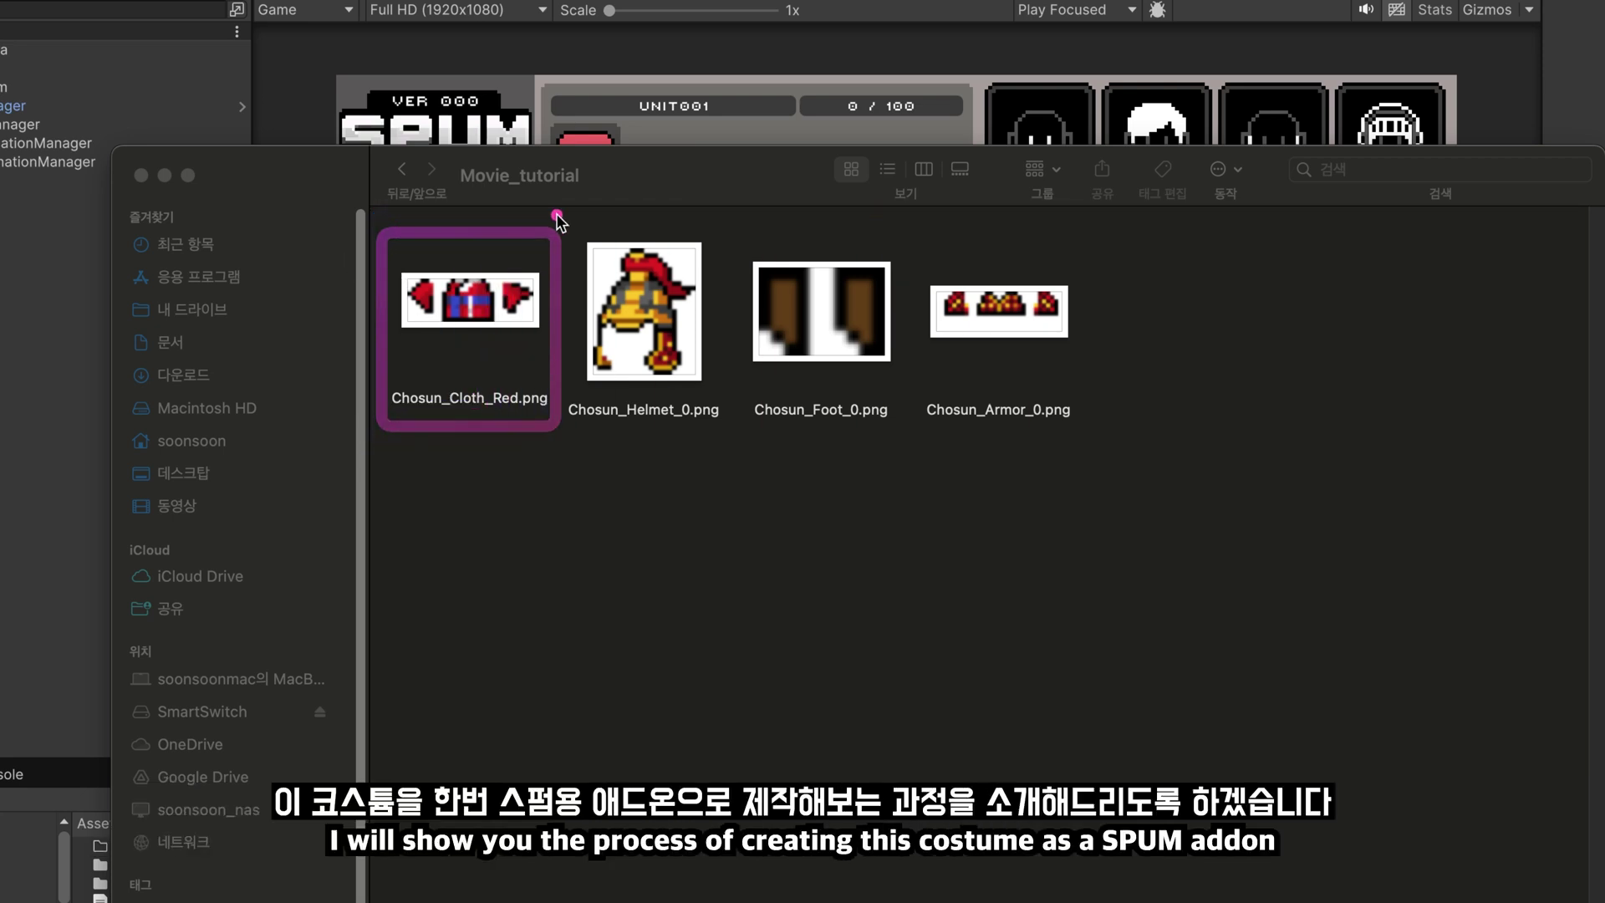
pyautogui.moveTo(551, 217); pyautogui.dragTo(740, 456)
pyautogui.moveTo(725, 210)
pyautogui.mouseDown()
pyautogui.moveTo(796, 463)
pyautogui.moveTo(911, 459)
pyautogui.mouseUp()
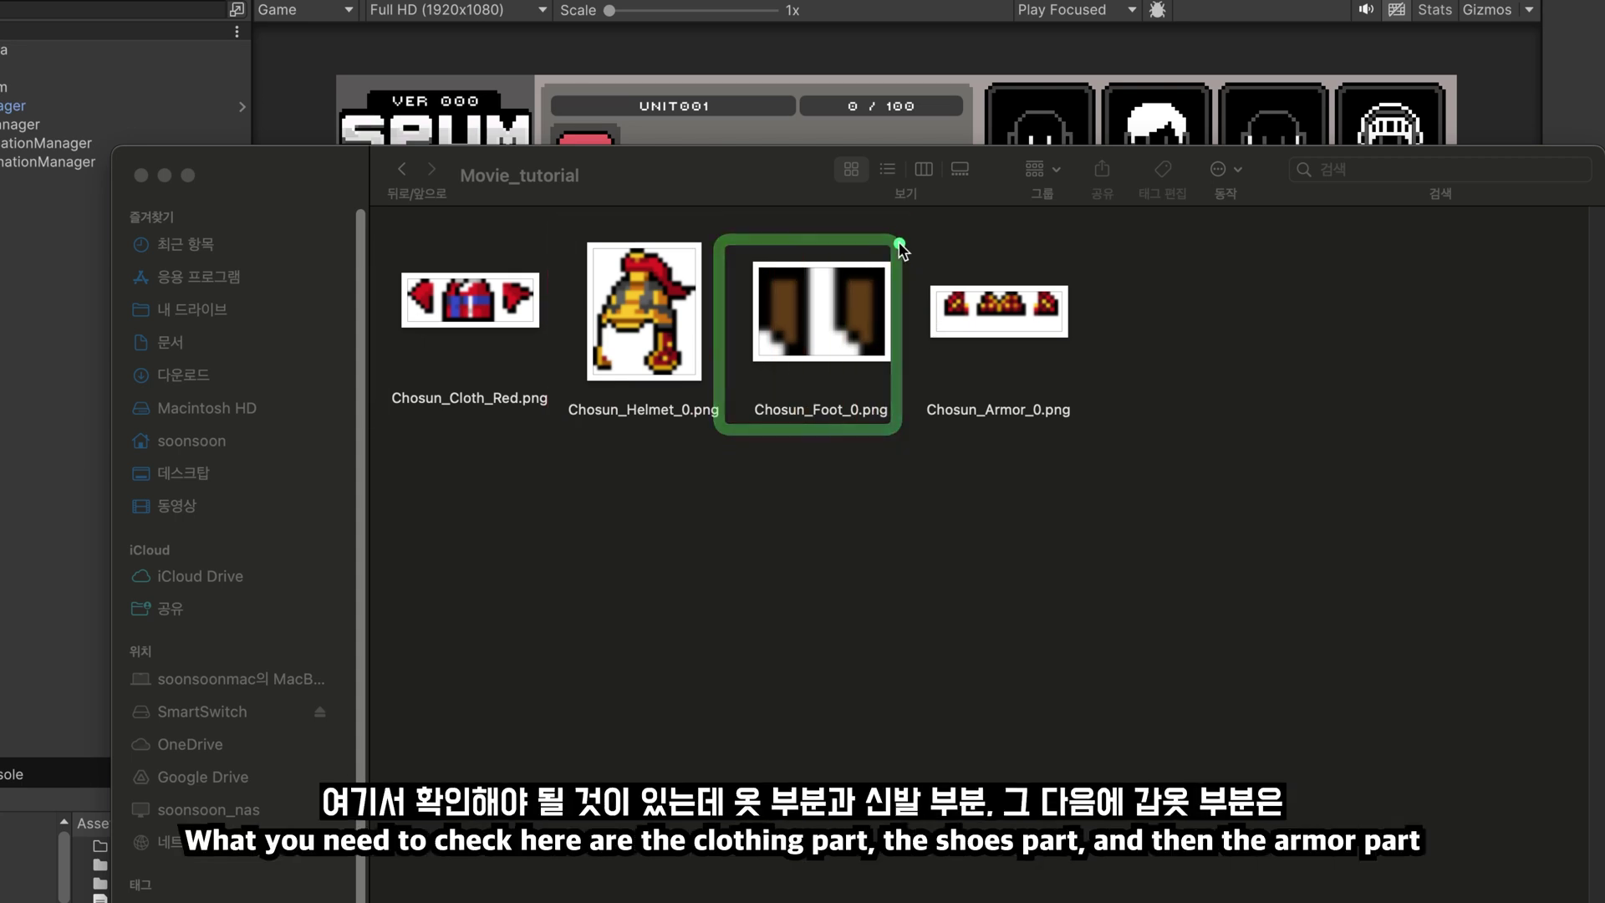
pyautogui.moveTo(897, 242)
pyautogui.mouseDown()
pyautogui.moveTo(1080, 446)
pyautogui.moveTo(1108, 454)
pyautogui.mouseUp()
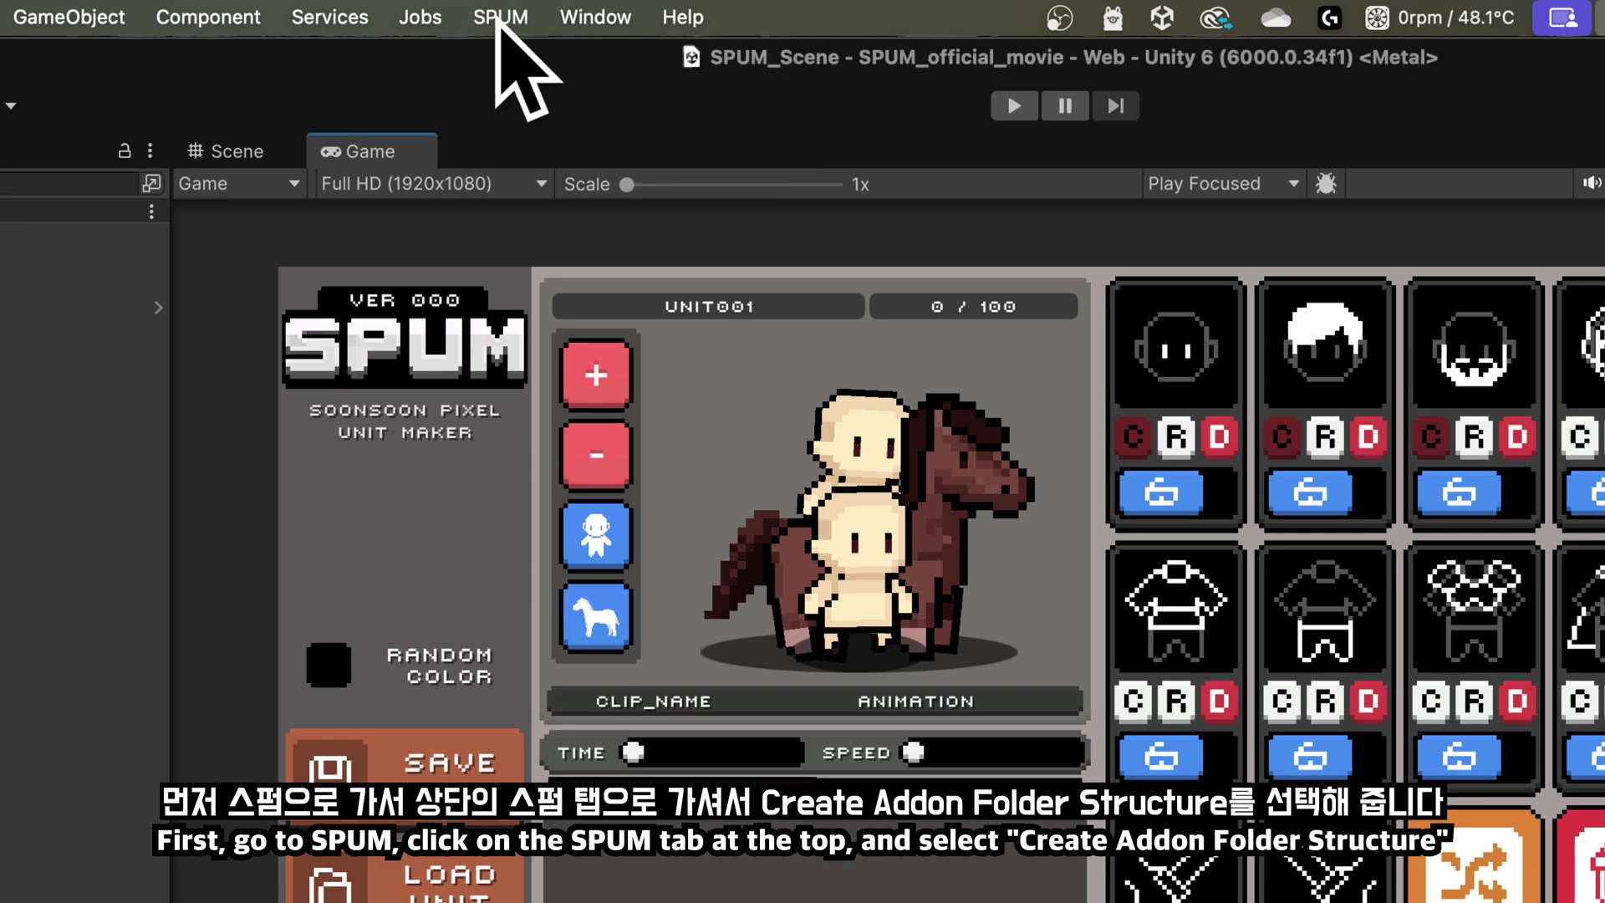
# Open SPUM's Create Addon Folder Structure tool and load the basic folder structure with Quick Create
pyautogui.click(500, 17)
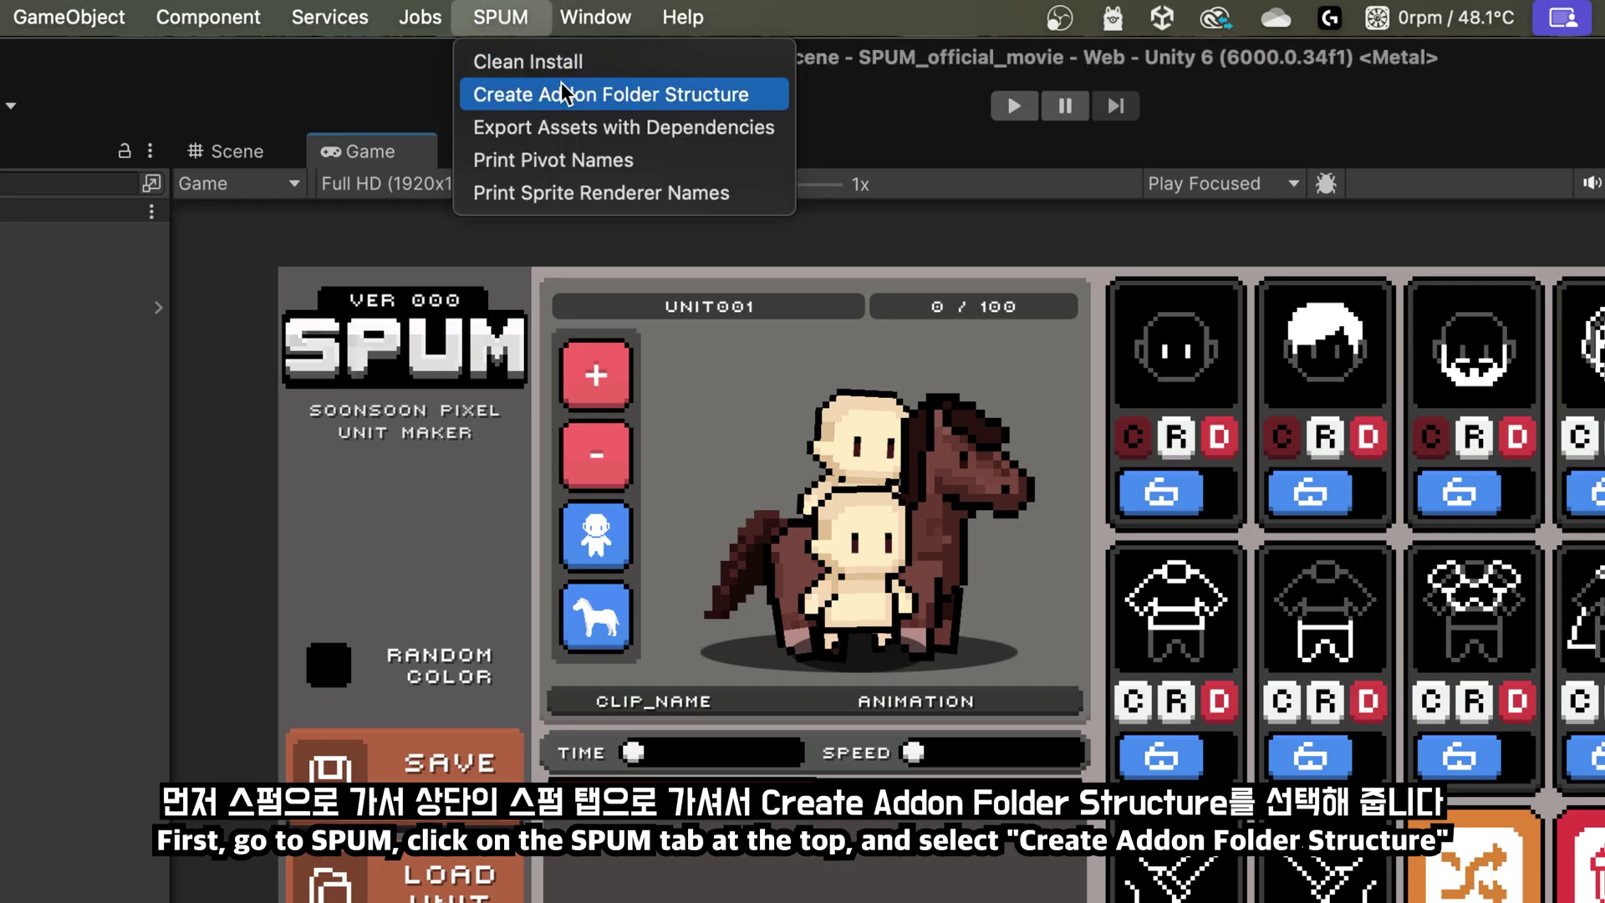
pyautogui.click(702, 102)
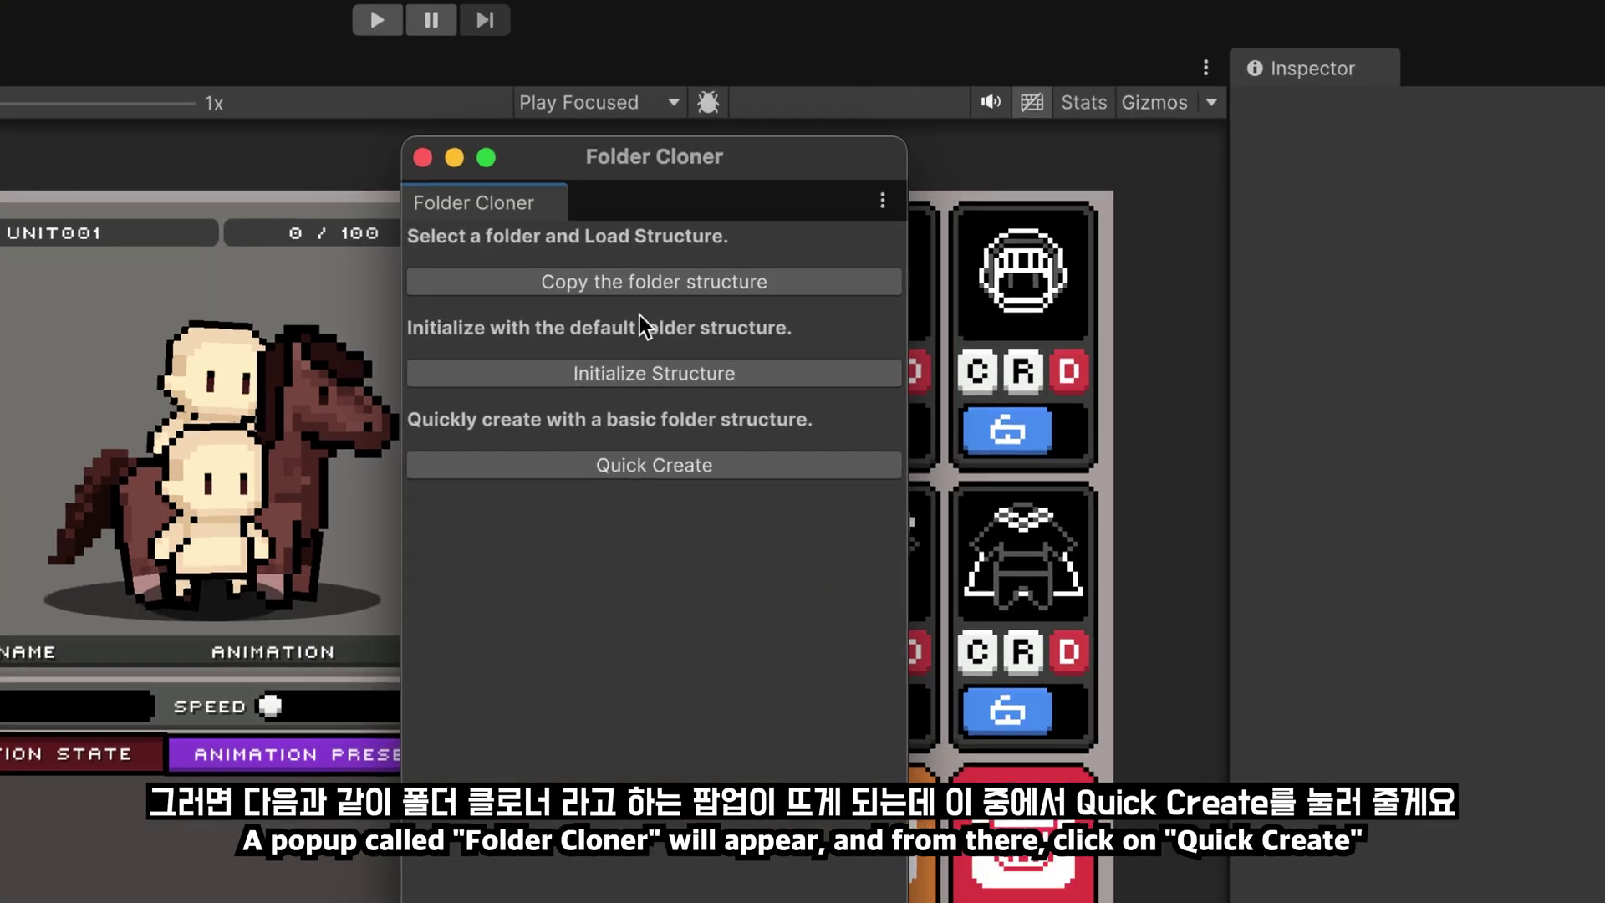
pyautogui.hotkey('ctrl', 'a')
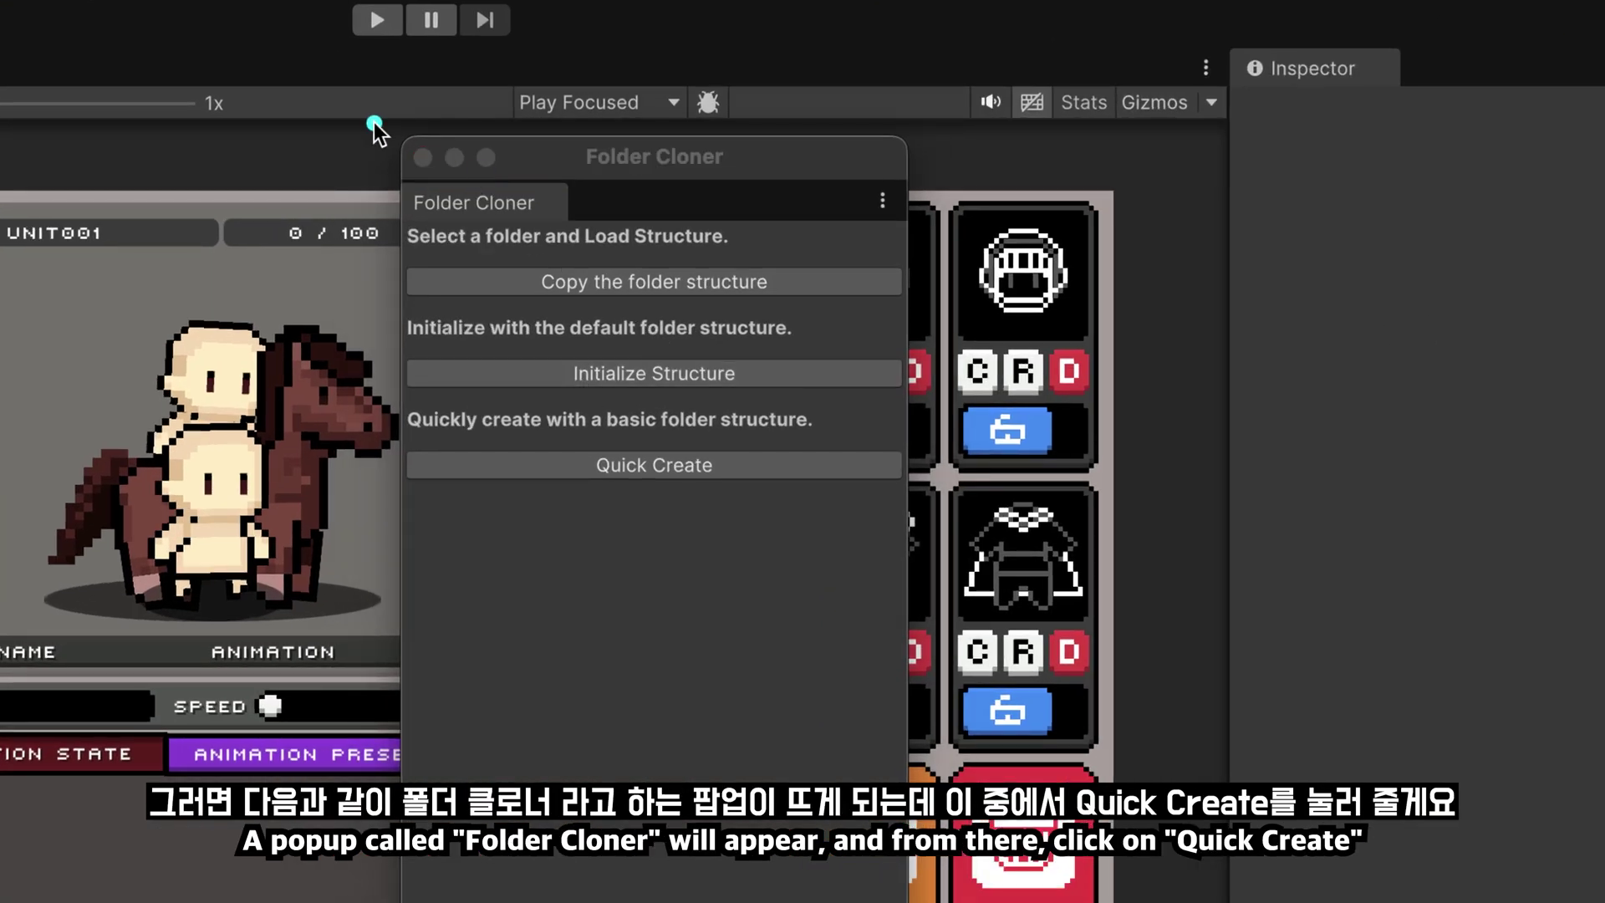
pyautogui.moveTo(383, 174)
pyautogui.mouseDown()
pyautogui.moveTo(694, 403)
pyautogui.moveTo(920, 532)
pyautogui.mouseUp()
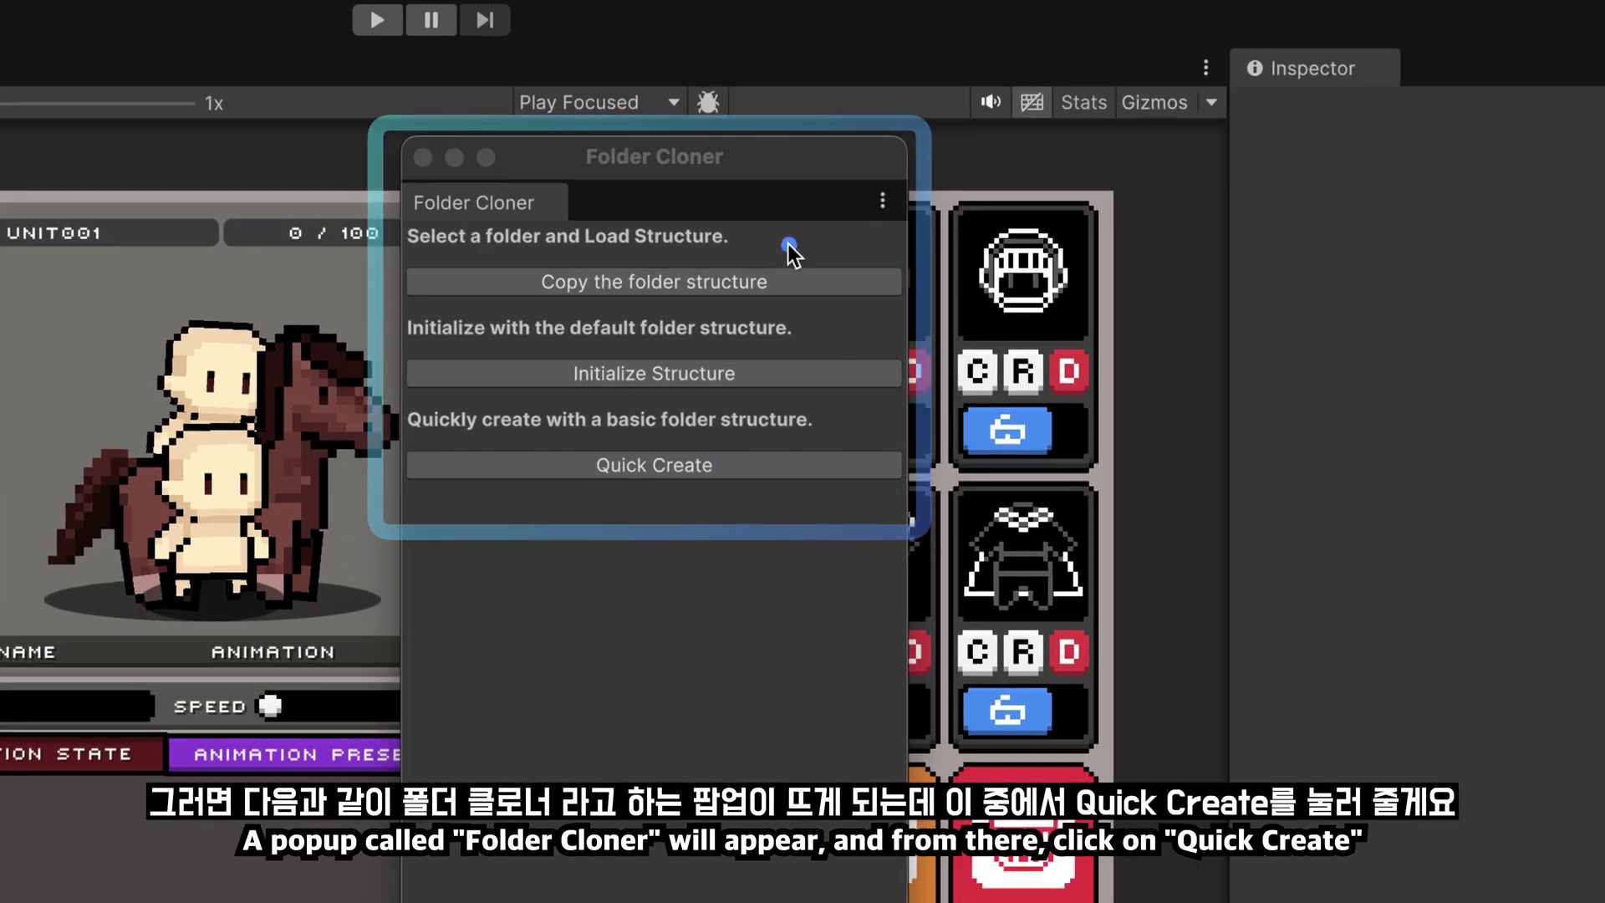
pyautogui.click(735, 162)
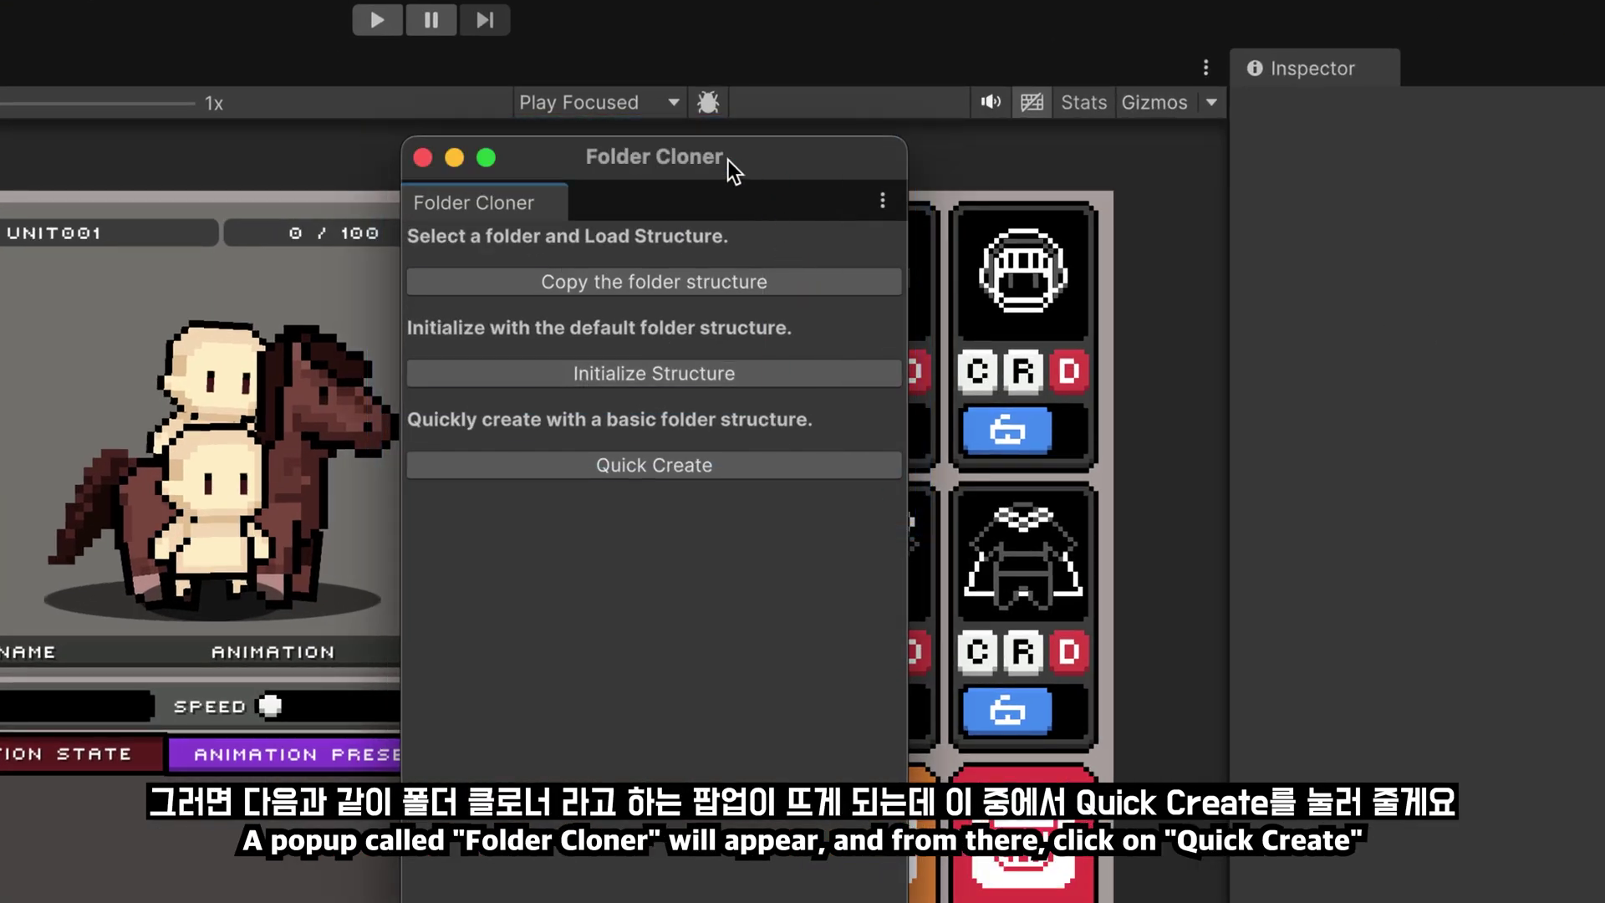
pyautogui.click(618, 461)
pyautogui.click(493, 573)
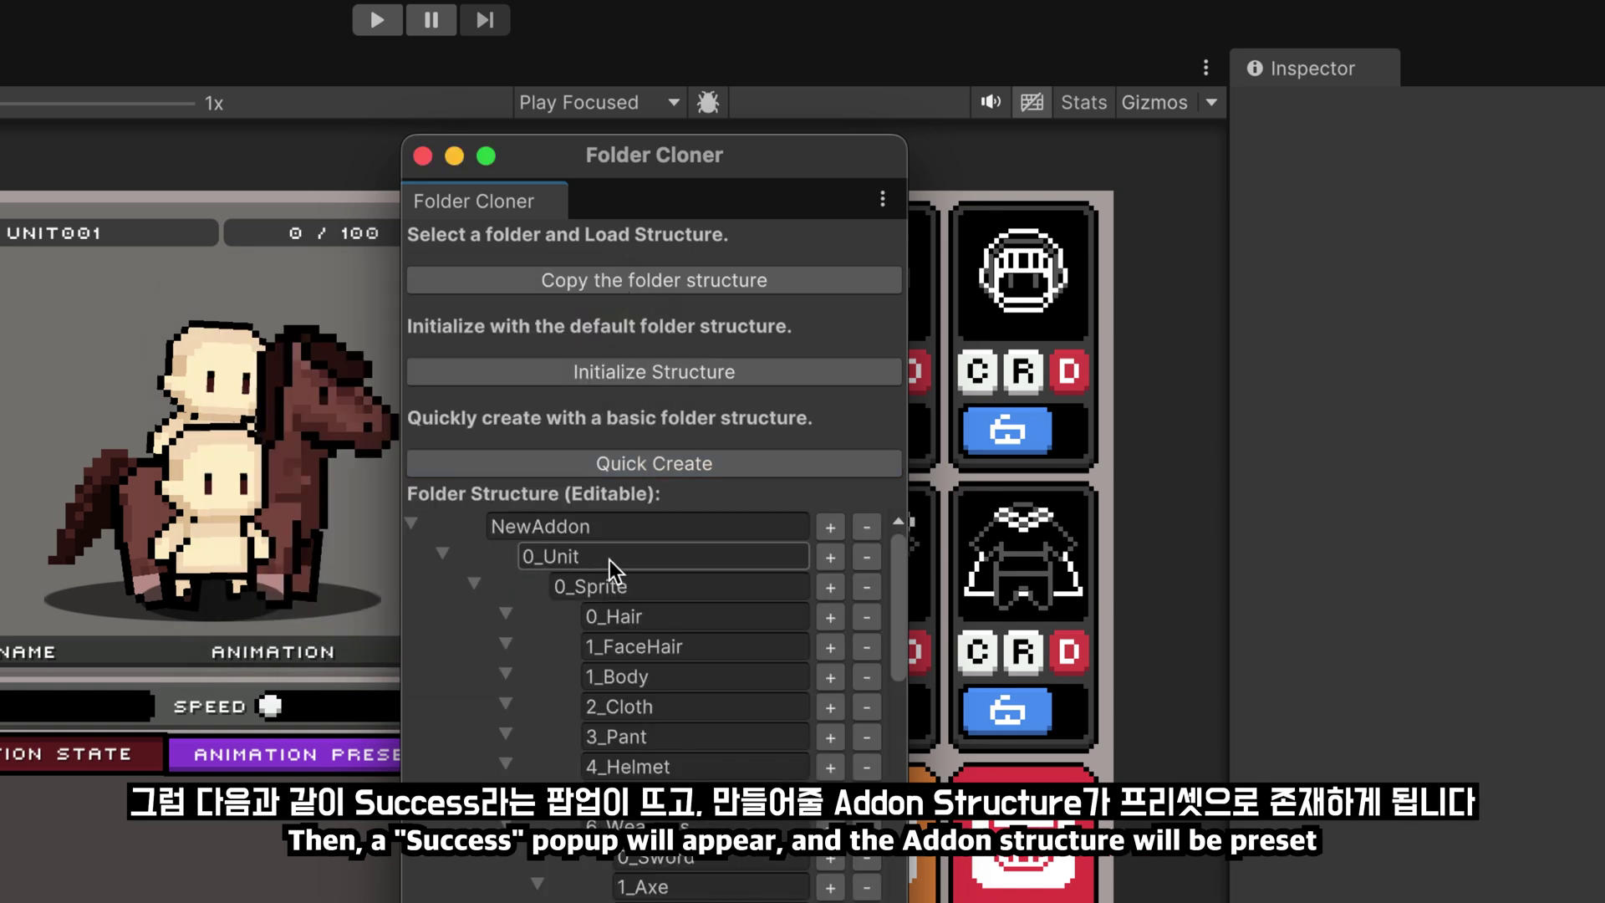
# Name the addon's root folder KH_Chosun and create the folder structure, collapsing 6_Weapons in the preset
pyautogui.scroll(-3, 609, 560)
pyautogui.scroll(3, 613, 568)
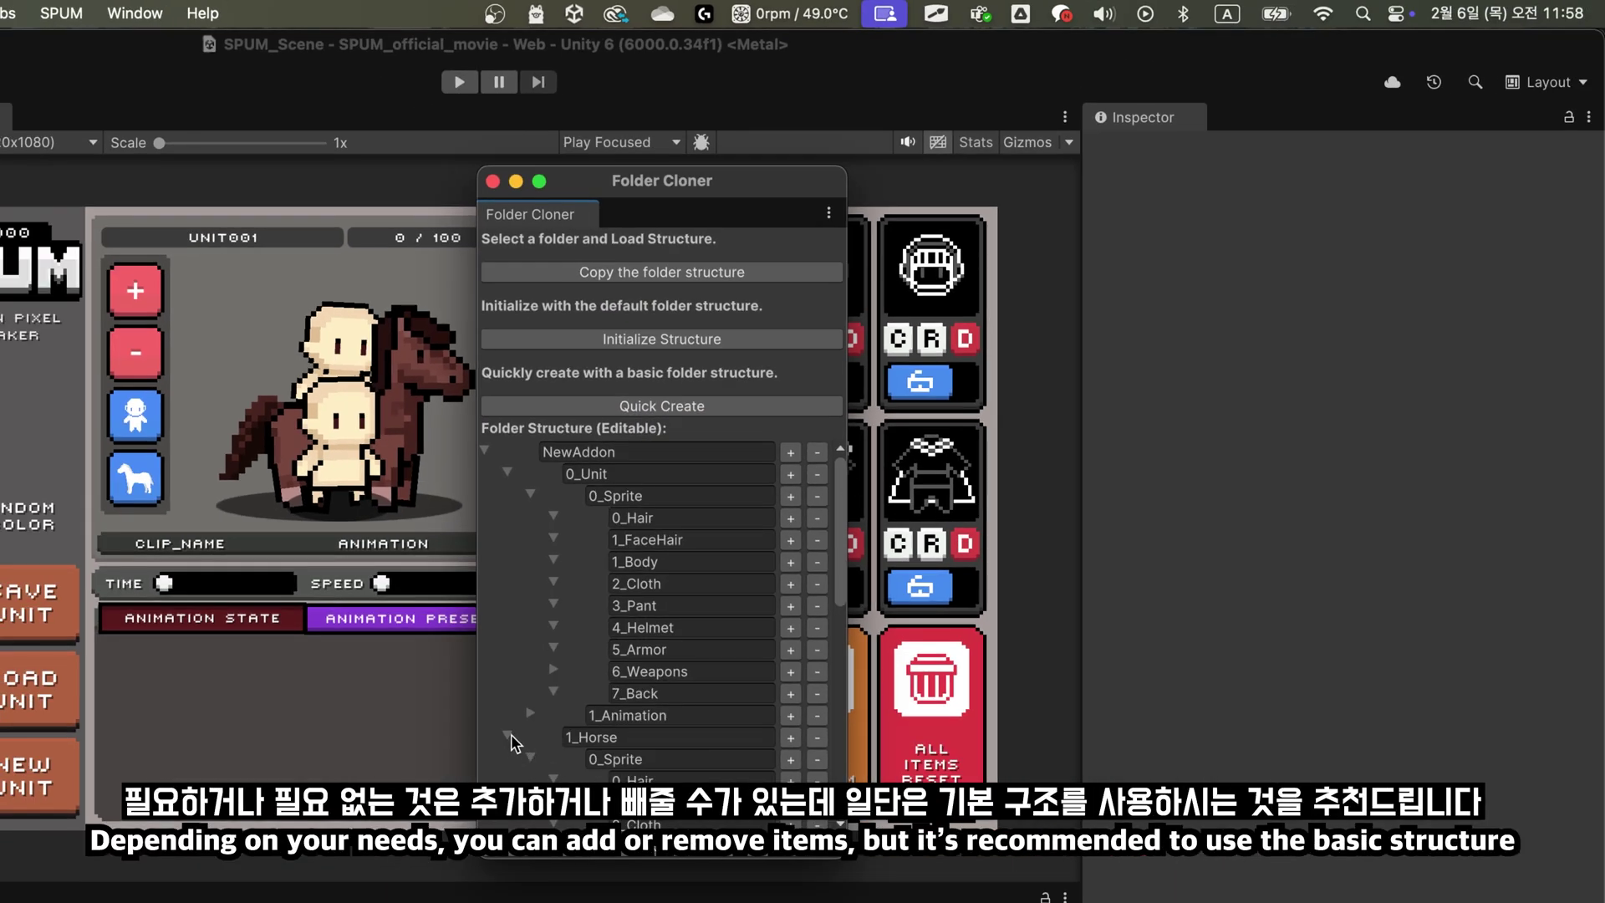
pyautogui.click(507, 734)
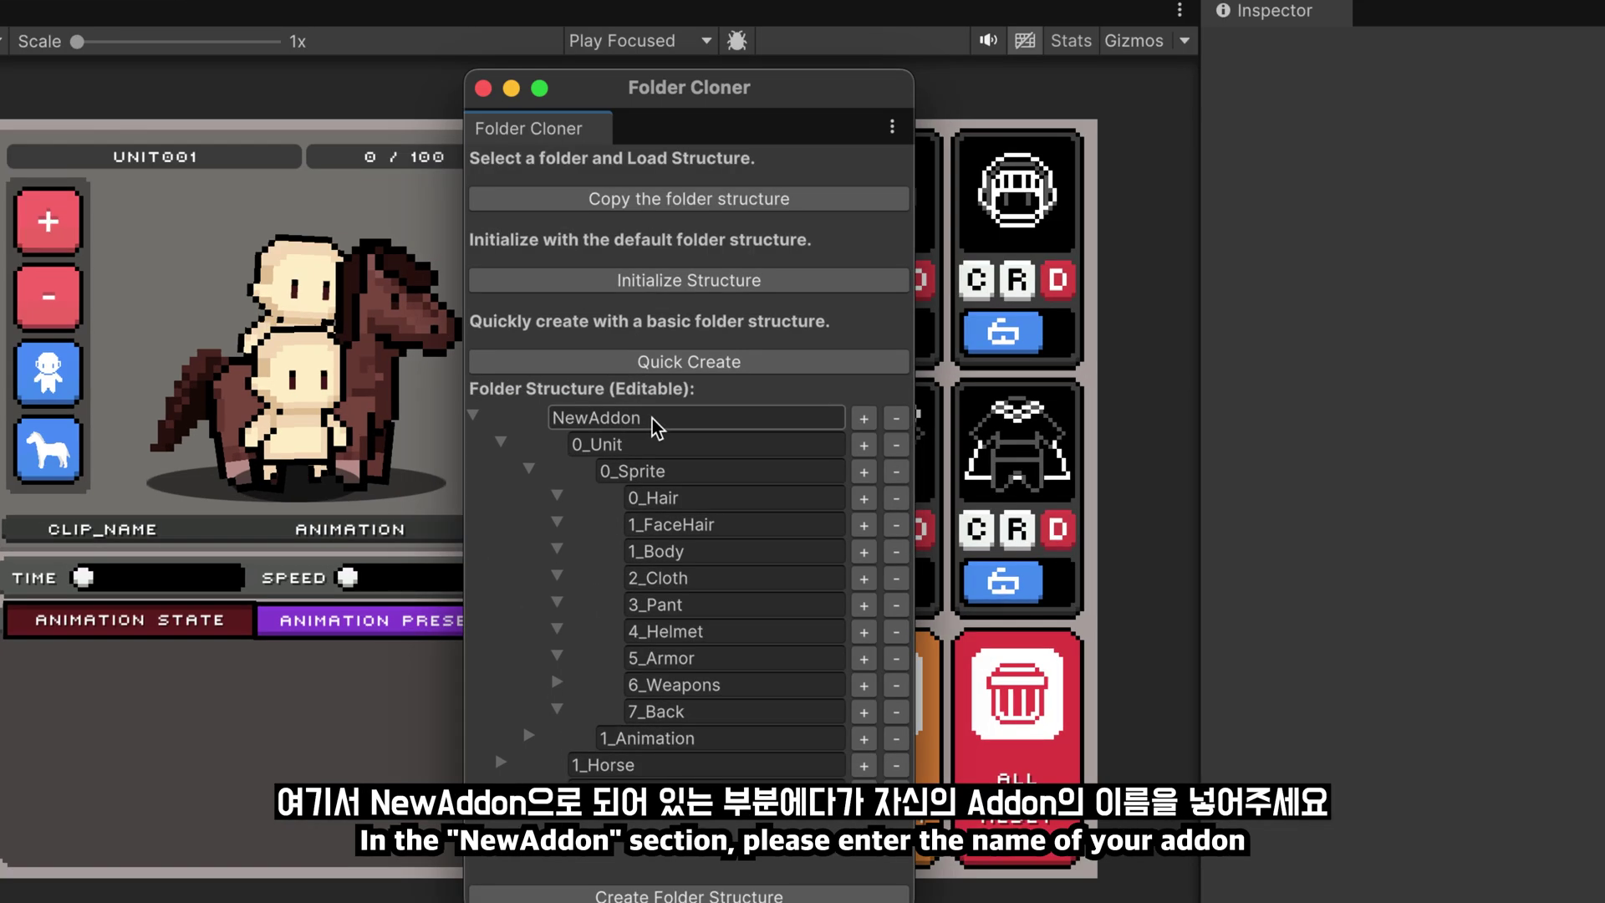
pyautogui.click(632, 456)
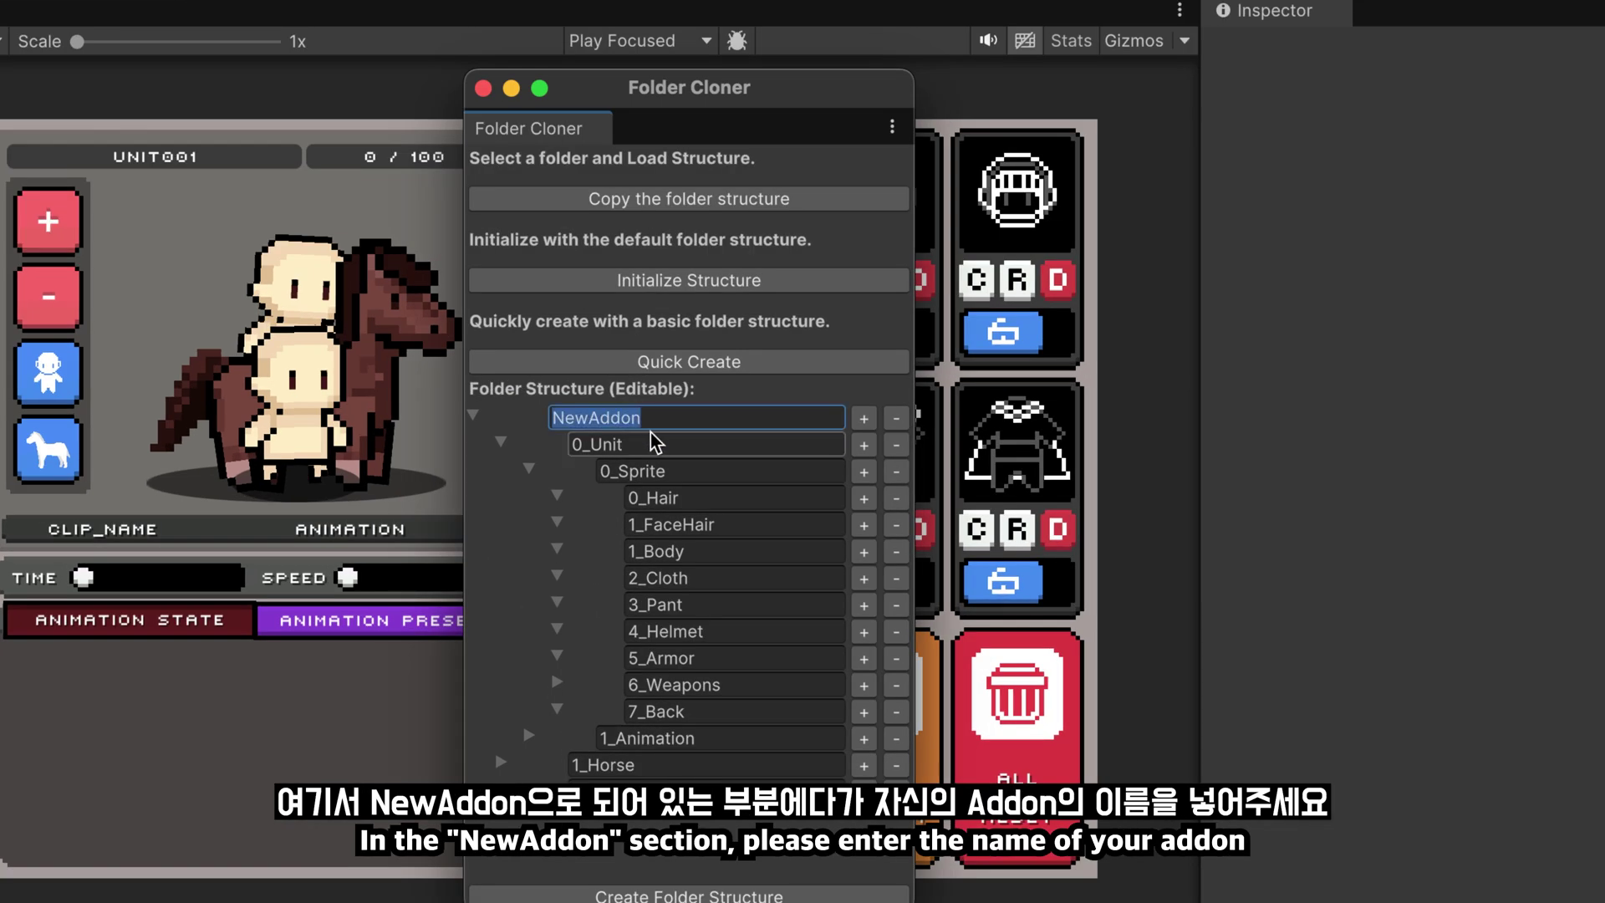
pyautogui.write('KH')
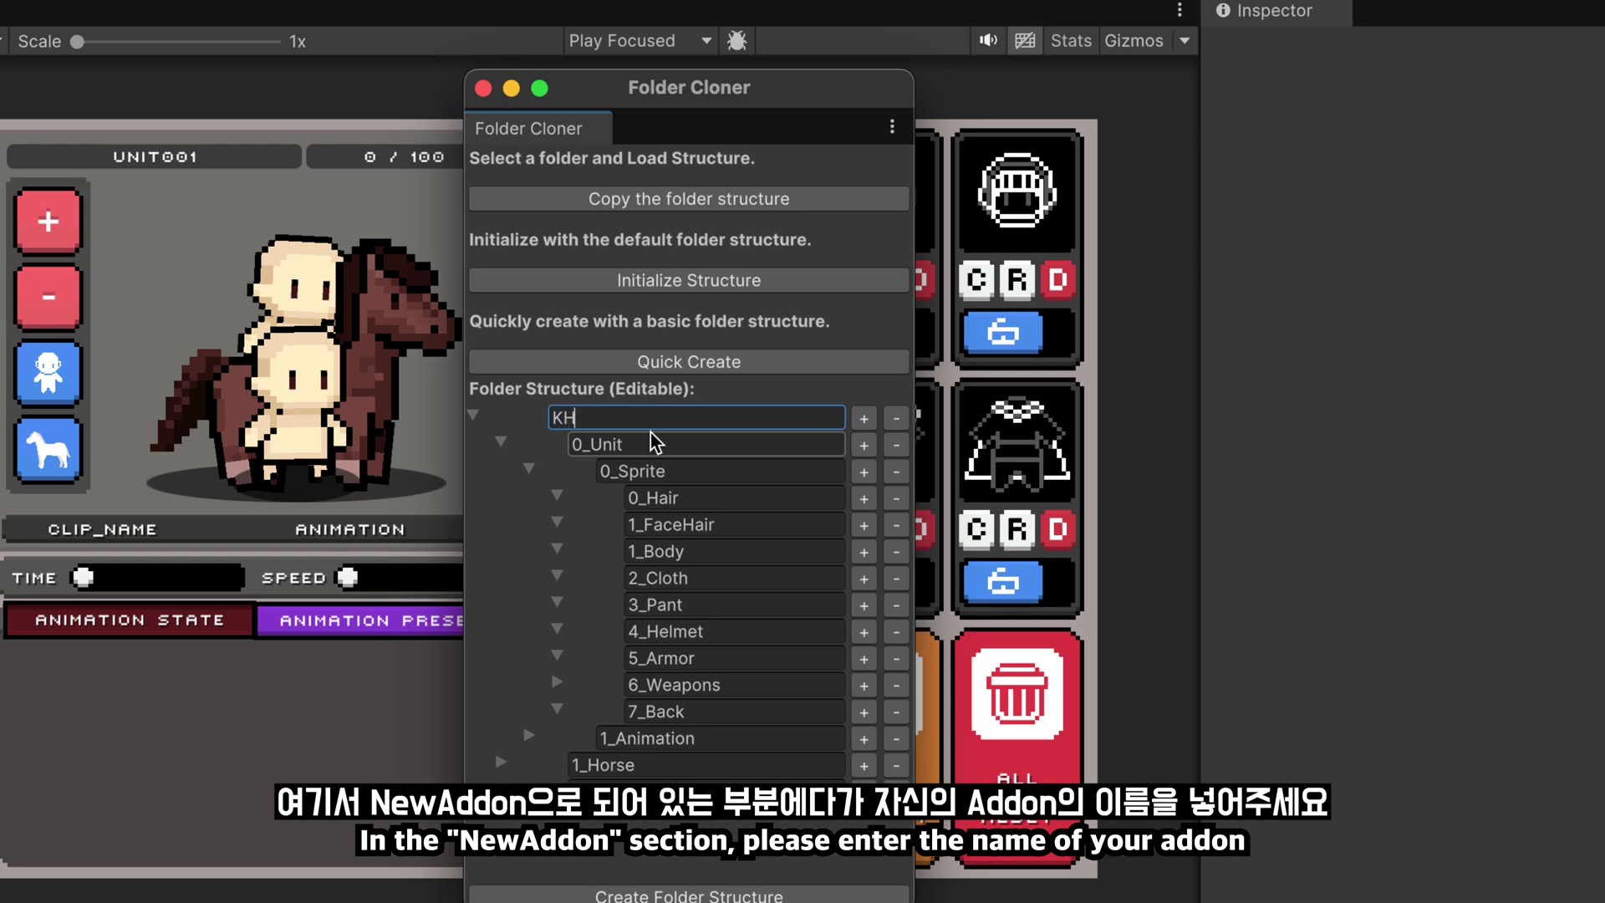
pyautogui.write('_')
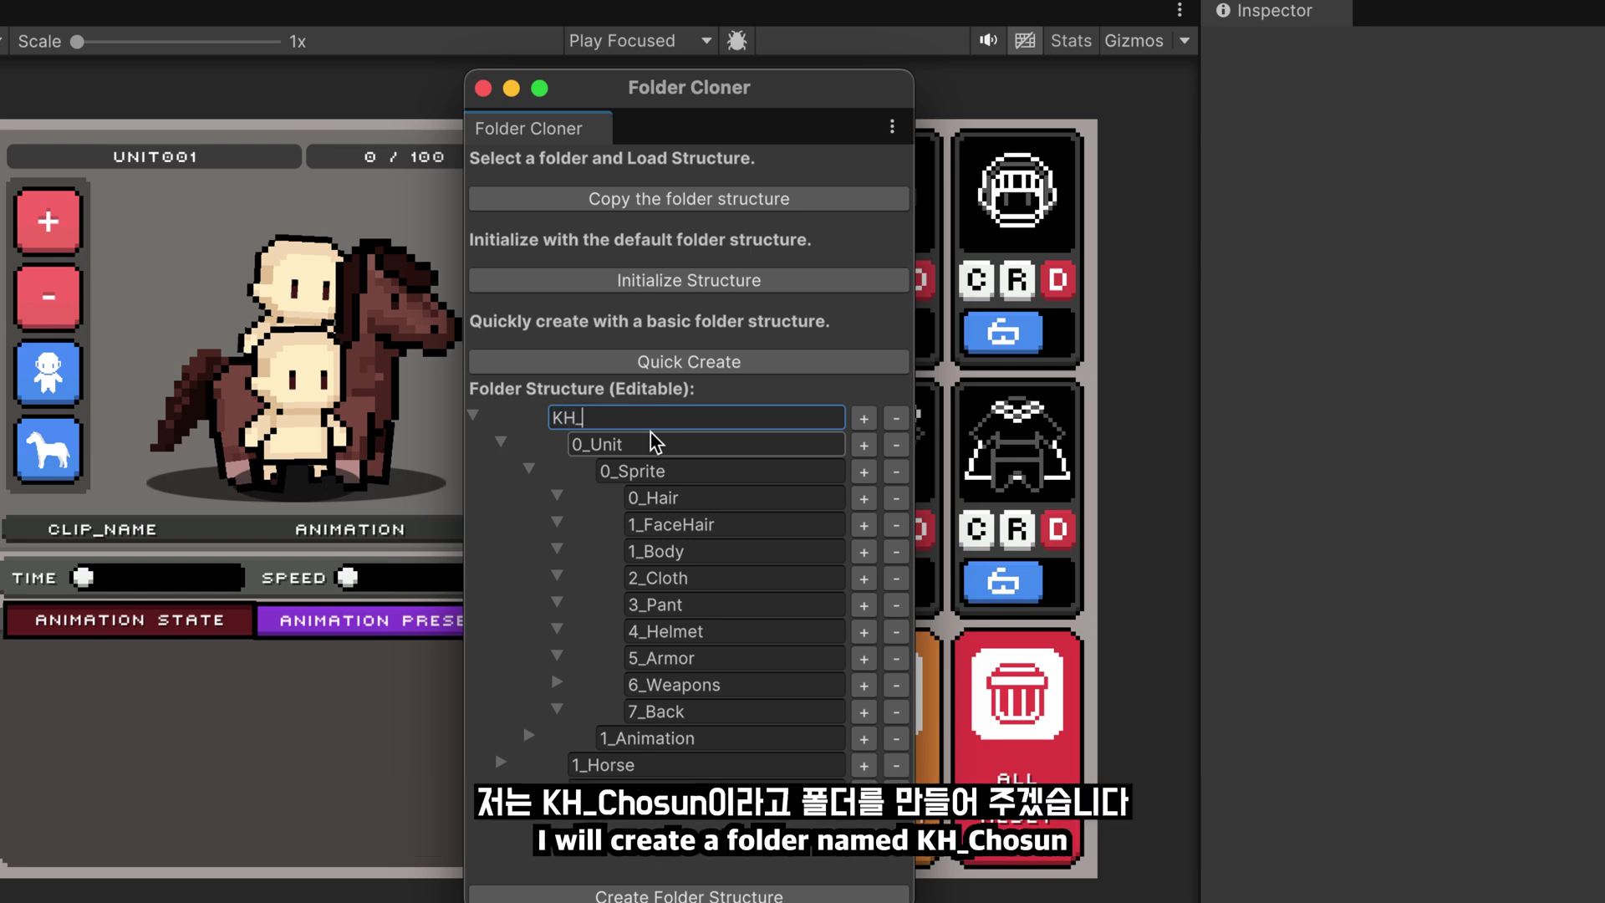
pyautogui.write('C')
pyautogui.write('hosun')
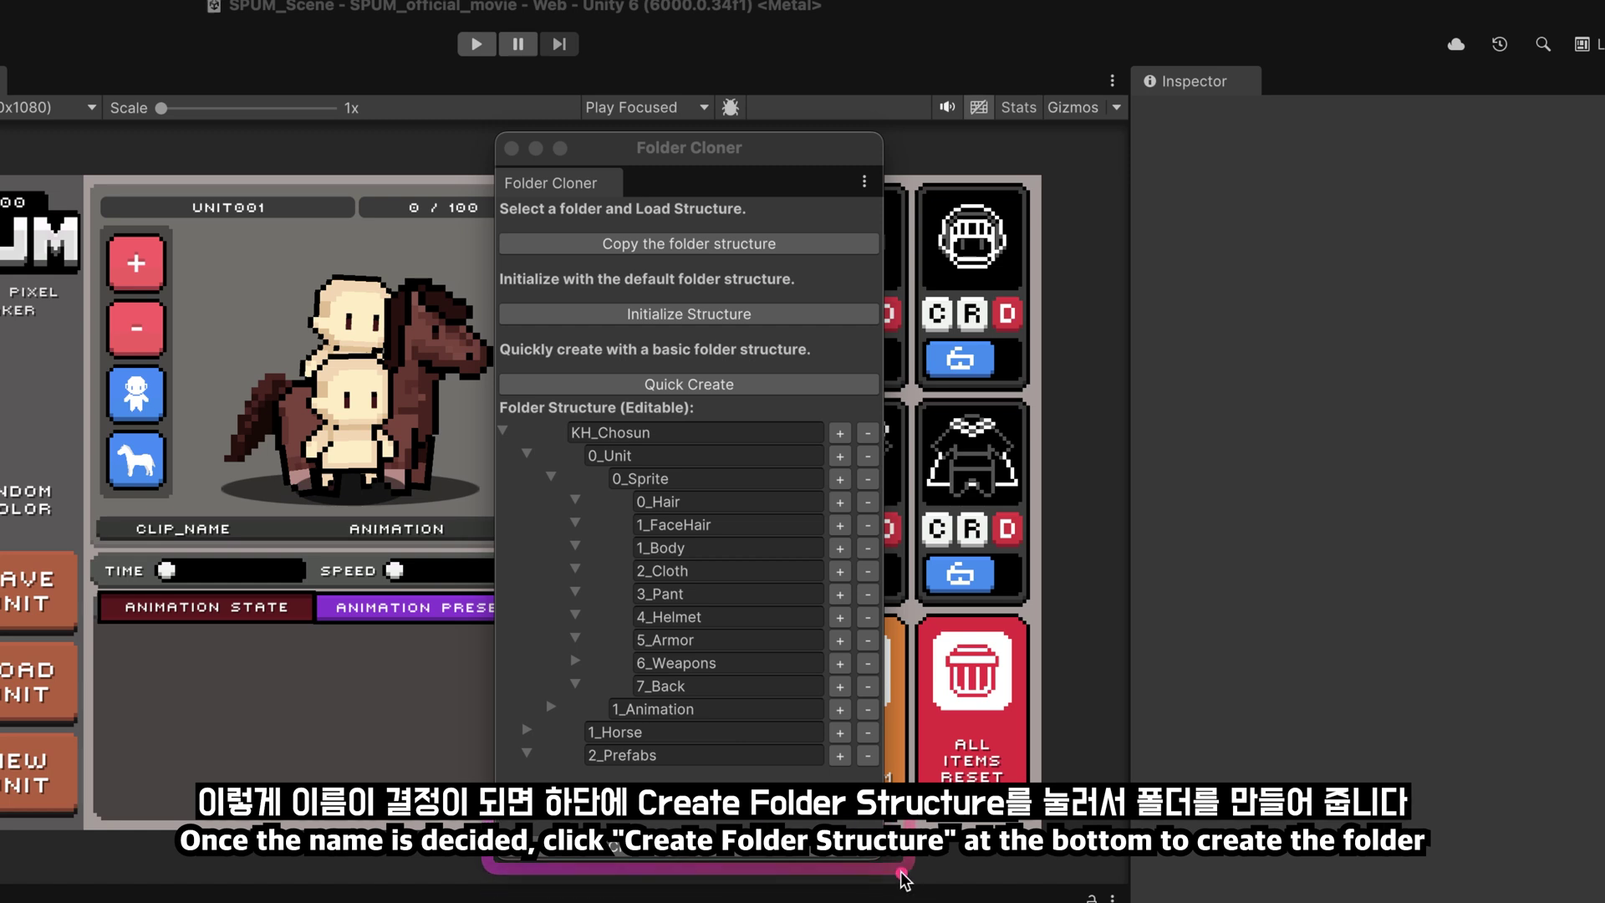
pyautogui.click(815, 853)
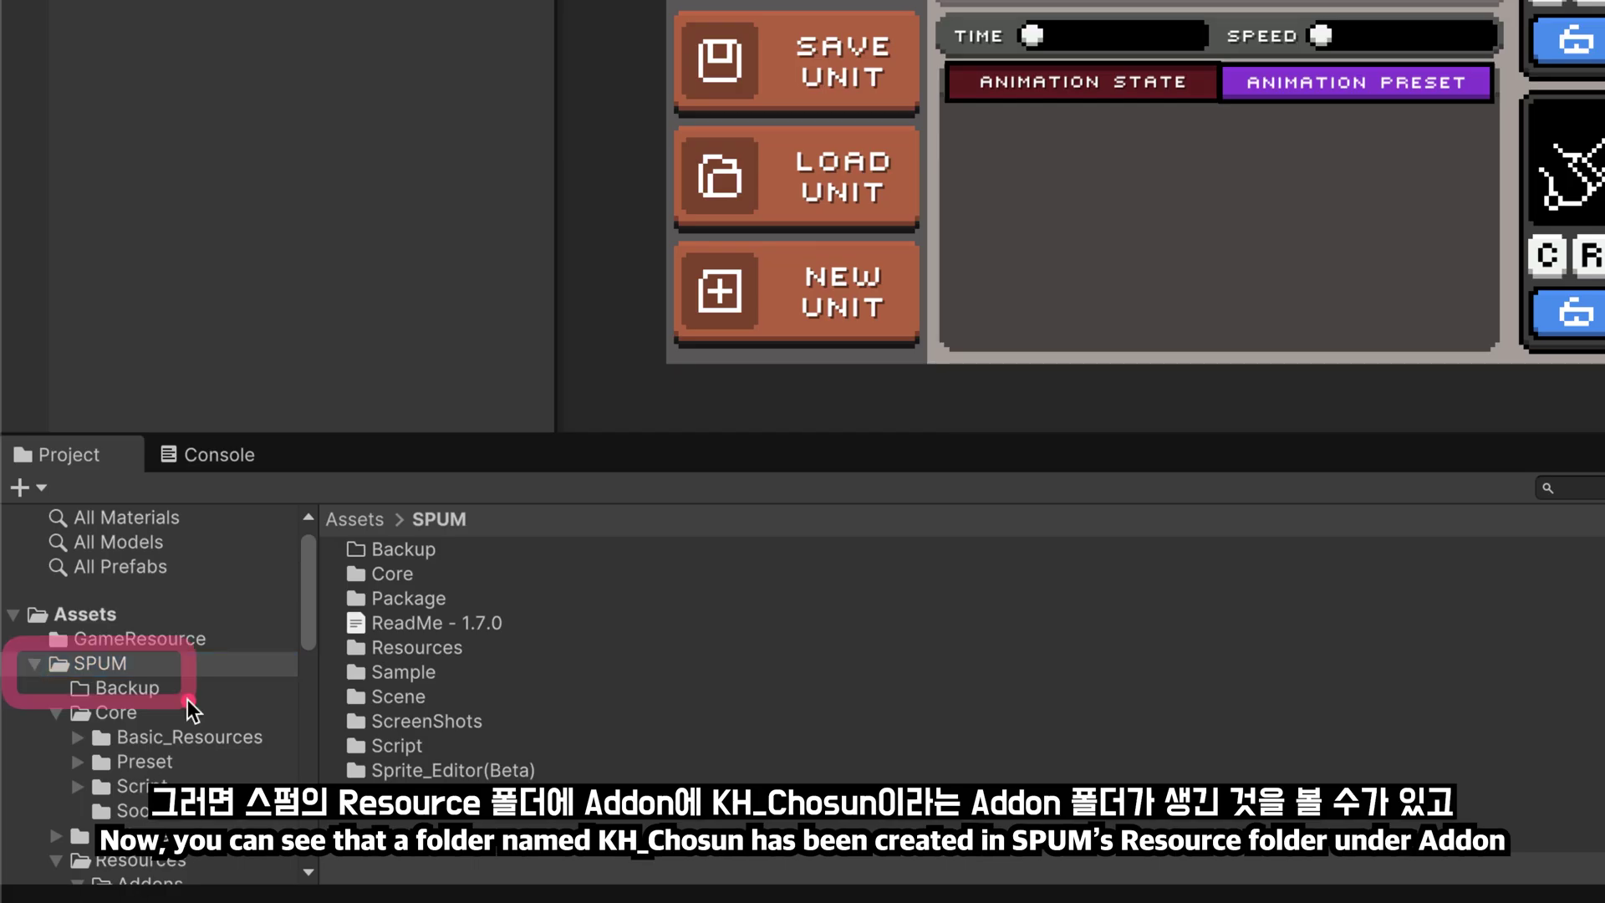
# Open the addon folder KH_Chosun under SPUM > Resources > Addons and go into 0_Unit > 0_Sprite
pyautogui.scroll(-3, 230, 756)
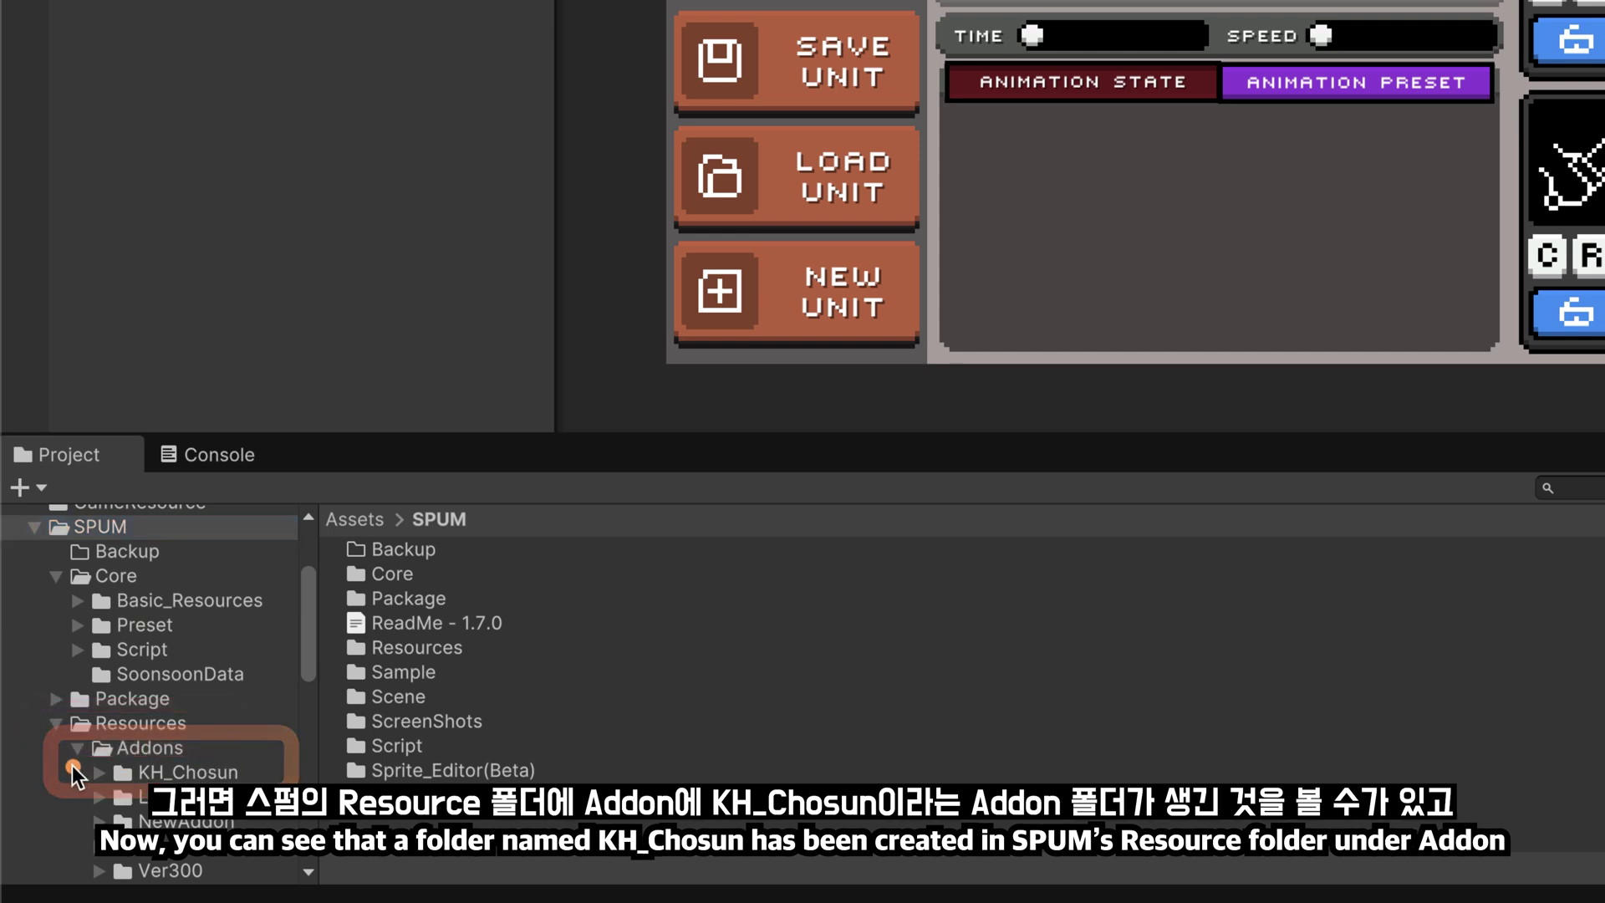
pyautogui.click(208, 776)
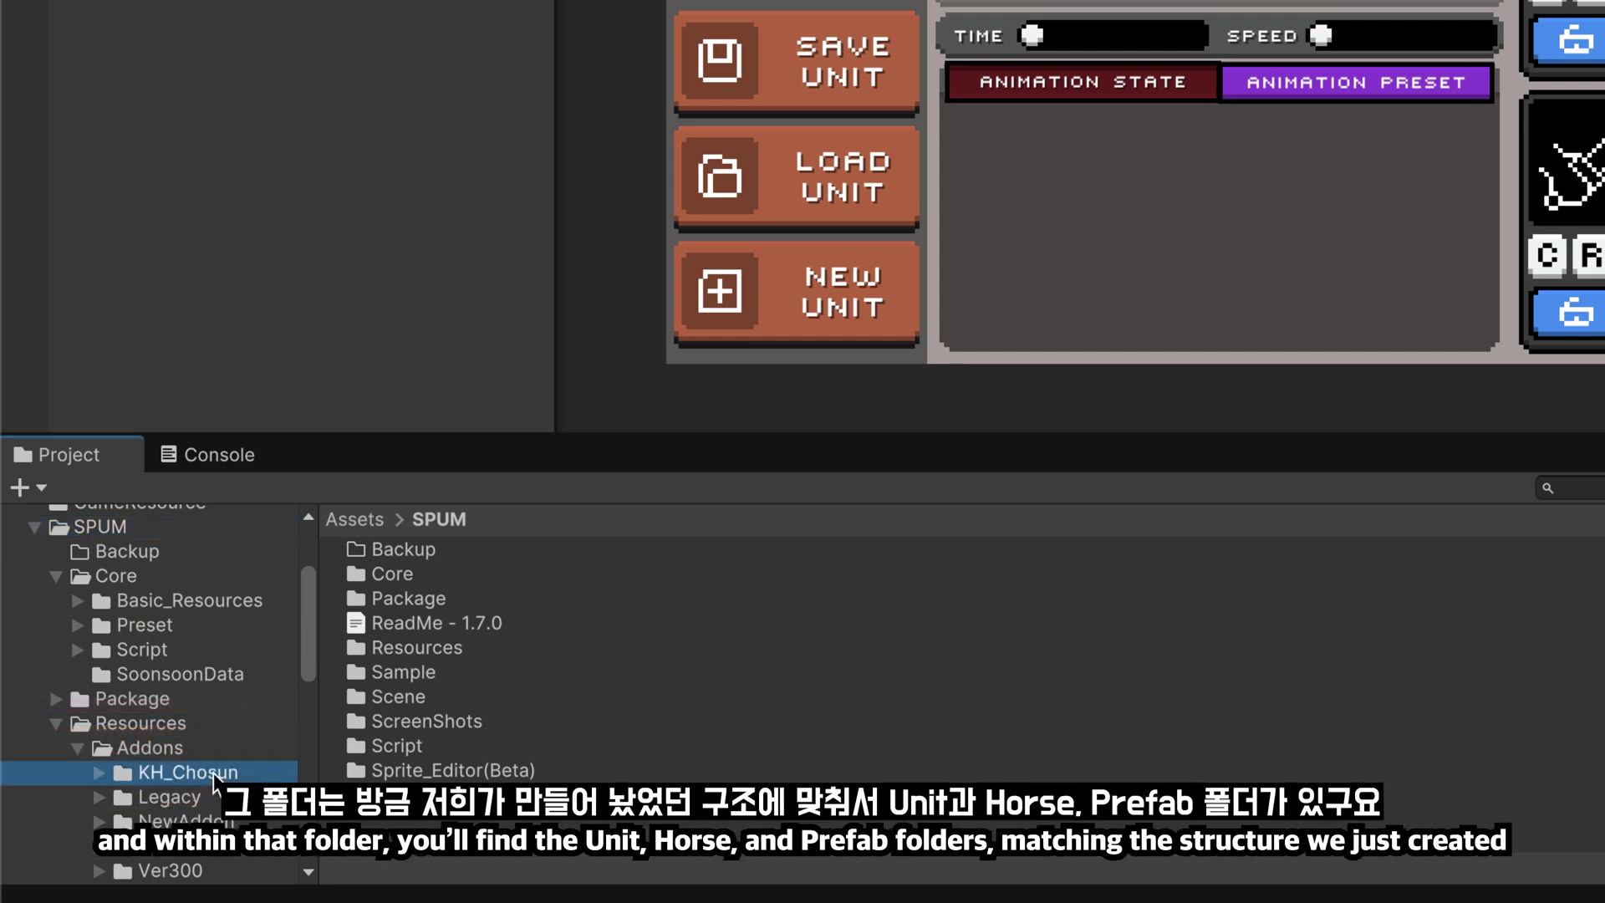
pyautogui.hotkey('ctrl', 'a')
pyautogui.moveTo(496, 648); pyautogui.dragTo(306, 519)
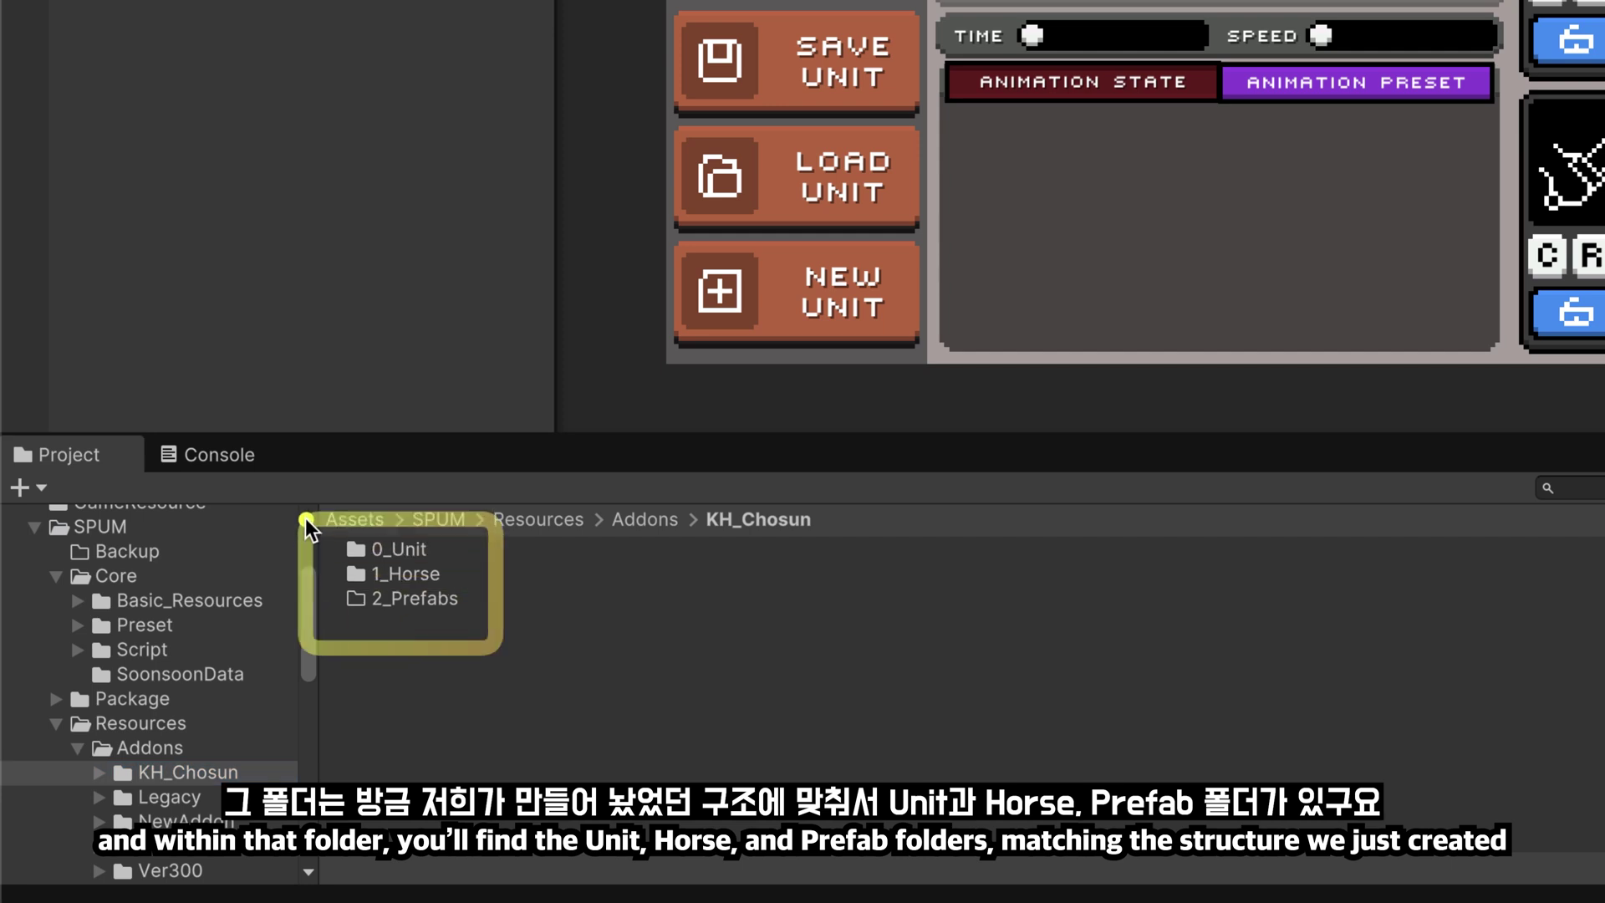
pyautogui.click(422, 555)
pyautogui.click(421, 592)
pyautogui.doubleClick(416, 550)
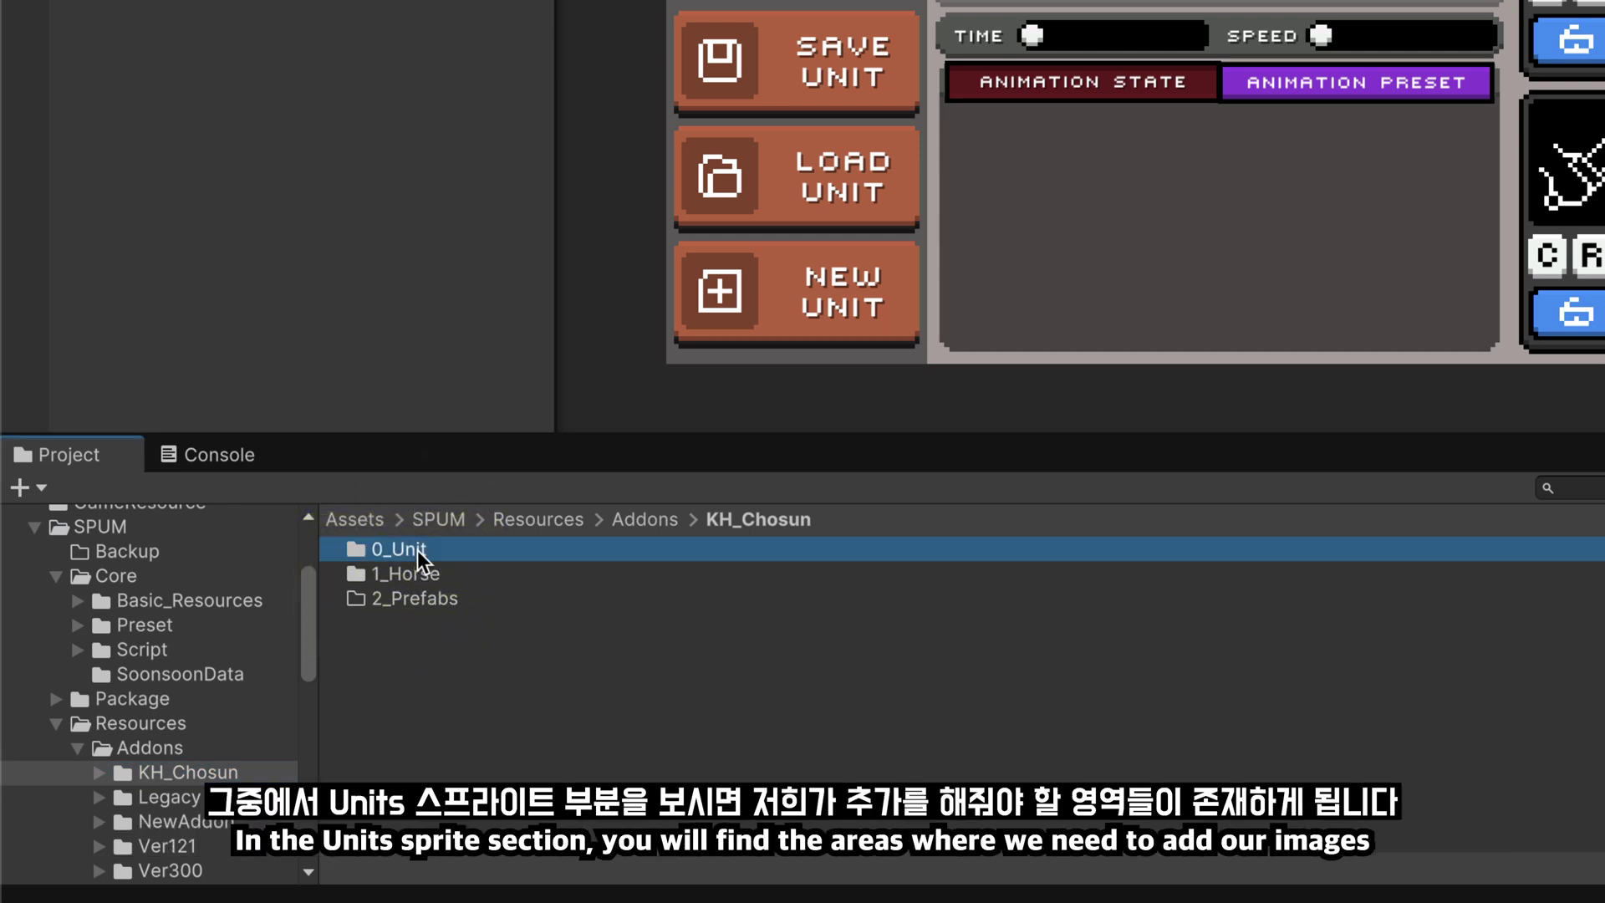
pyautogui.doubleClick(406, 550)
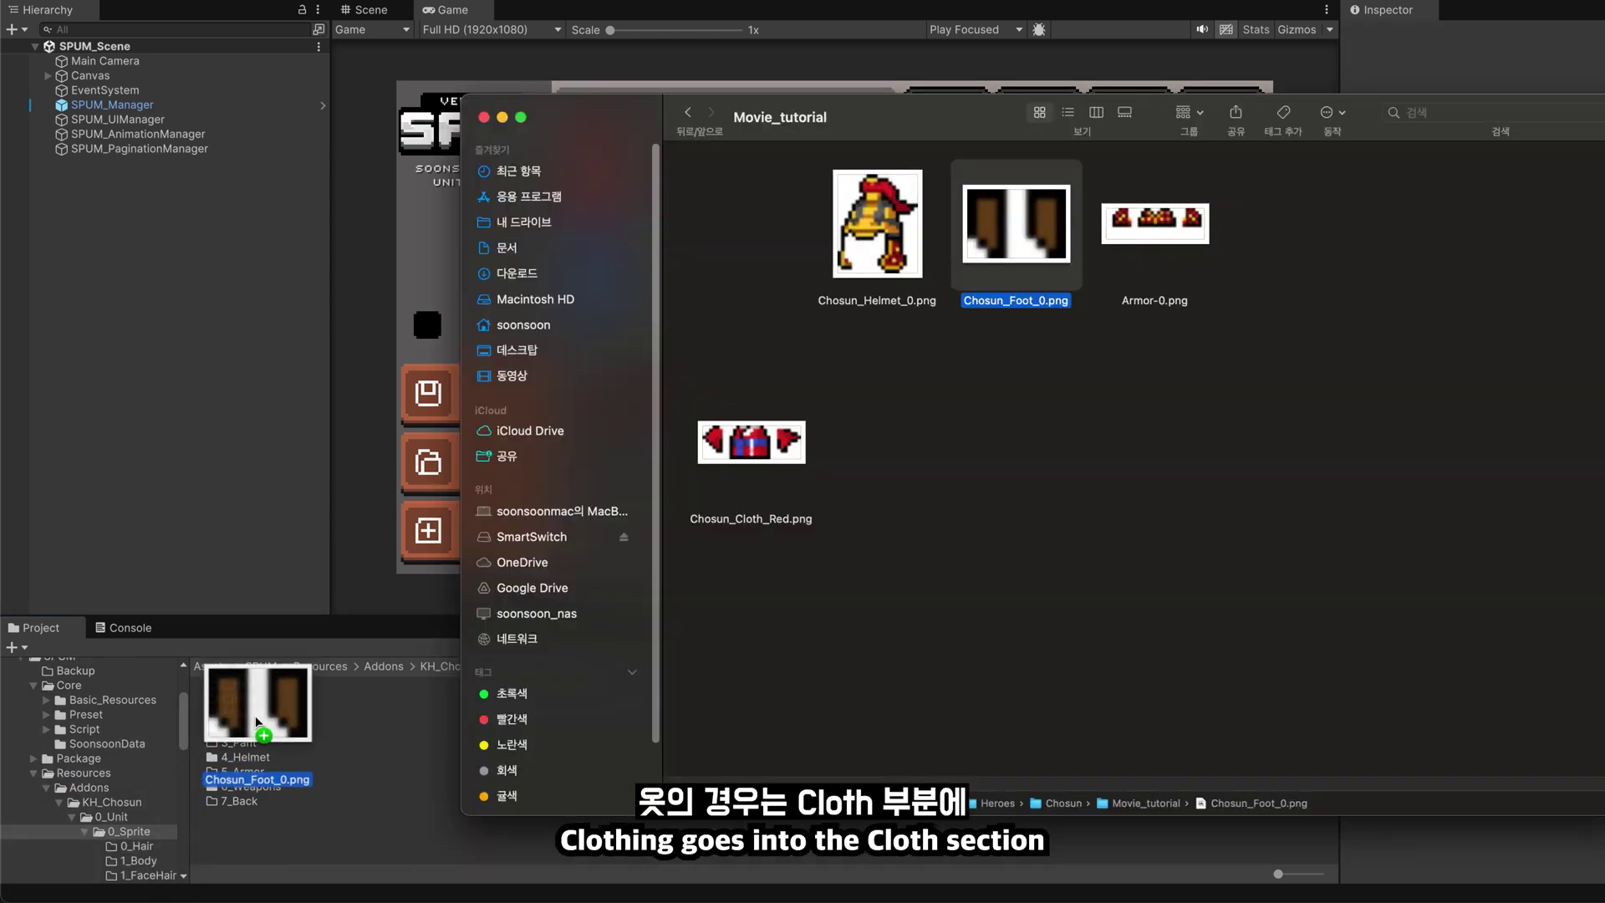
# Distribute the Chosun images from Movie_tutorial into the sprite folders: cloth to 2_Cloth, foot to 3_Pant, helmet to 4_Helmet, armor to 5_Armor
pyautogui.moveTo(258, 720); pyautogui.dragTo(247, 744)
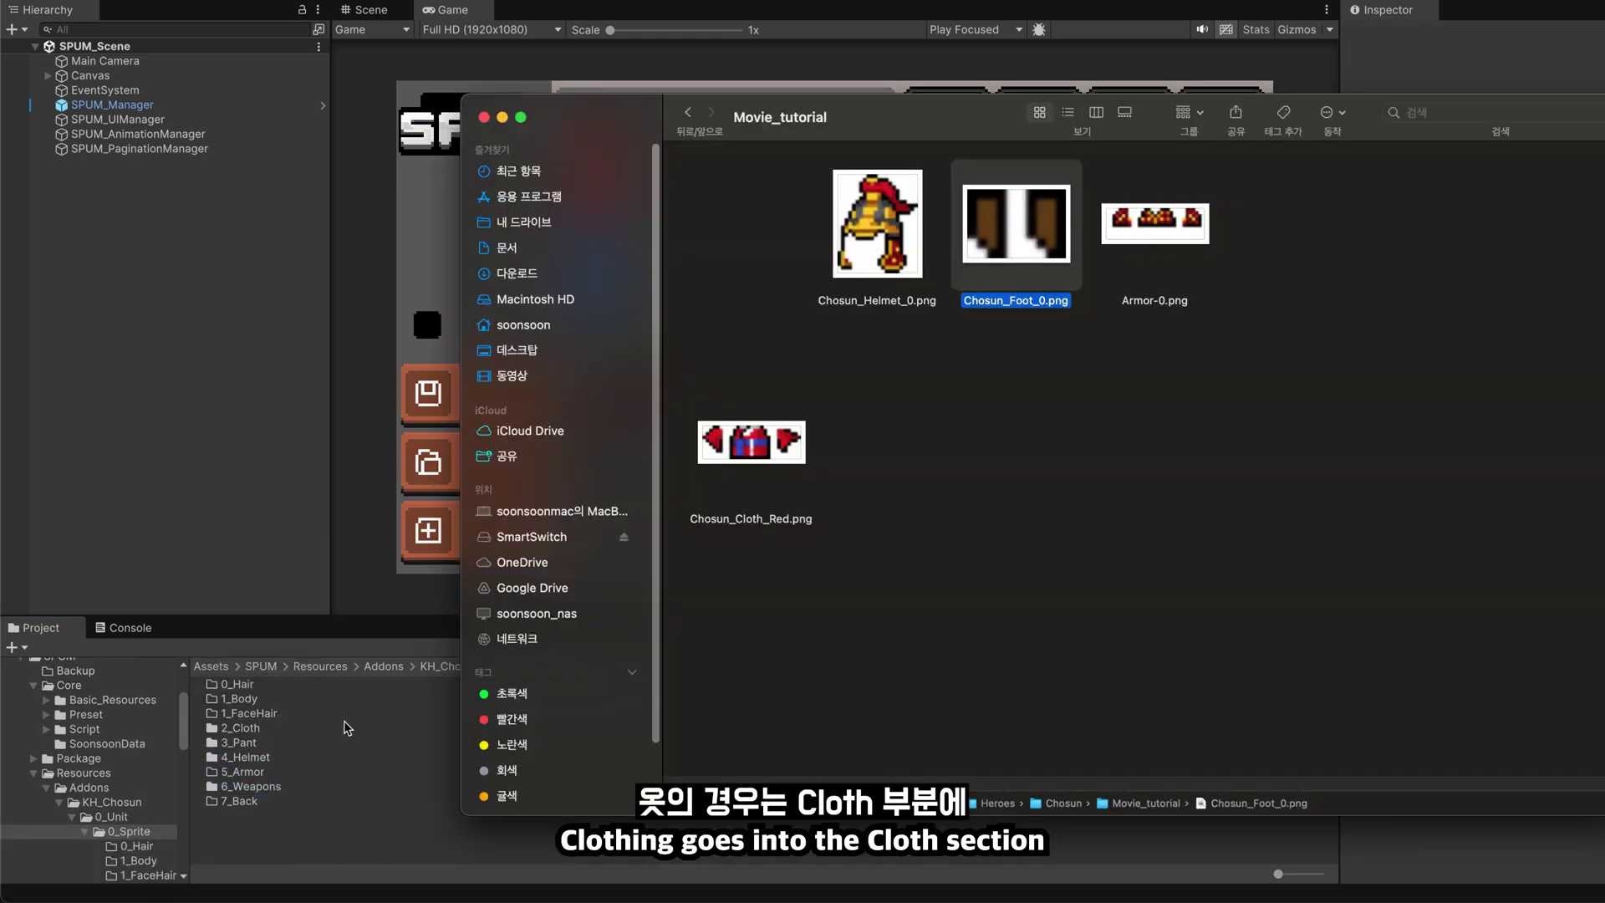
pyautogui.moveTo(1155, 223); pyautogui.dragTo(257, 778)
pyautogui.click(350, 776)
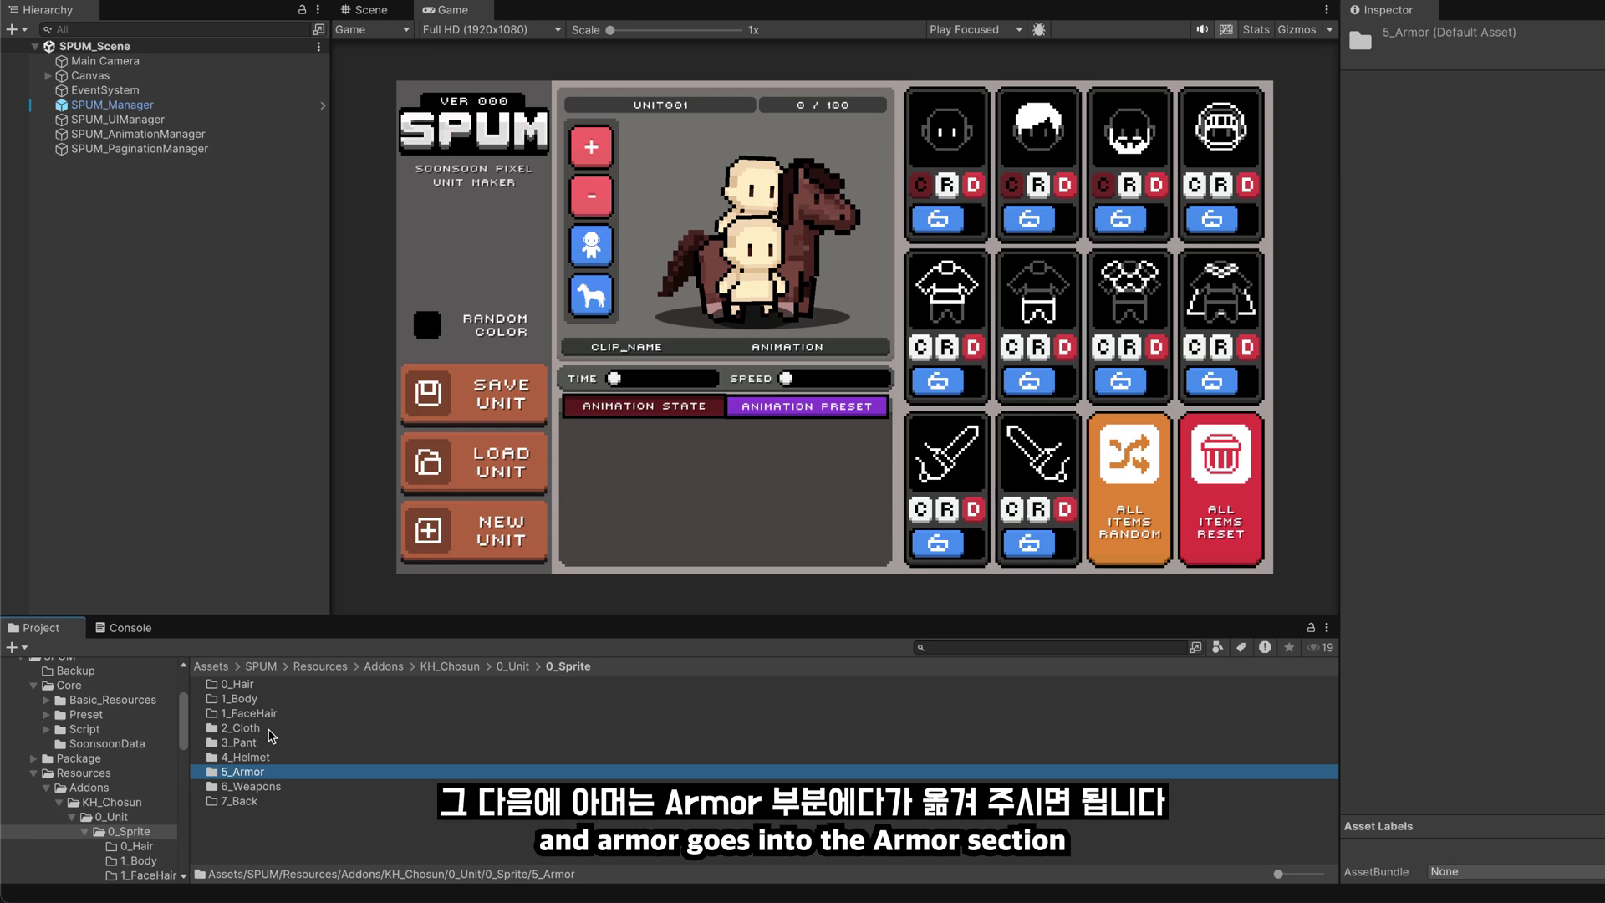
# Open the 2_Cloth folder, select the Chosun_Cloth_Red texture and enlarge the asset thumbnails
pyautogui.click(269, 729)
pyautogui.doubleClick(264, 732)
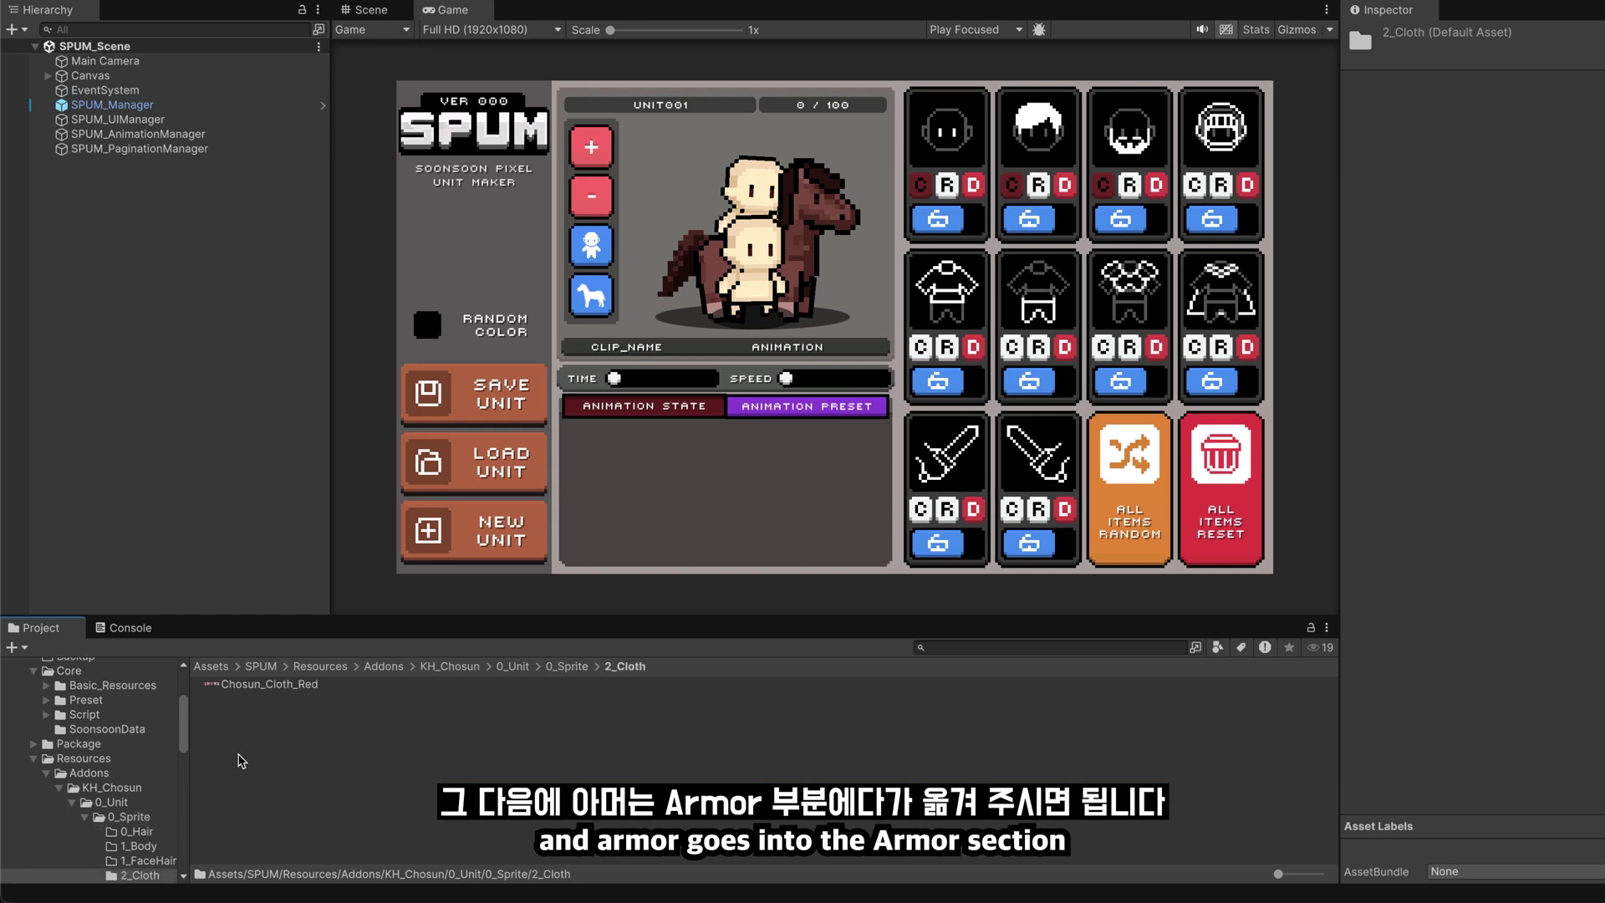
pyautogui.click(292, 687)
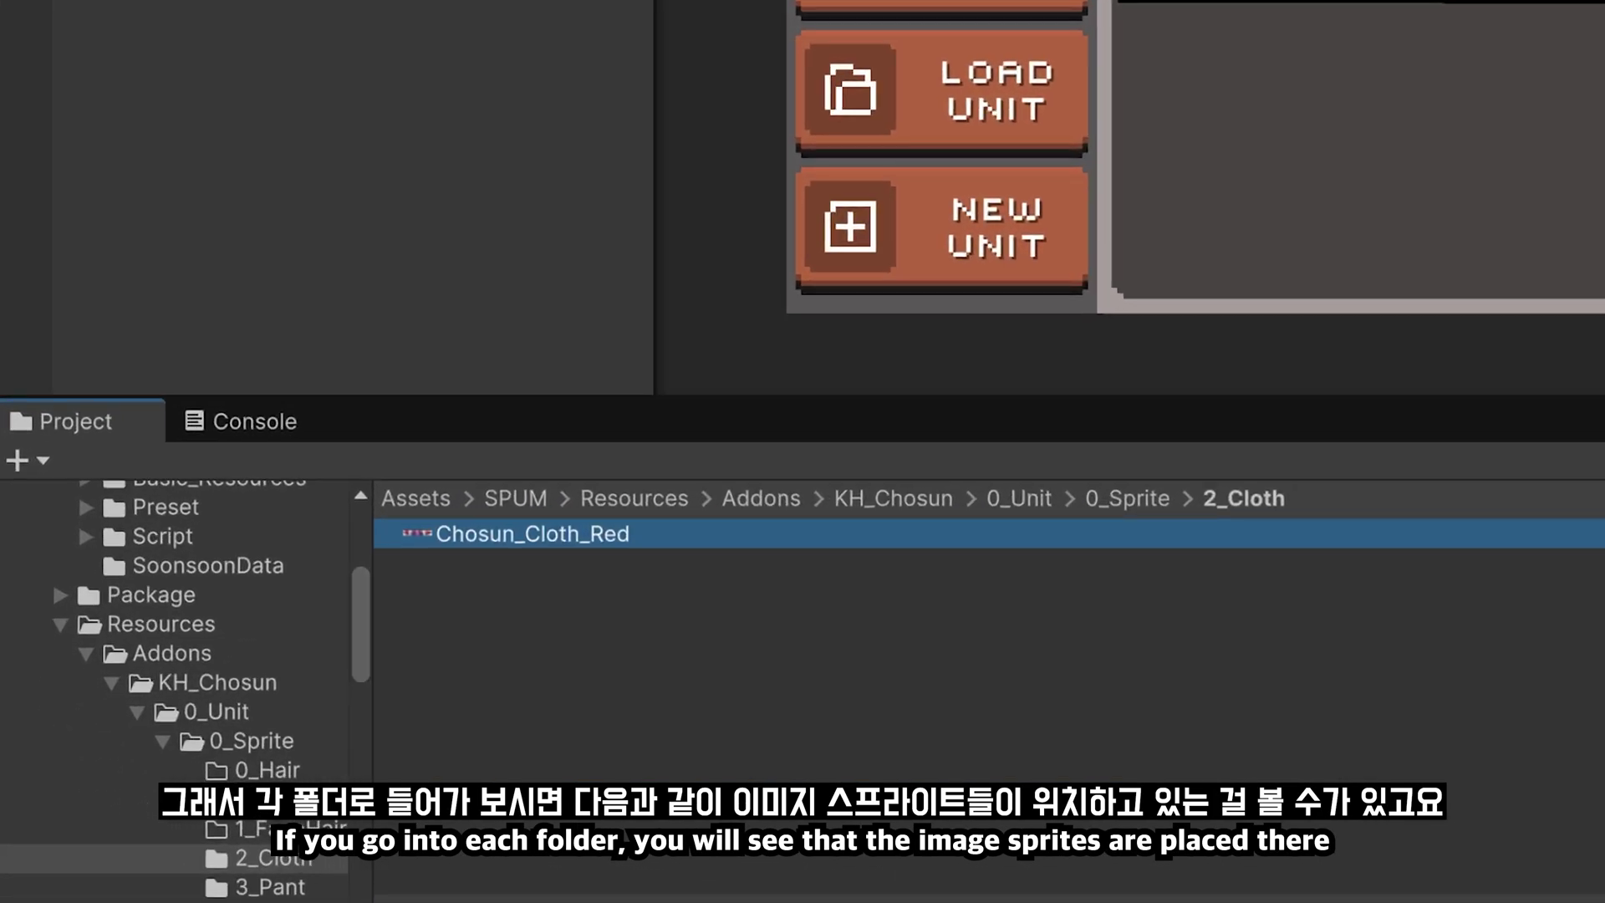
pyautogui.moveTo(1555, 901); pyautogui.dragTo(1601, 901)
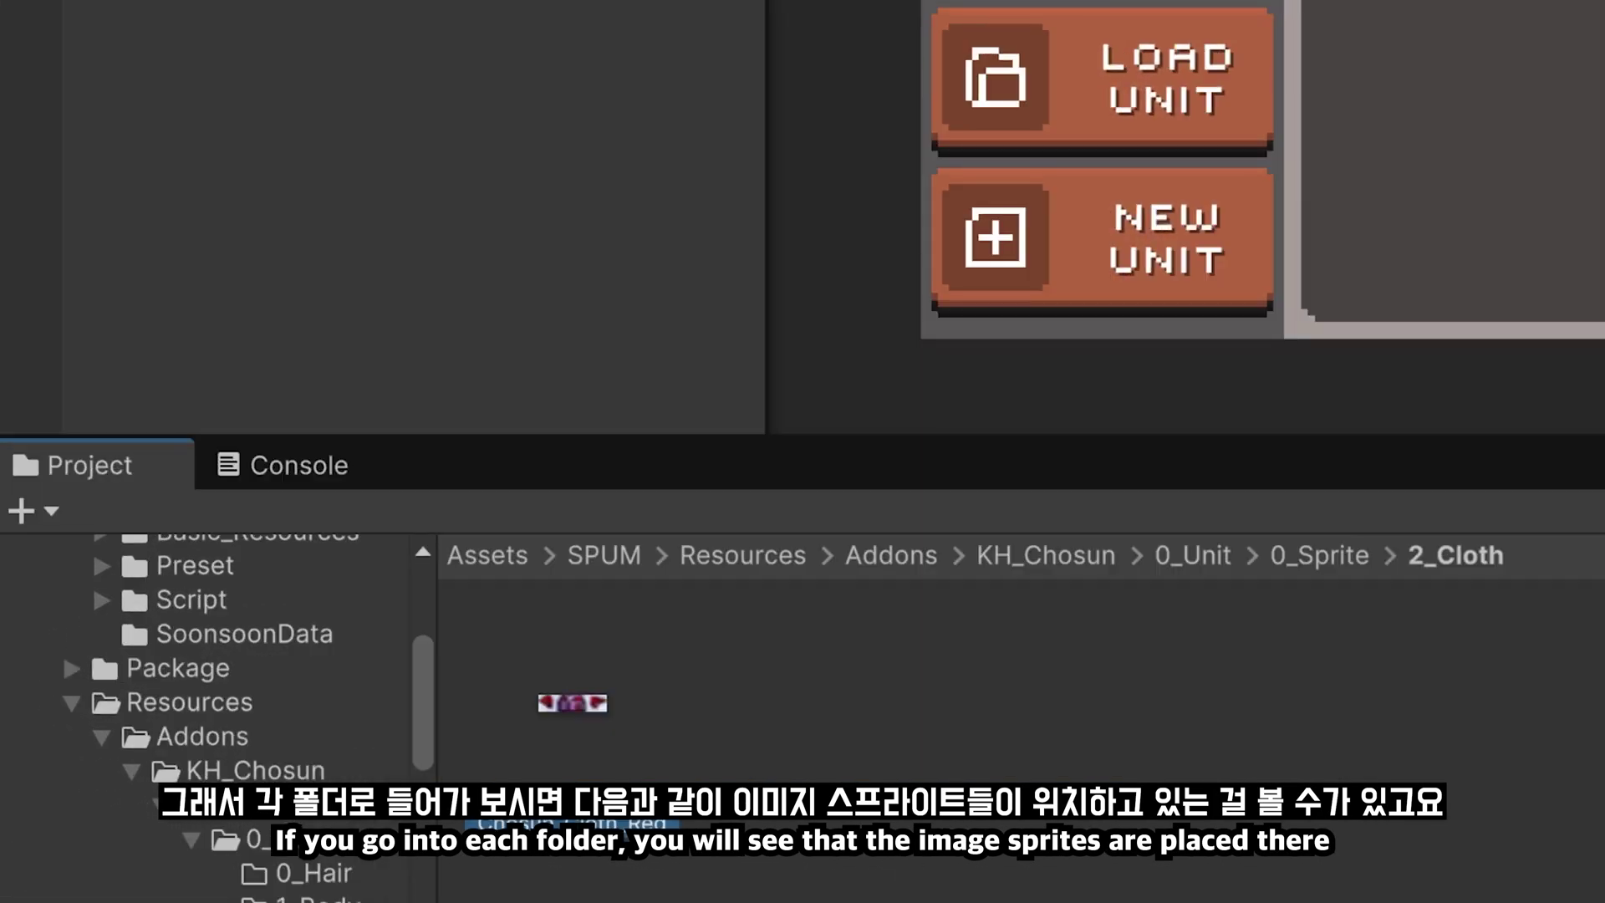
pyautogui.scroll(-2, 217, 669)
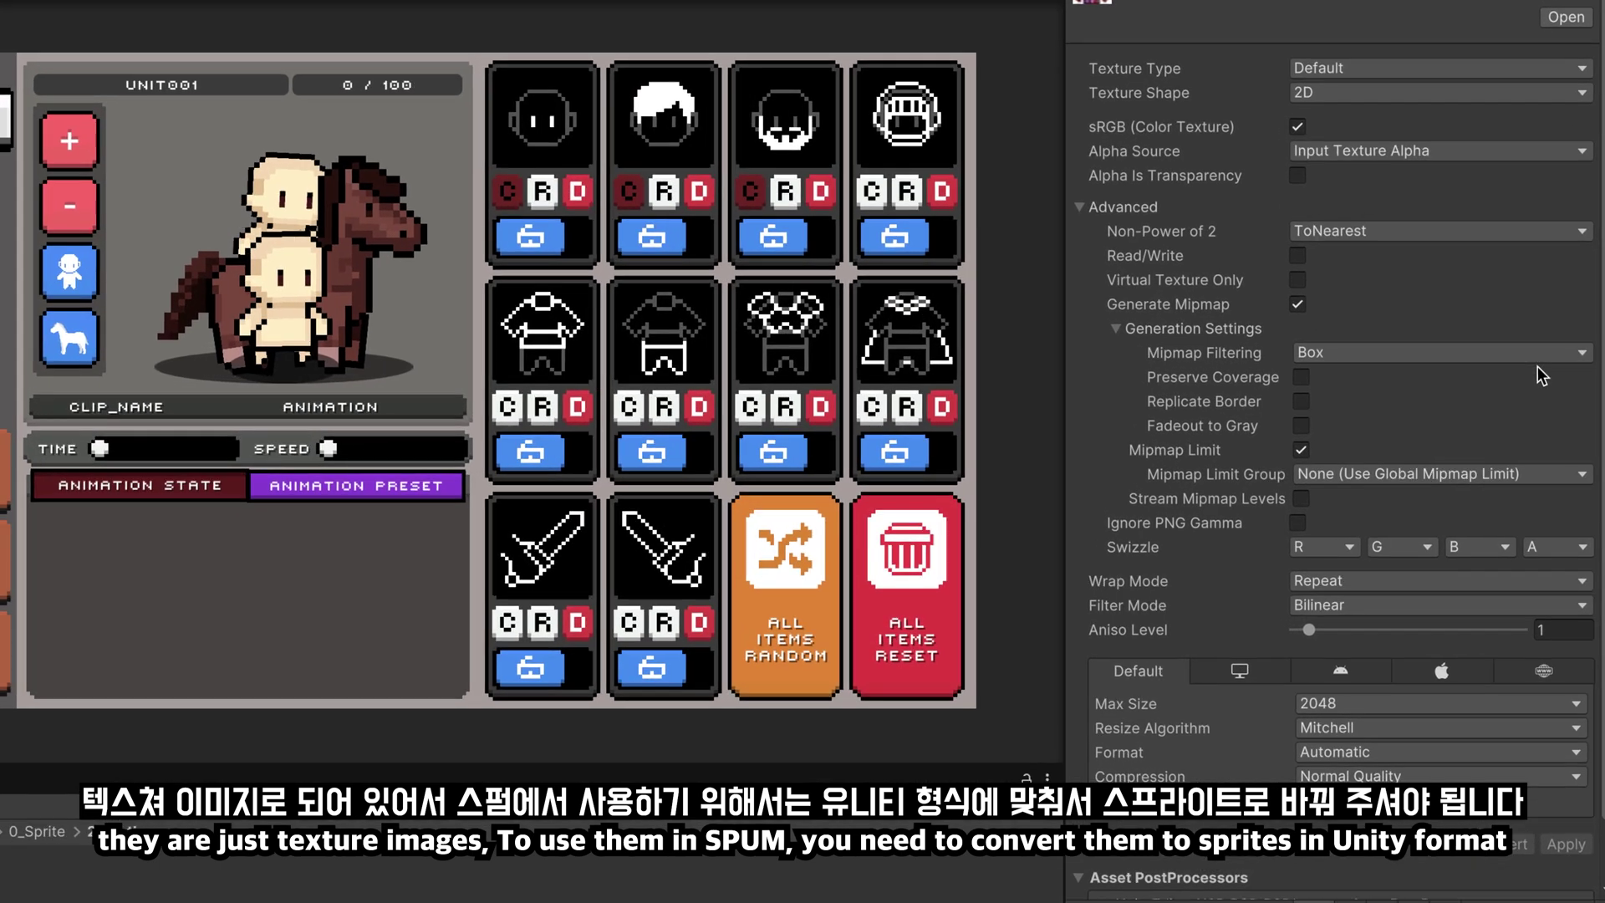
# Set the texture type of Chosun_Cloth_Red to Sprite (2D and UI)
pyautogui.click(1386, 67)
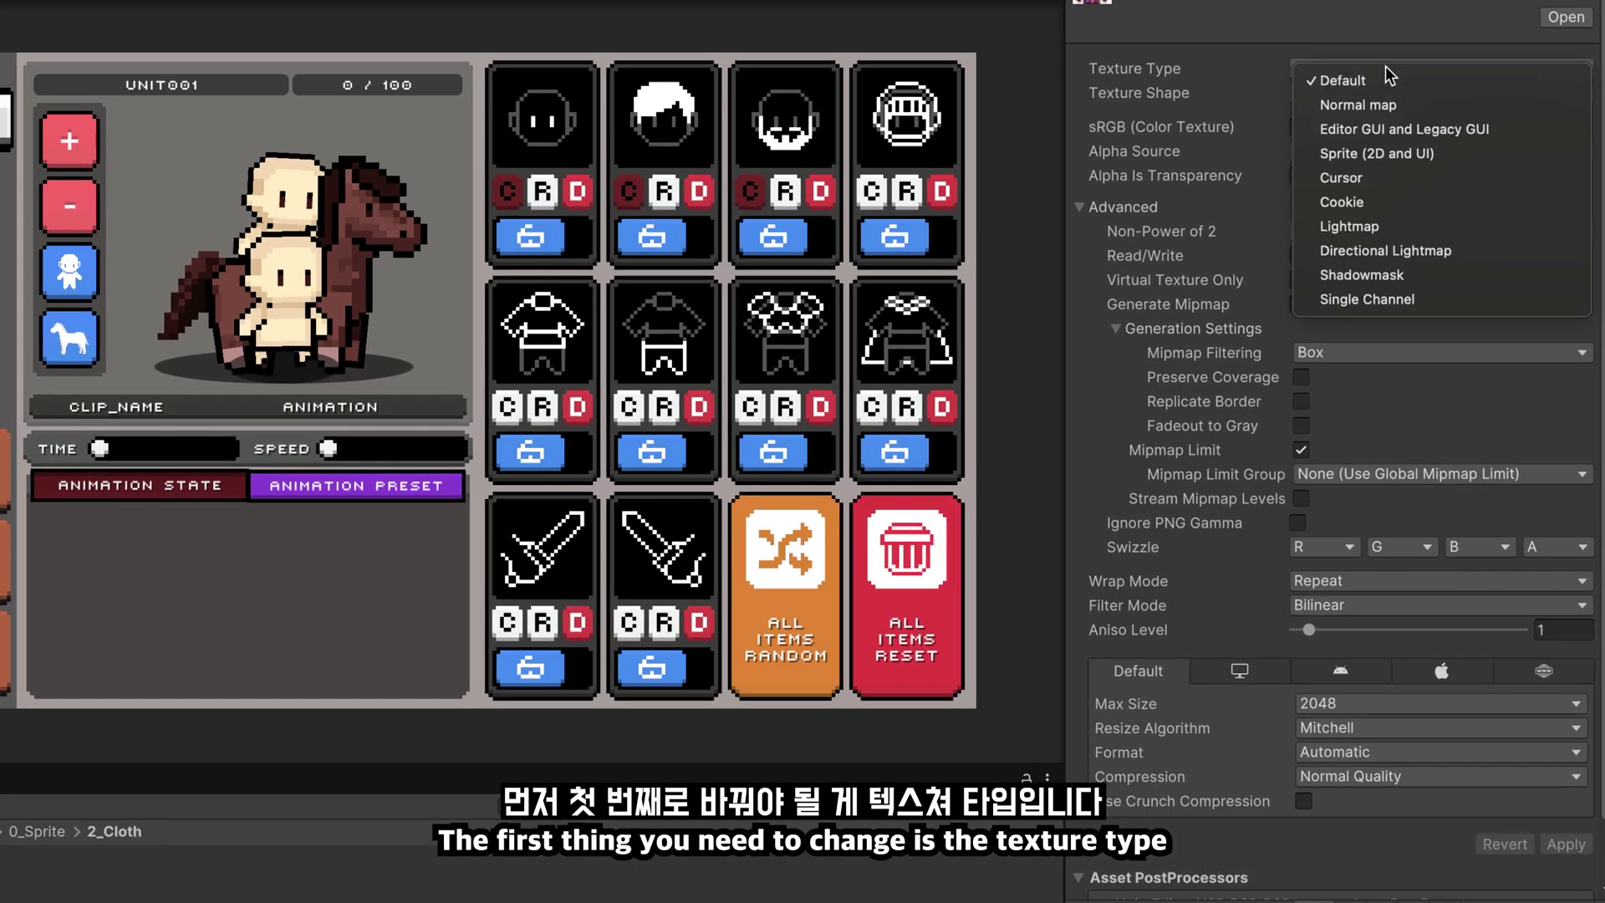
pyautogui.click(1386, 67)
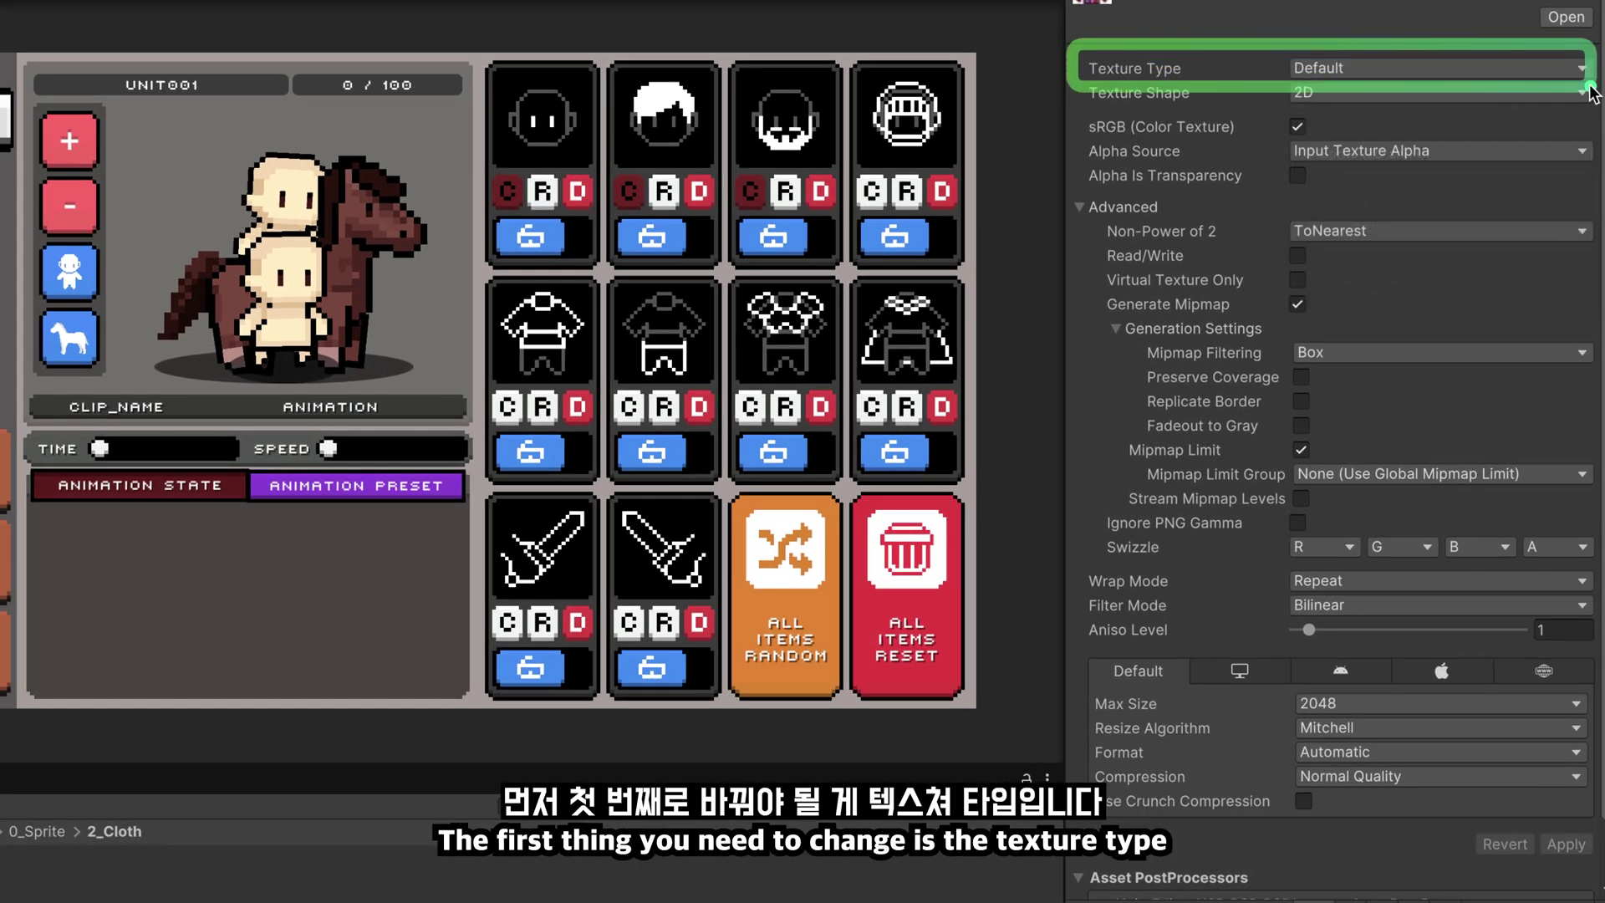
pyautogui.click(1442, 68)
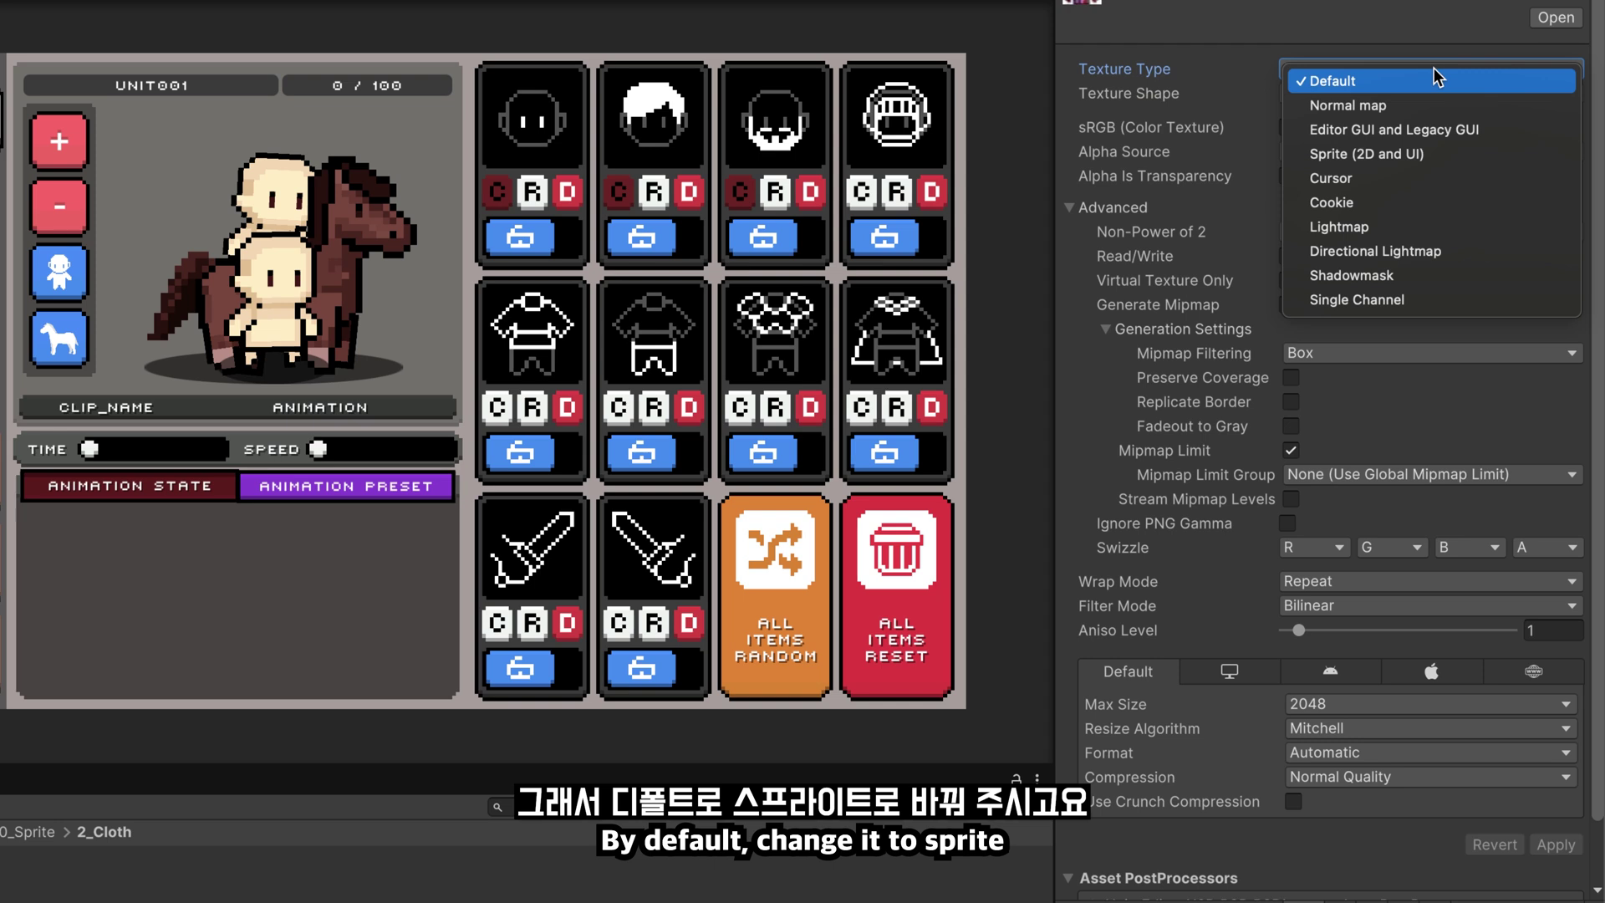
pyautogui.click(1415, 155)
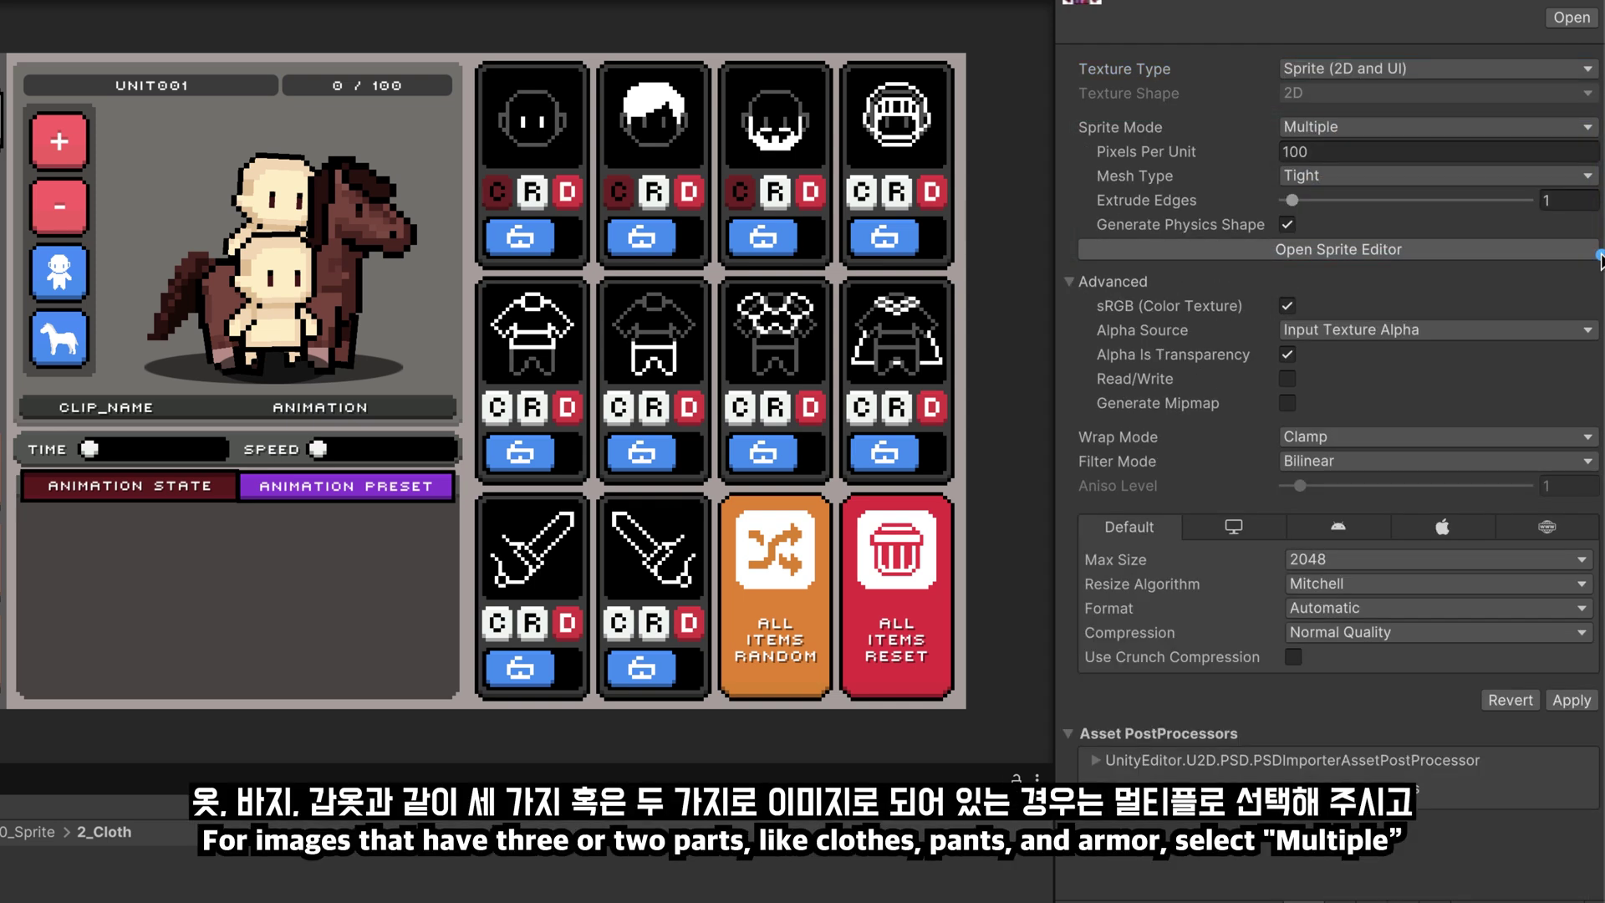
# Use the Multiple sprite mode for Chosun_Cloth_Red and set its Pixels Per Unit to 32
pyautogui.click(1343, 127)
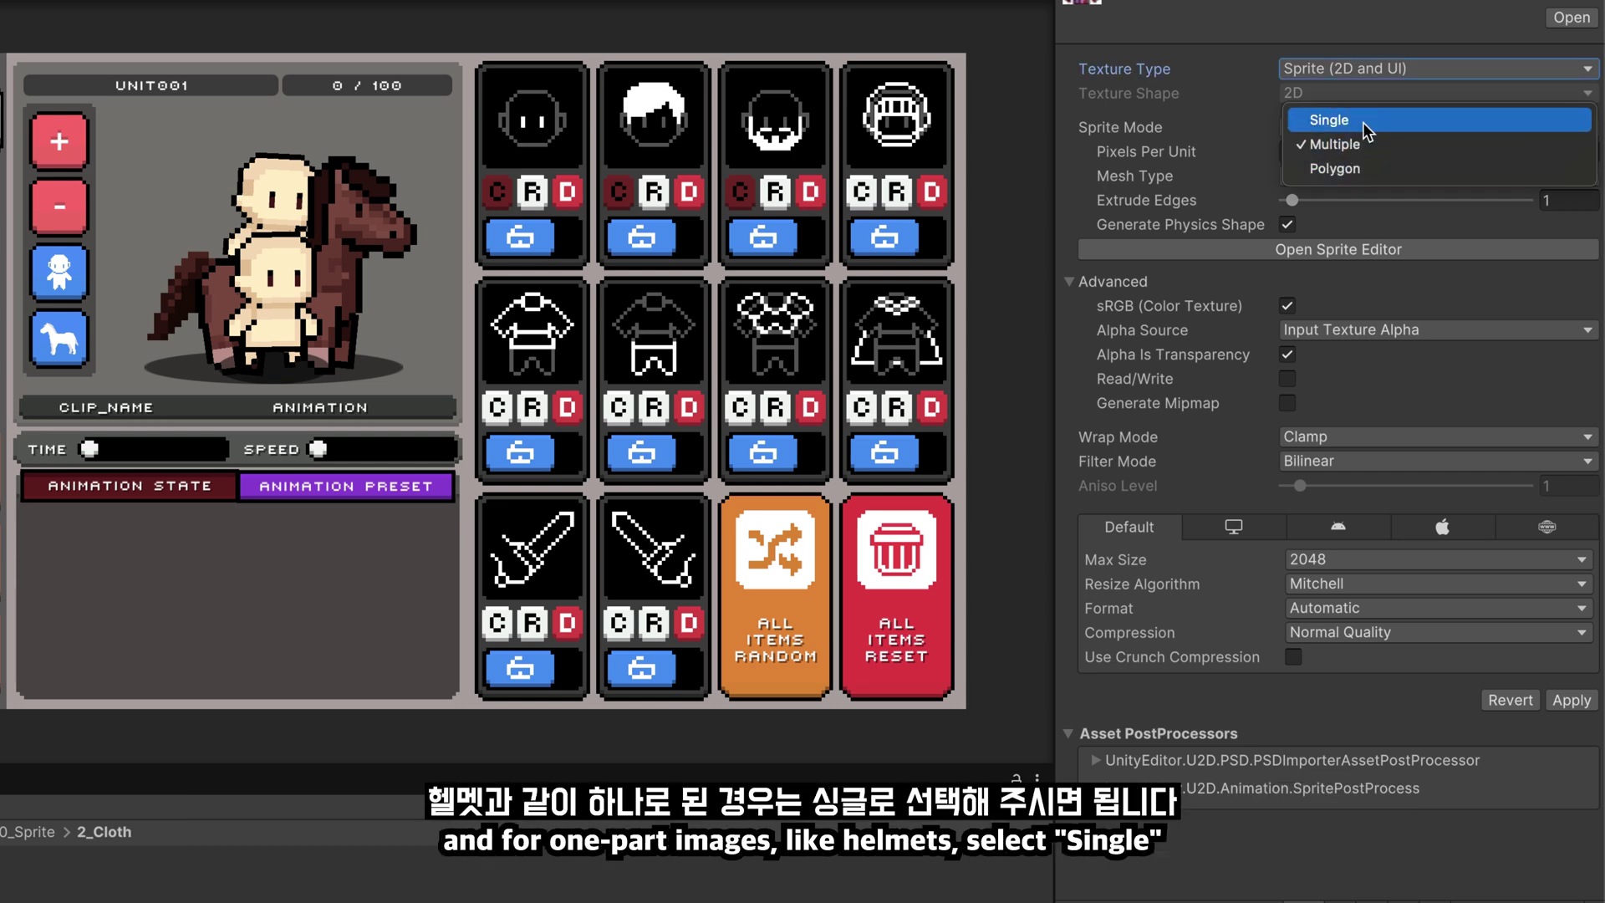
pyautogui.click(1199, 127)
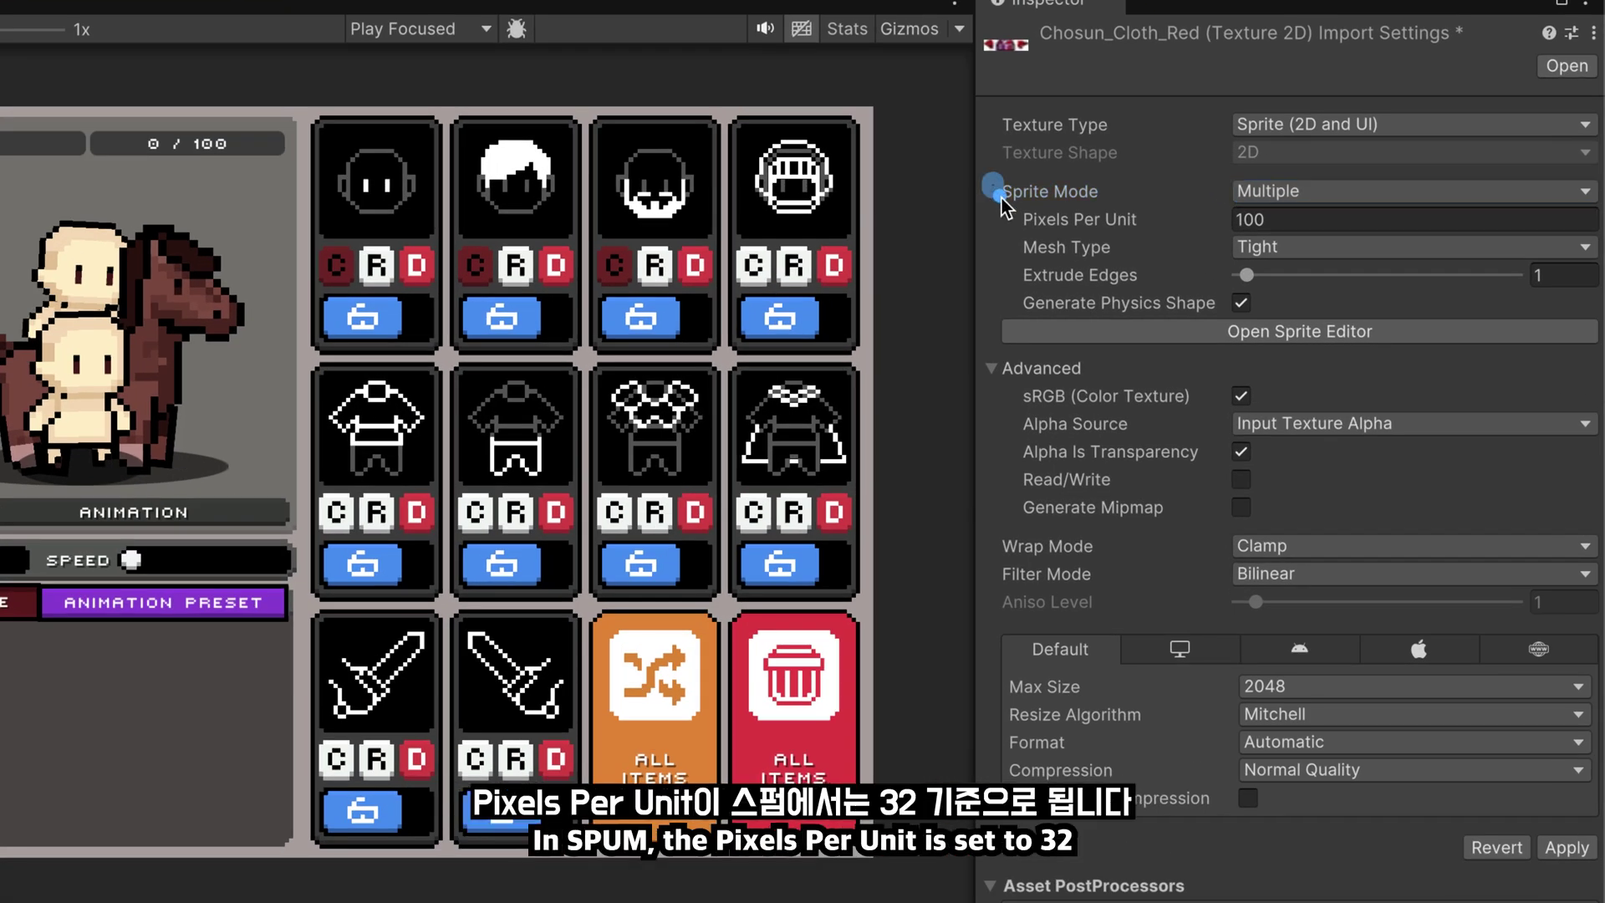
pyautogui.click(1291, 218)
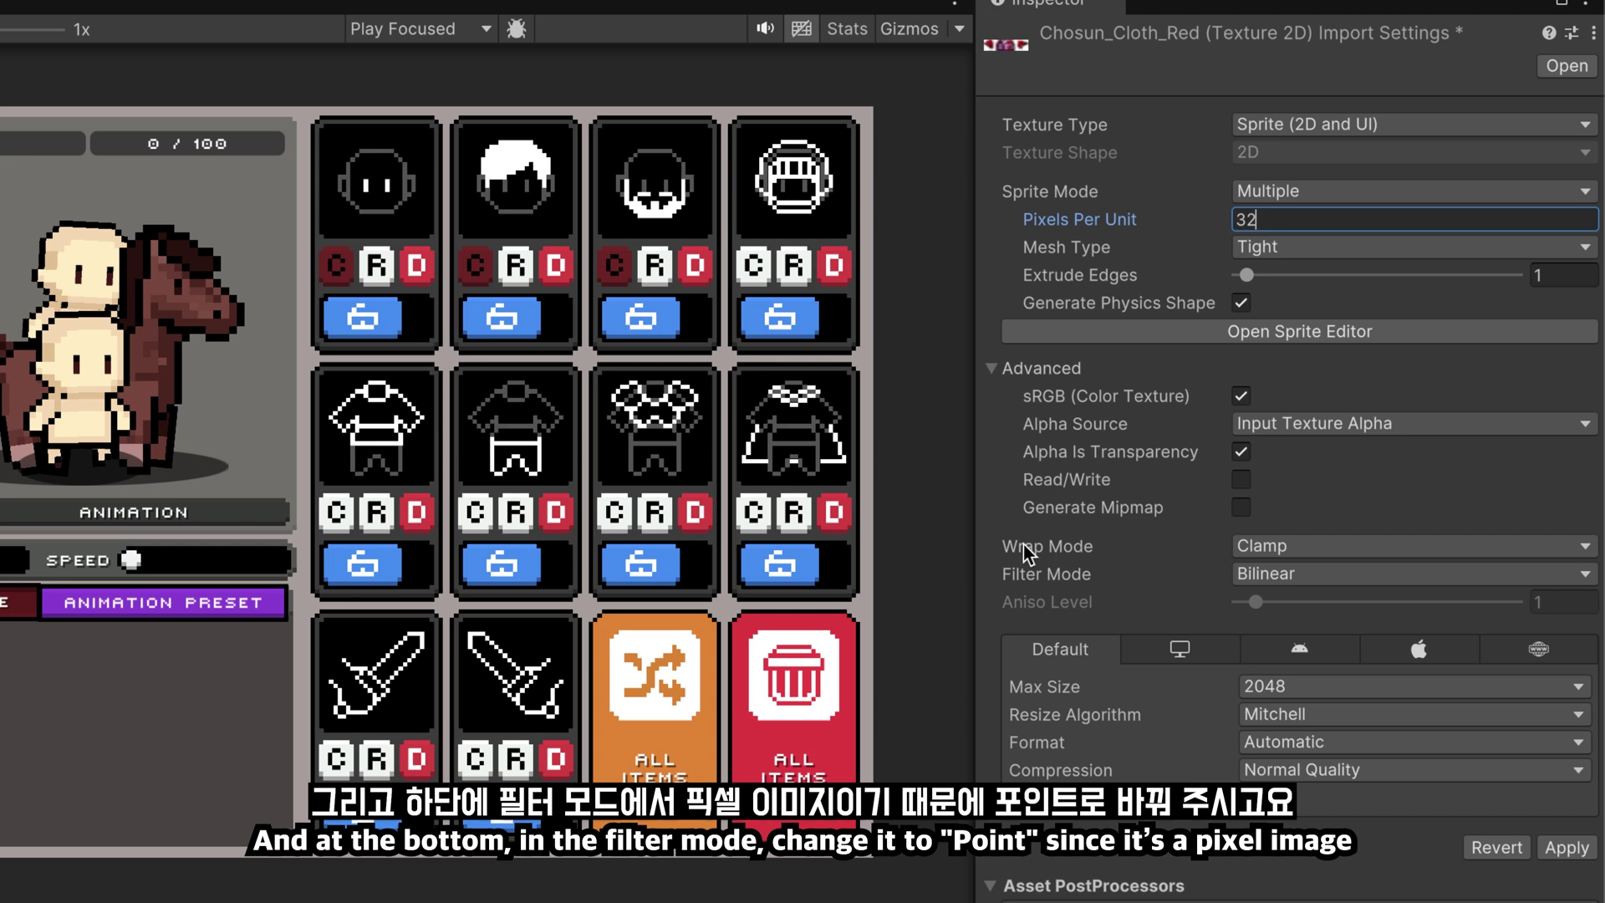
# Set the filter mode of Chosun_Cloth_Red to Point (no filter)
pyautogui.moveTo(993, 520)
pyautogui.mouseDown()
pyautogui.moveTo(1157, 612)
pyautogui.moveTo(1601, 604)
pyautogui.mouseUp()
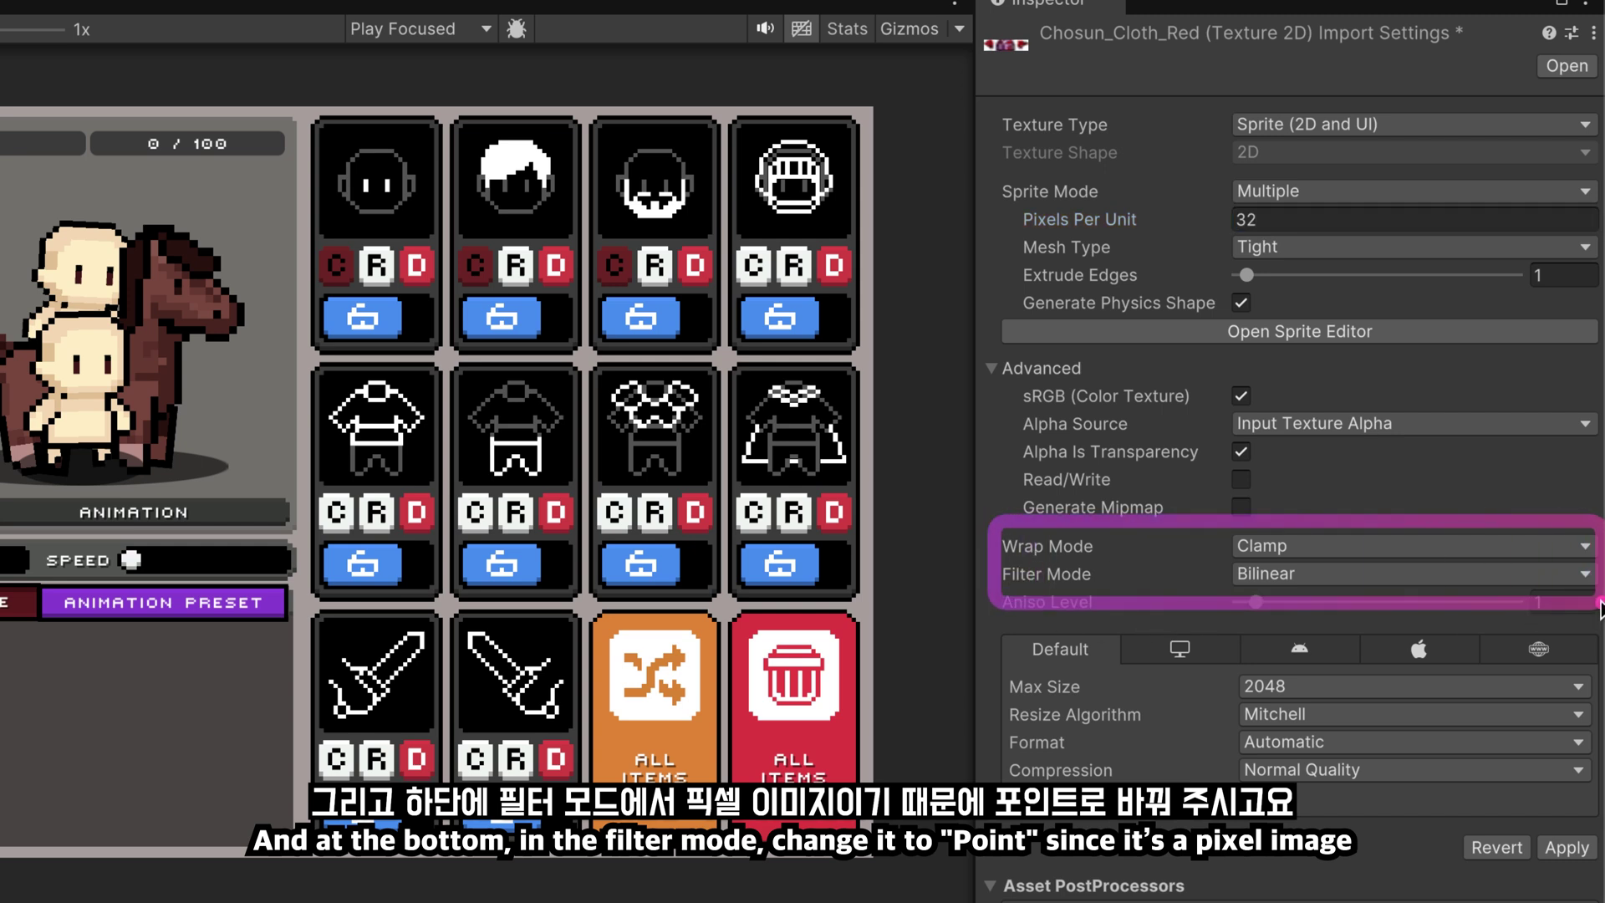
pyautogui.click(1290, 577)
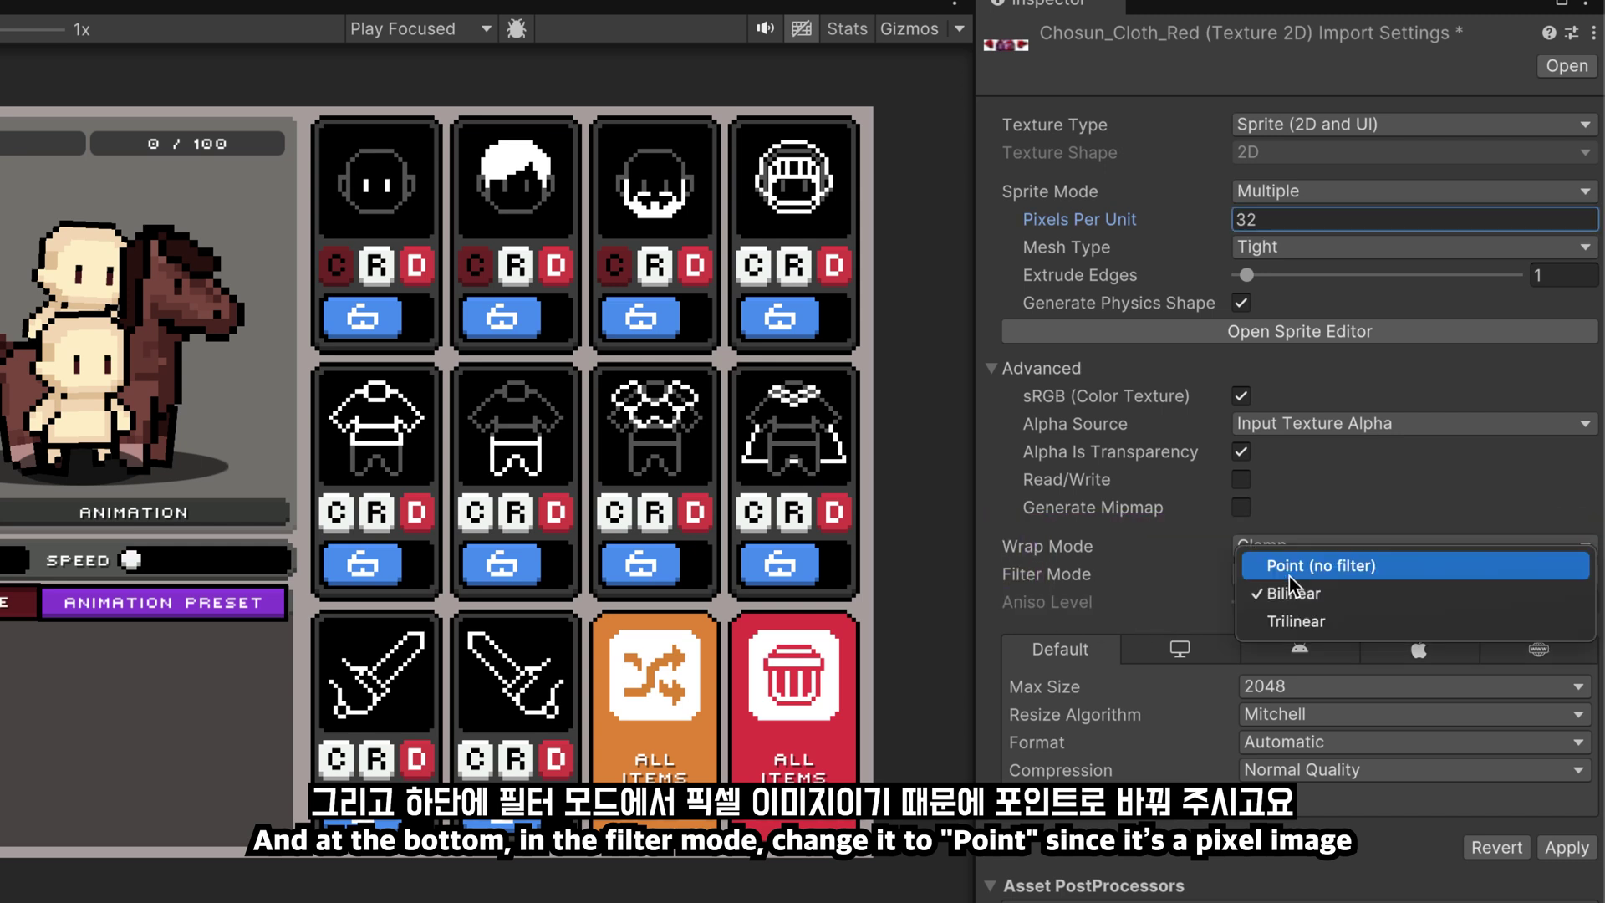
pyautogui.click(1283, 563)
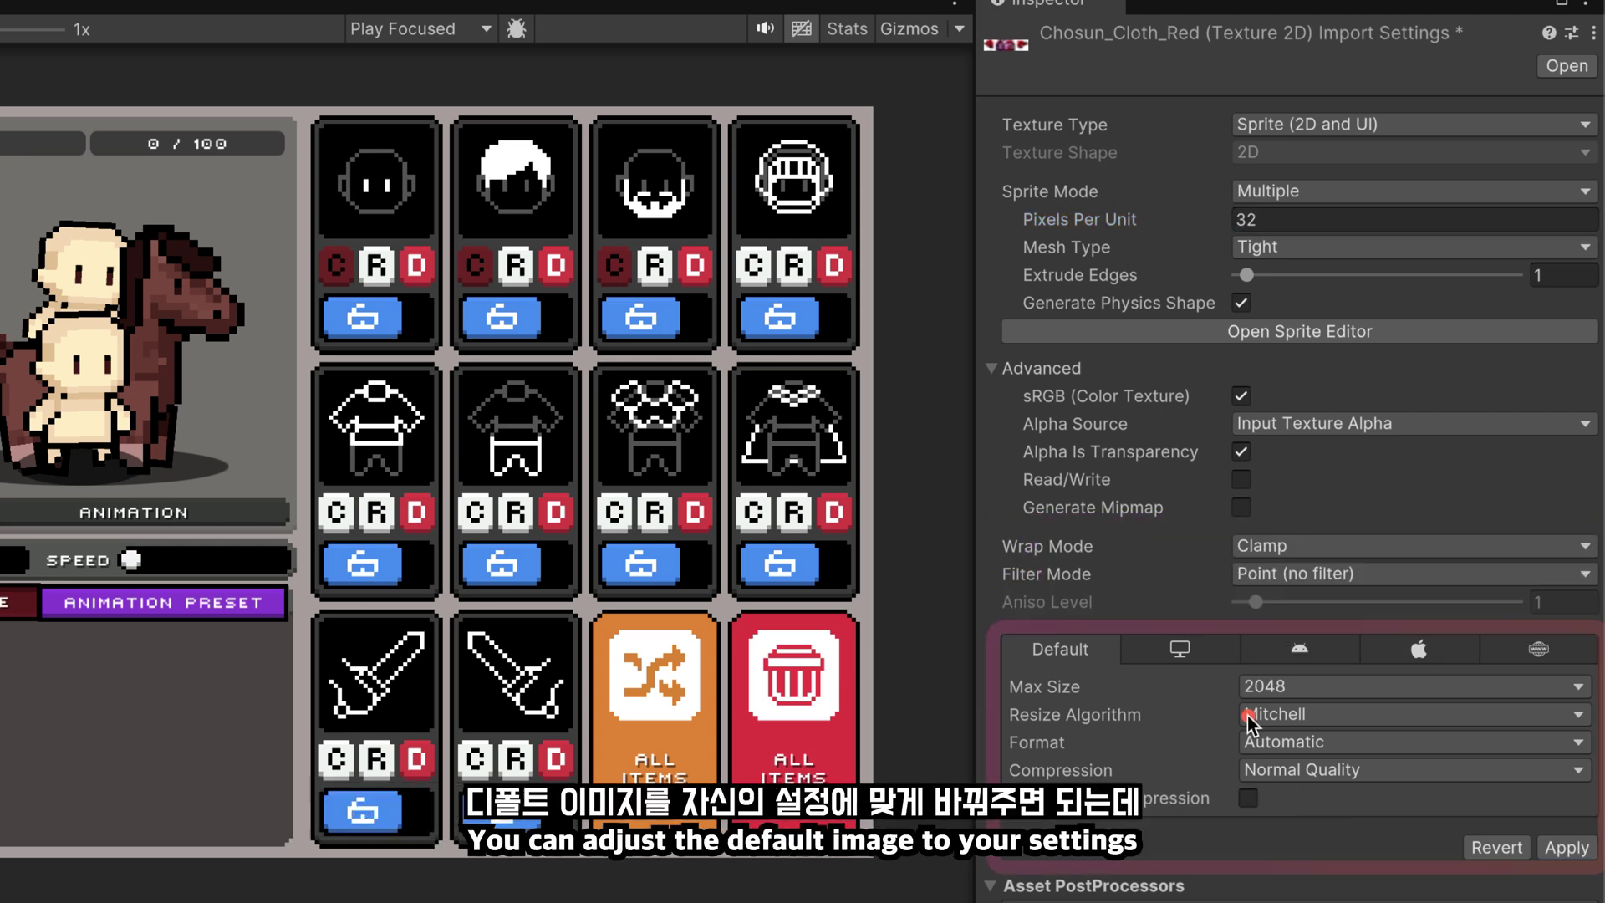
# Limit Chosun_Cloth_Red to a max size of 128 with compression None, and apply the import settings
pyautogui.click(1316, 687)
pyautogui.click(1320, 630)
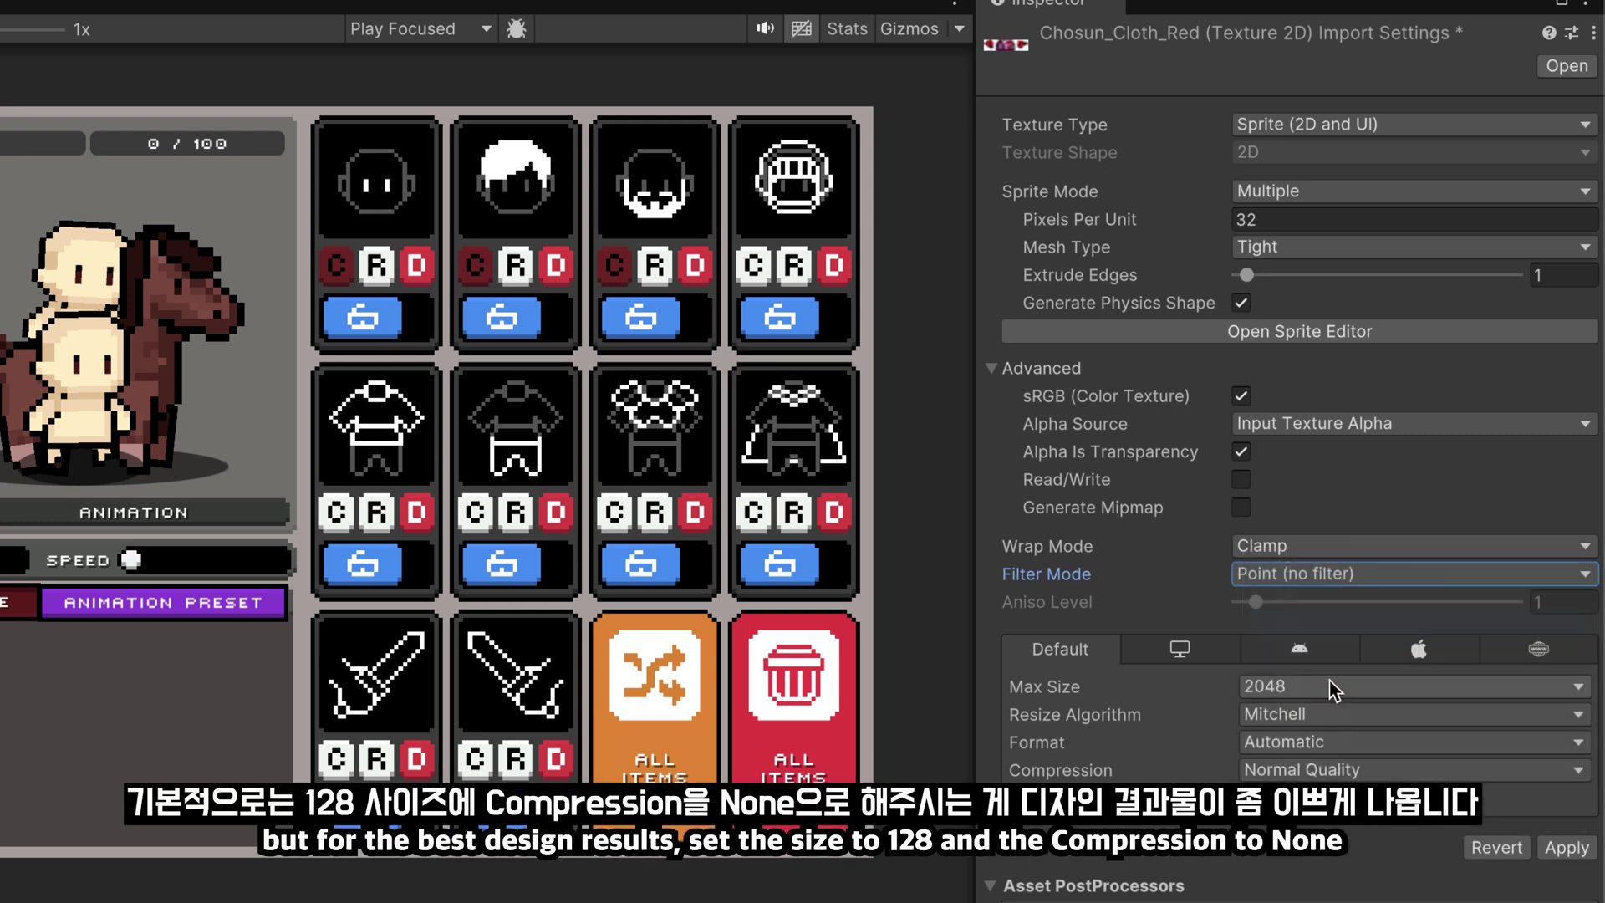
pyautogui.click(1315, 769)
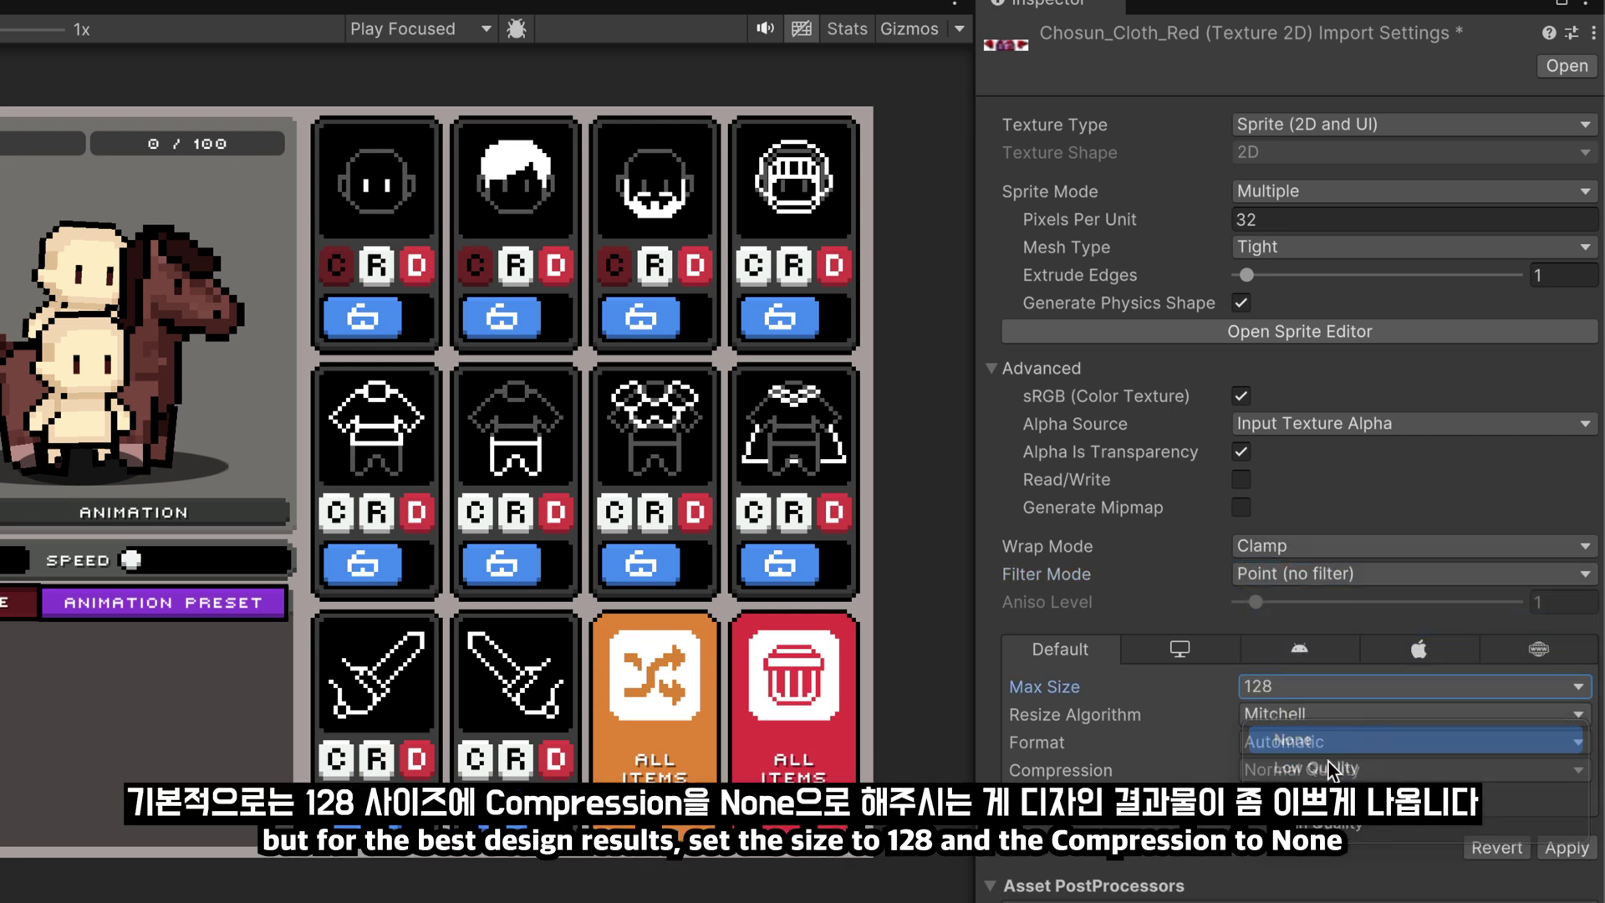
pyautogui.click(1321, 739)
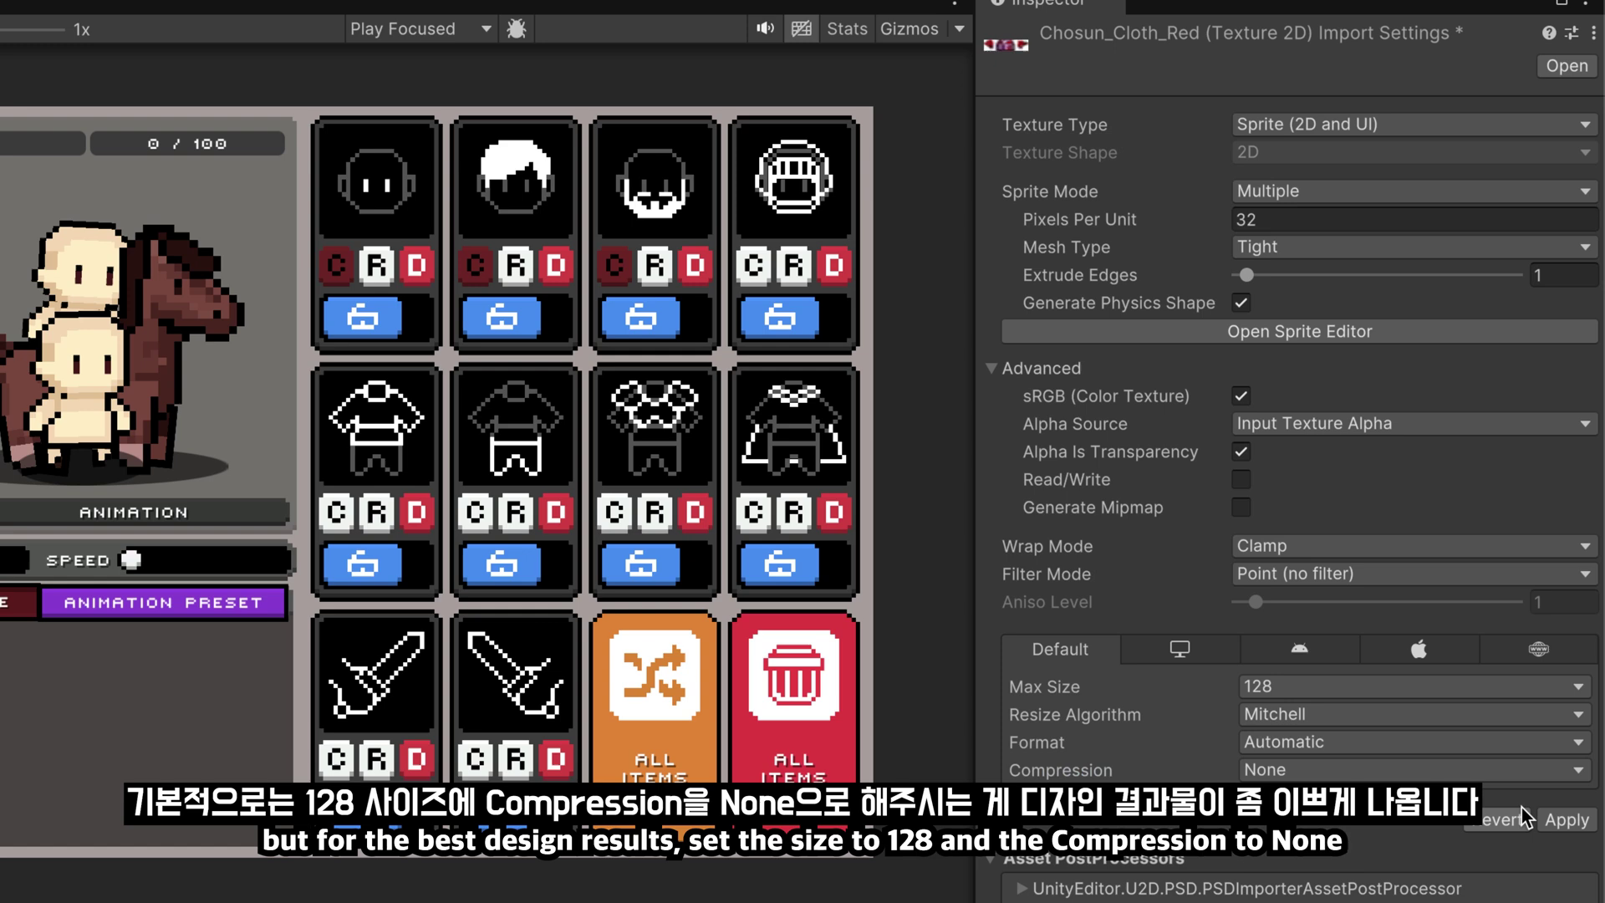
pyautogui.click(1566, 820)
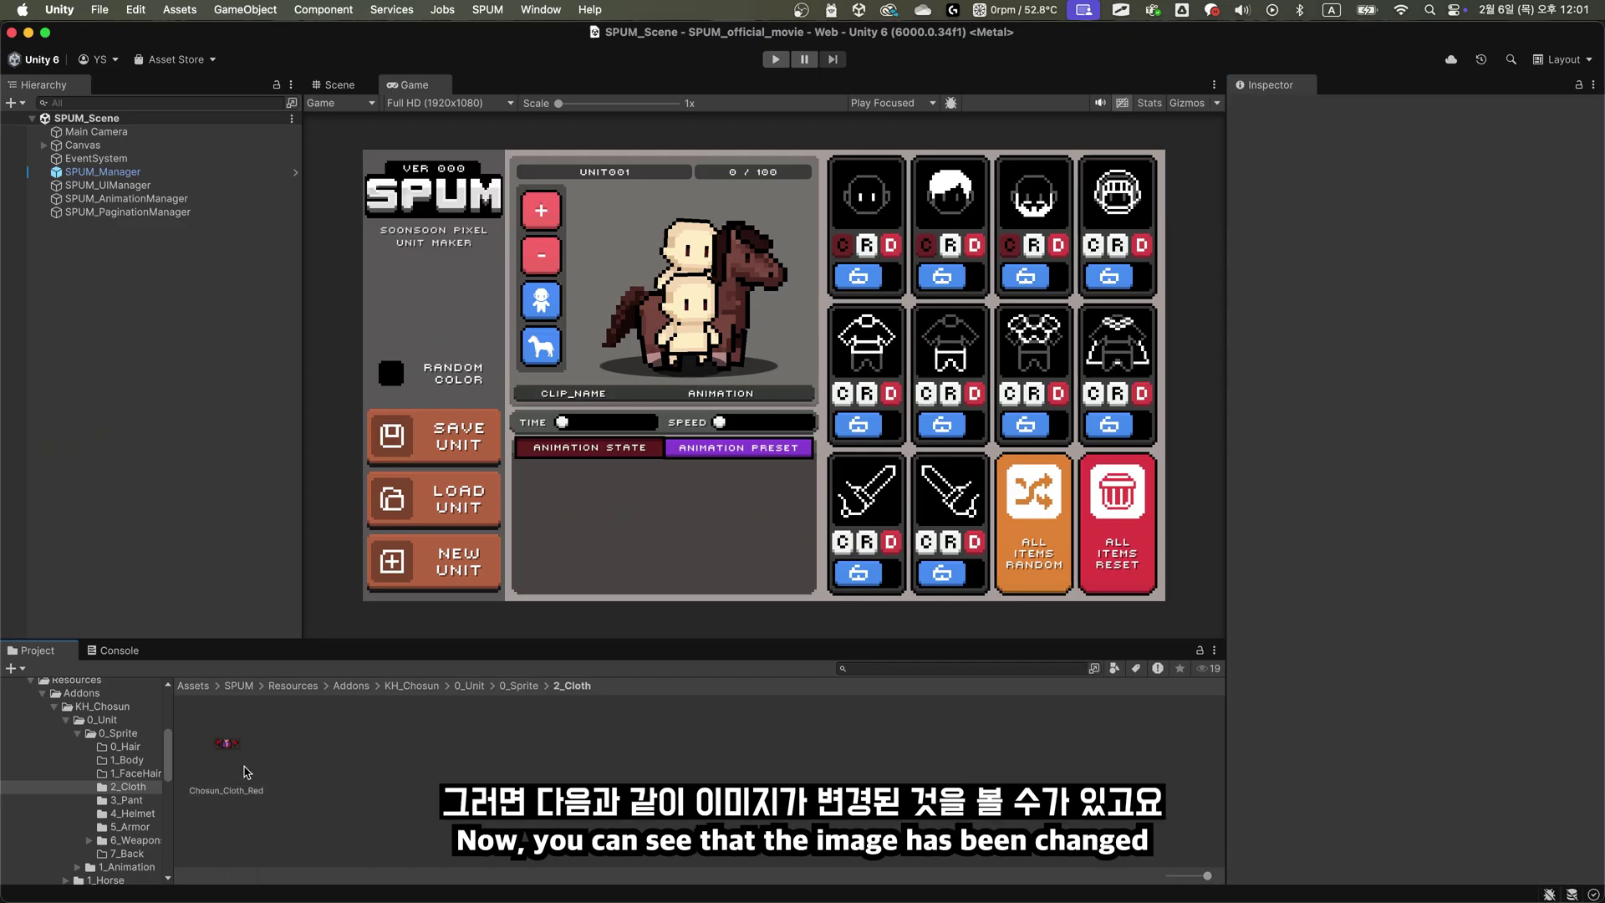
# Go through the pants, helmet, armor and weapon folders and use the Single sprite mode for Chosun_Helmet_0
pyautogui.click(226, 746)
pyautogui.click(140, 800)
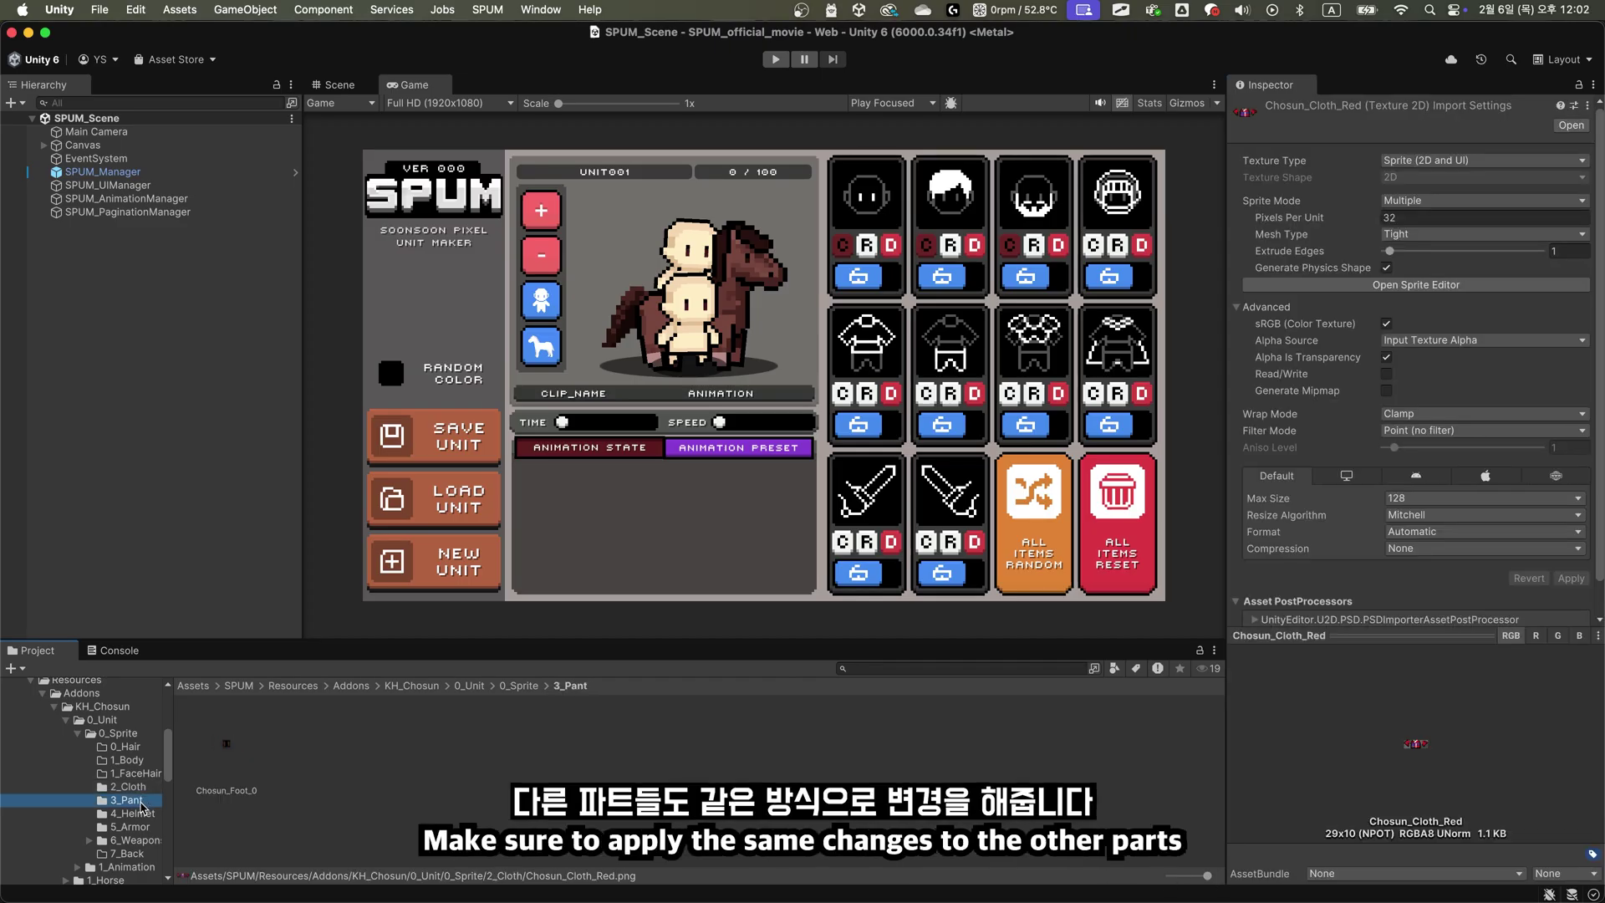
pyautogui.click(139, 814)
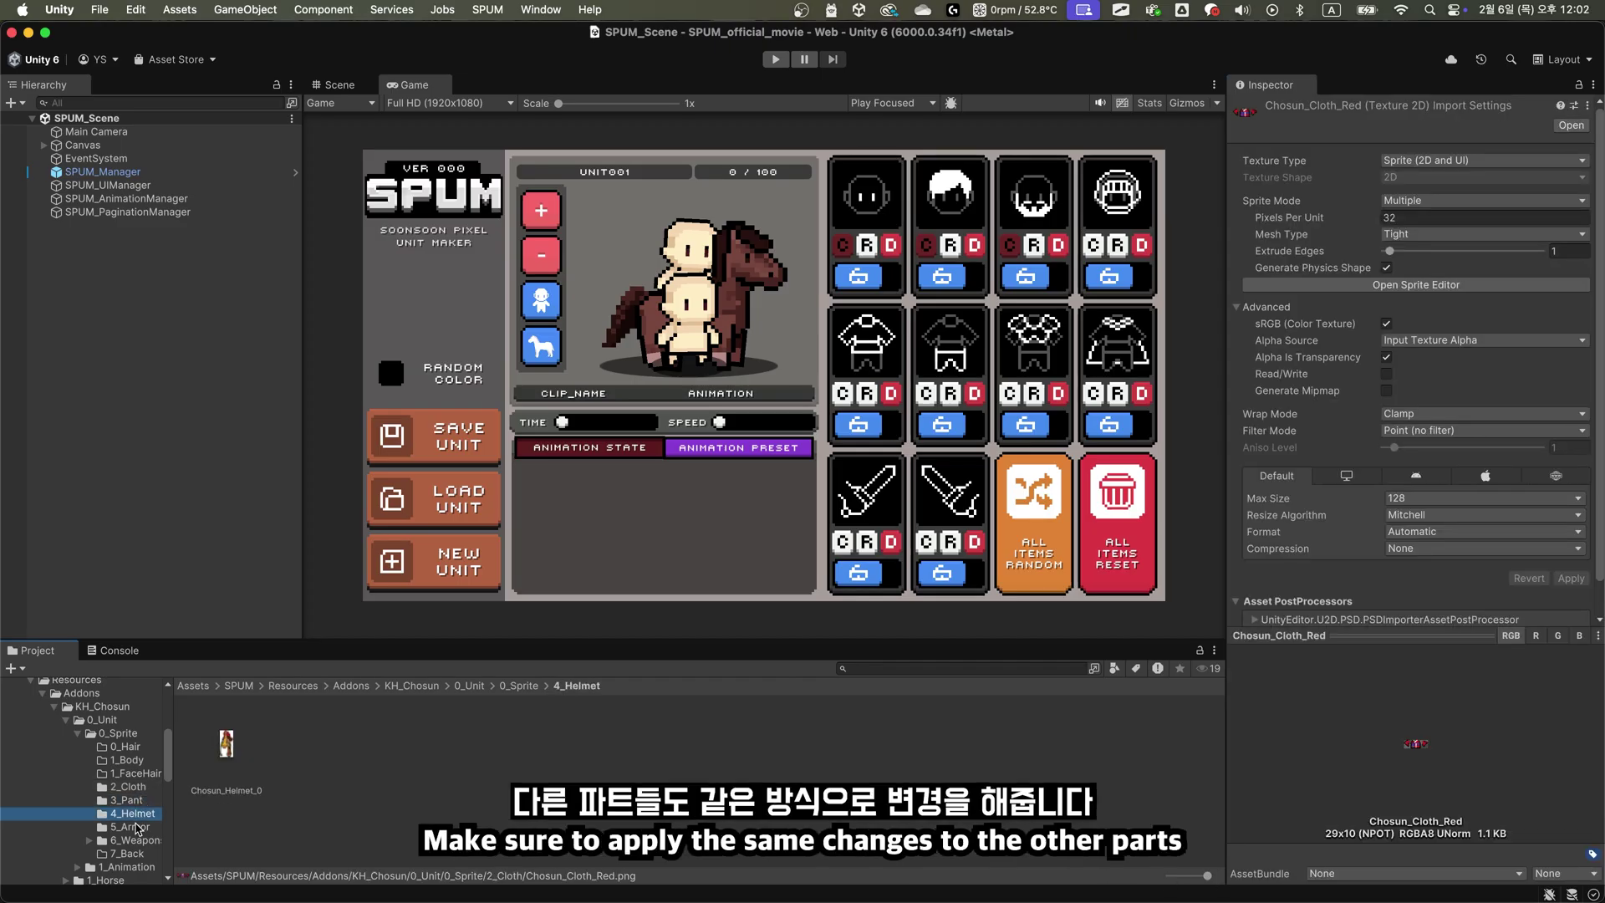
pyautogui.click(139, 827)
pyautogui.click(141, 840)
pyautogui.click(140, 829)
pyautogui.click(130, 800)
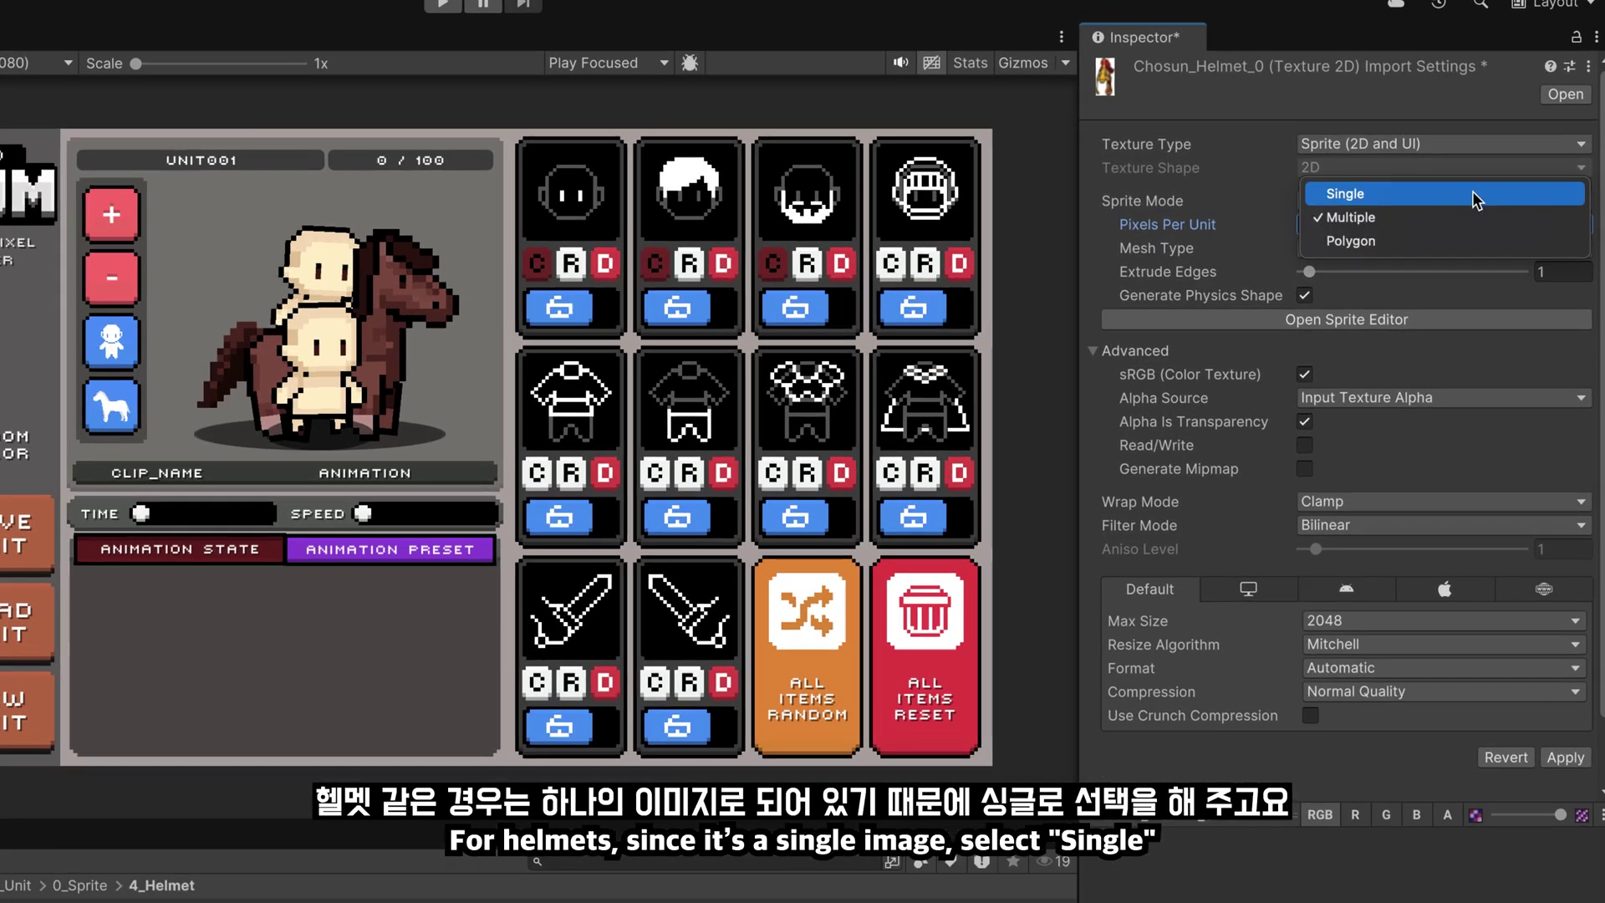
pyautogui.click(1477, 201)
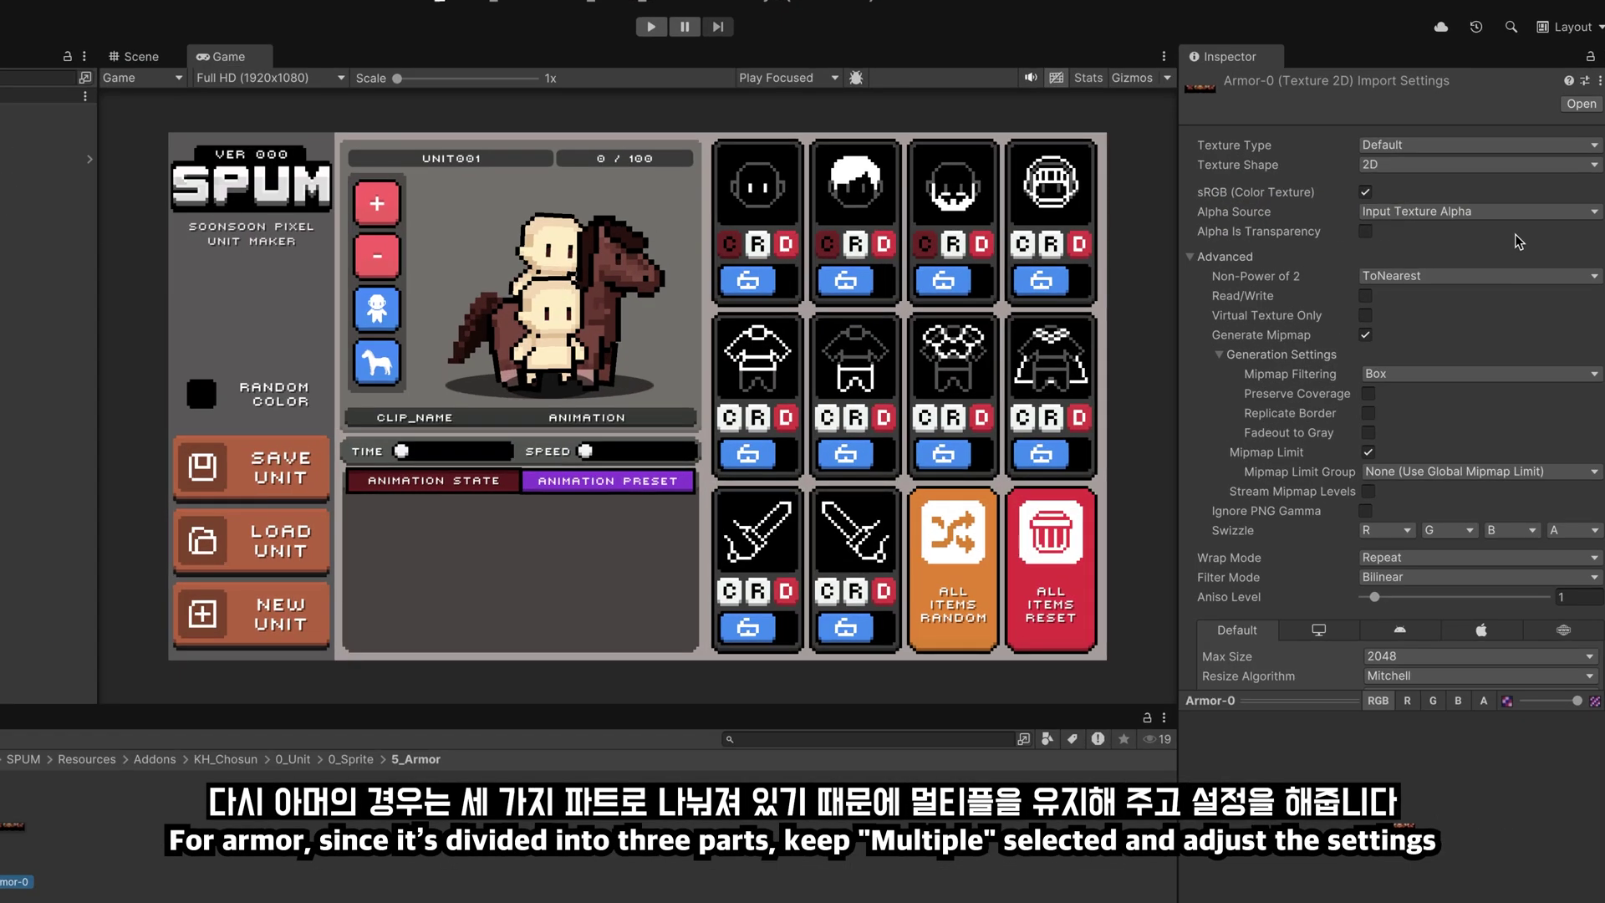
# Import Armor-0 as Sprite (2D and UI) in Multiple mode with 32 pixels per unit, Point filter, max size 128 and no compression
pyautogui.click(1439, 148)
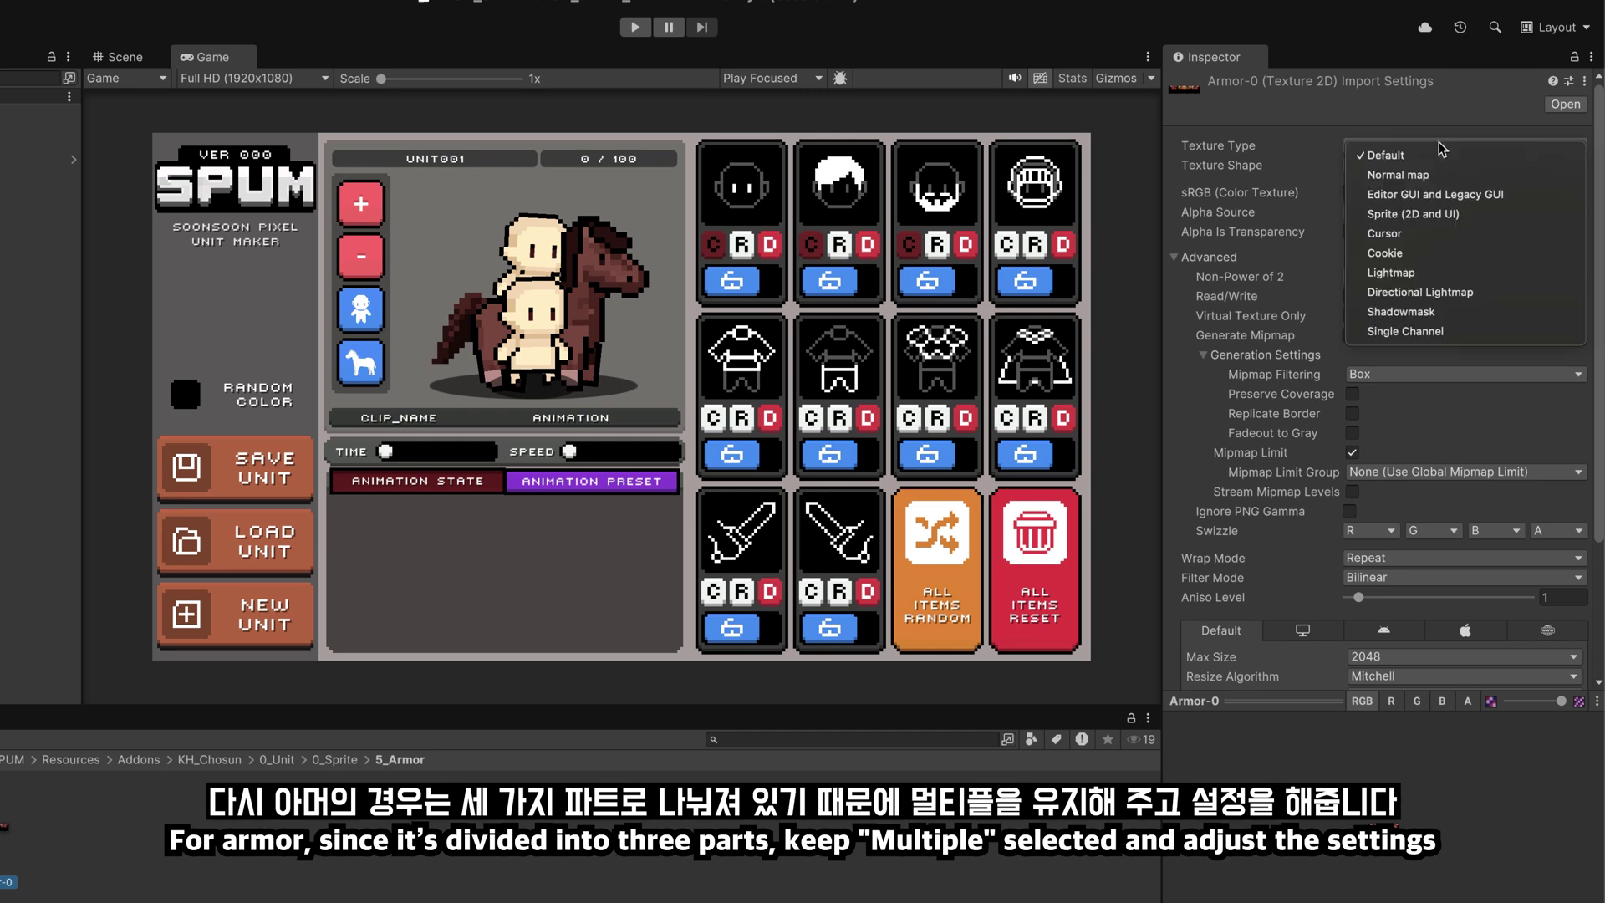
pyautogui.click(1413, 215)
pyautogui.click(1398, 213)
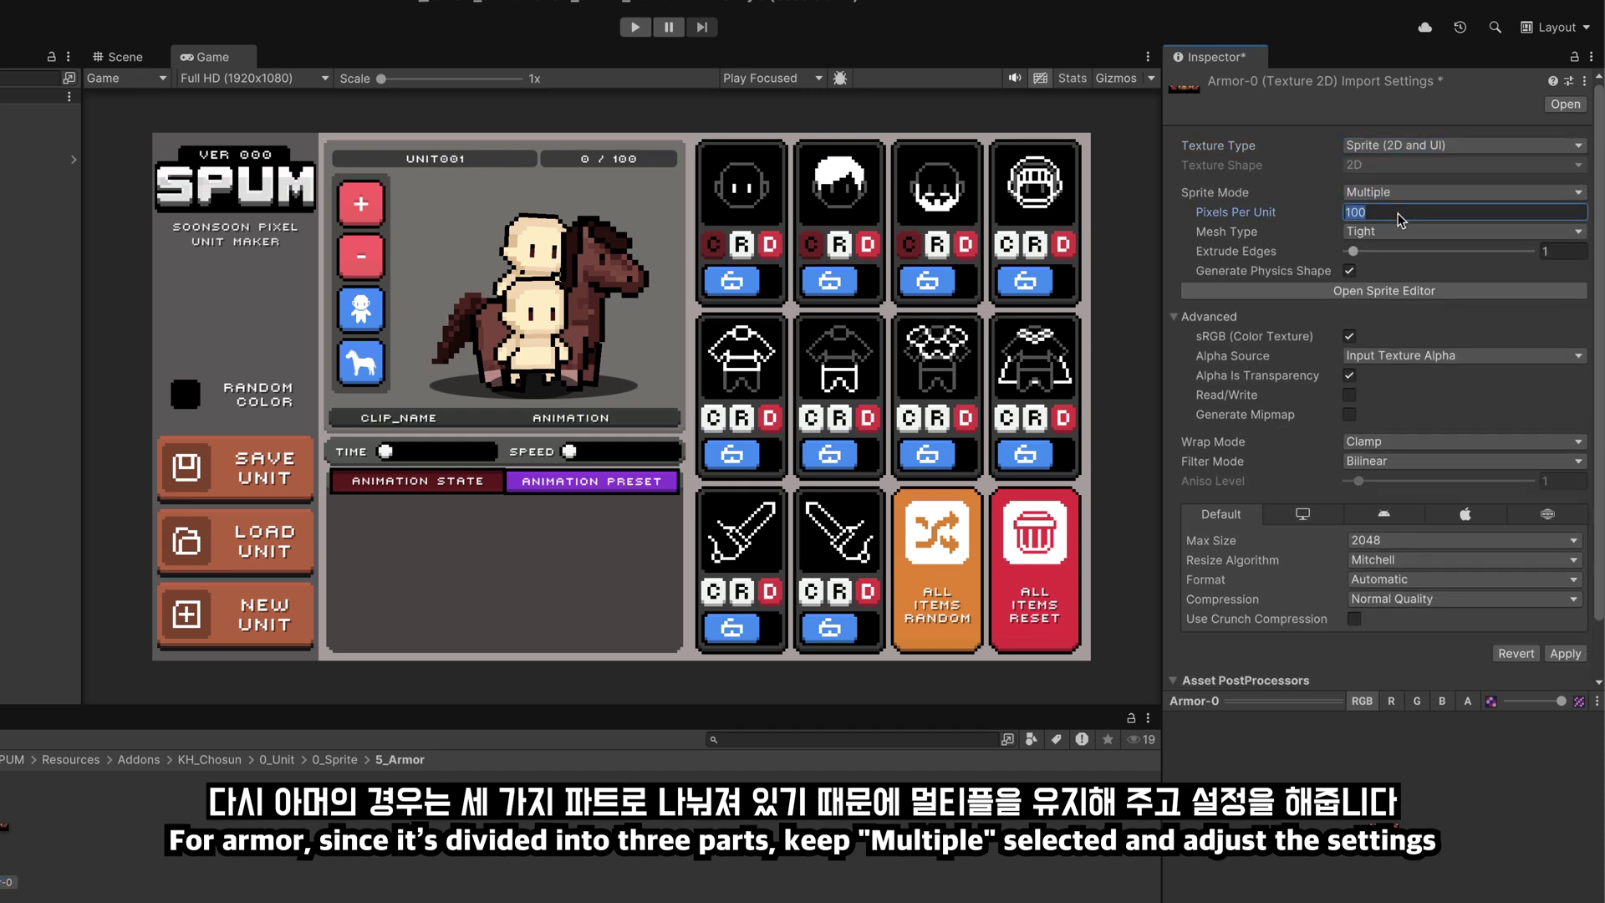
pyautogui.click(1418, 462)
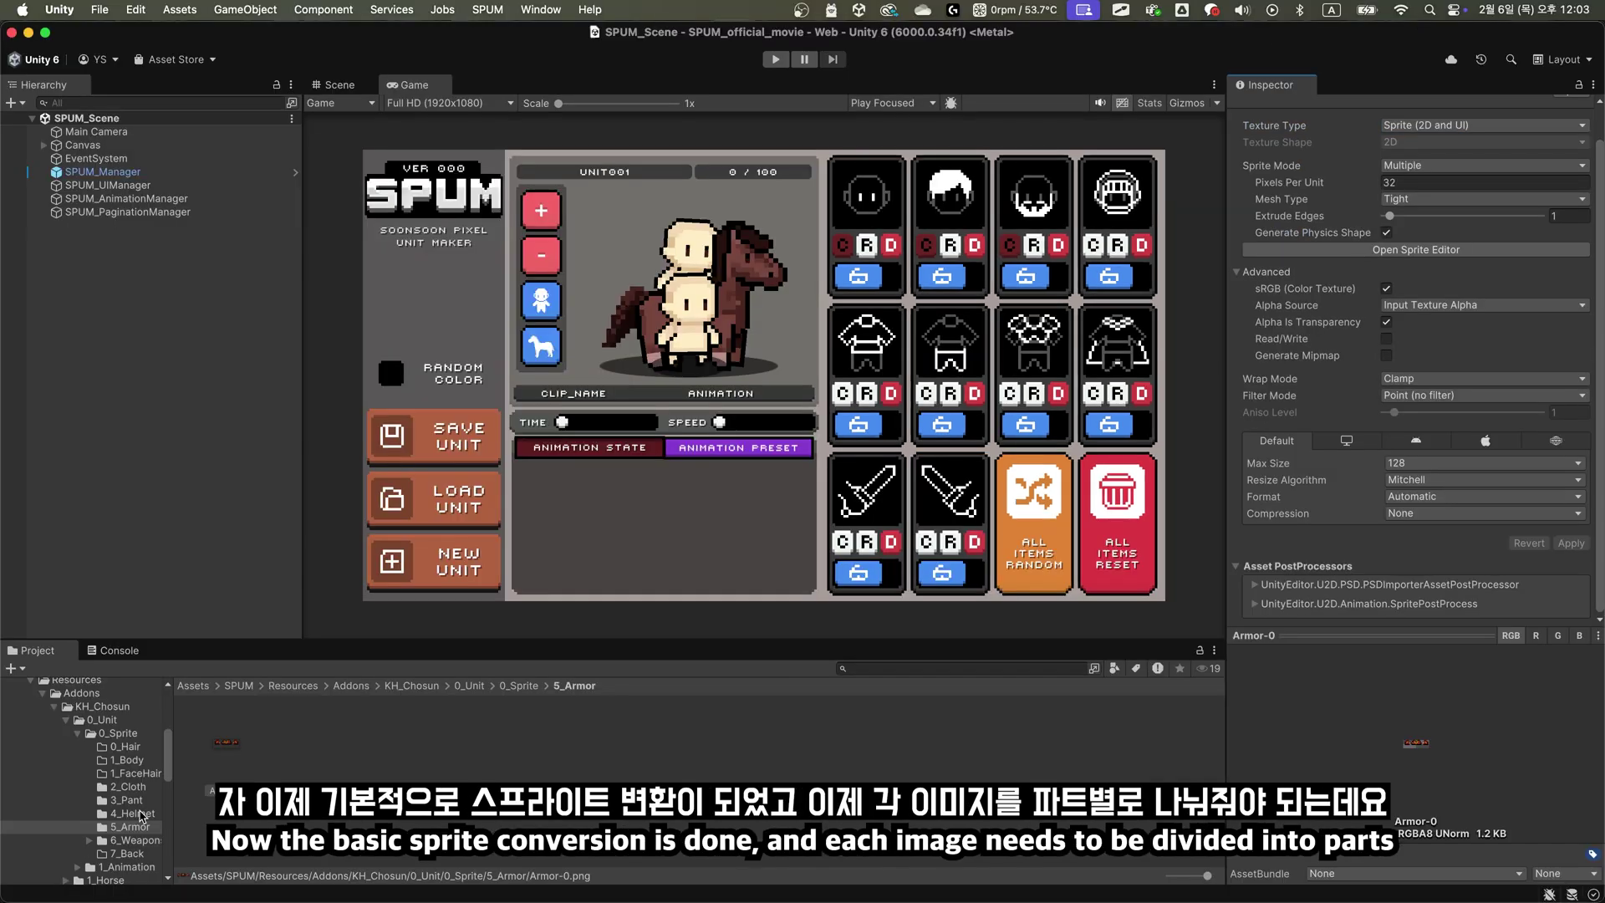
# Look through the part folders, select Chosun_Cloth_Red in 2_Cloth and open it in the Sprite Editor
pyautogui.click(129, 786)
pyautogui.click(134, 800)
pyautogui.click(137, 814)
pyautogui.click(136, 827)
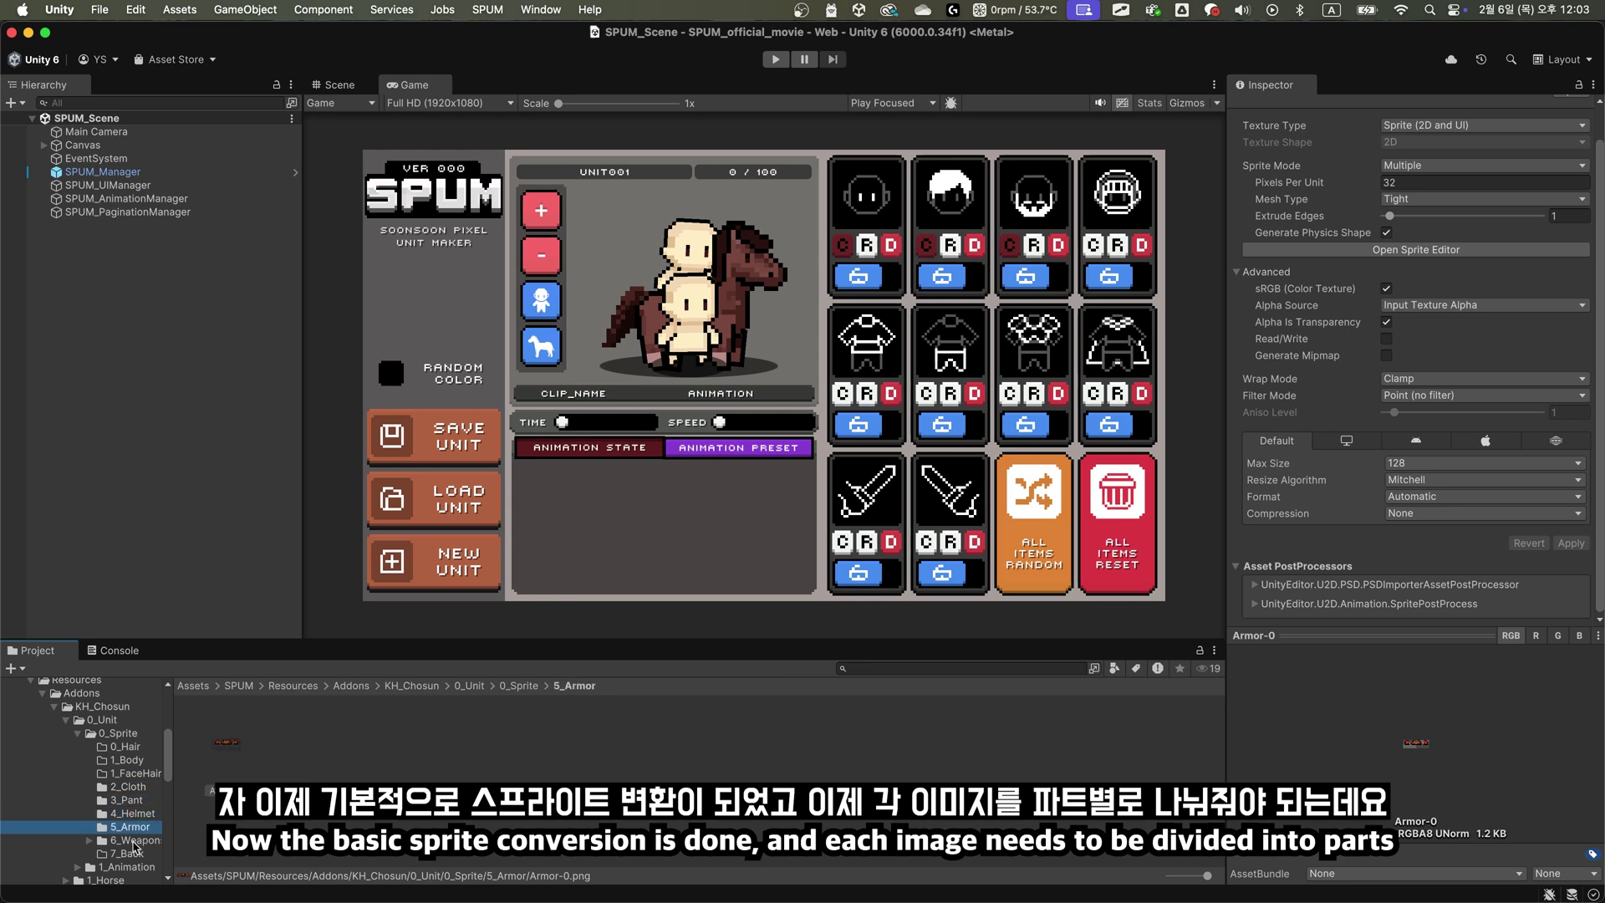
pyautogui.click(135, 840)
pyautogui.click(142, 788)
pyautogui.click(237, 755)
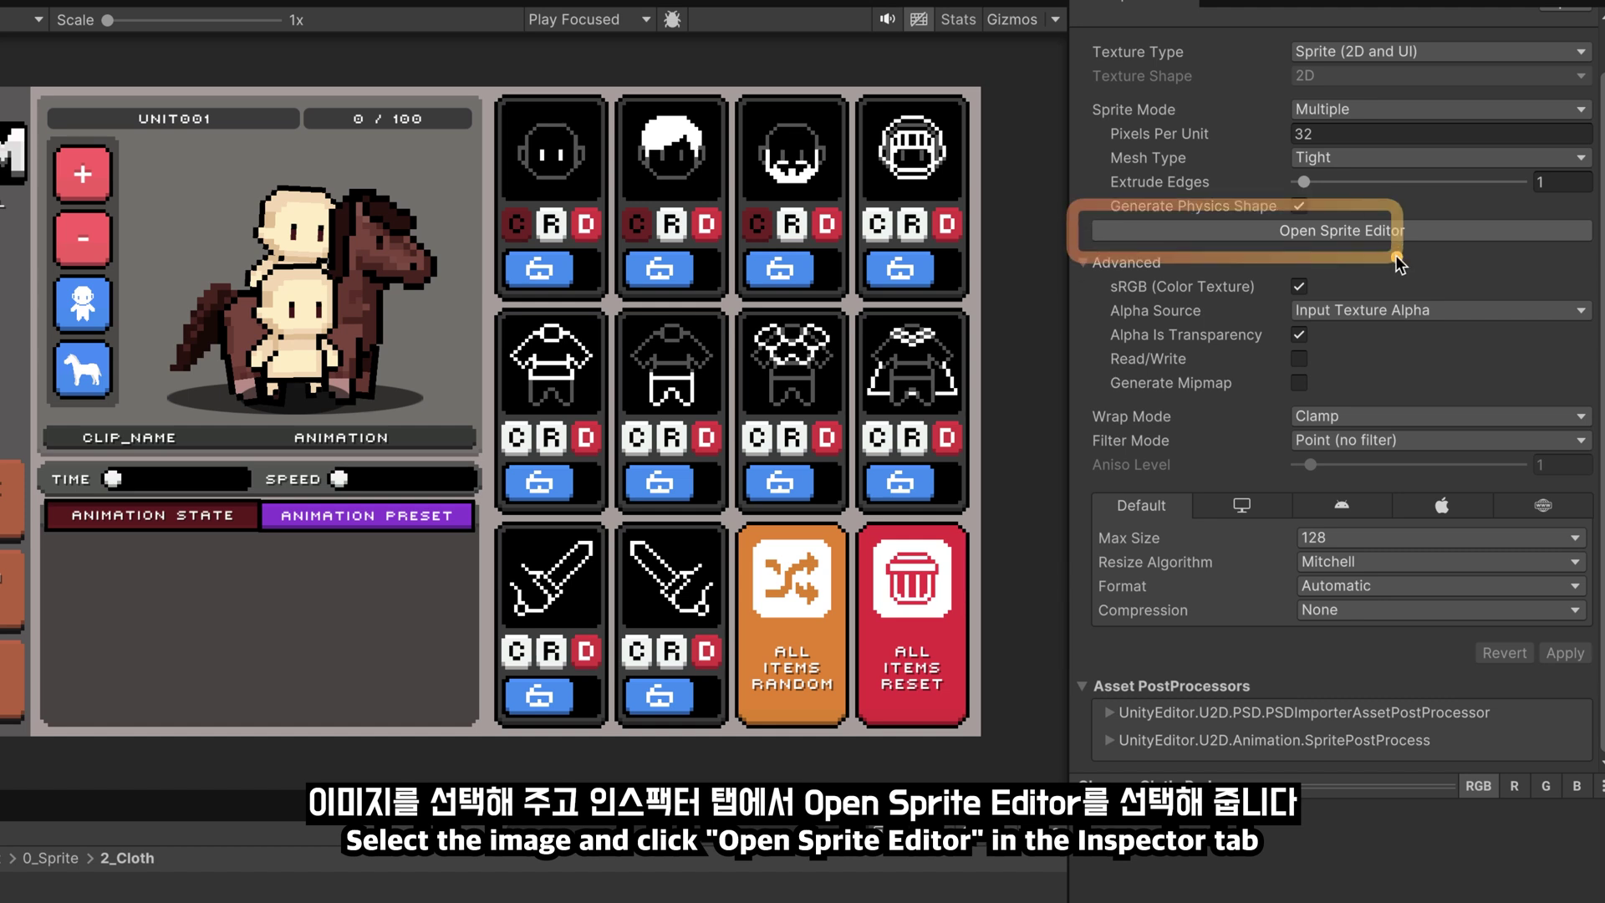
pyautogui.click(1515, 234)
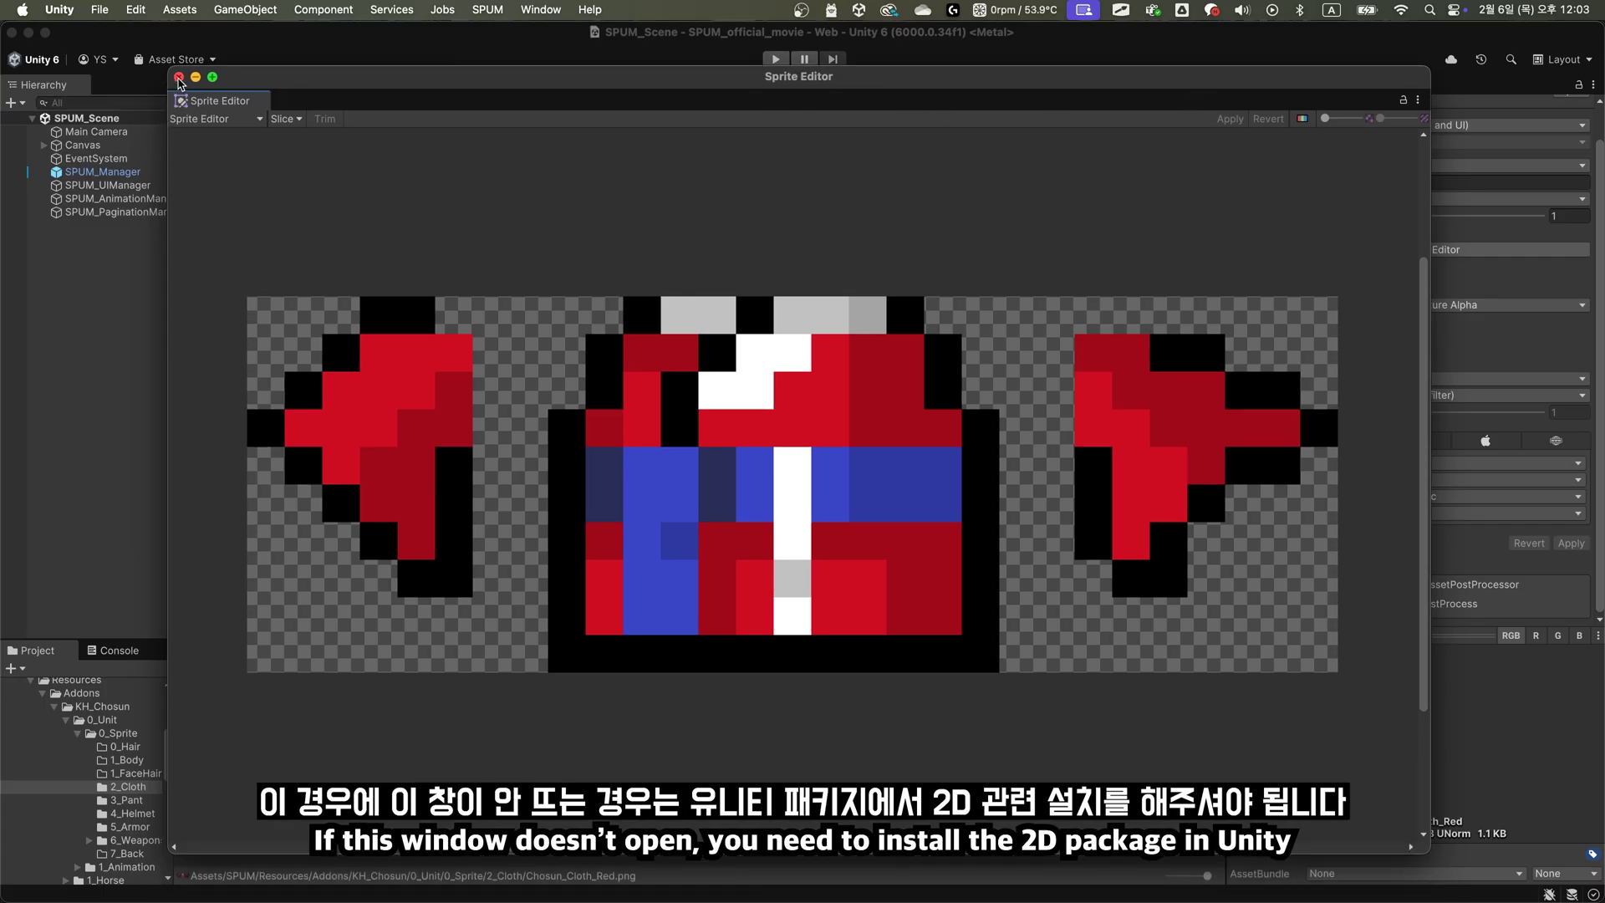
# Close the Sprite Editor and open the Package Manager to check the 2D packages
pyautogui.click(179, 78)
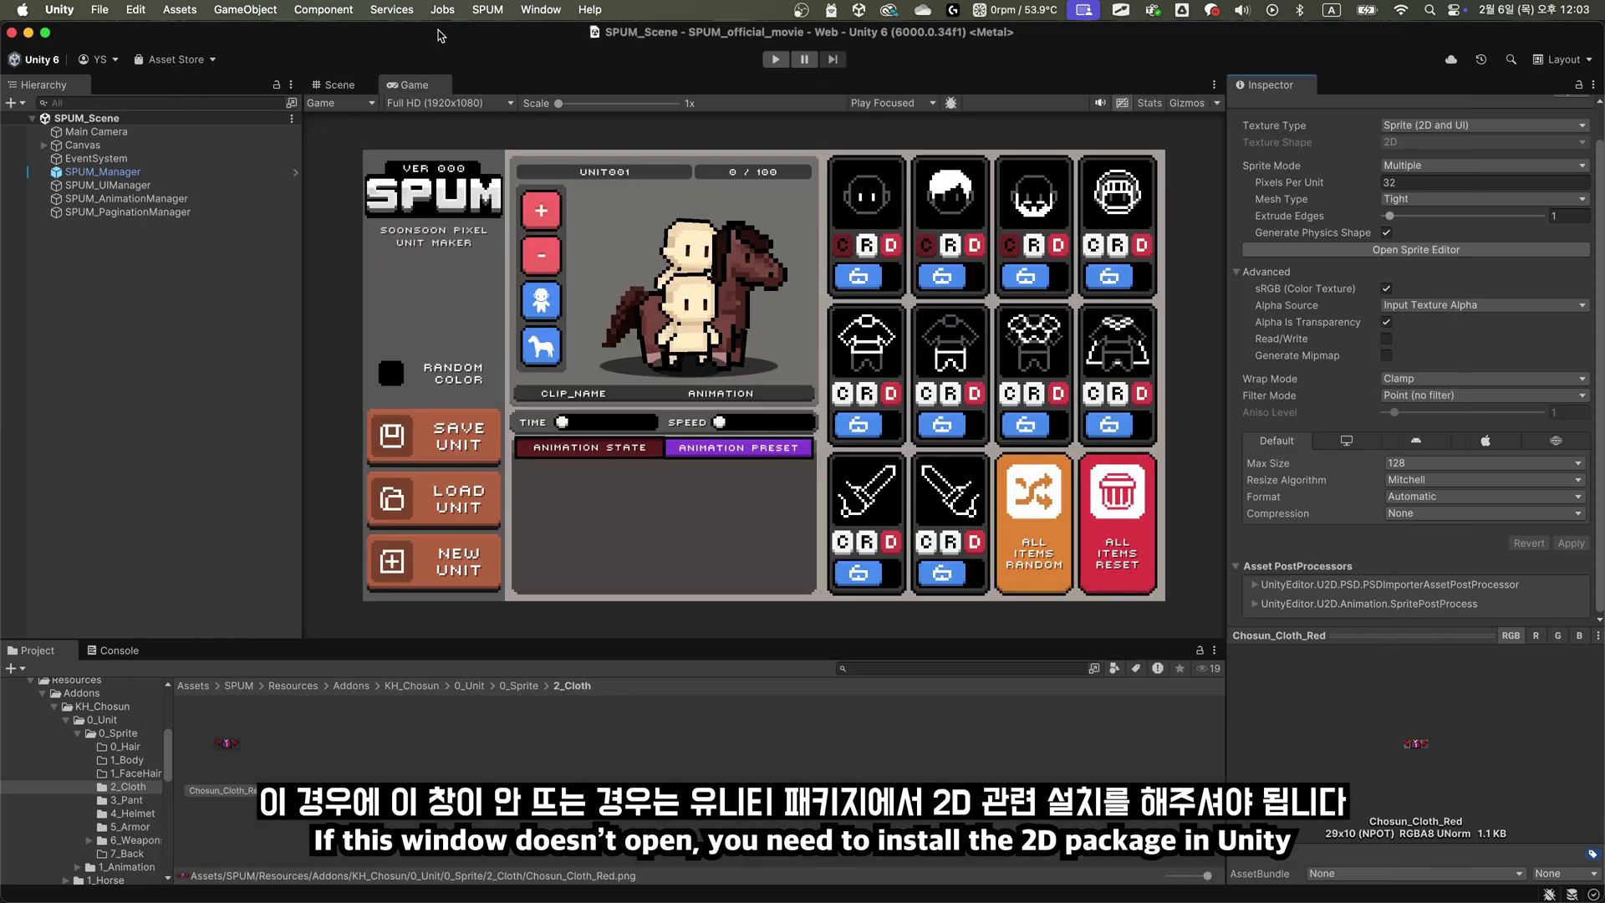
pyautogui.click(539, 10)
pyautogui.click(539, 9)
pyautogui.click(539, 9)
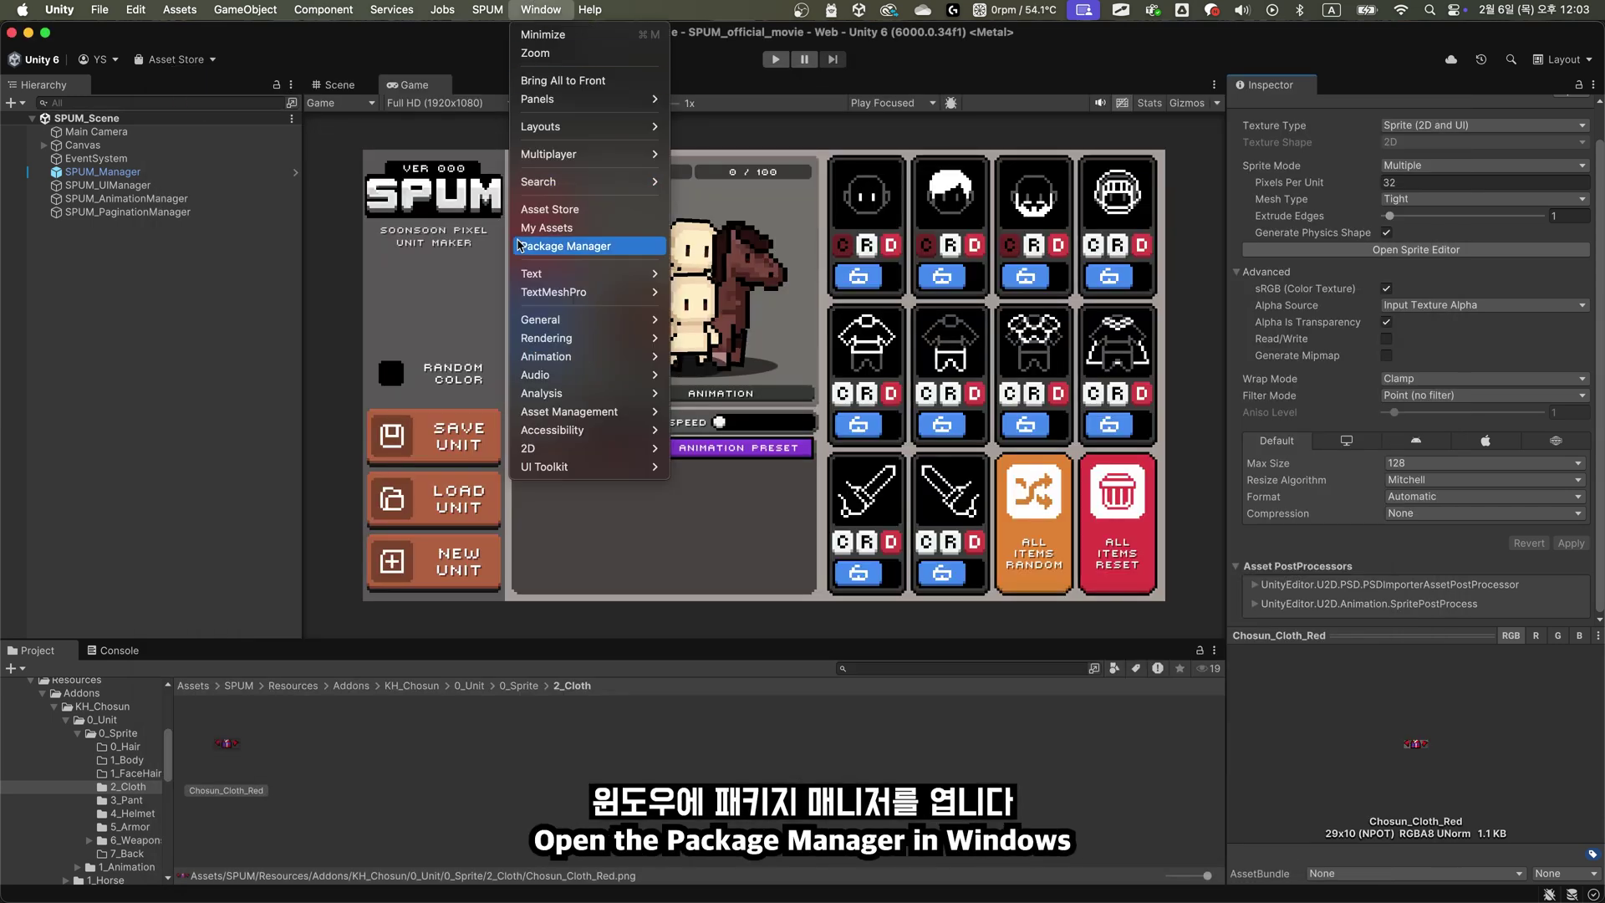
pyautogui.click(566, 245)
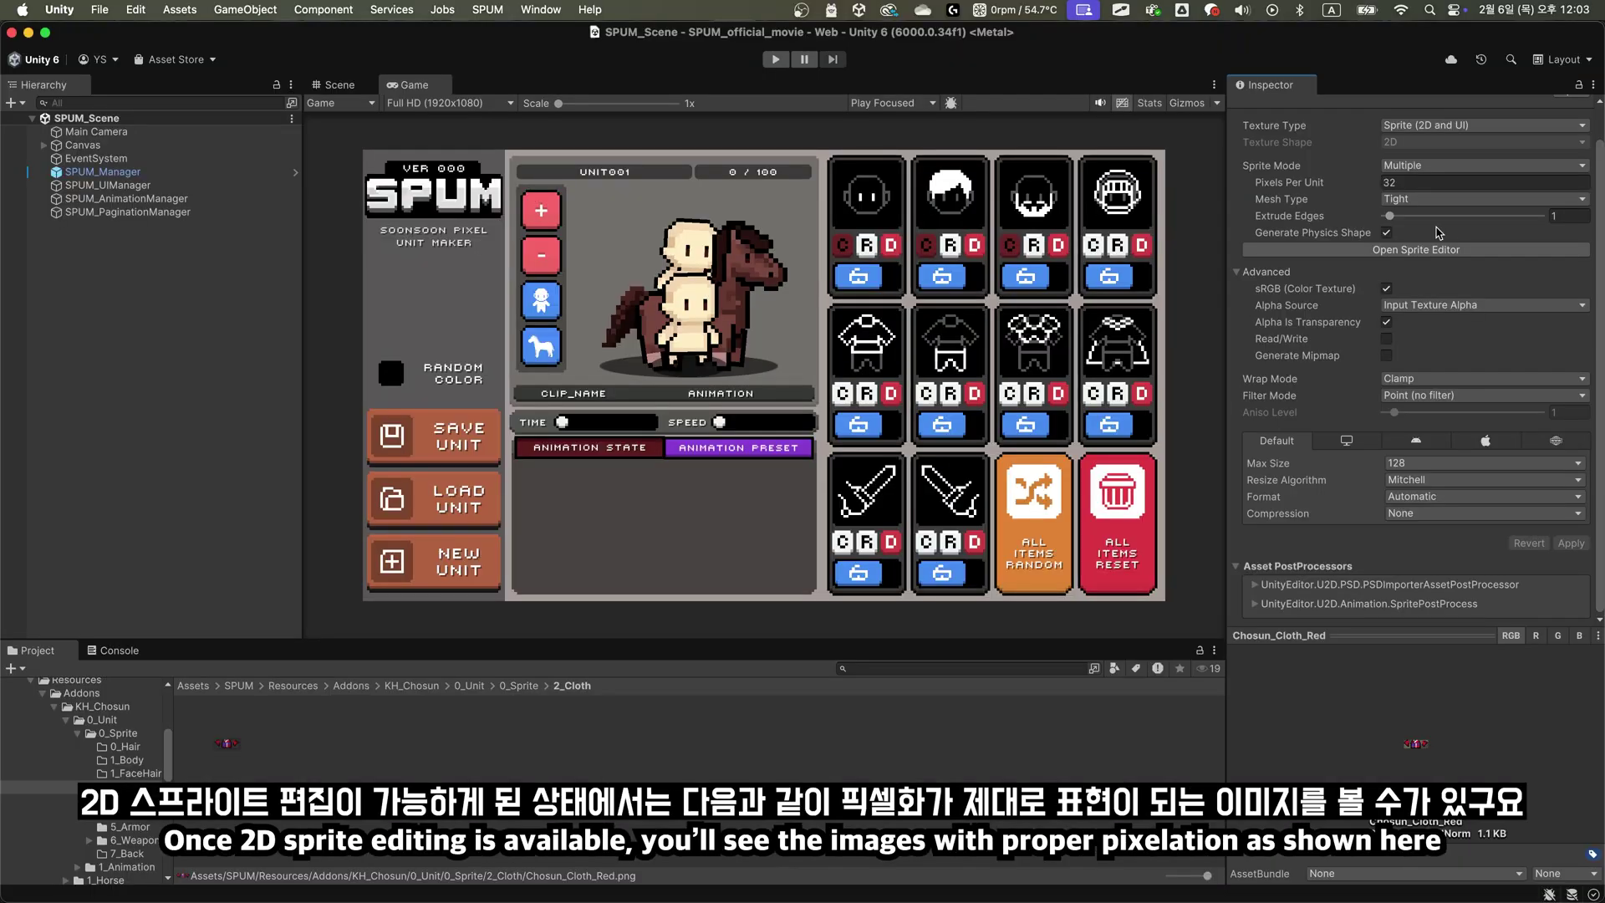
# Reopen Chosun_Cloth_Red in the Sprite Editor, divide it into two sleeve sprites and a center sprite, and name the center one Body
pyautogui.click(1437, 253)
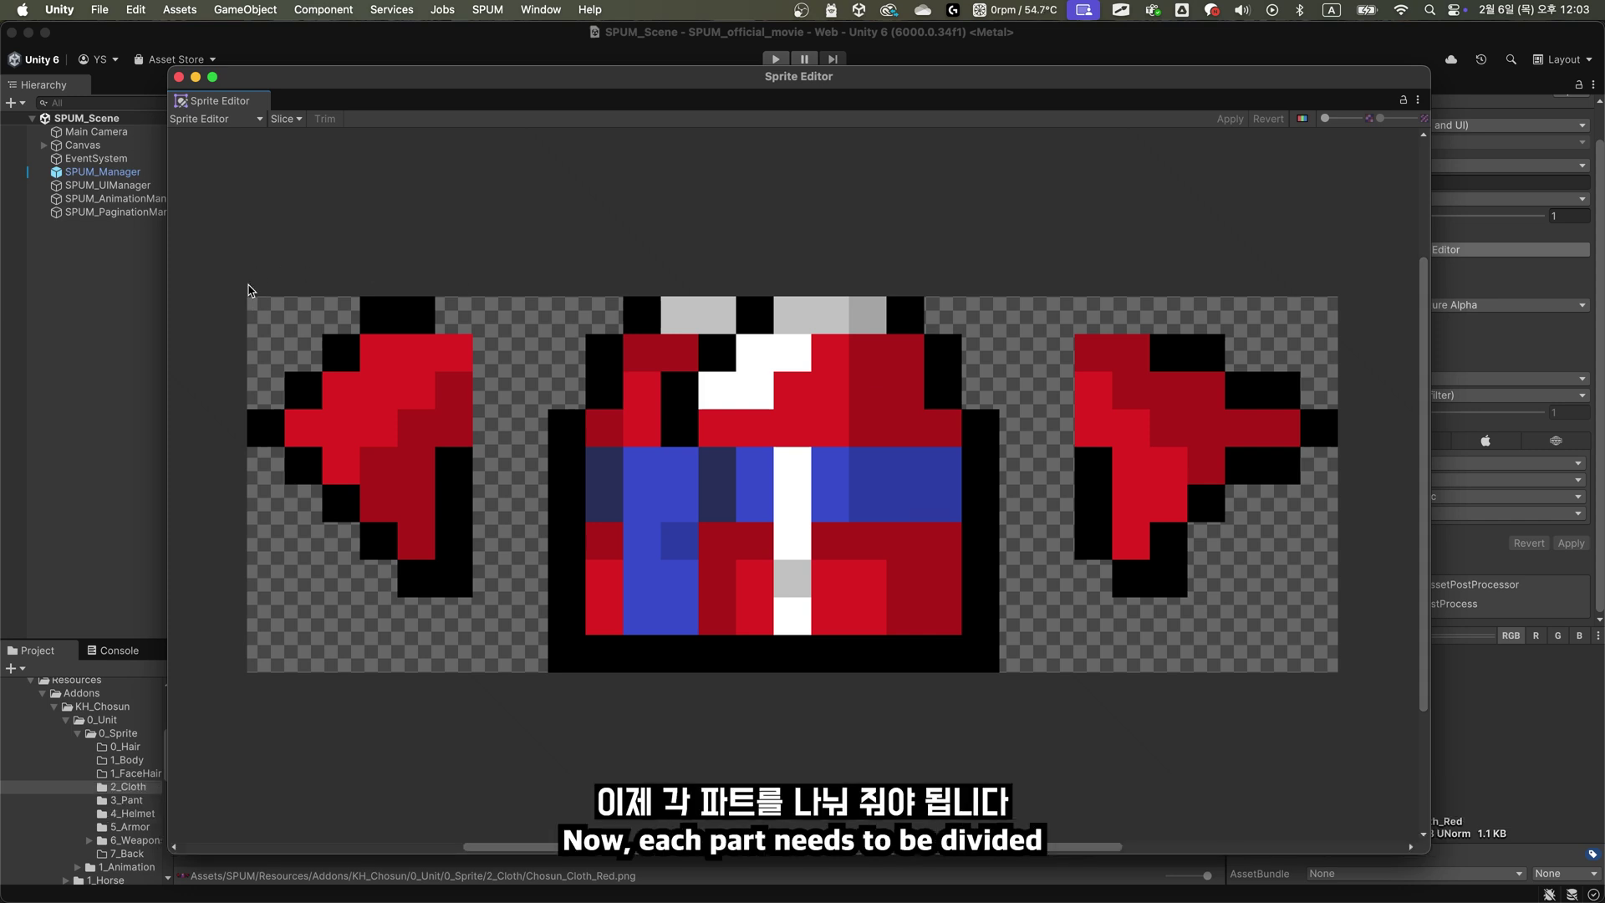
pyautogui.moveTo(247, 291); pyautogui.dragTo(443, 566)
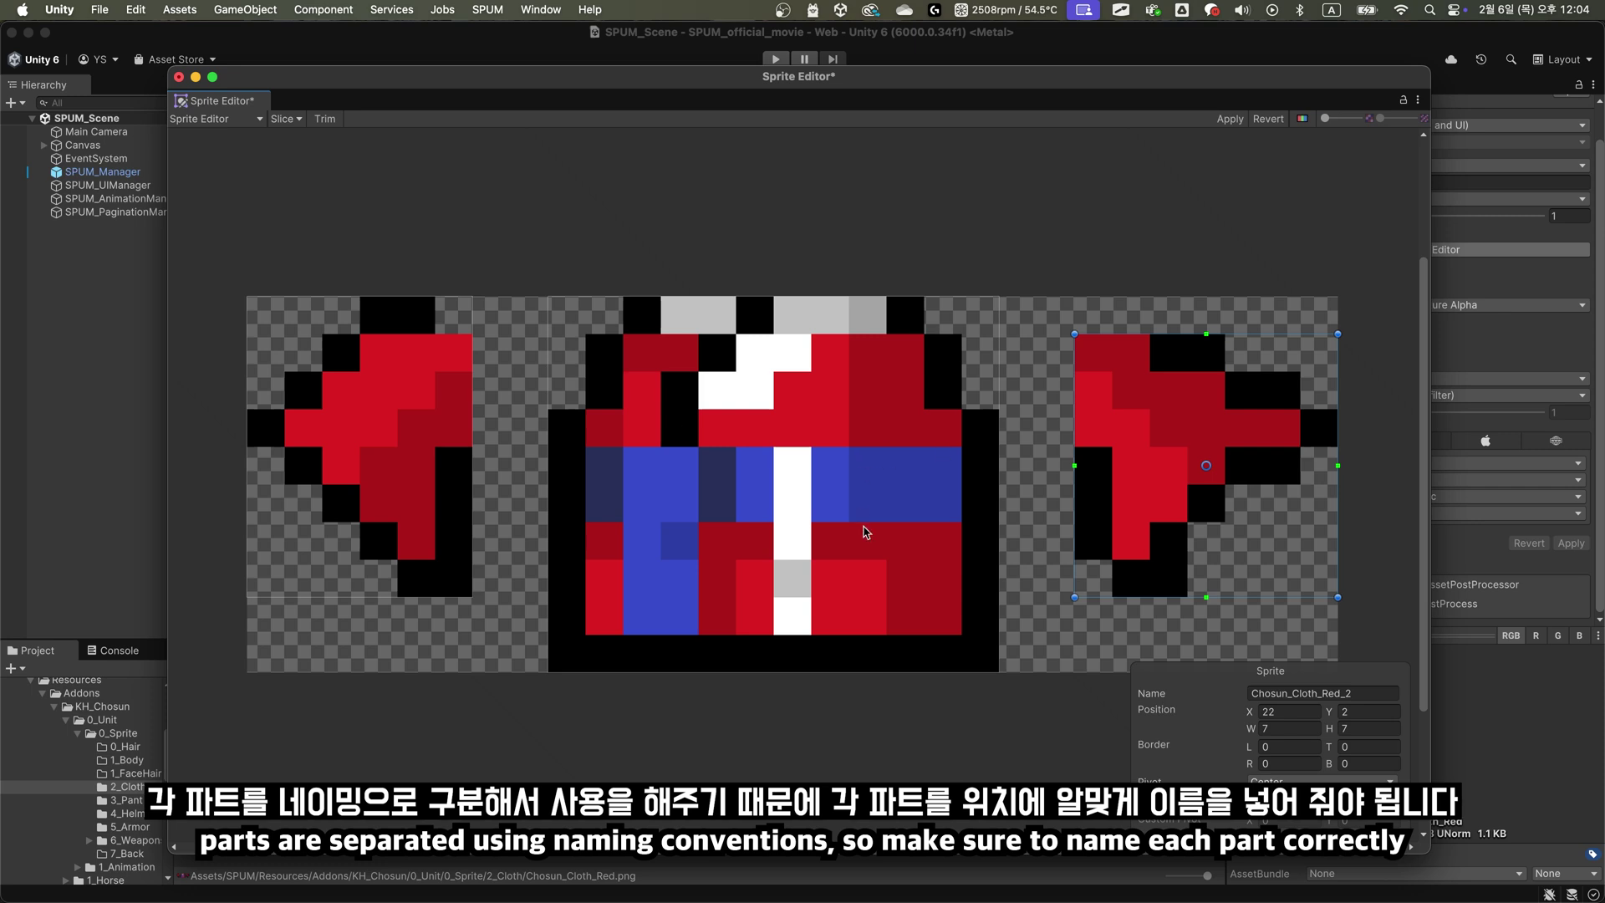
pyautogui.click(1330, 701)
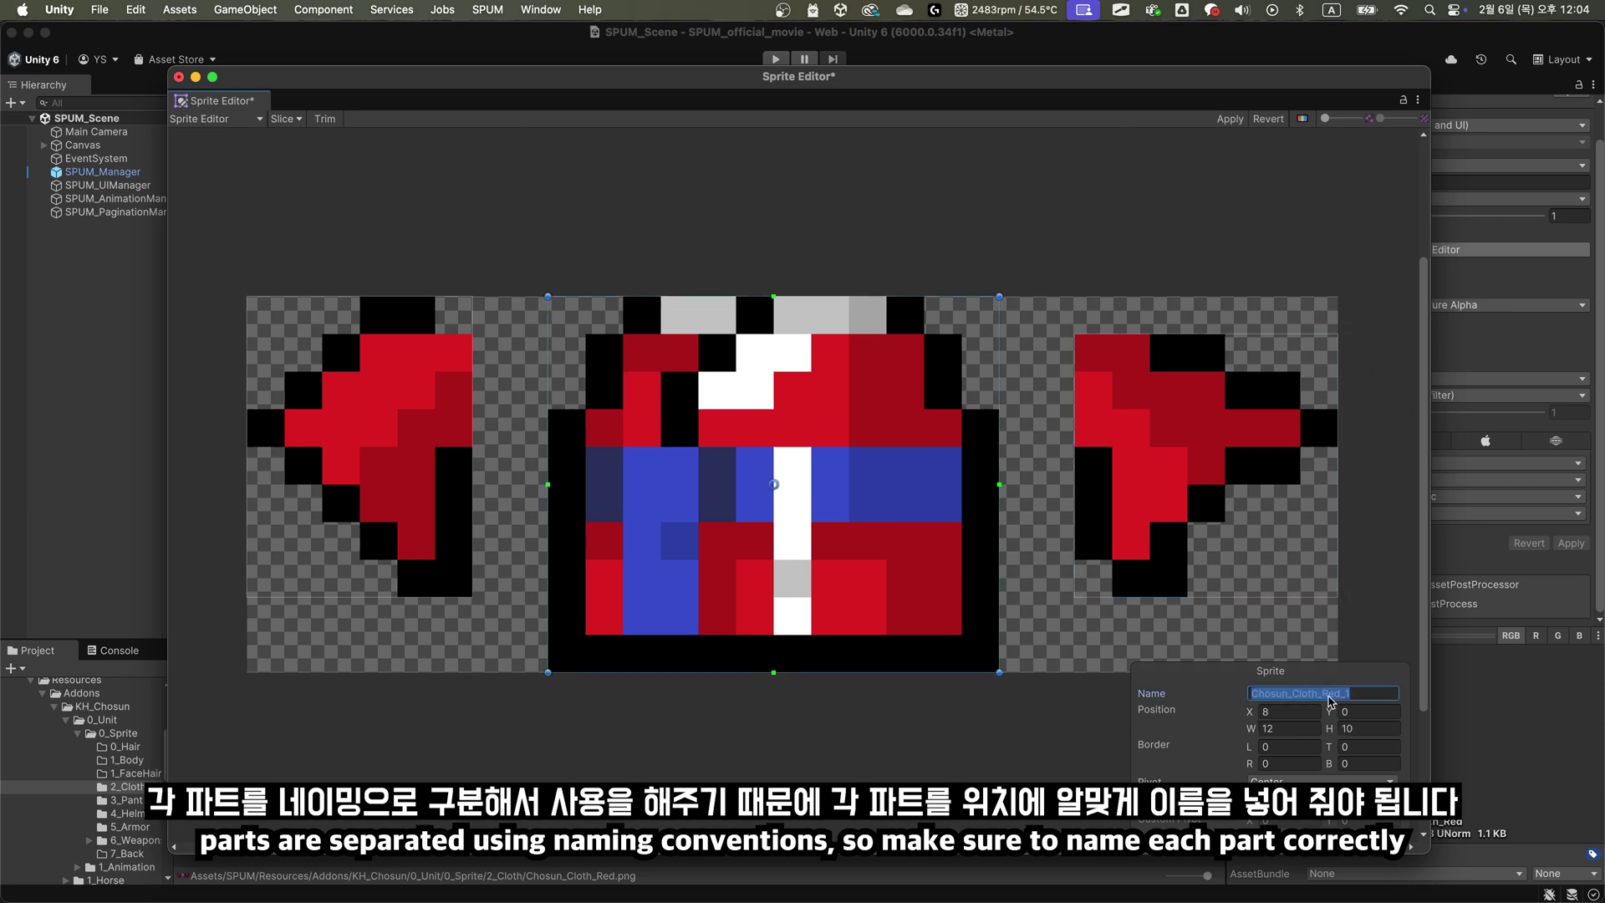
pyautogui.write('Body')
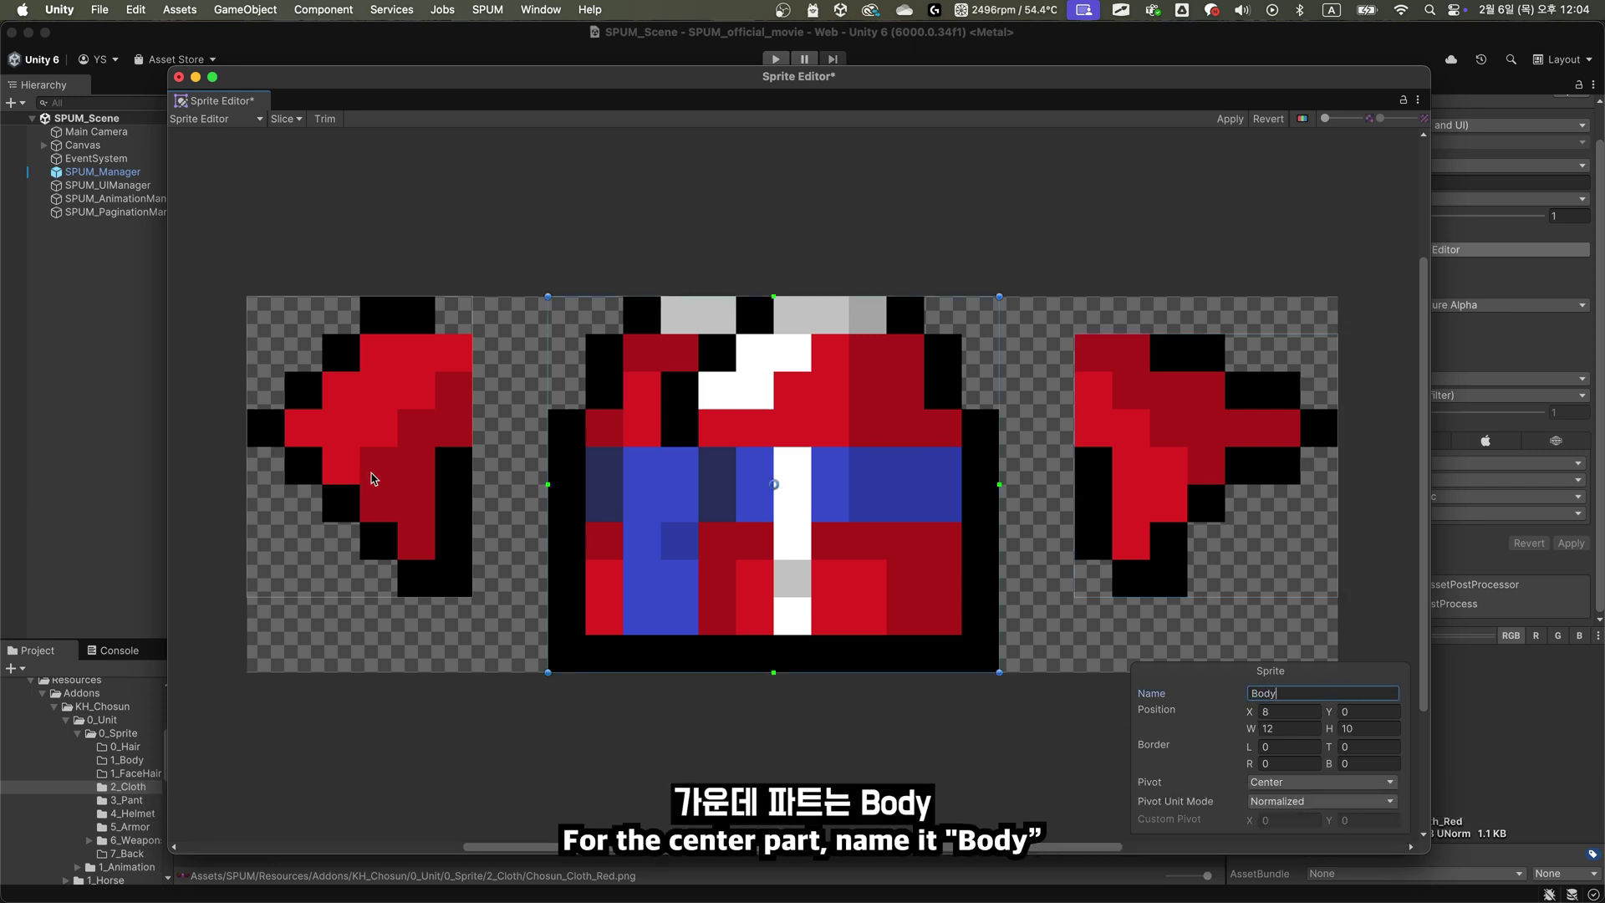
# Name the cloth's left-hand sleeve sprite Right and its right-hand sleeve sprite Left, and apply the changes
pyautogui.click(374, 478)
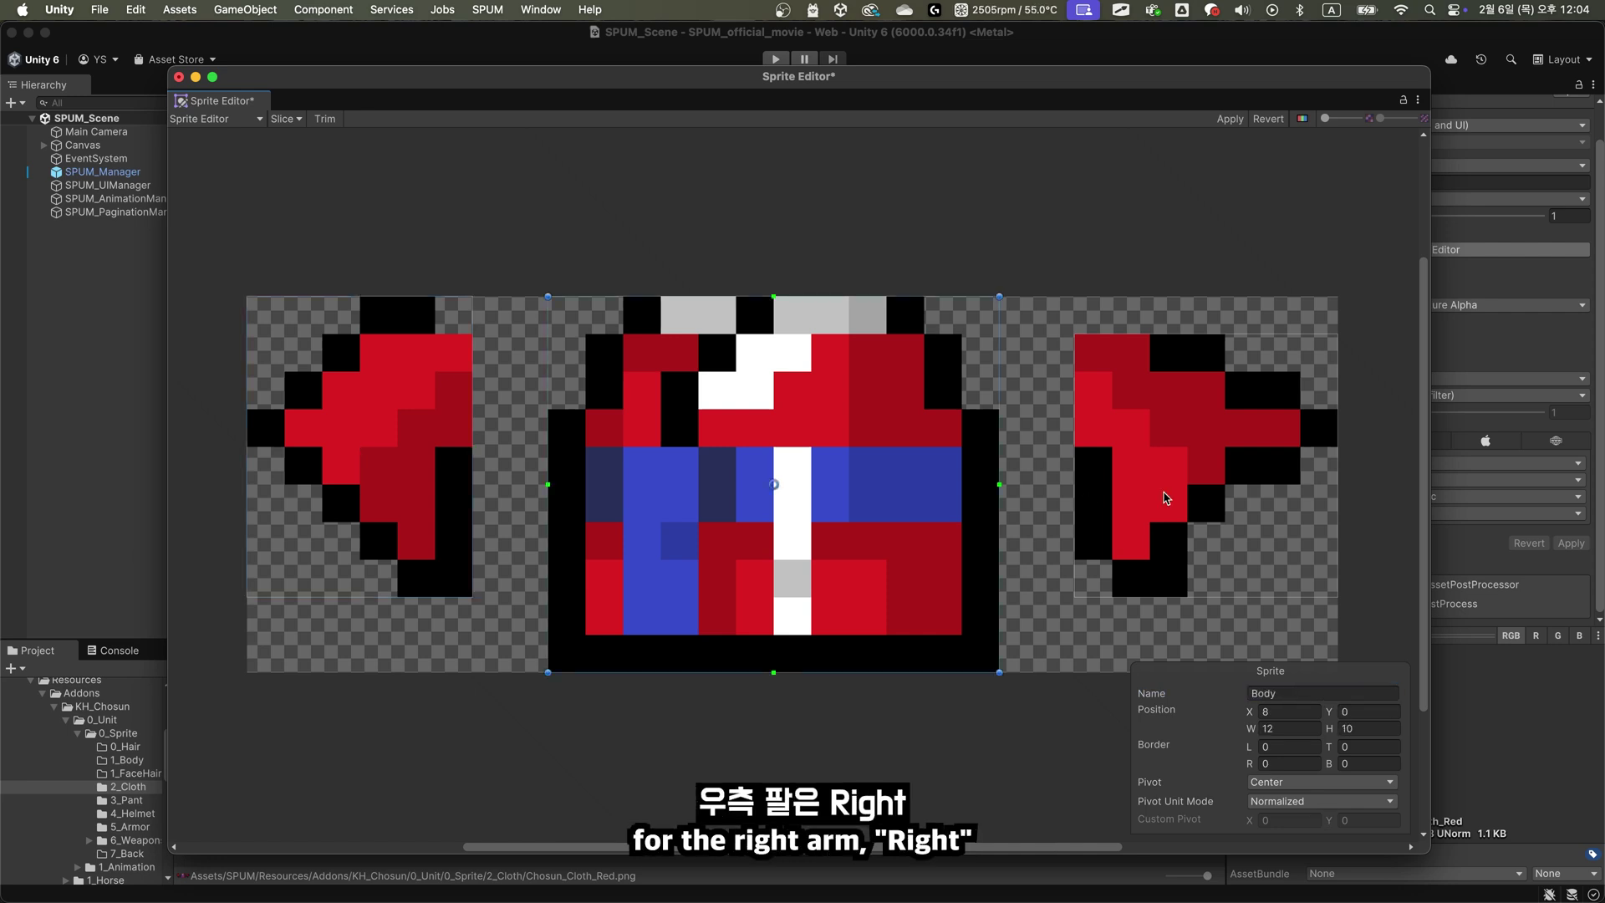
pyautogui.click(1158, 490)
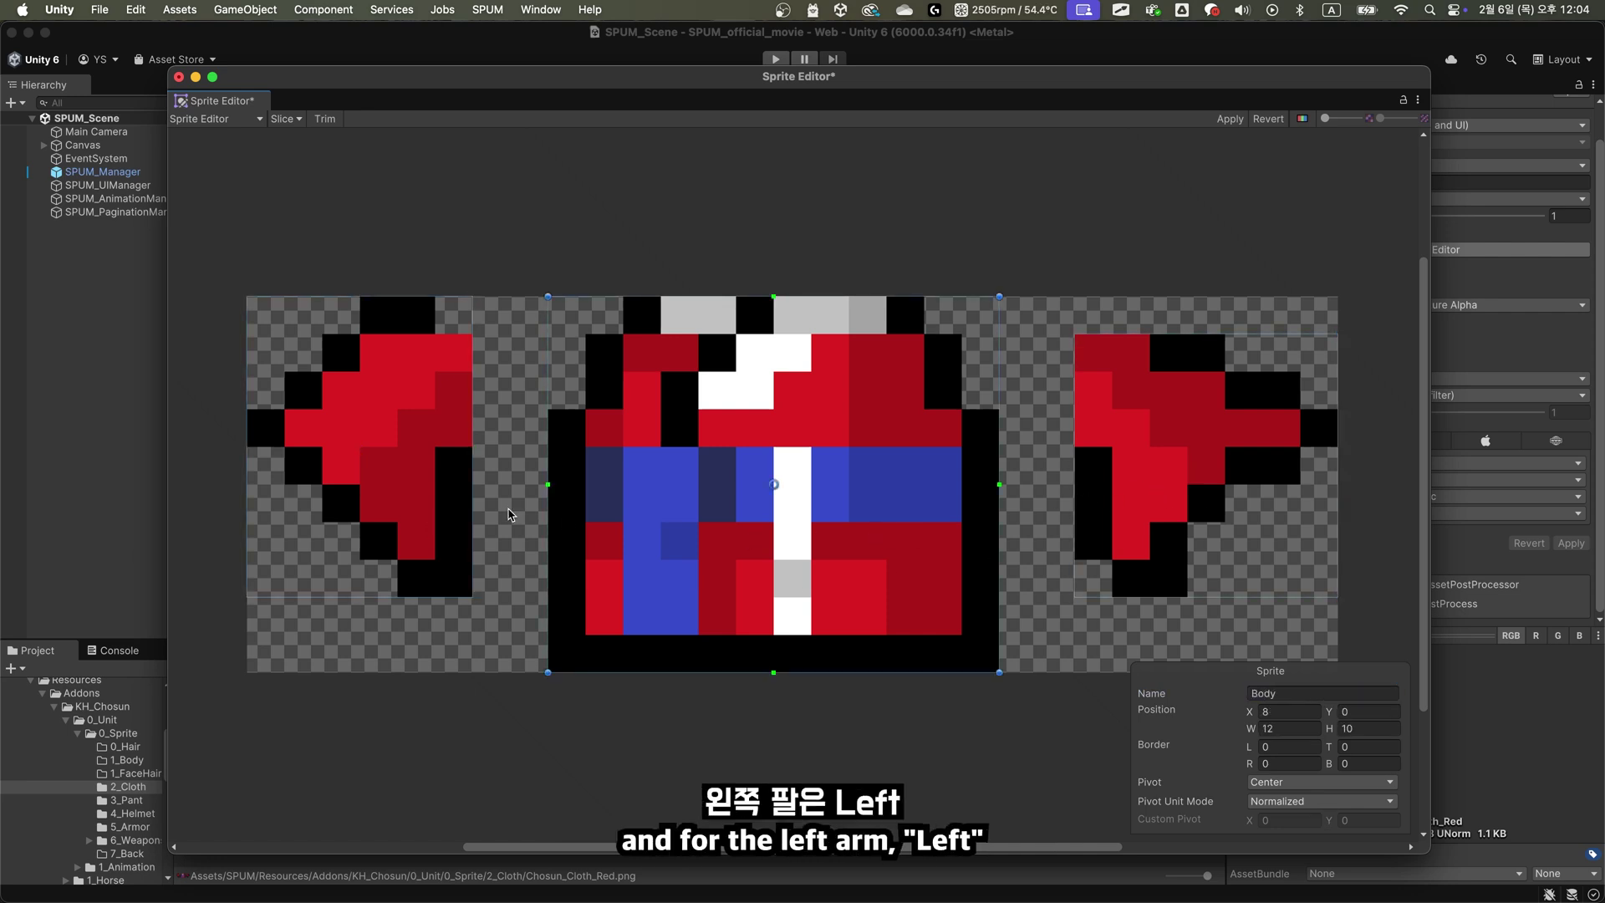
pyautogui.click(1319, 518)
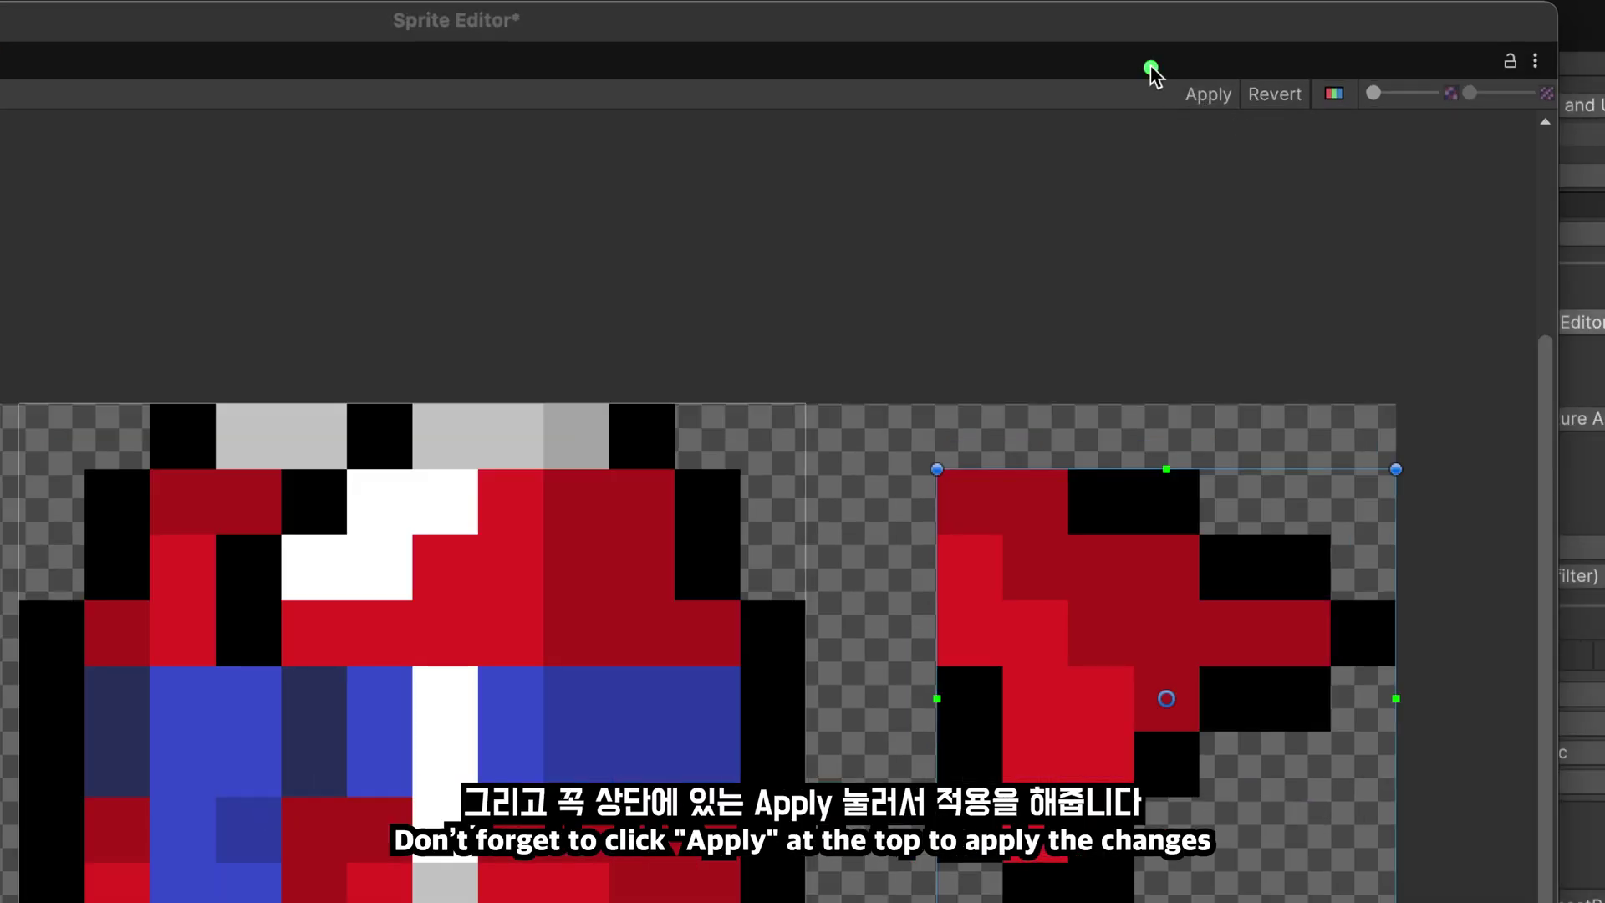
pyautogui.click(1212, 97)
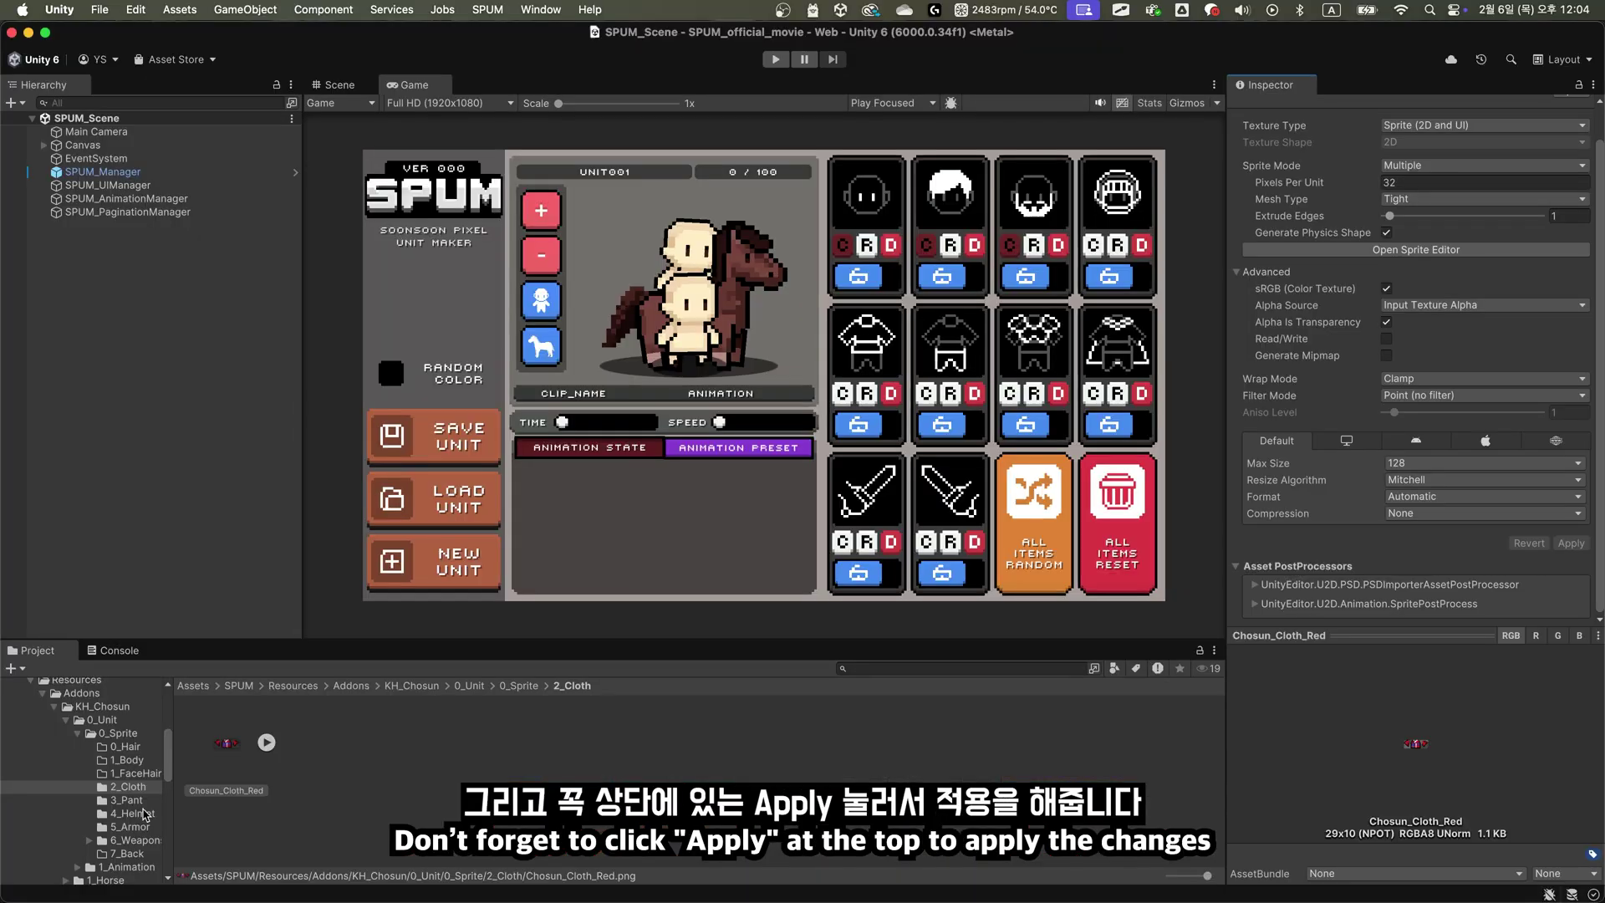
# Divide Chosun_Foot_0 in 3_Pant into two leg sprites and name the right-hand one Left
pyautogui.click(142, 799)
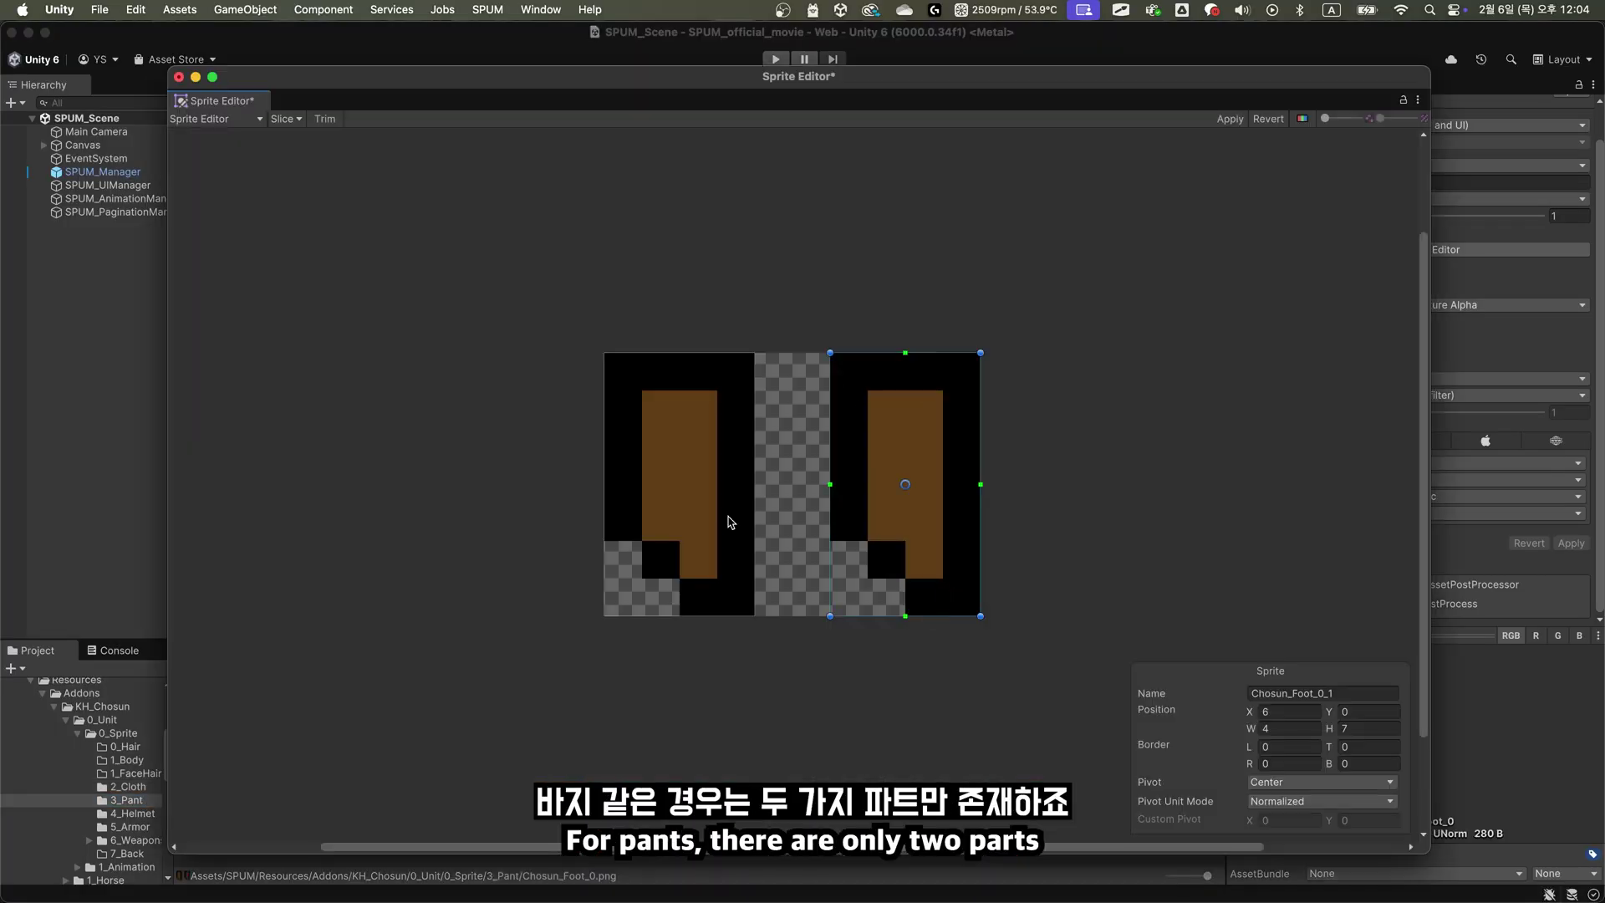
pyautogui.click(903, 485)
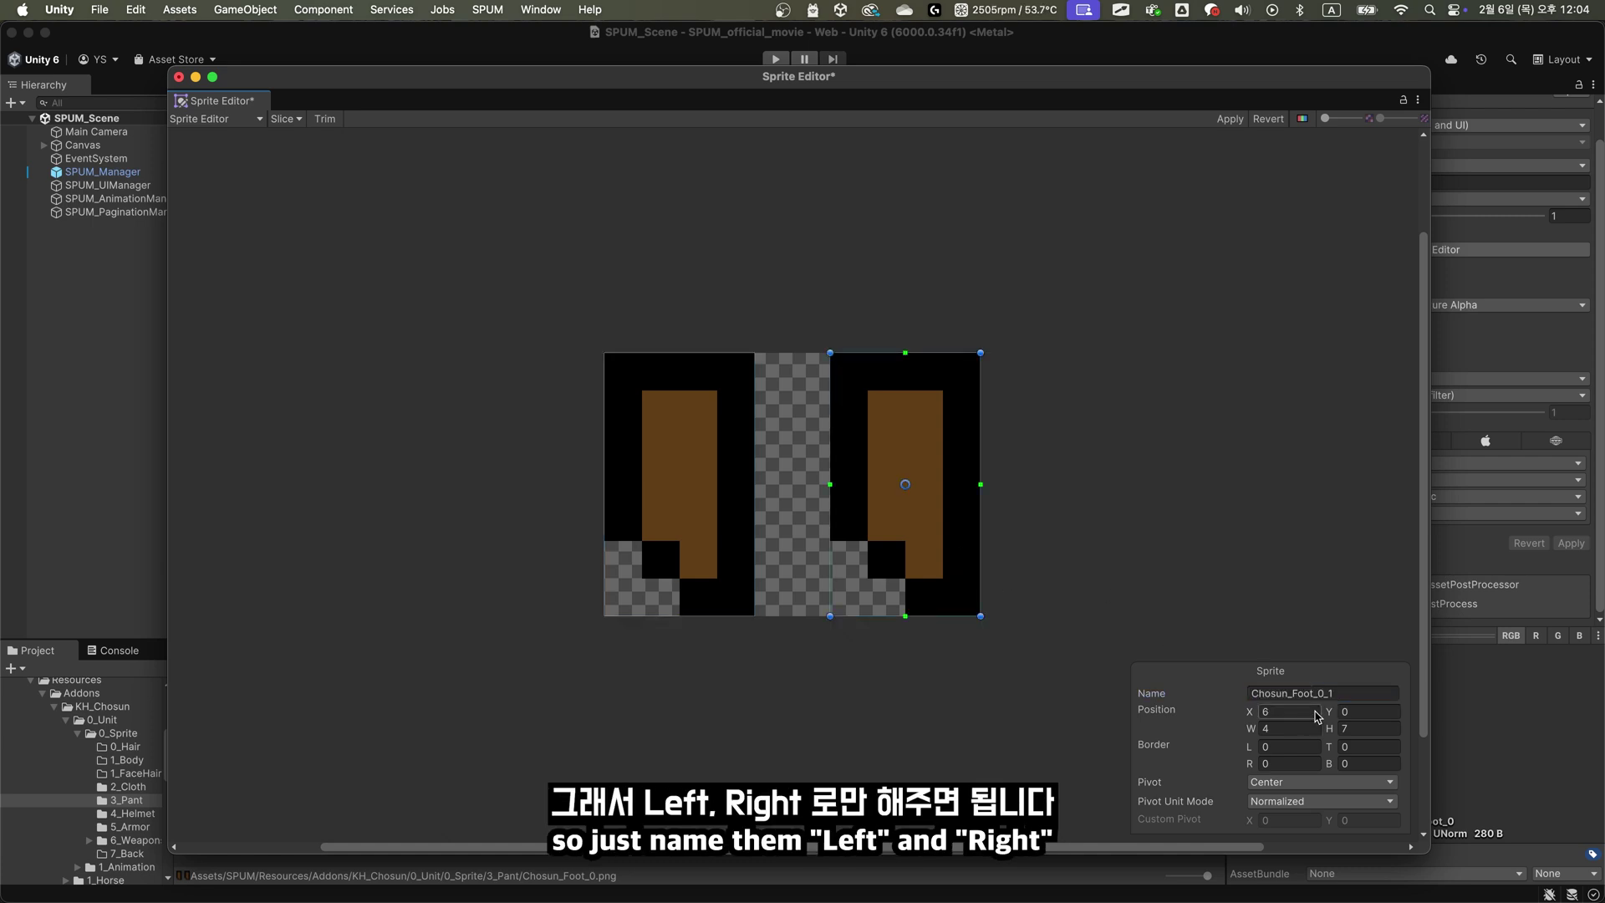
pyautogui.click(1354, 695)
pyautogui.write('LEft')
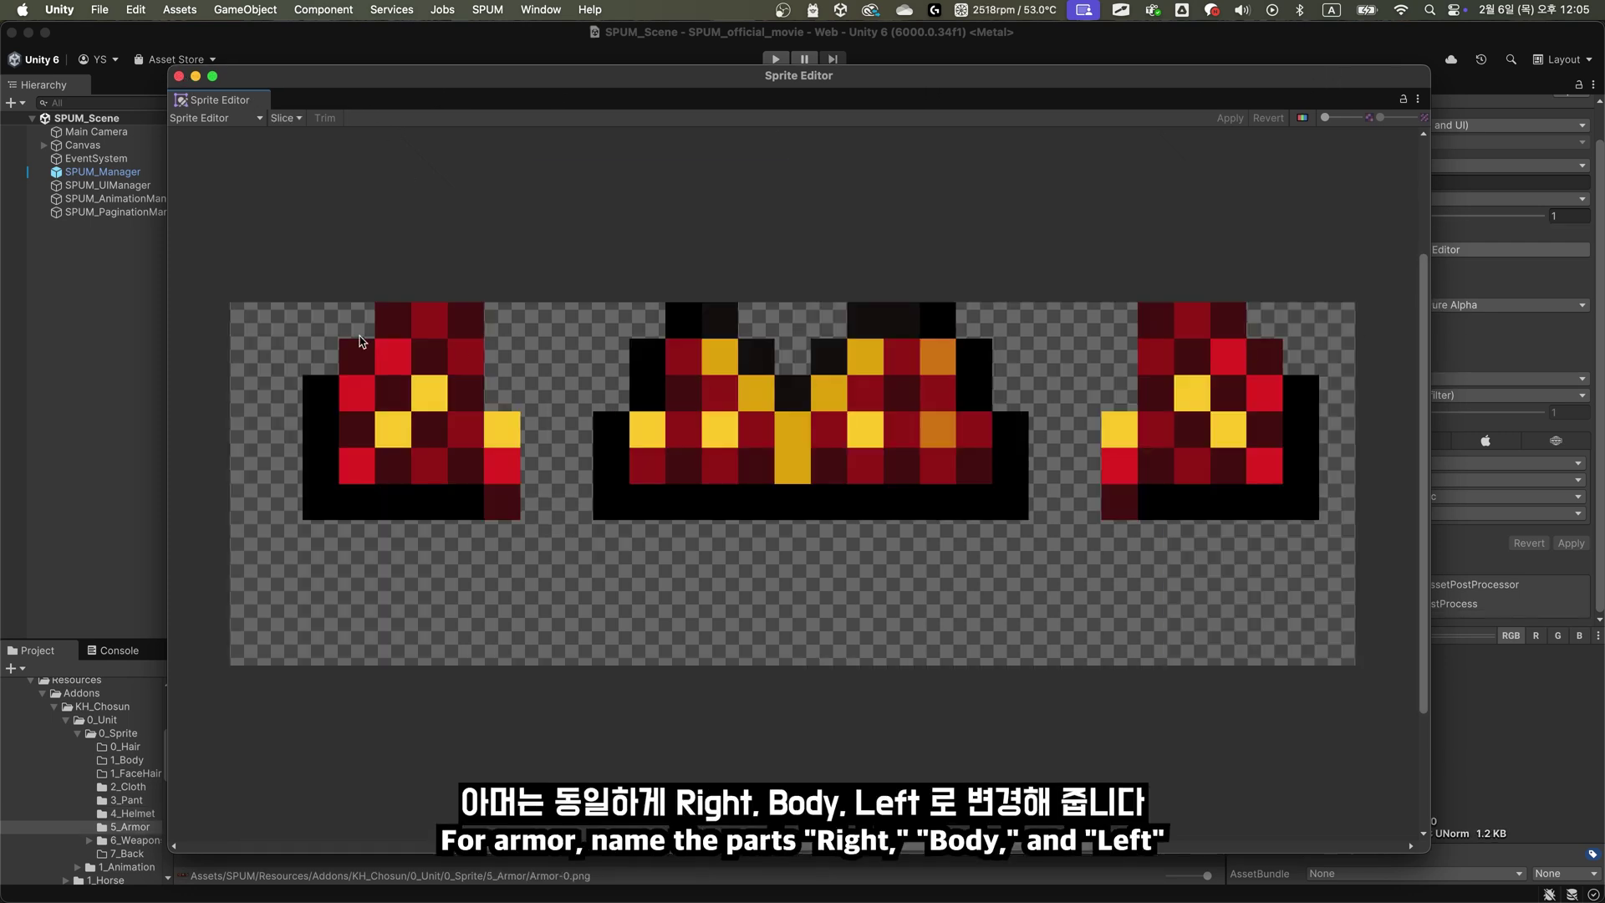
# Outline Armor-0's left-hand part as a 6 by 6 pixel sprite named Right and its center part as a sprite named Body
pyautogui.moveTo(303, 302); pyautogui.dragTo(519, 520)
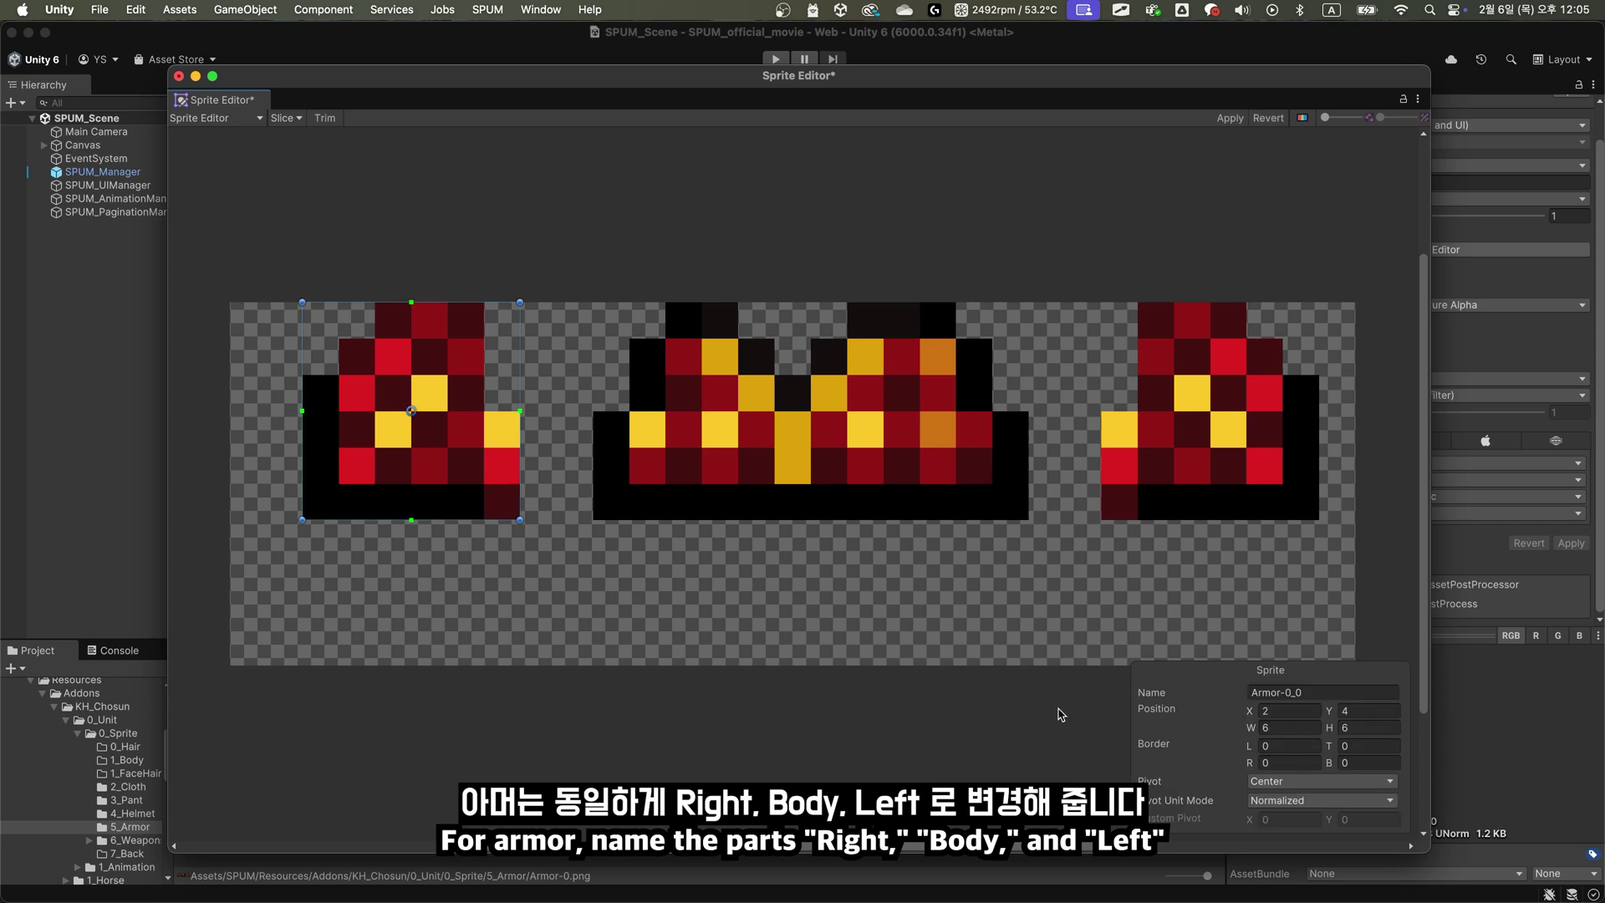
pyautogui.click(1314, 701)
pyautogui.write('Right')
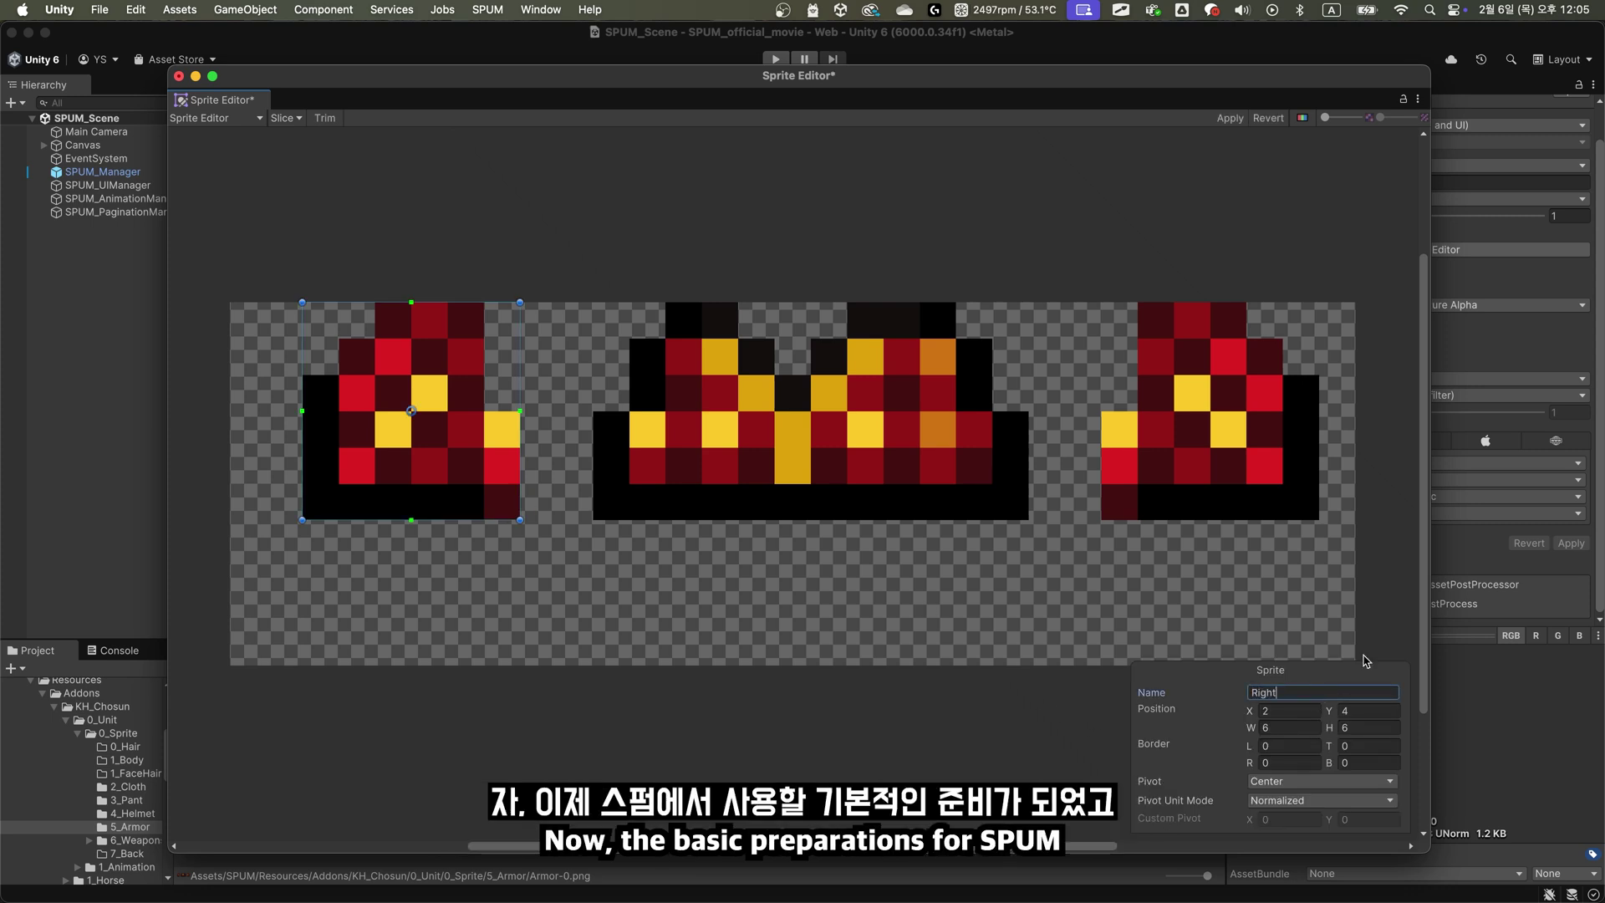
pyautogui.moveTo(593, 302); pyautogui.dragTo(1028, 520)
pyautogui.click(1321, 698)
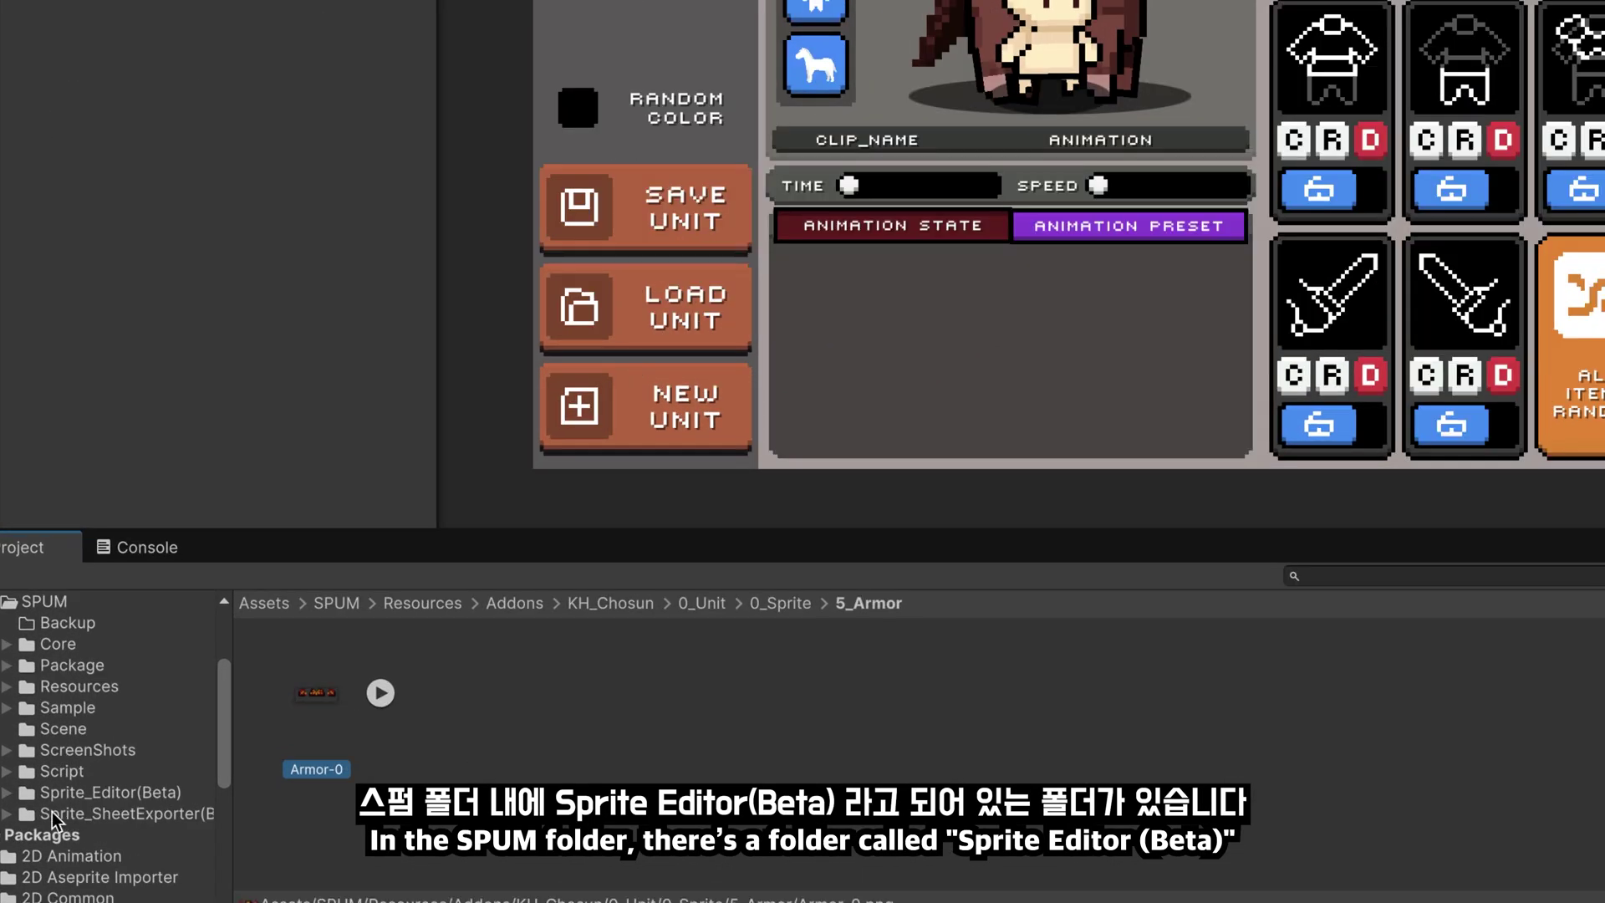
# Open the SPUM_SpriteEditor scene from the Sprite_Editor(Beta) folder inside SPUM
pyautogui.click(71, 791)
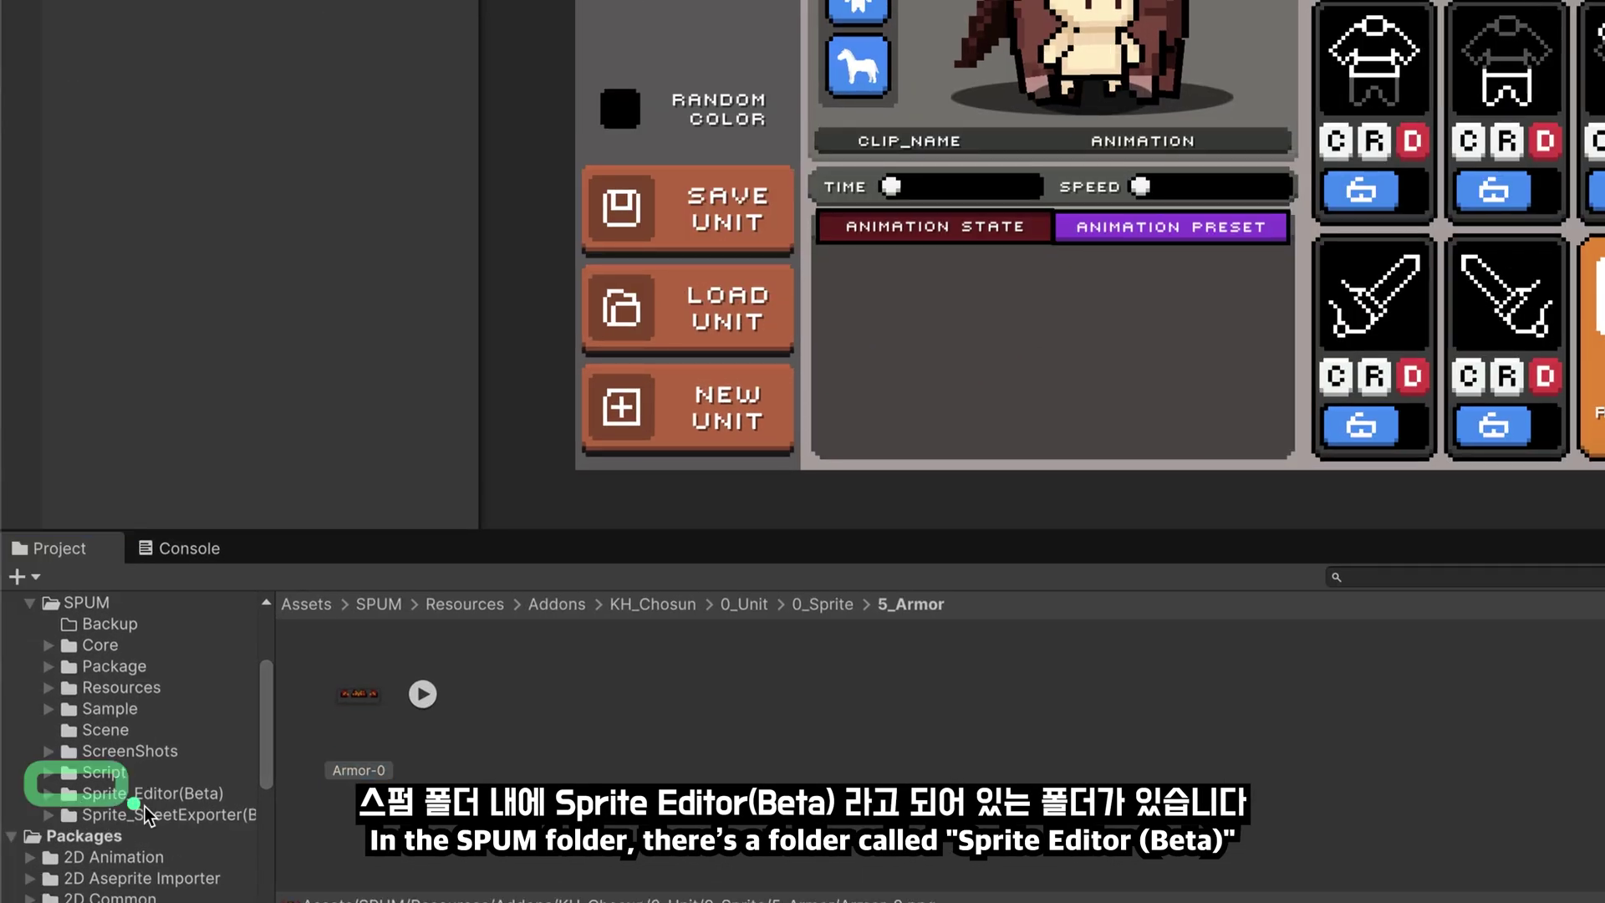
pyautogui.doubleClick(506, 707)
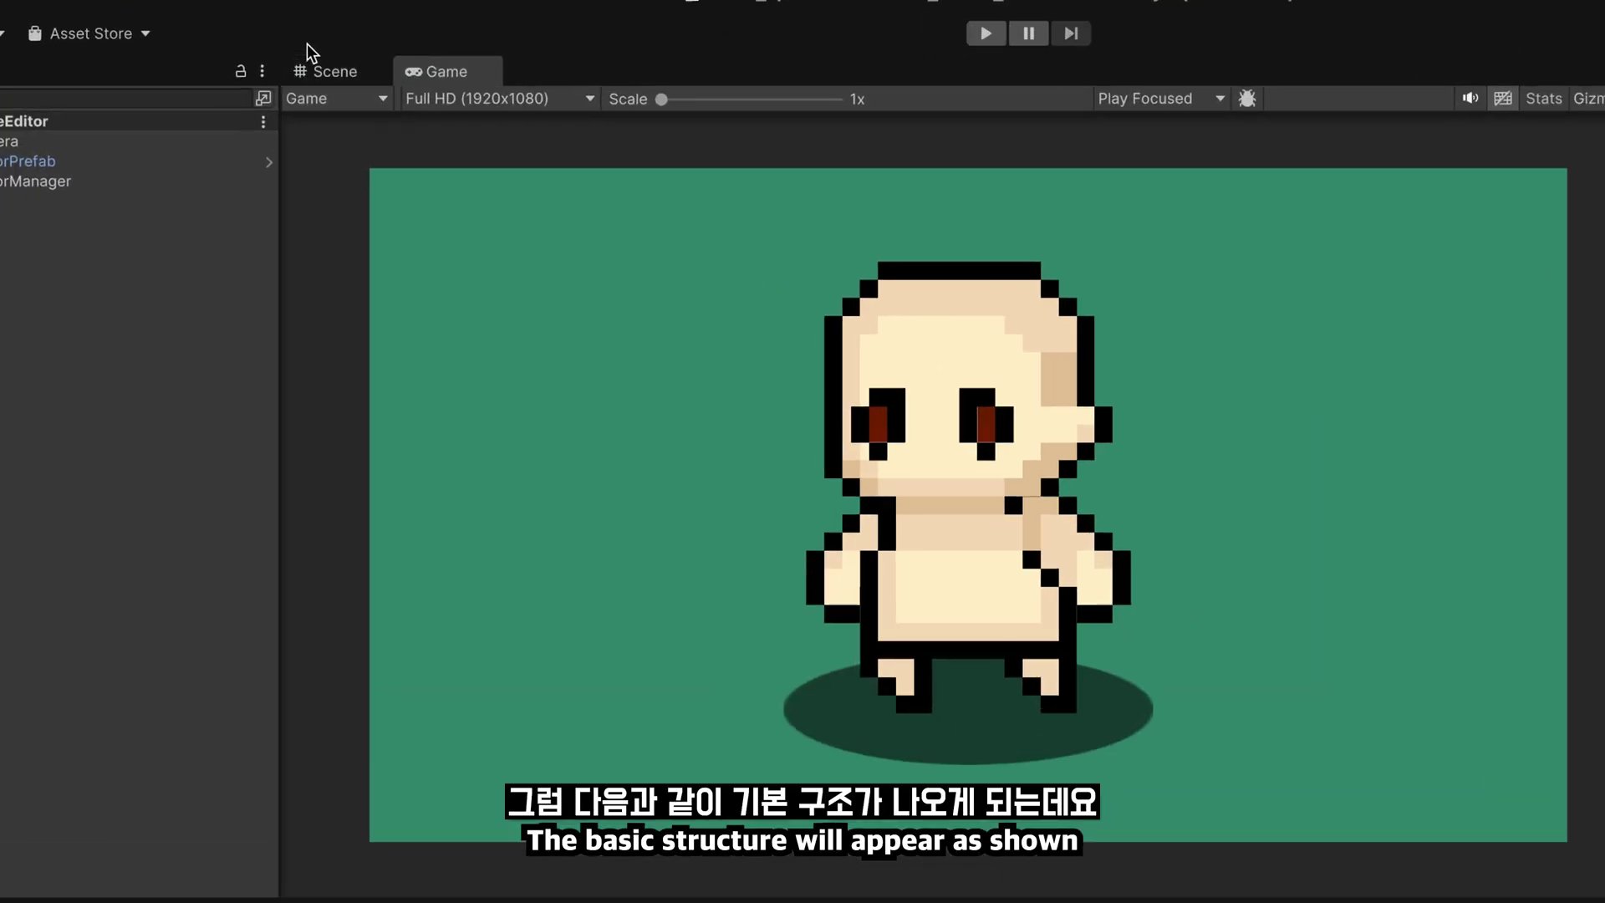
# Show the sprite editor character in the Scene view and switch that view to 2D
pyautogui.click(326, 71)
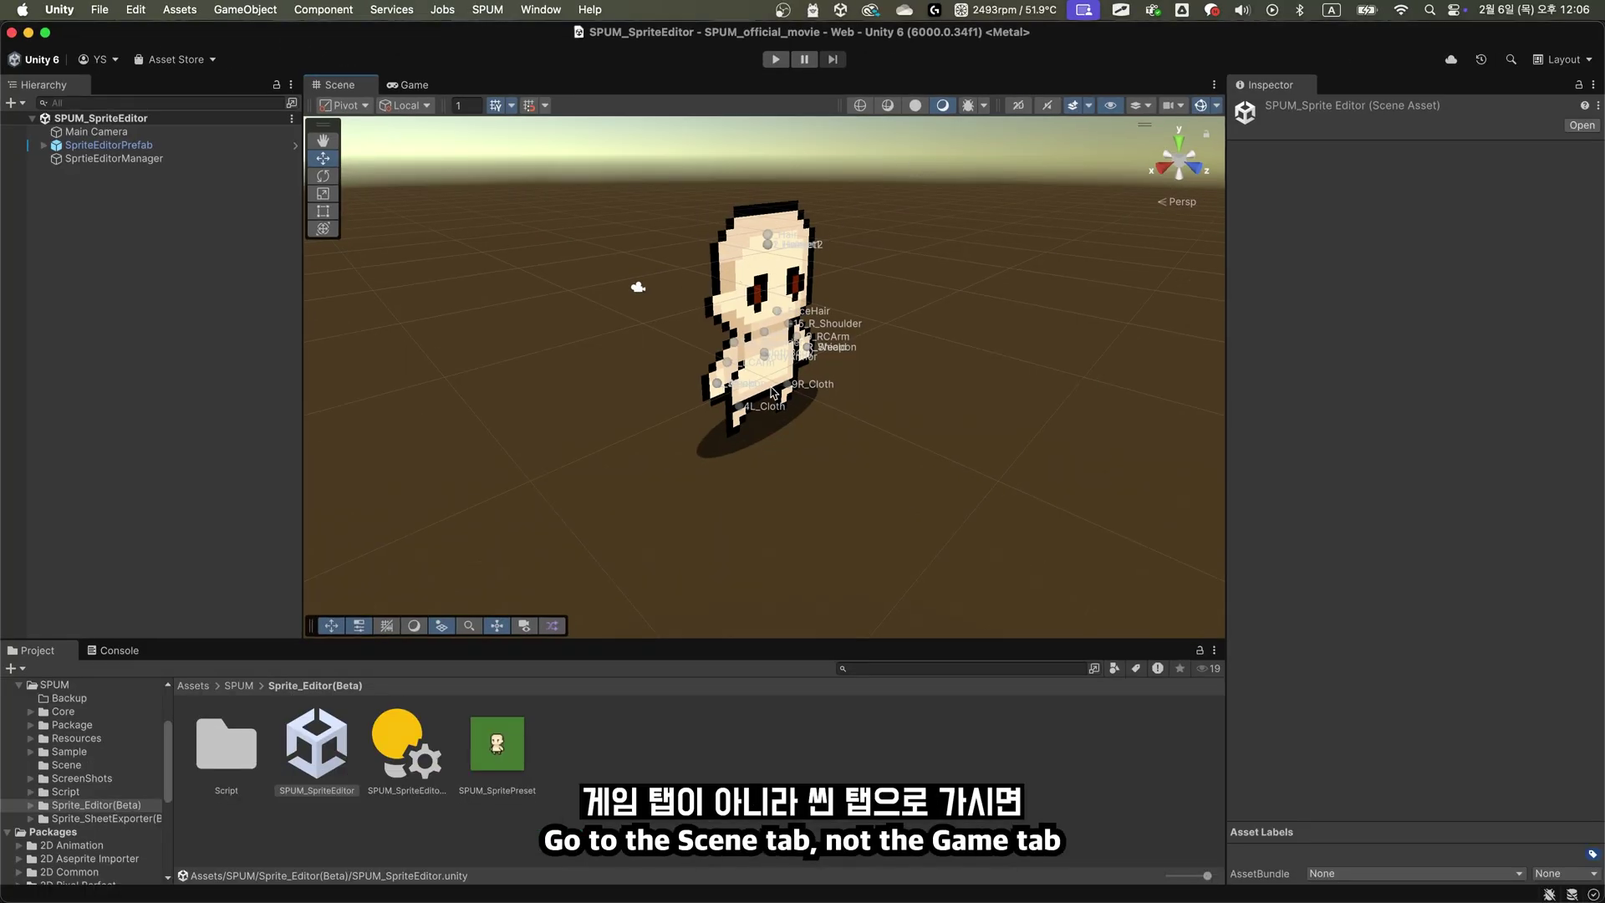
pyautogui.moveTo(630, 427); pyautogui.dragTo(647, 396, button='right')
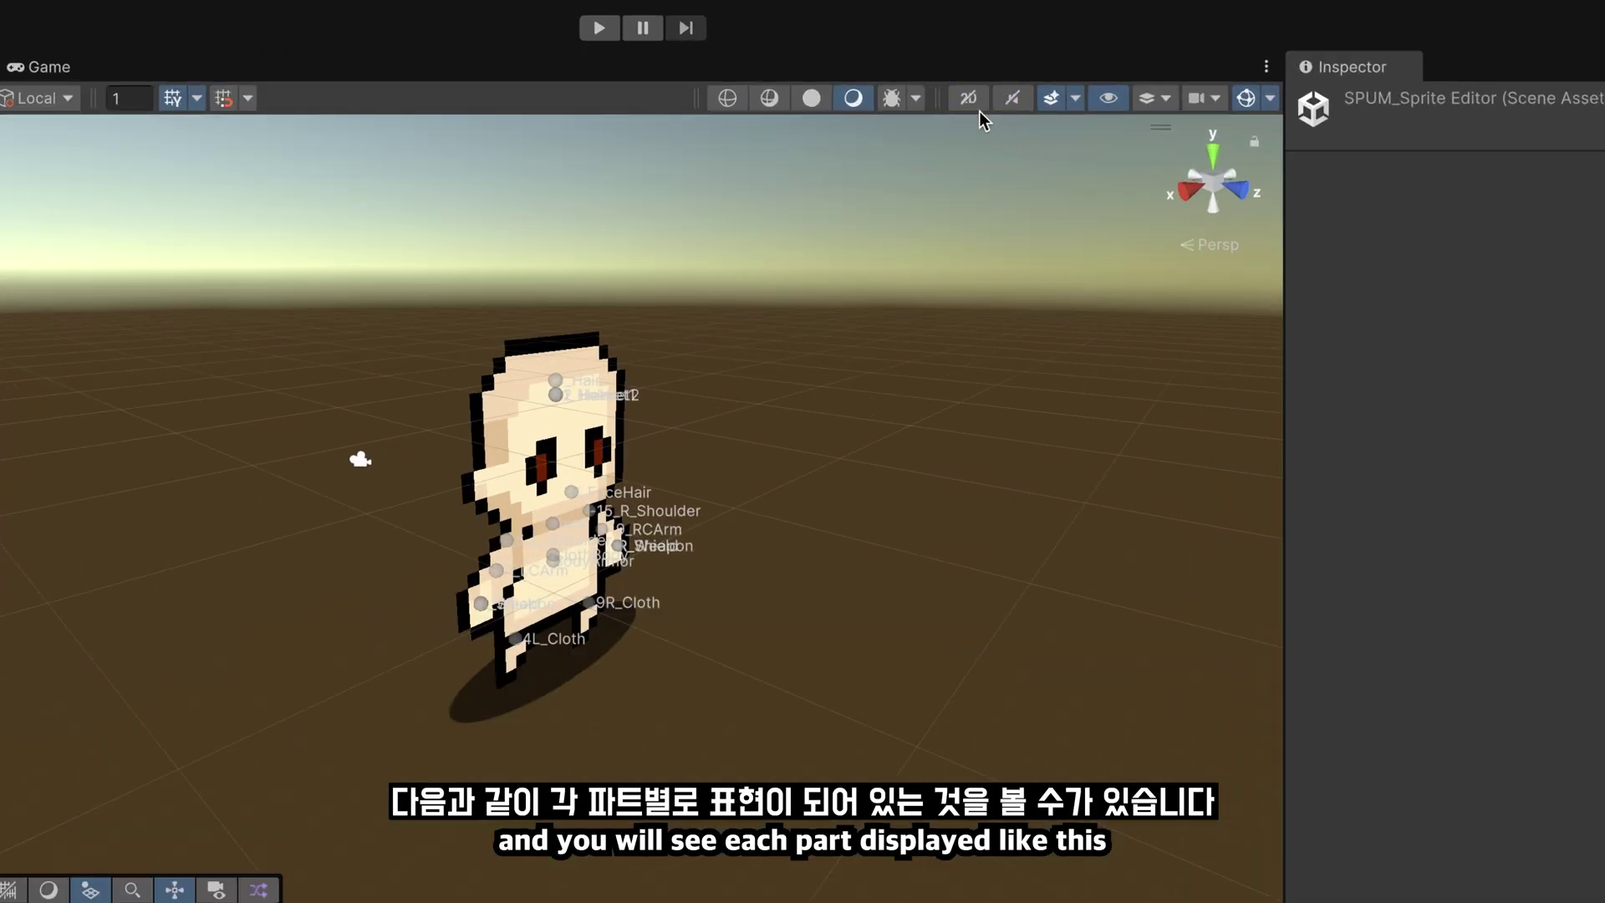
pyautogui.click(970, 98)
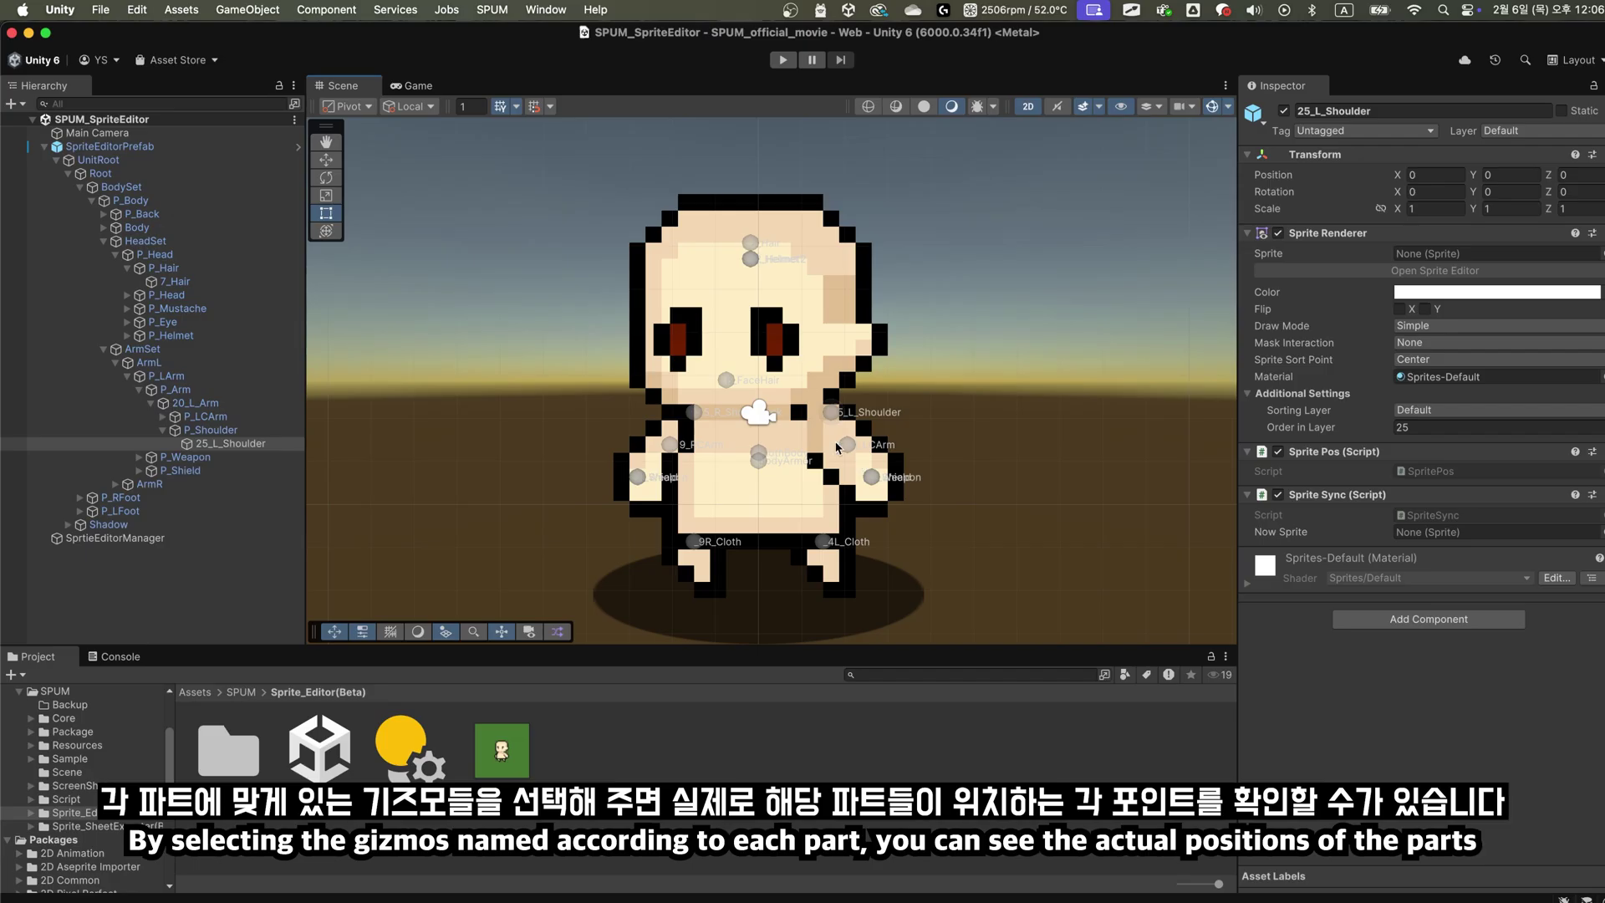
# Select the gizmos of the character's hand, body and arm parts to examine where those parts sit in the hierarchy
pyautogui.click(864, 472)
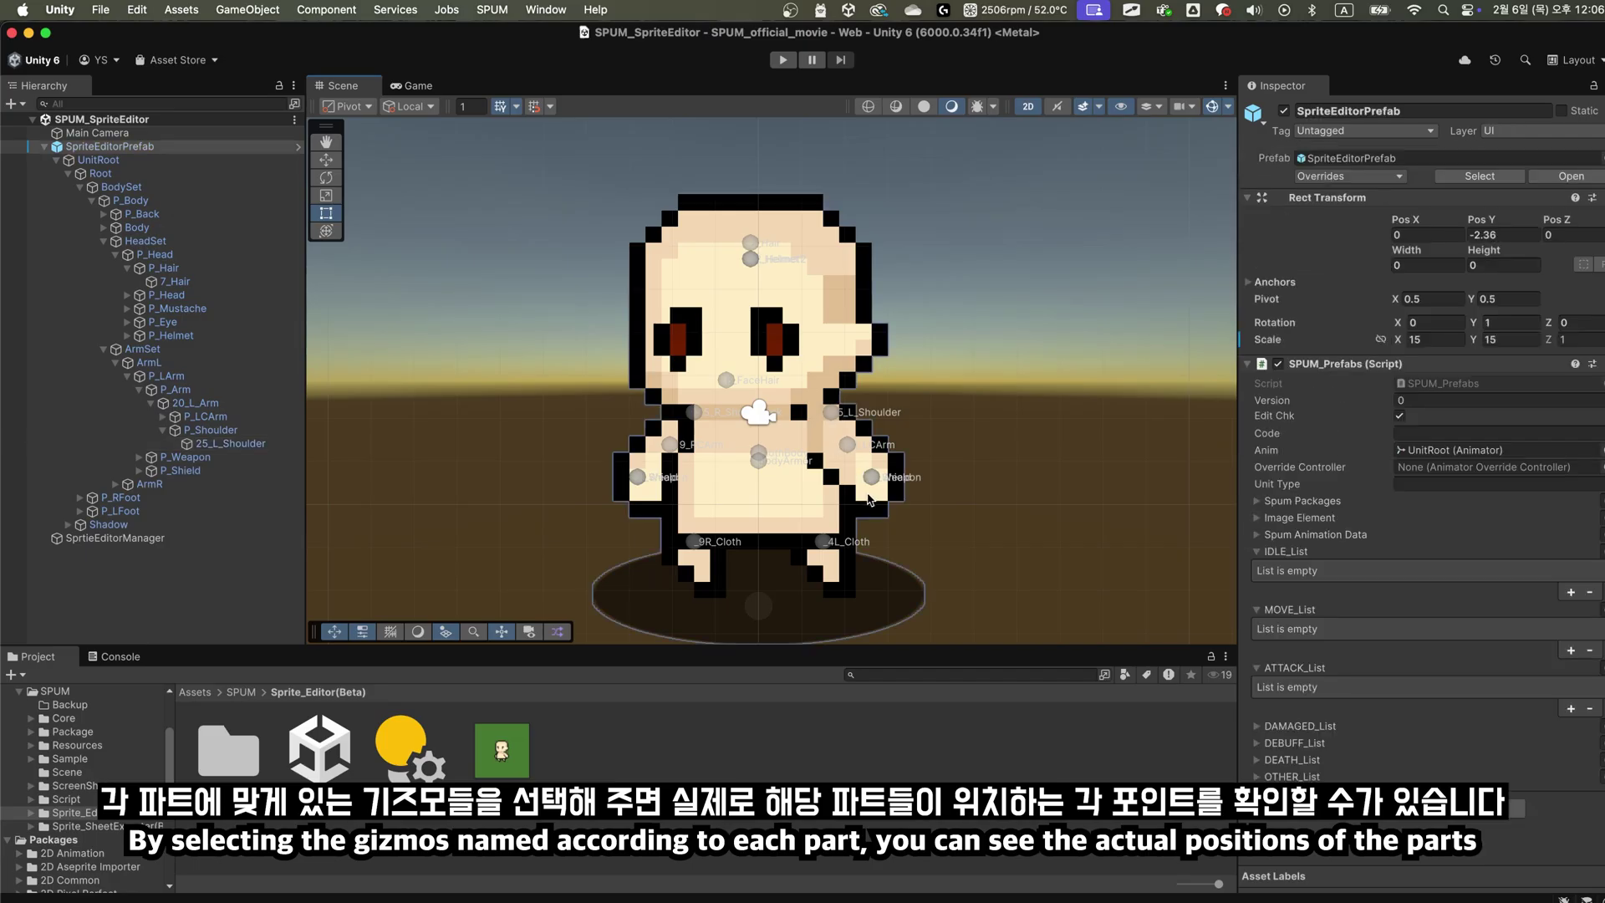
pyautogui.click(873, 484)
pyautogui.click(755, 469)
pyautogui.click(761, 459)
pyautogui.click(756, 462)
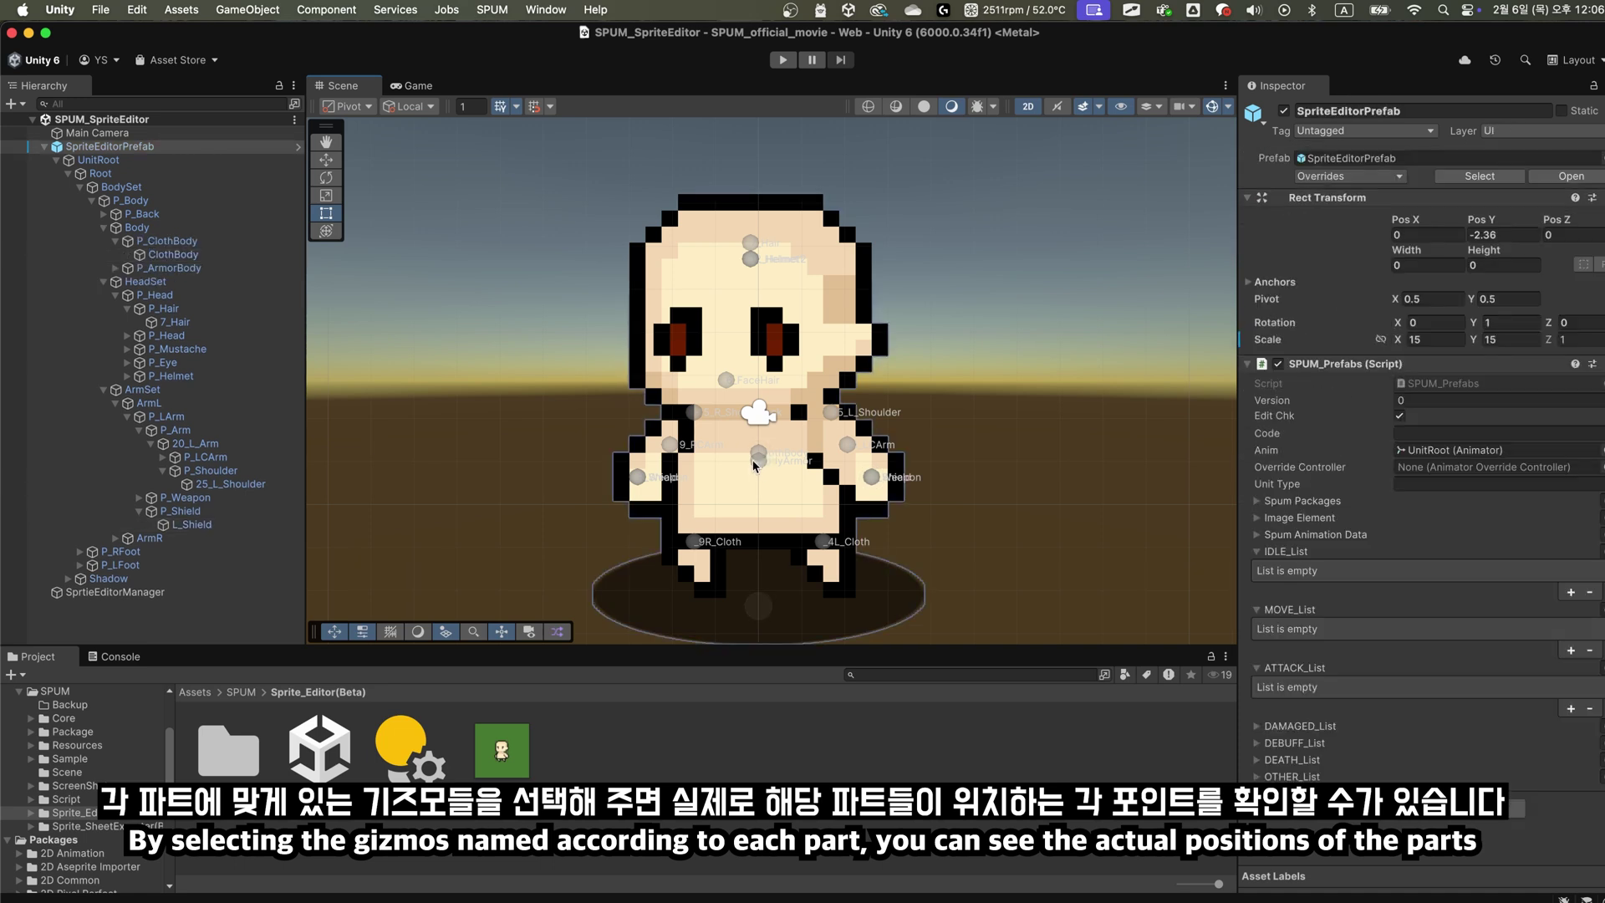
pyautogui.click(675, 456)
pyautogui.click(622, 495)
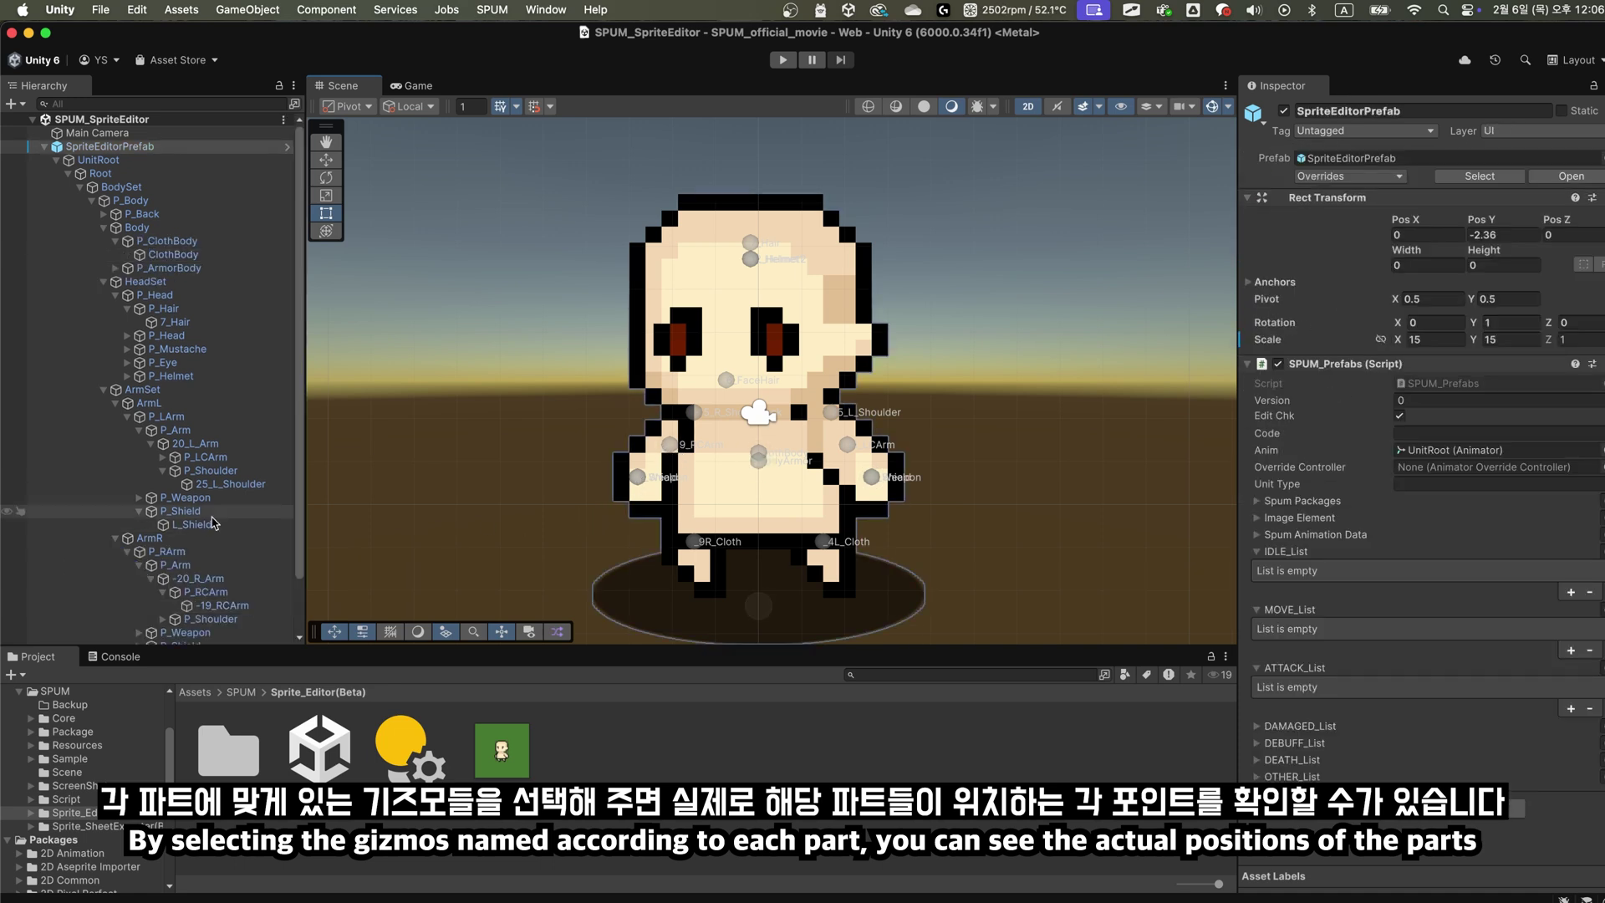
# Examine the image parts placed under the P_ parts in the hierarchy and the Sprite Sync component of 25_L_Shoulder
pyautogui.scroll(-1, 199, 498)
pyautogui.moveTo(151, 448); pyautogui.dragTo(277, 488)
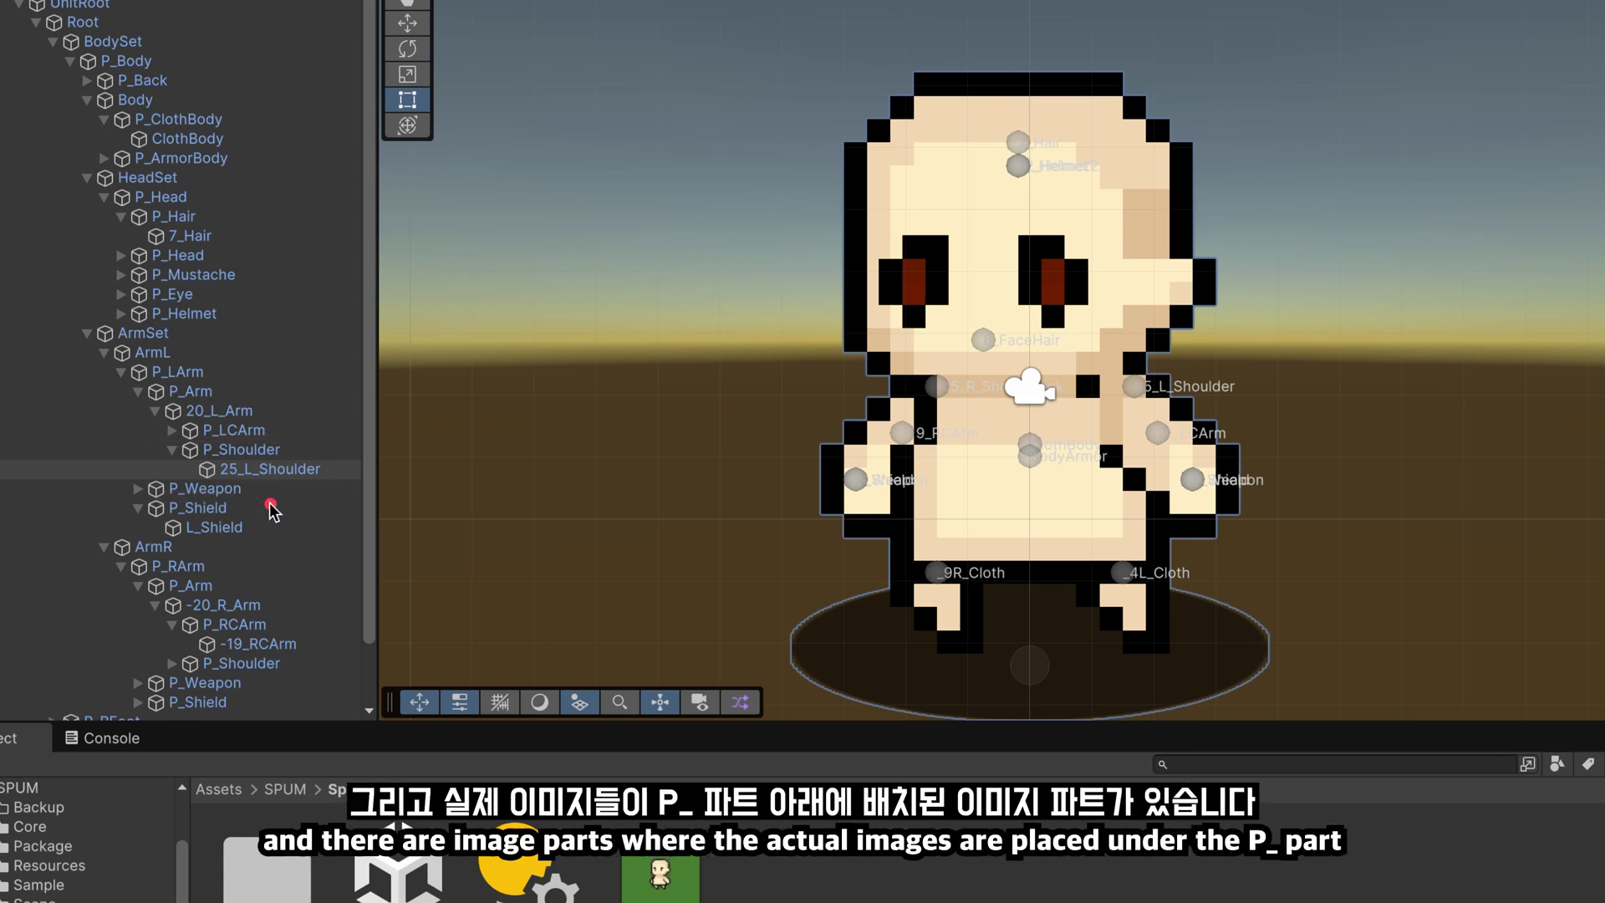
pyautogui.scroll(-3, 277, 496)
pyautogui.scroll(2, 286, 504)
pyautogui.scroll(-1, 286, 510)
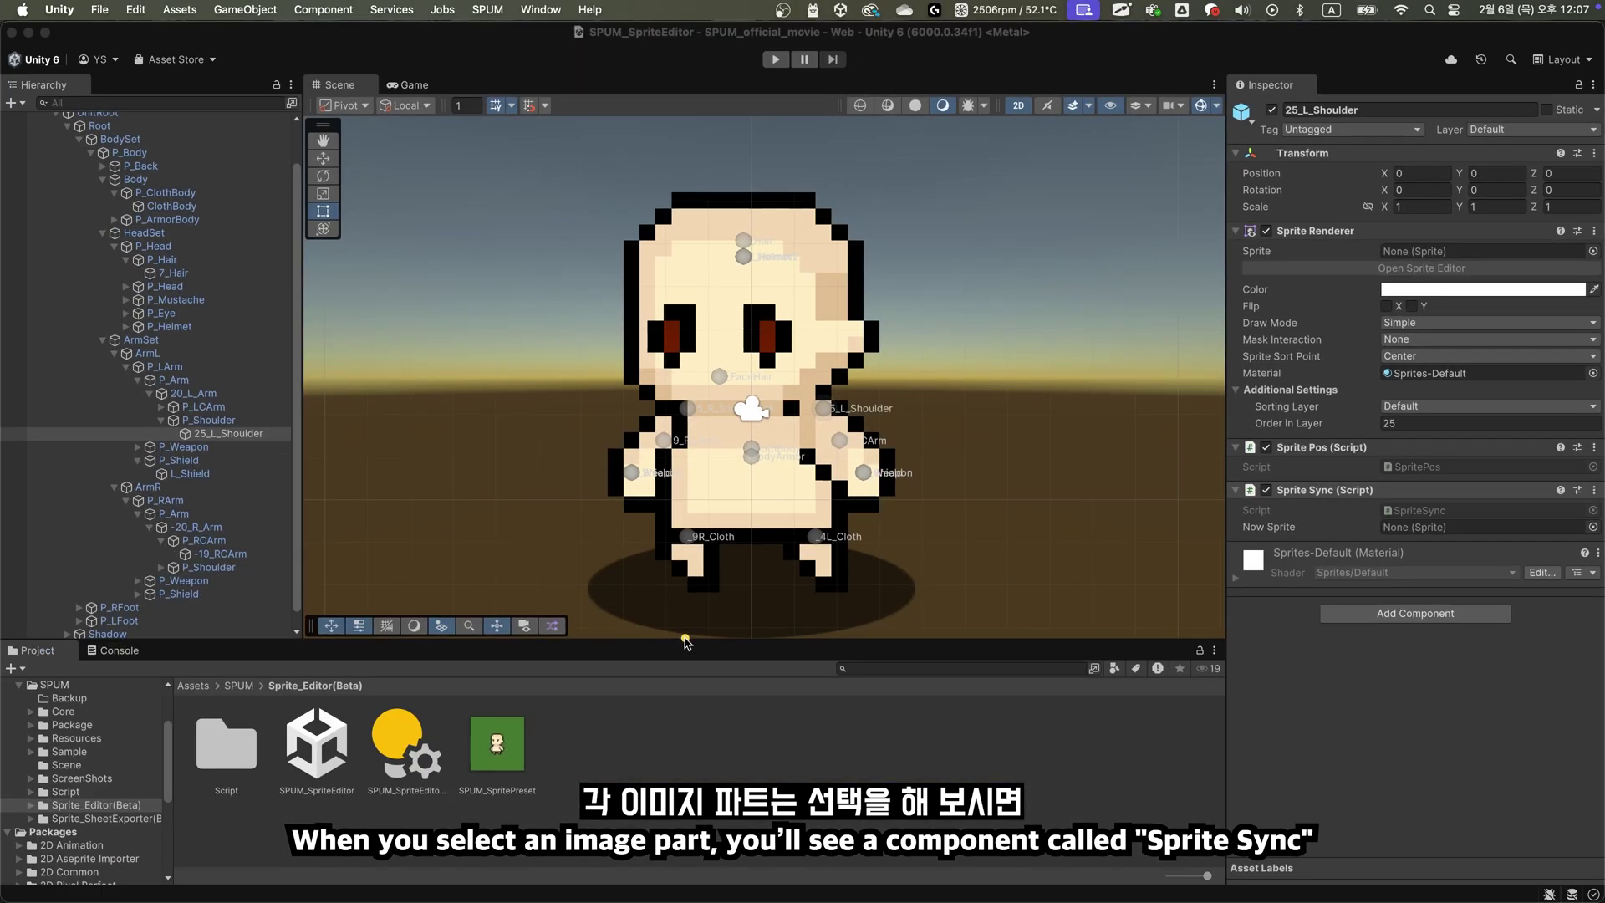
pyautogui.press('Escape')
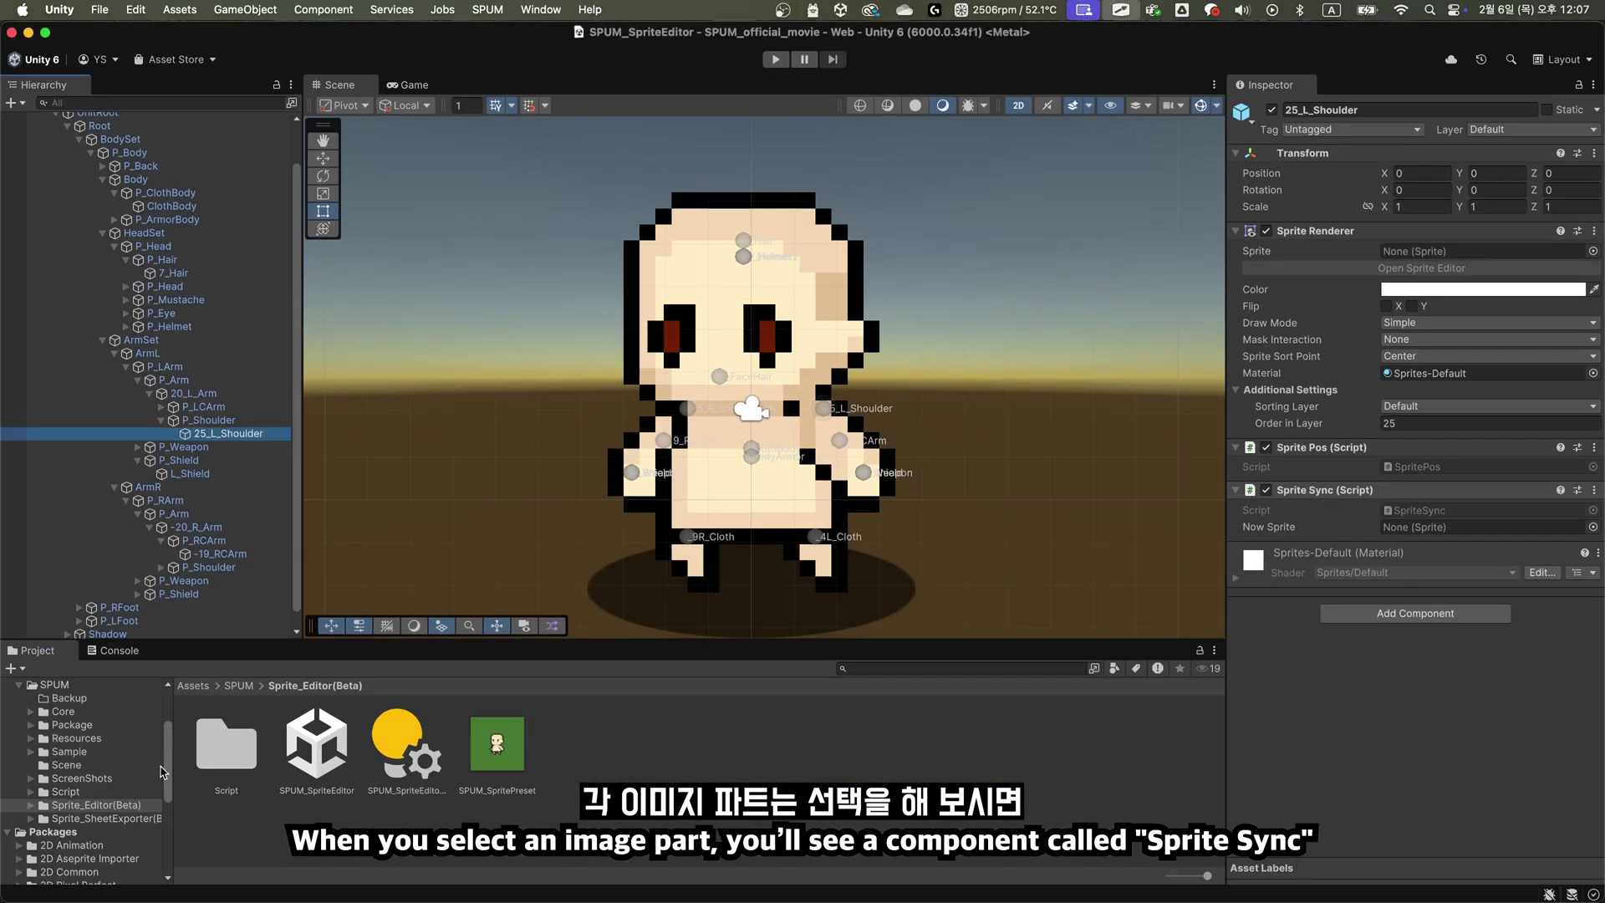
# Open the 2_Cloth folder of the KH_Chosun addon in Resources and expand Chosun_Cloth_Red into its sprites
pyautogui.click(39, 739)
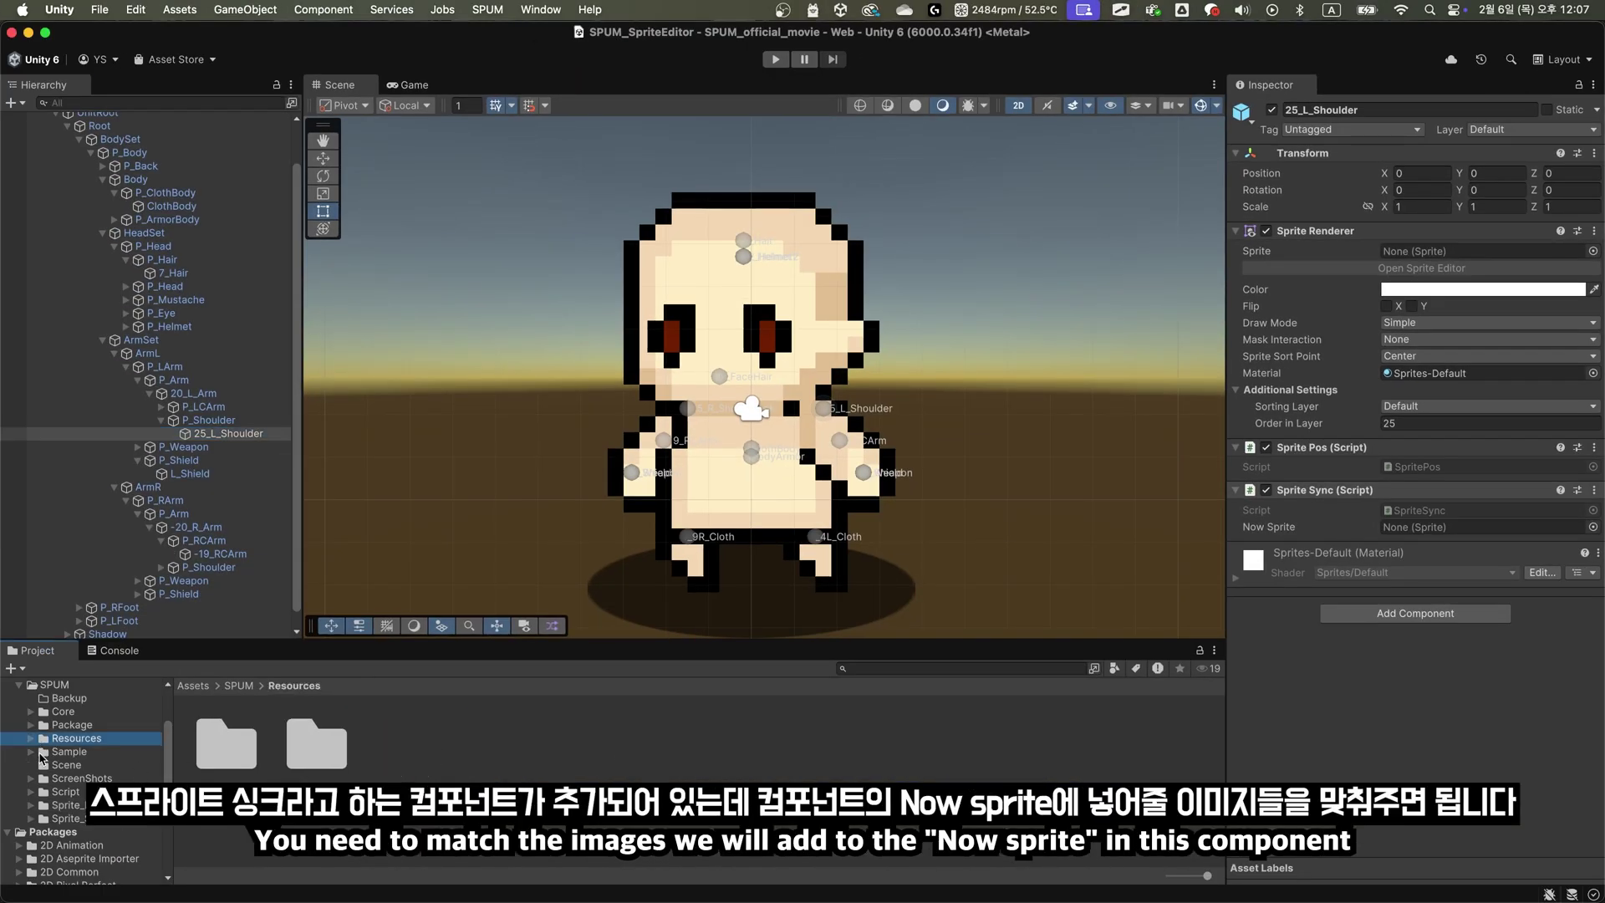
pyautogui.keyDown('alt'); pyautogui.click(31, 739); pyautogui.keyUp('alt')
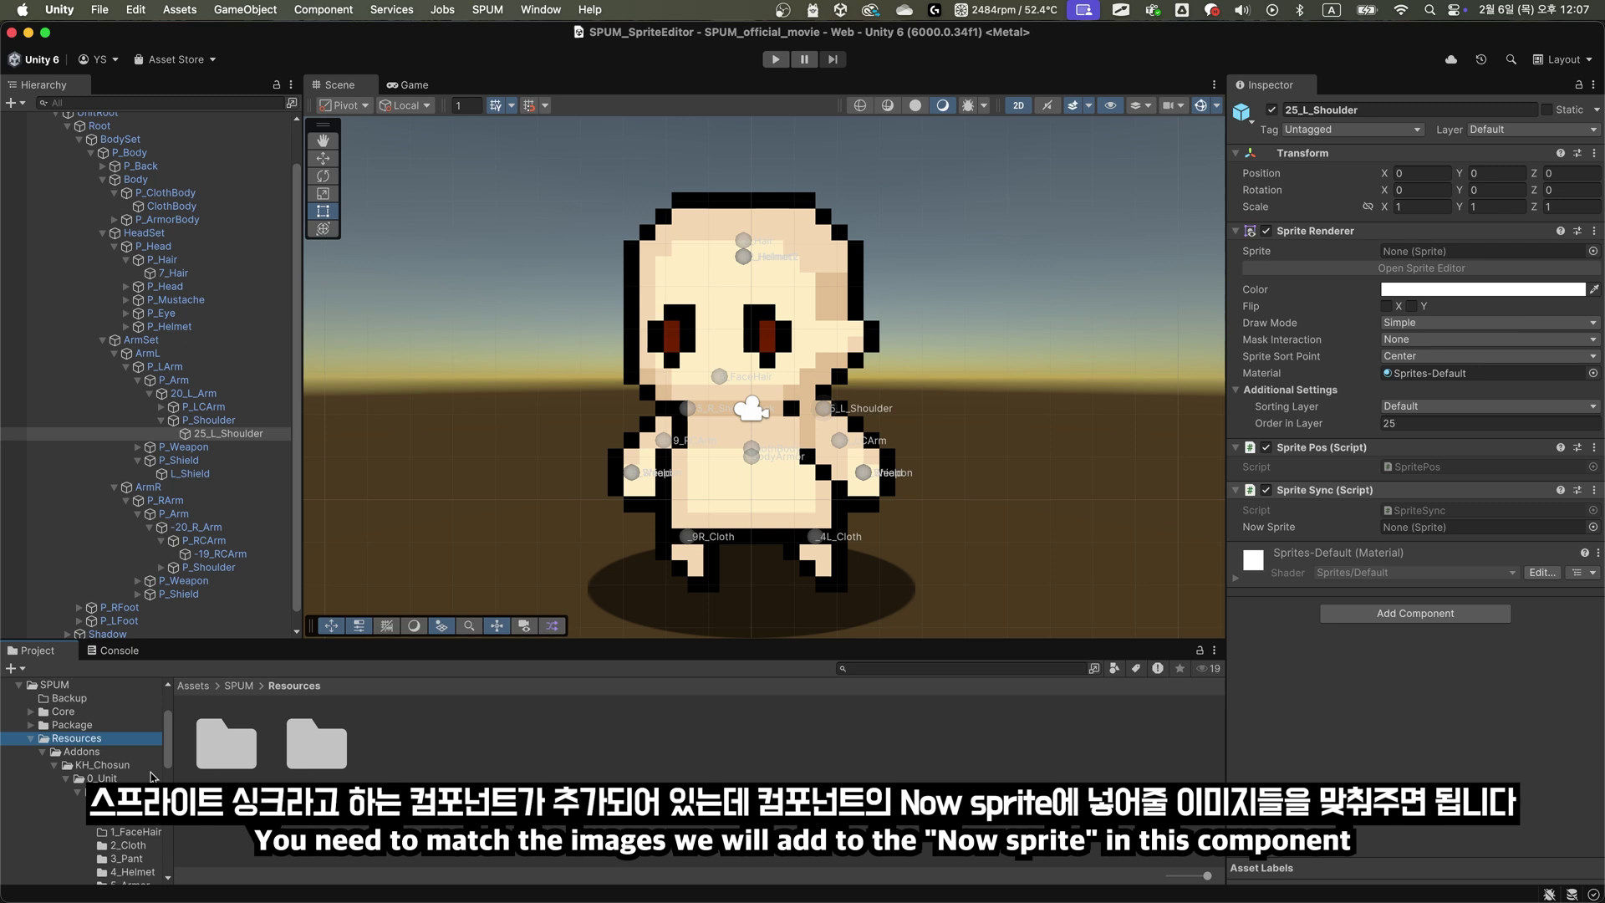
pyautogui.scroll(-5, 159, 769)
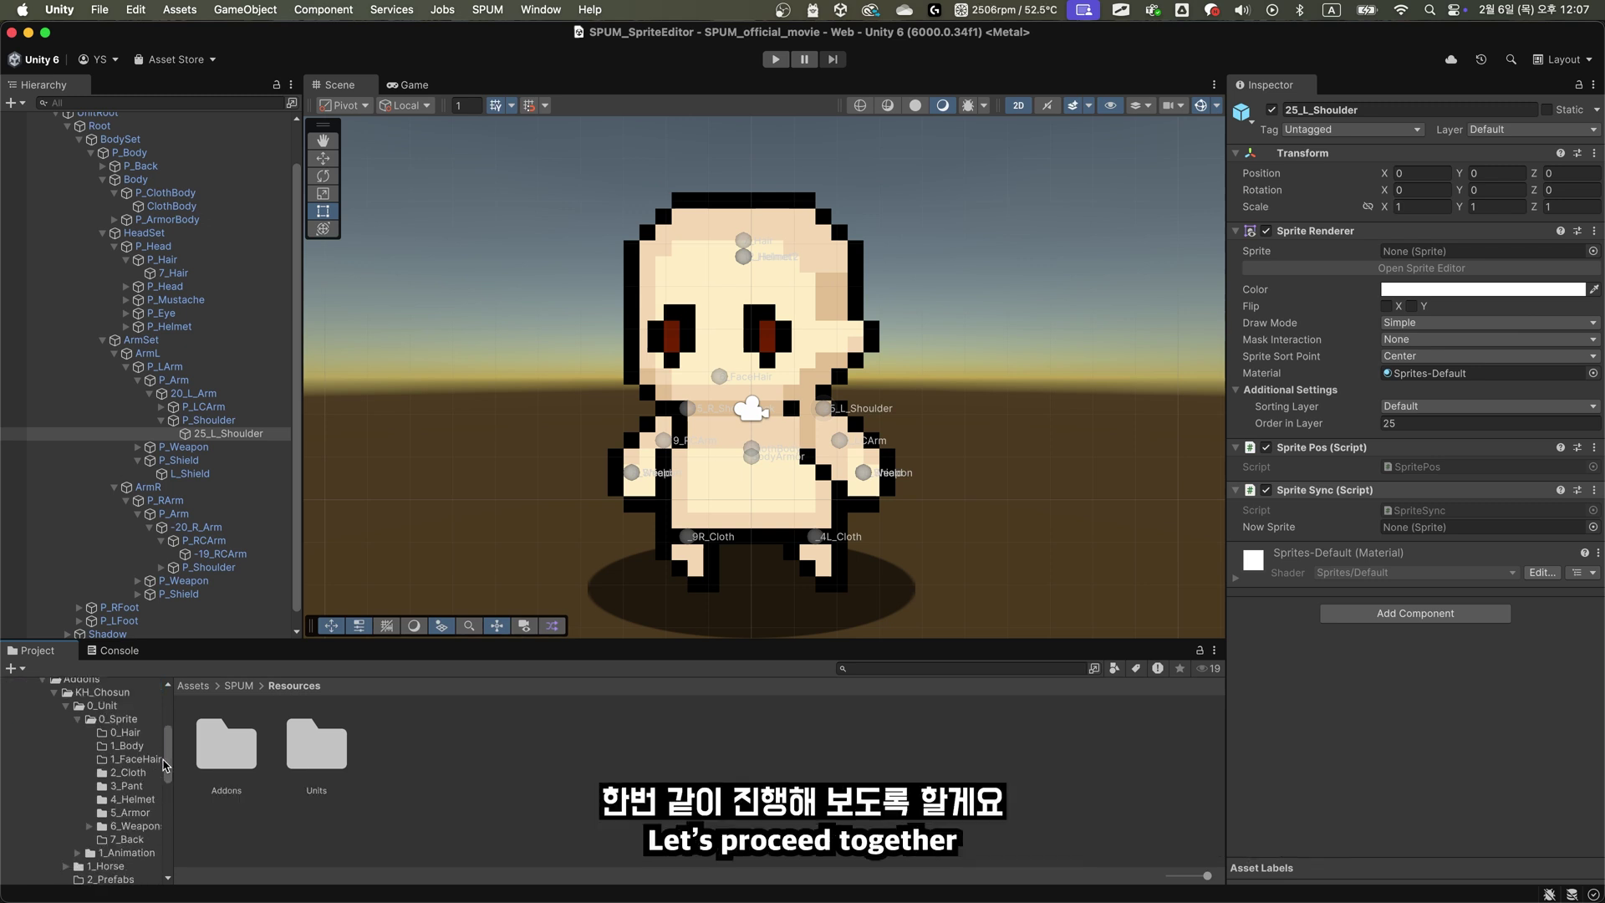
pyautogui.scroll(-1, 159, 767)
pyautogui.click(130, 760)
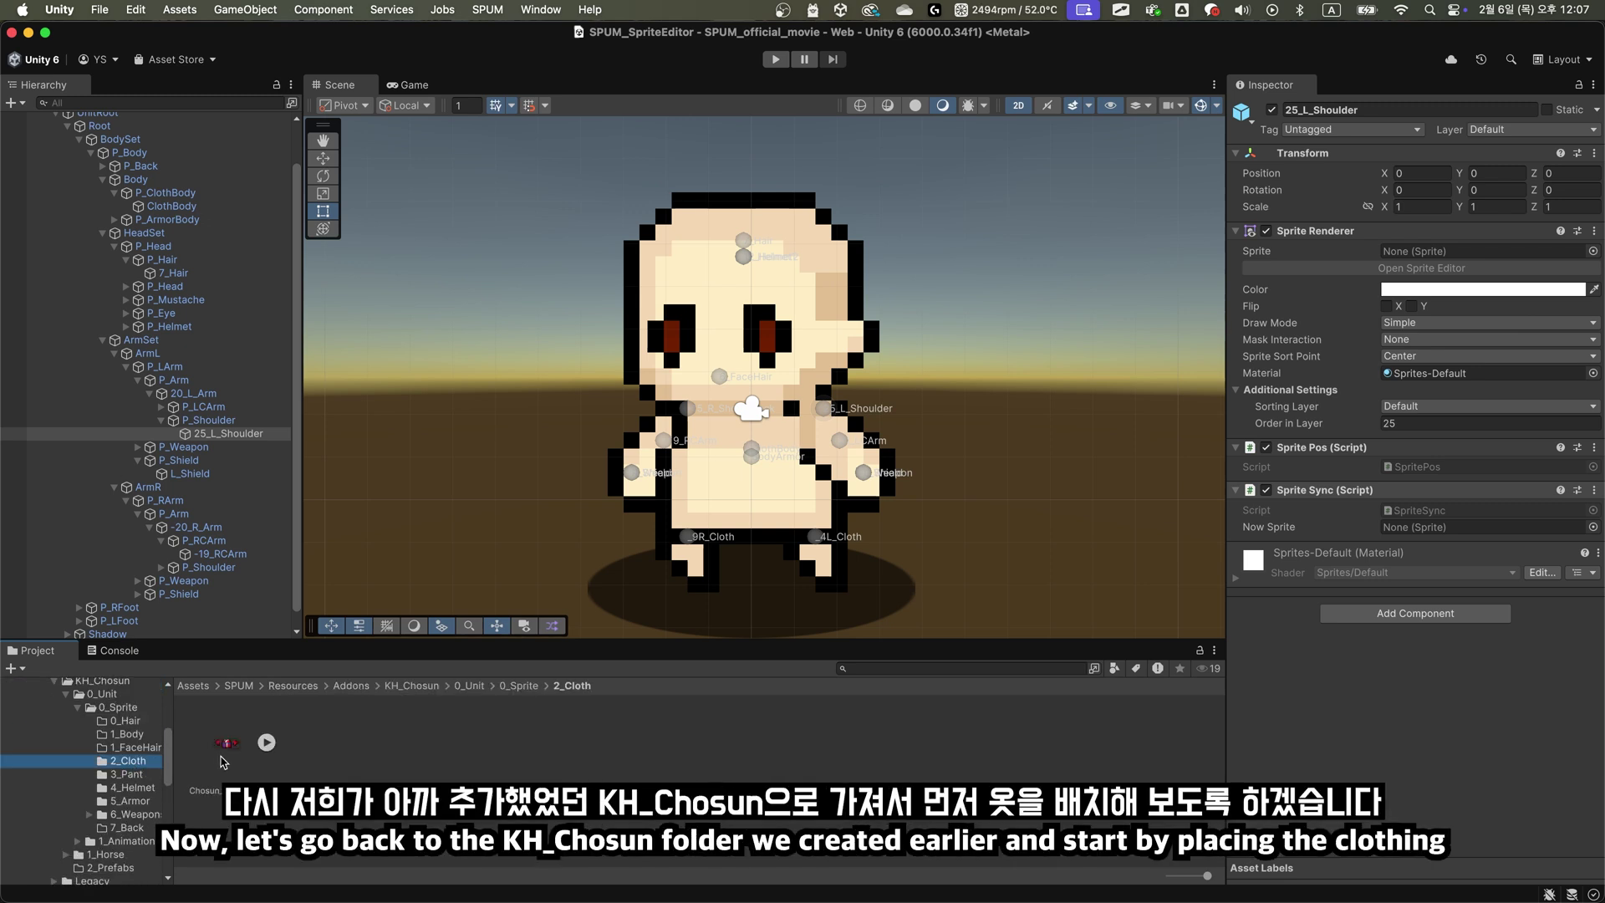
pyautogui.click(224, 754)
pyautogui.click(266, 743)
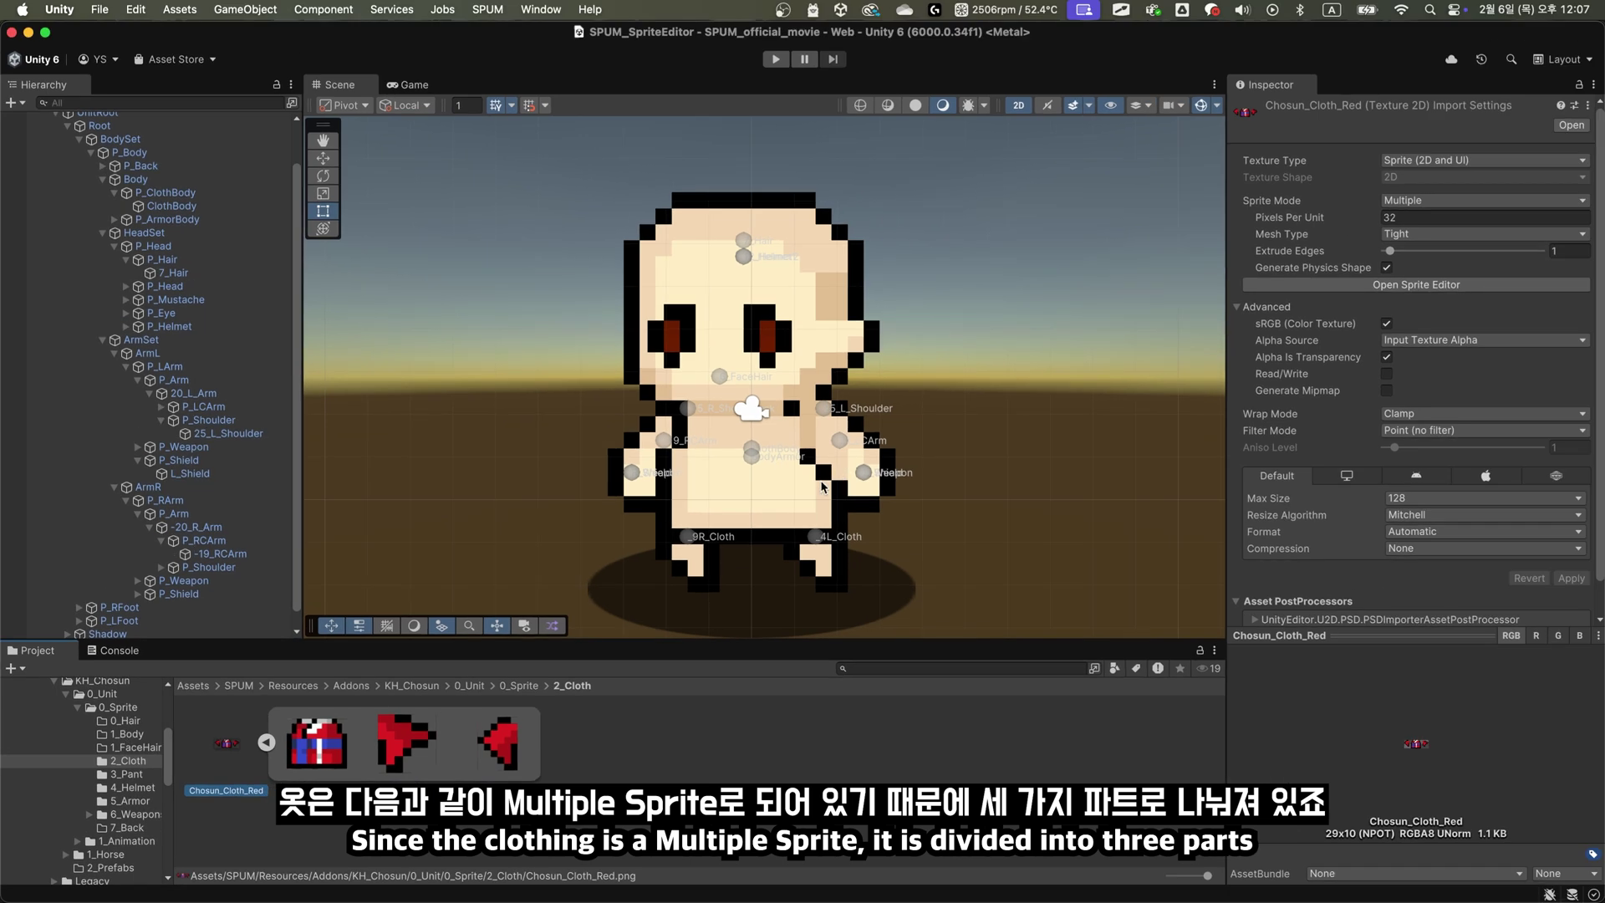
# Find ClothBody under P_ClothBody through the body gizmo and set its Now Sprite to the cloth's Body sprite
pyautogui.click(792, 443)
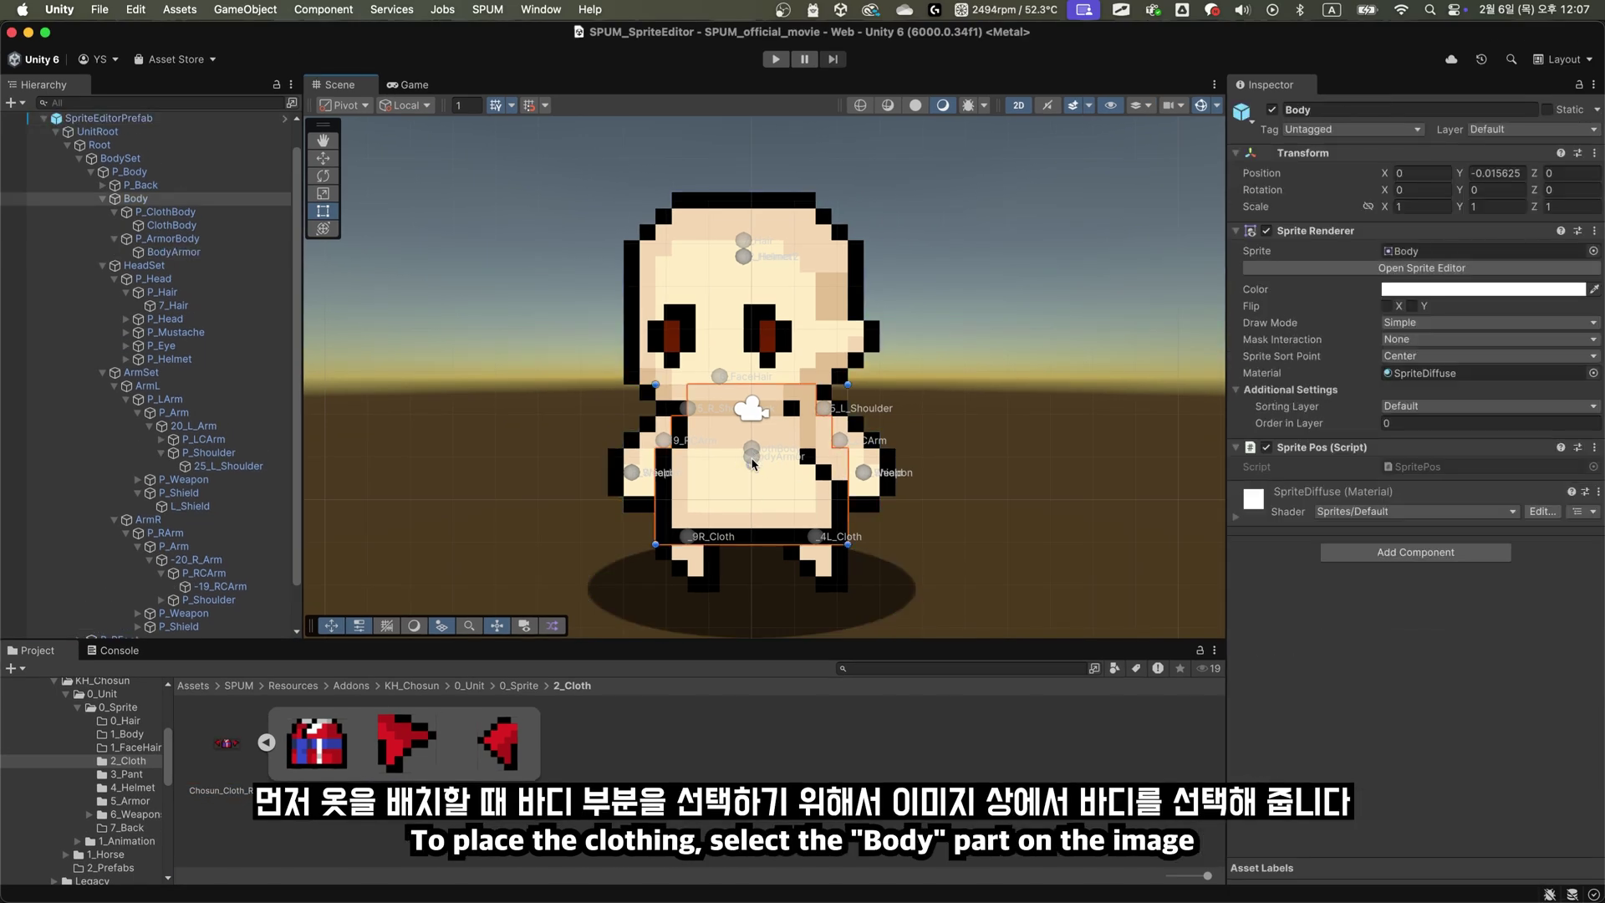
pyautogui.click(753, 454)
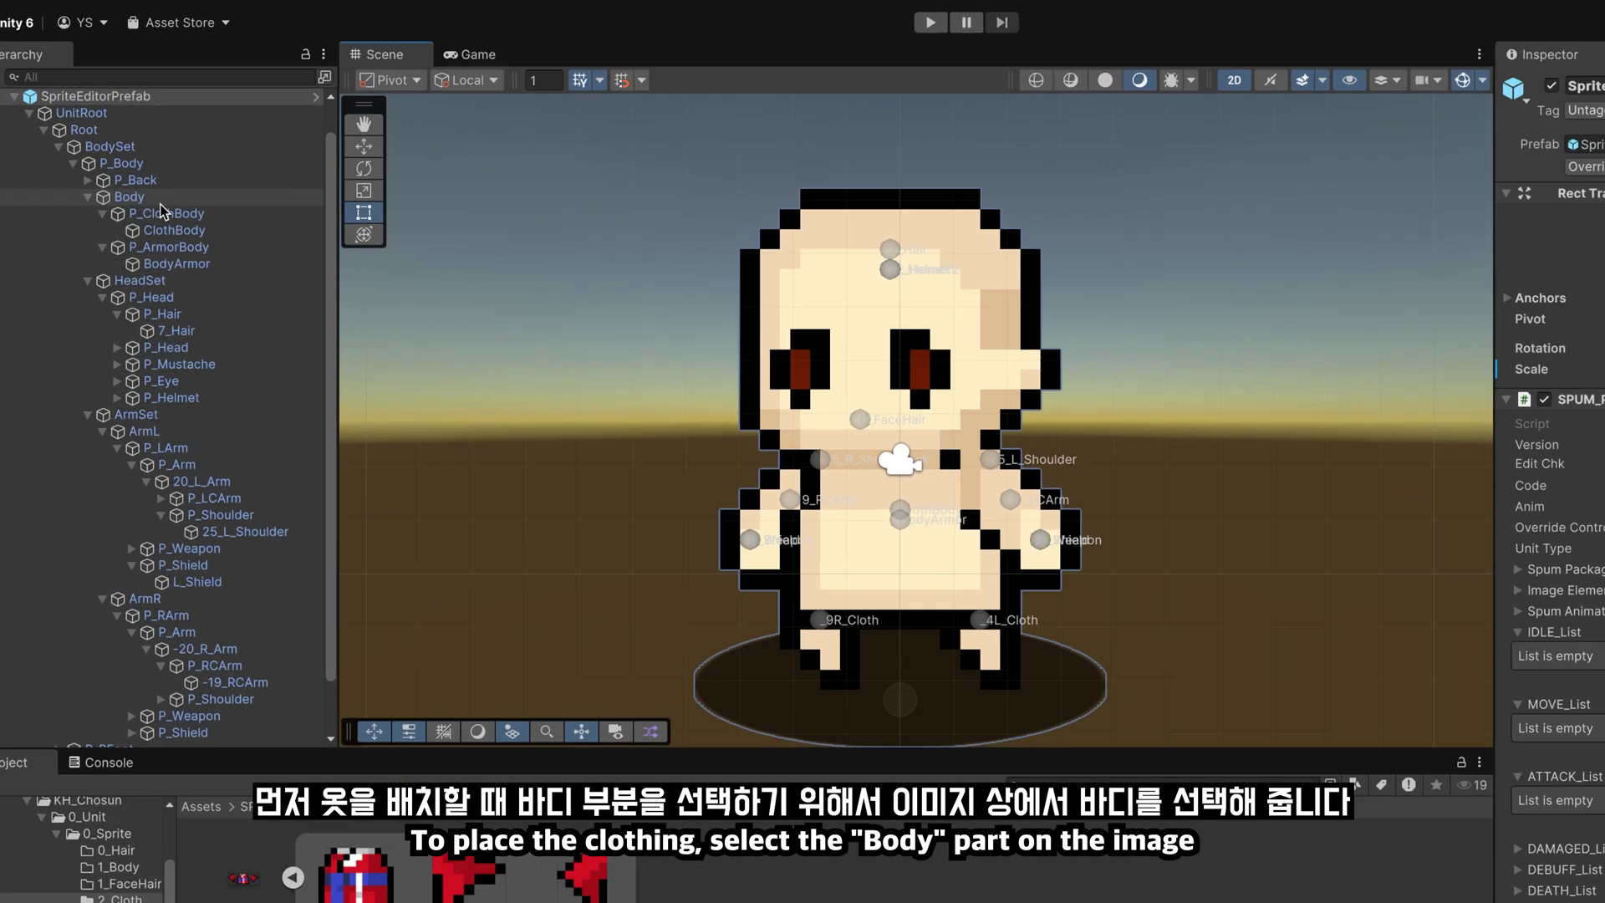
pyautogui.moveTo(119, 220); pyautogui.dragTo(209, 231)
pyautogui.moveTo(118, 261); pyautogui.dragTo(307, 291)
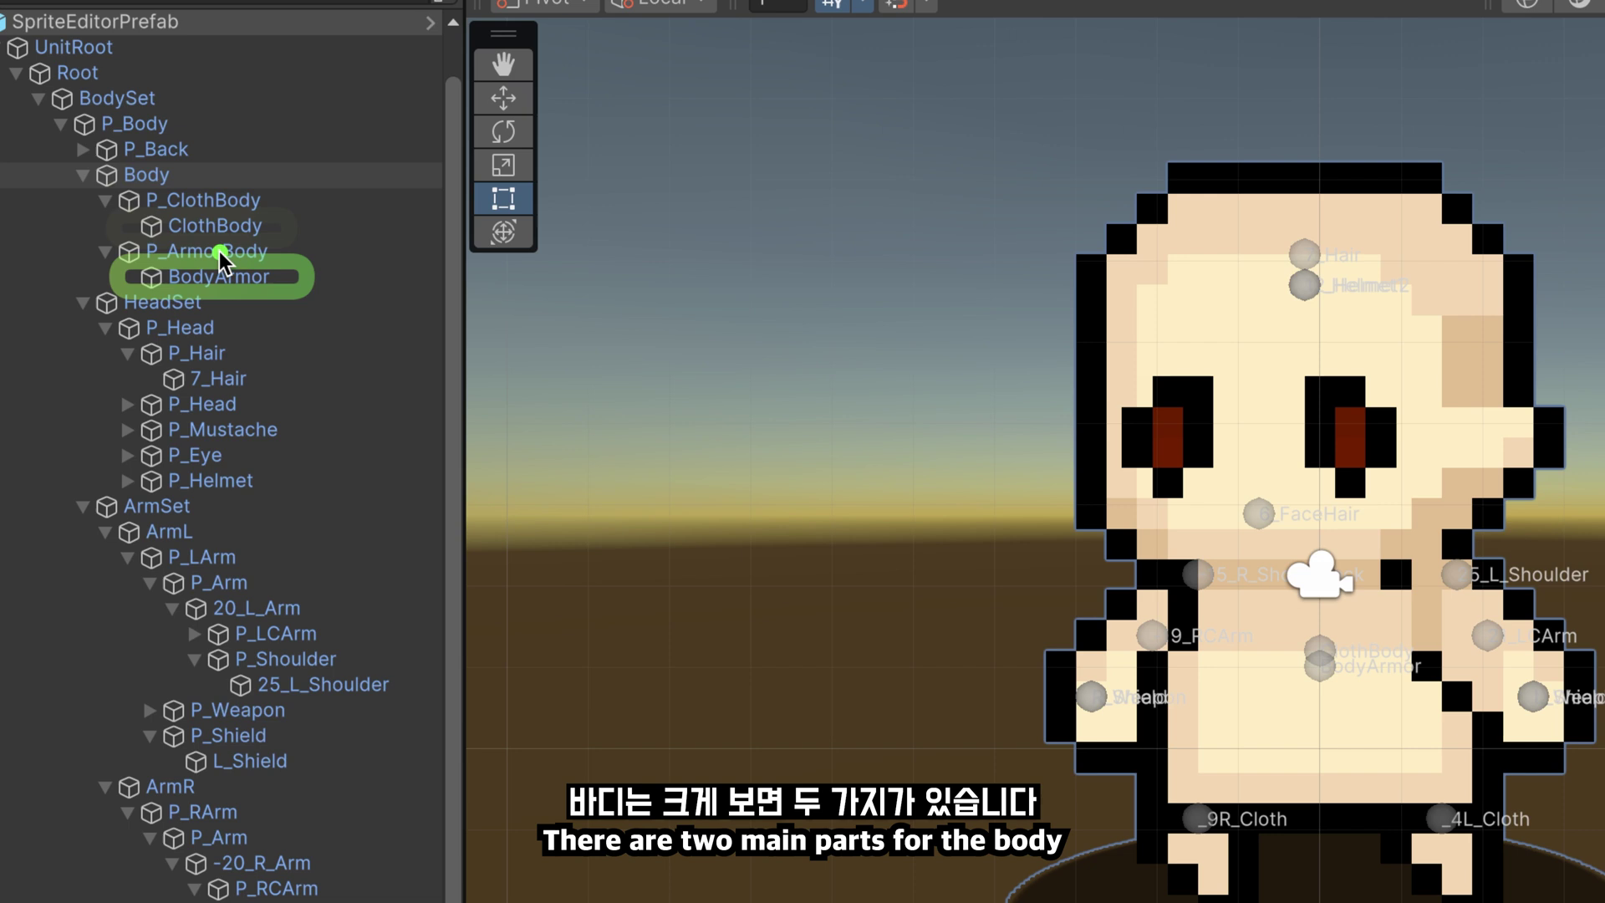
pyautogui.click(250, 226)
pyautogui.click(243, 225)
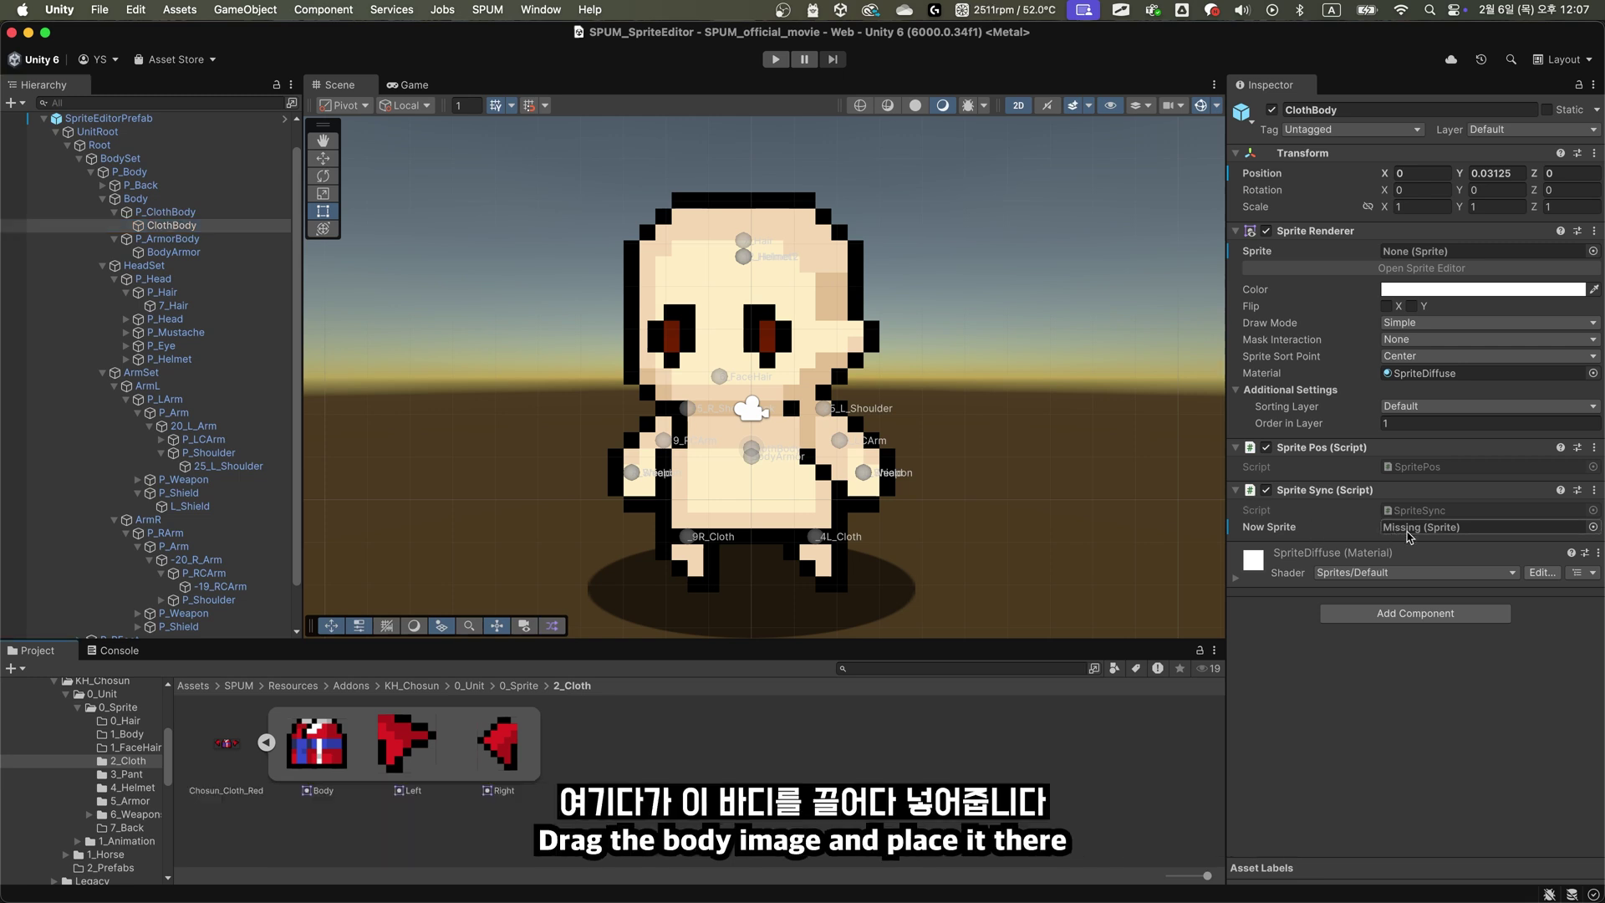
pyautogui.moveTo(318, 744); pyautogui.dragTo(1423, 535)
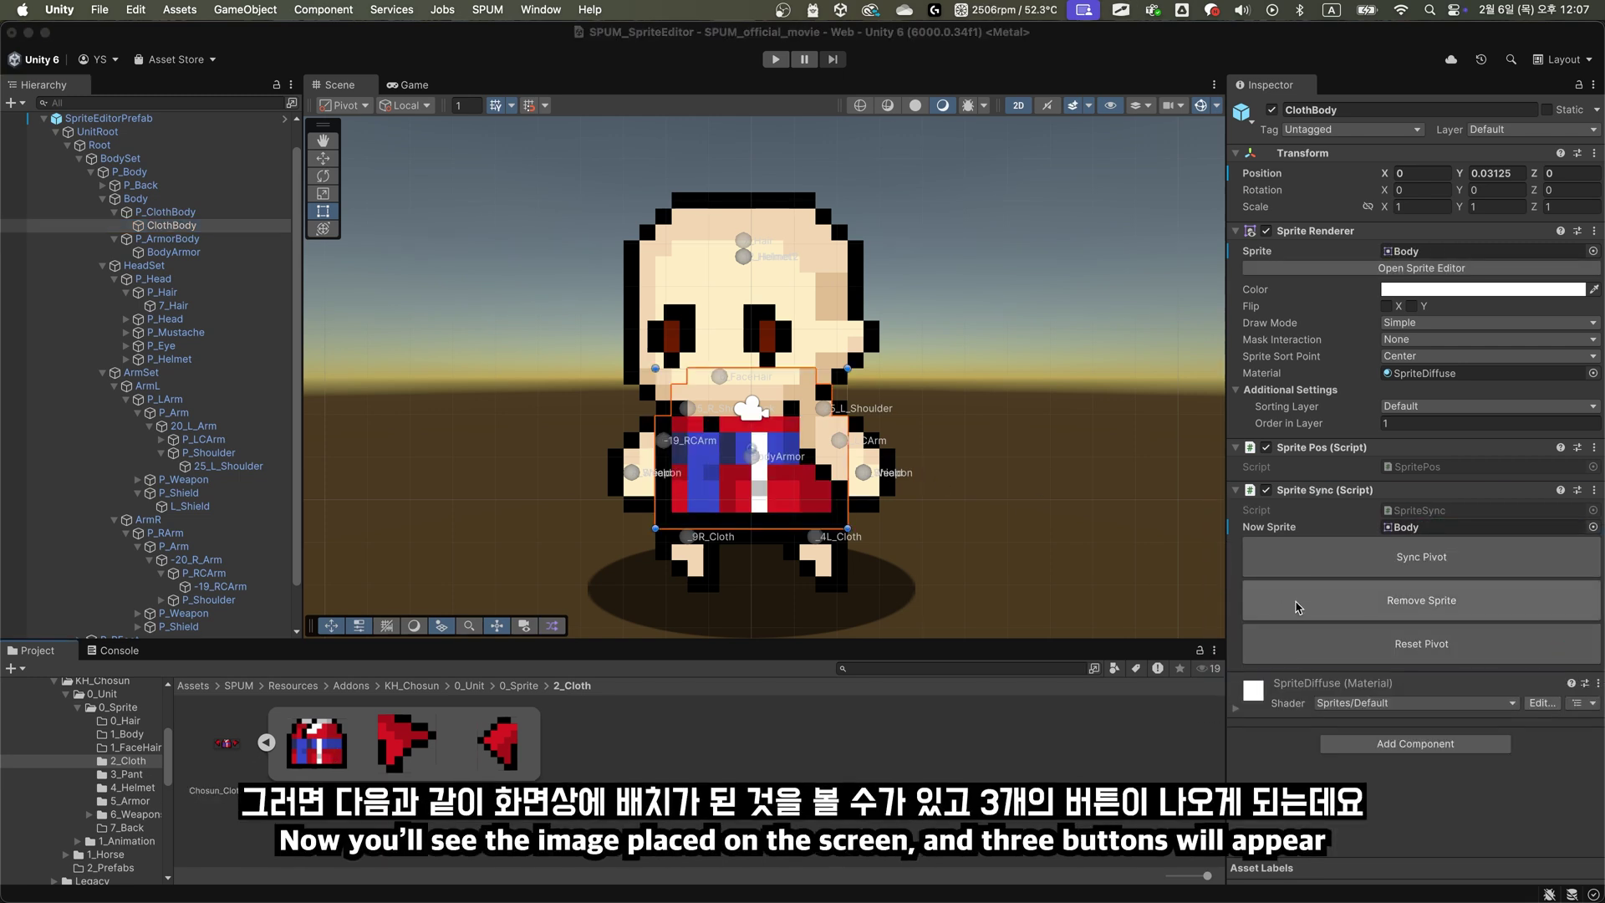
pyautogui.moveTo(1237, 580)
pyautogui.mouseDown()
pyautogui.moveTo(1426, 626)
pyautogui.moveTo(1602, 625)
pyautogui.mouseUp()
pyautogui.press('Escape')
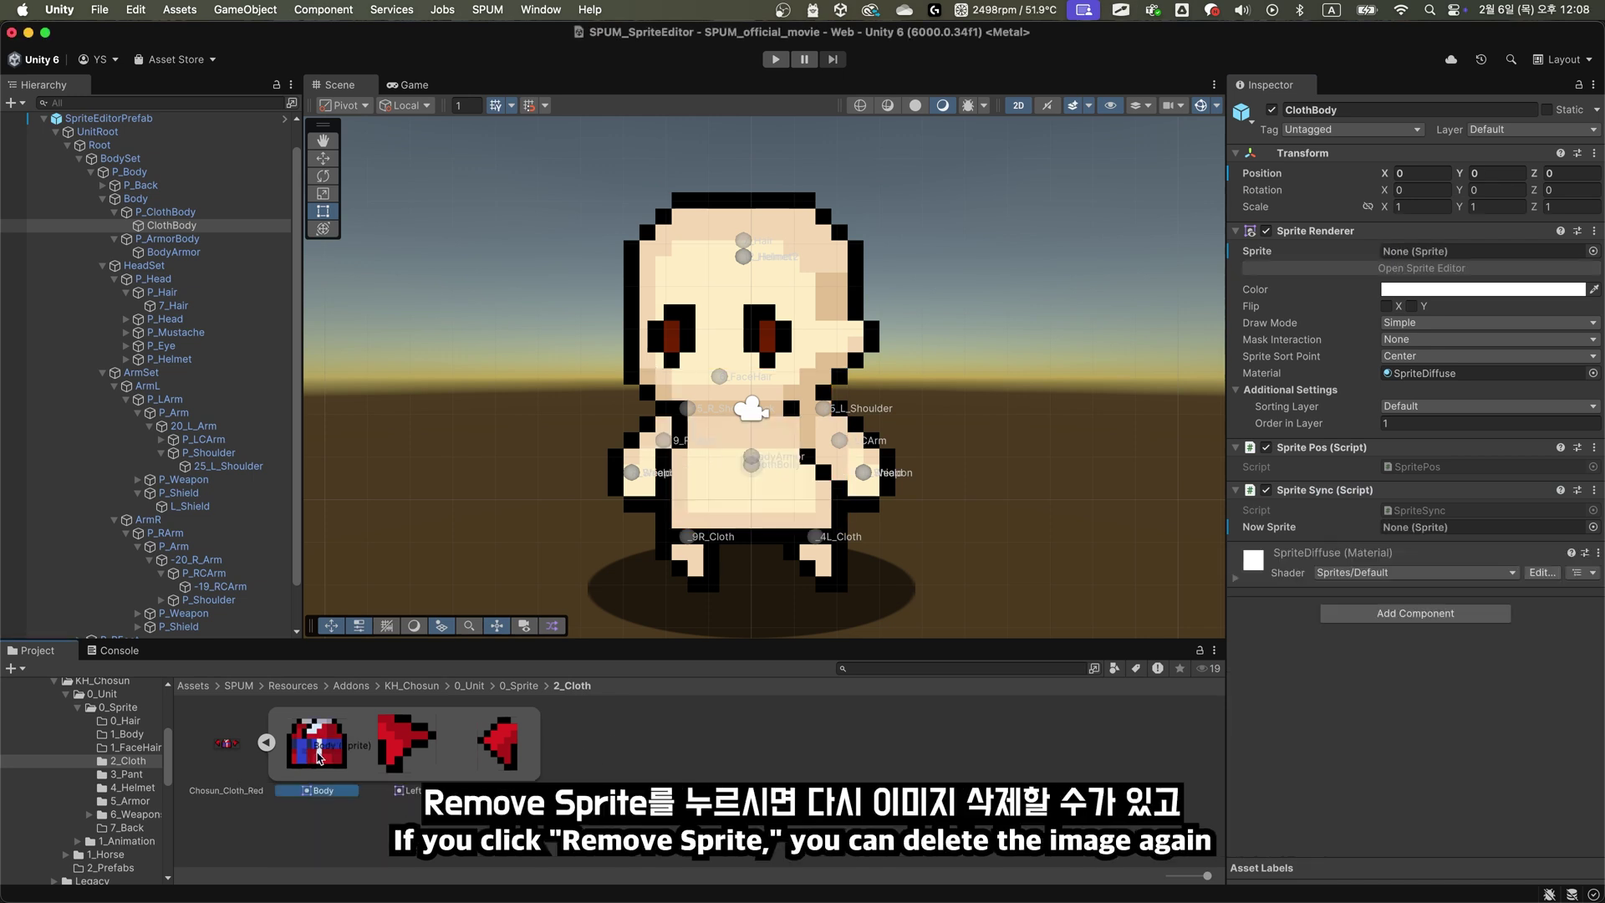
# Assign the cloth's Body sprite to ClothBody again, place it at position 0, 0 and sync its pivot
pyautogui.moveTo(319, 758); pyautogui.dragTo(1423, 527)
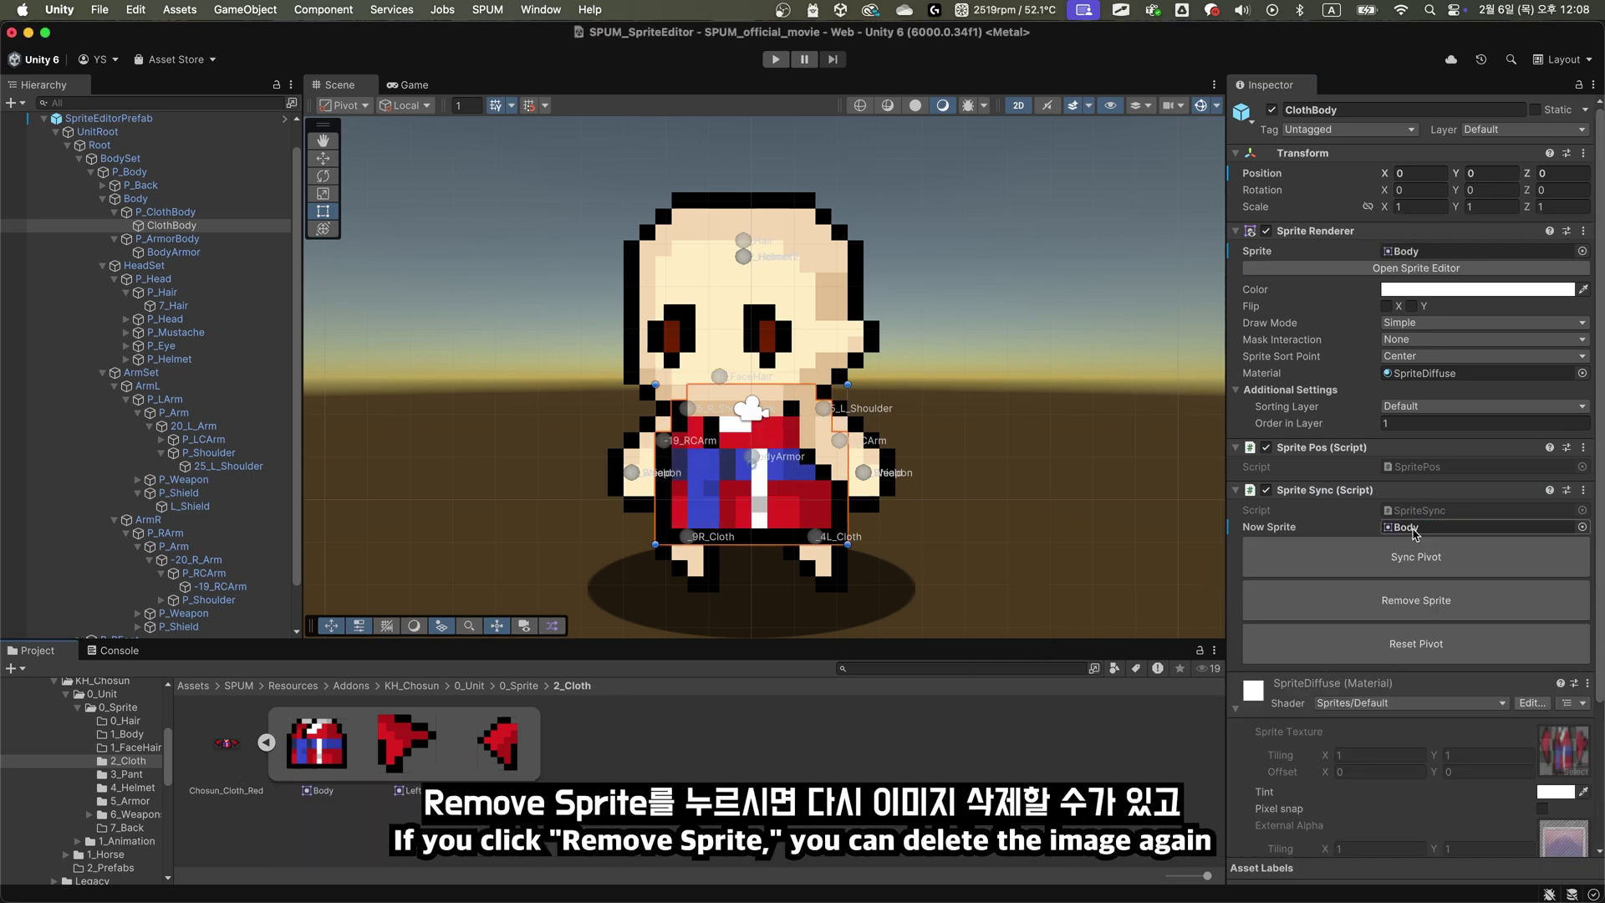
pyautogui.moveTo(728, 495); pyautogui.dragTo(724, 511)
pyautogui.press('super+z')
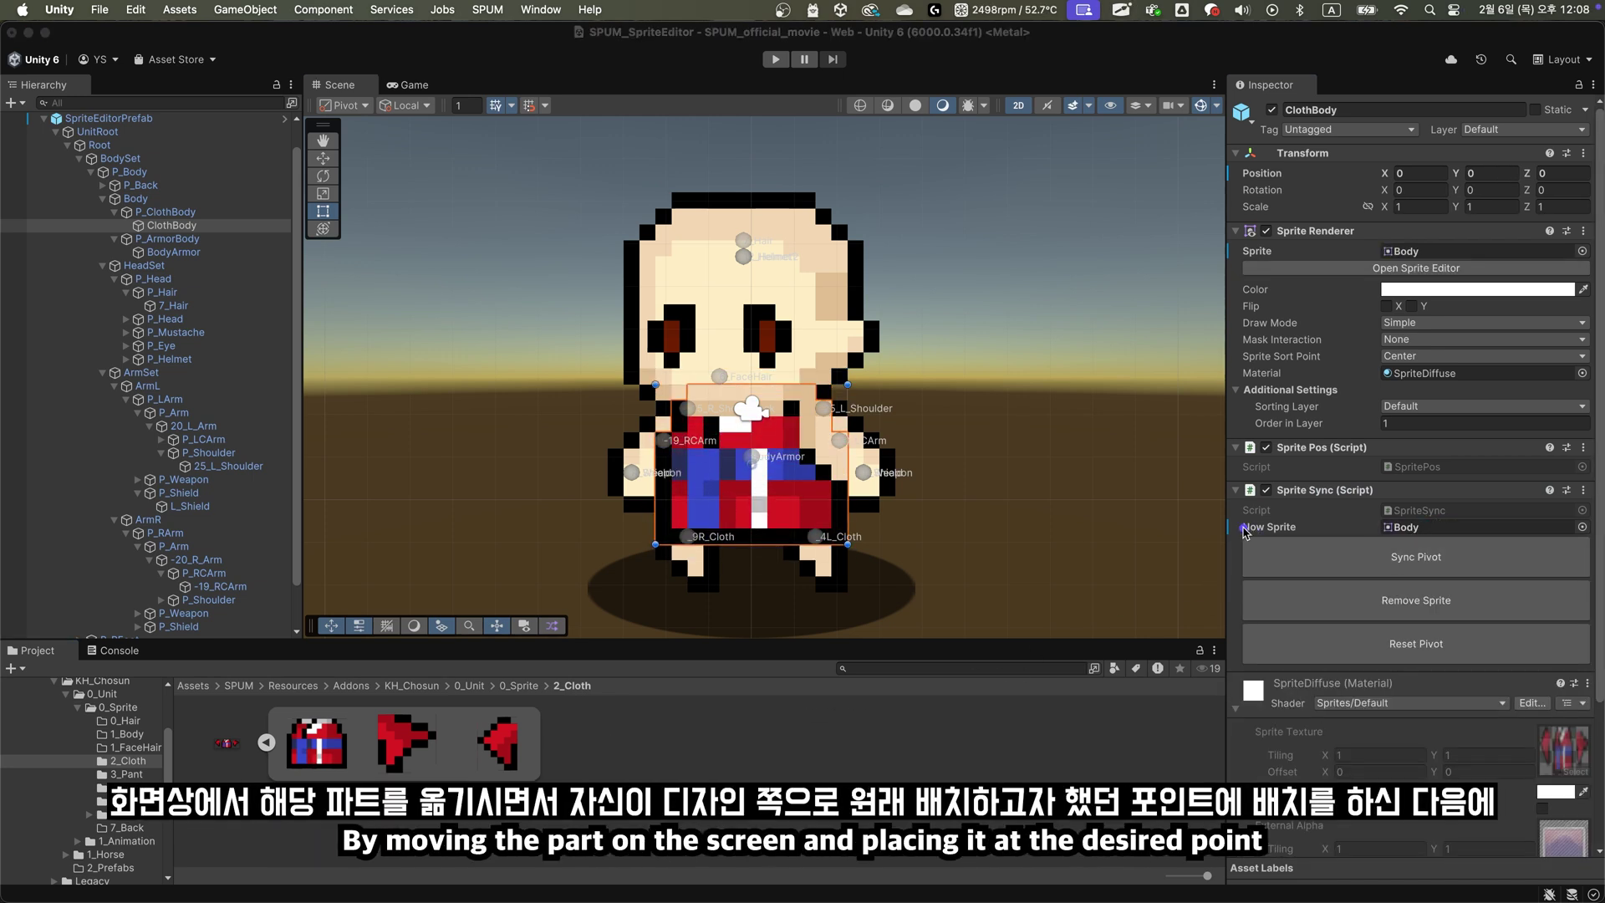
pyautogui.moveTo(1240, 527); pyautogui.dragTo(1593, 585)
pyautogui.press('Escape')
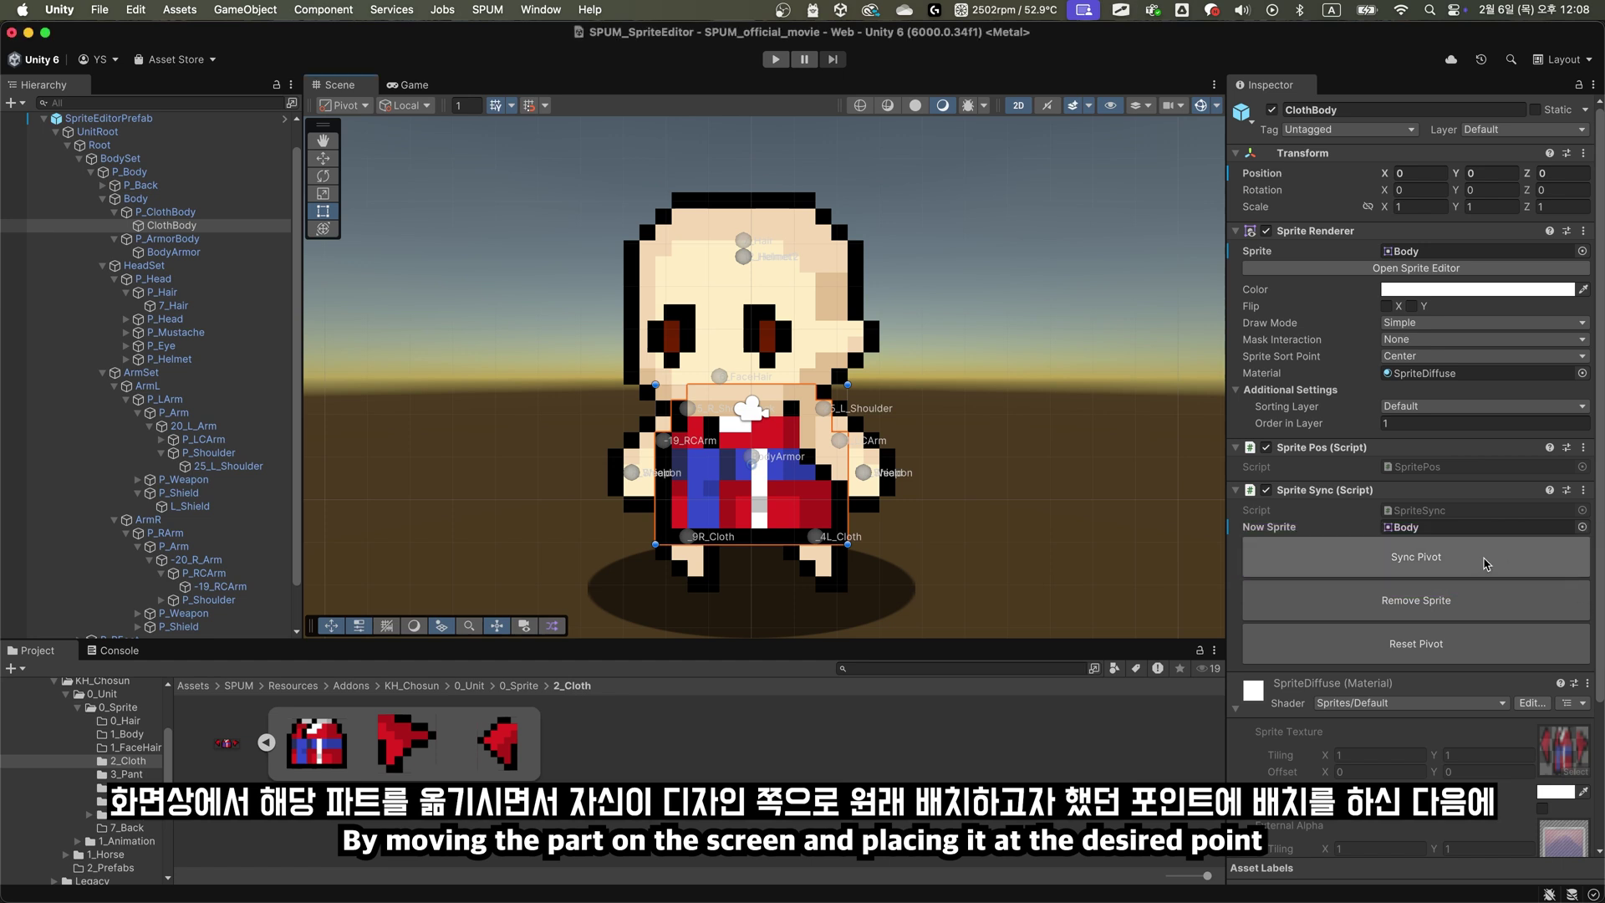
pyautogui.click(1483, 564)
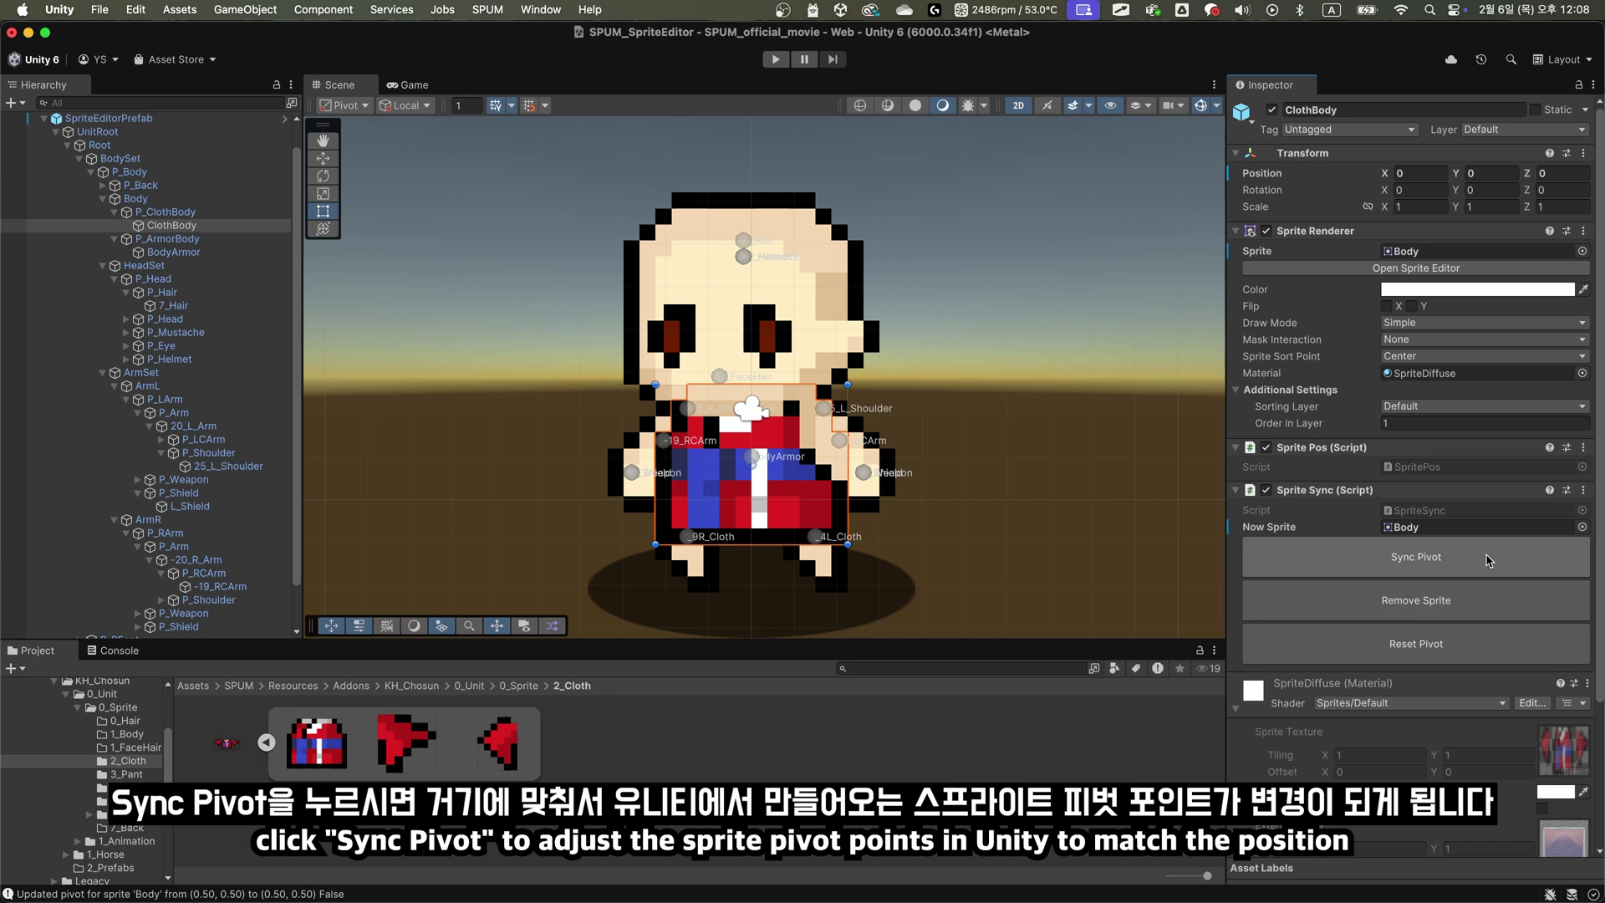
pyautogui.hotkey('ctrl', 'a')
pyautogui.moveTo(1235, 617); pyautogui.dragTo(1599, 685)
pyautogui.press('Escape')
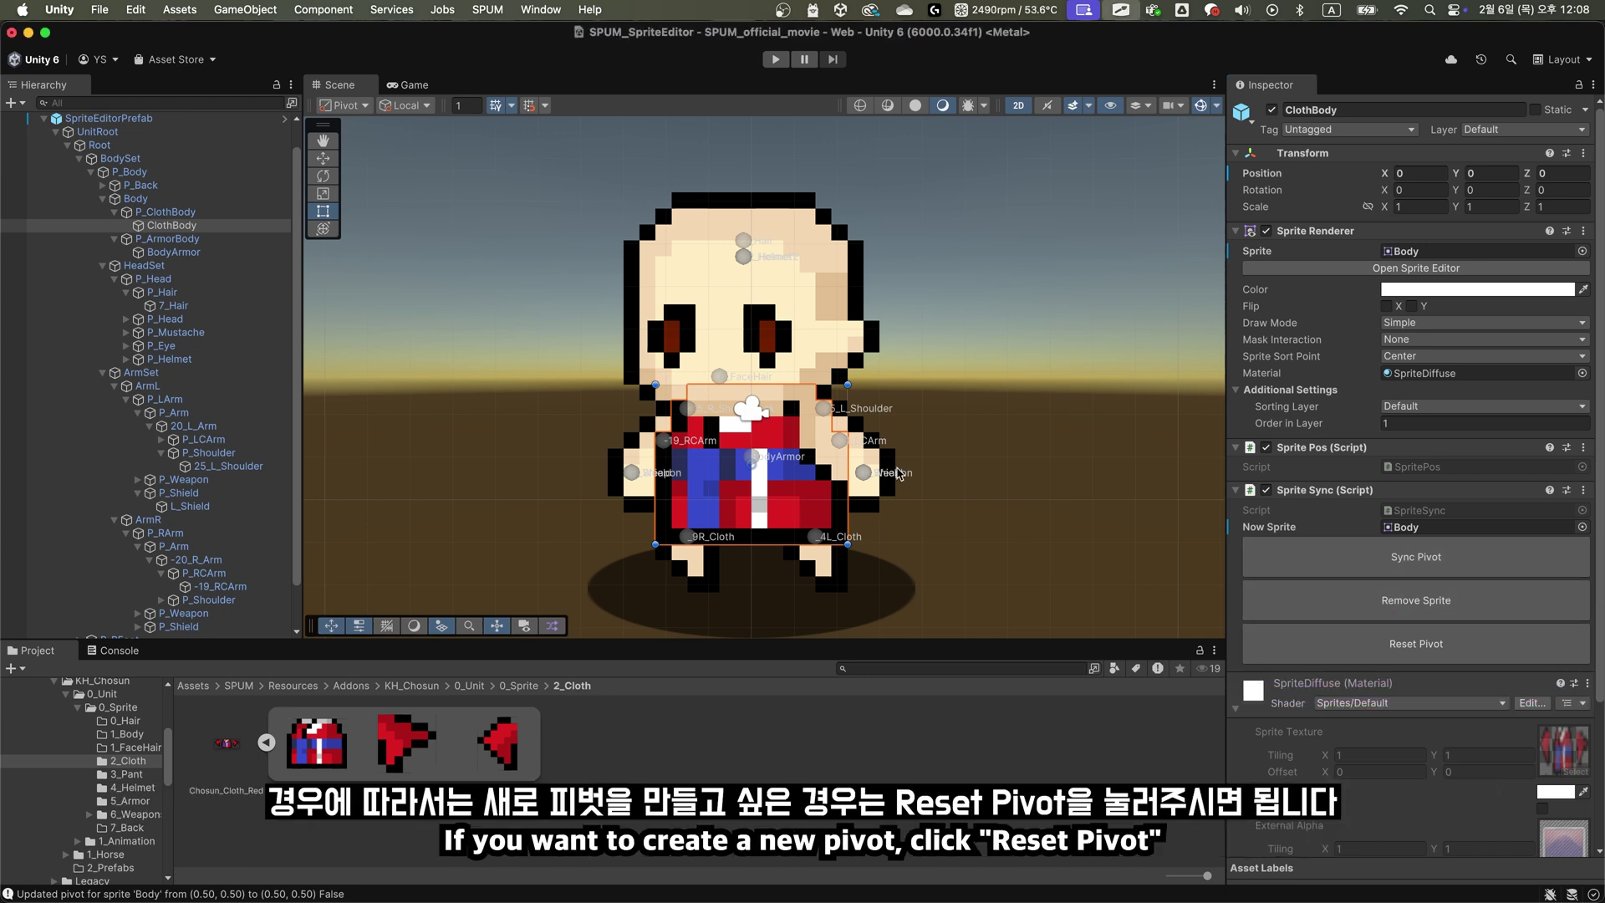
# Assign the cloth's Left sprite to 21_LCArm and its Right sprite to -19_RCArm, place each over its arm and sync both pivots
pyautogui.click(842, 447)
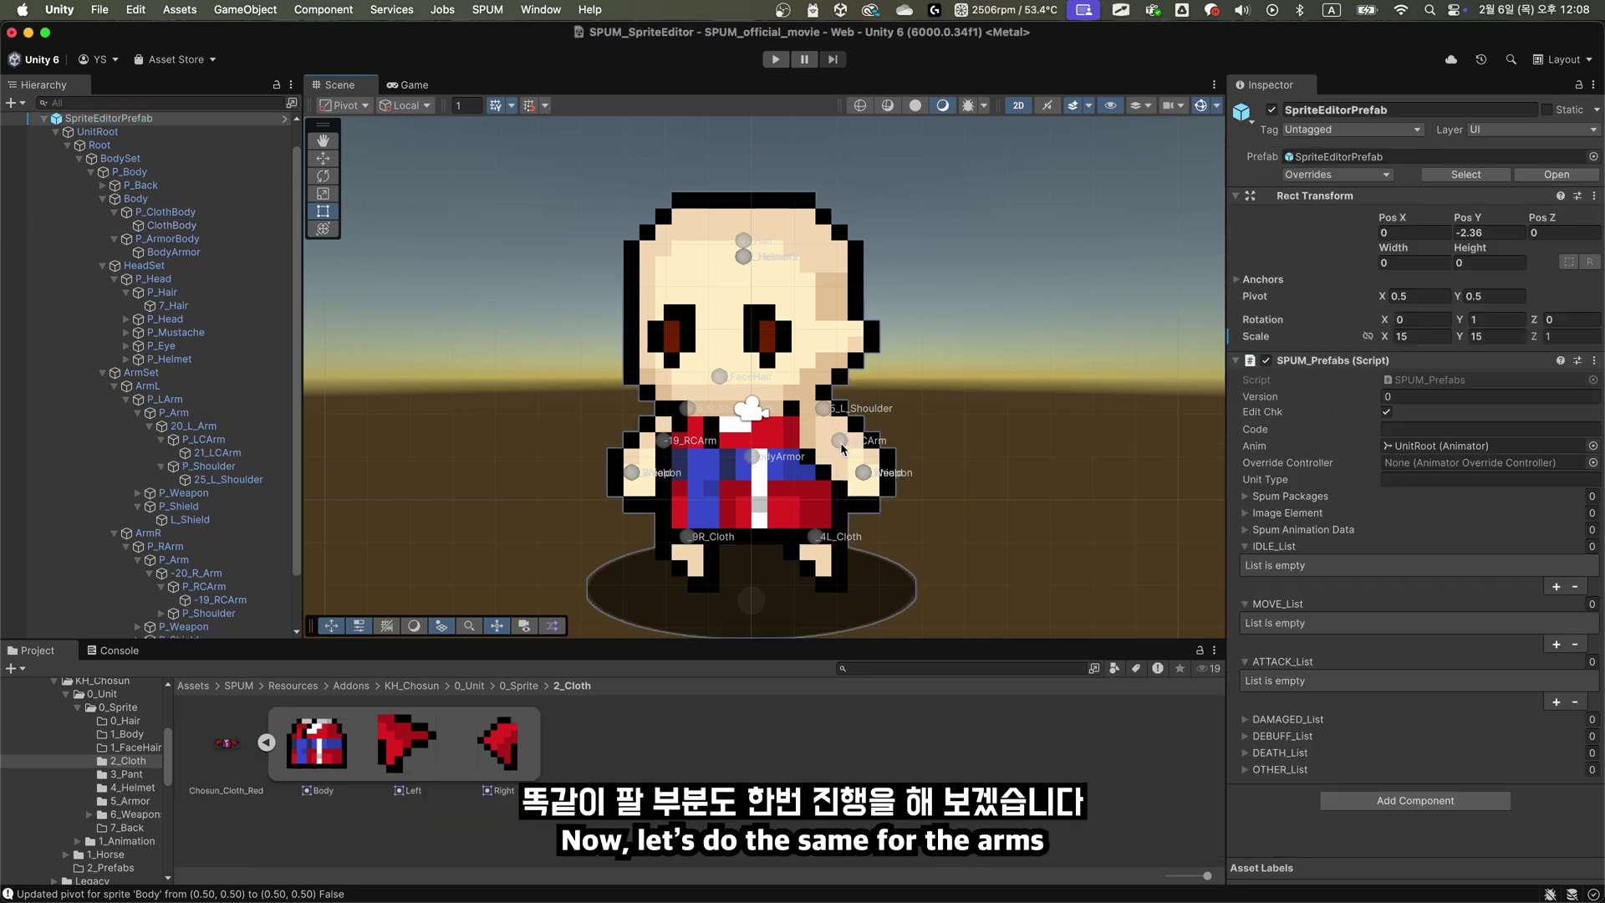
pyautogui.click(843, 447)
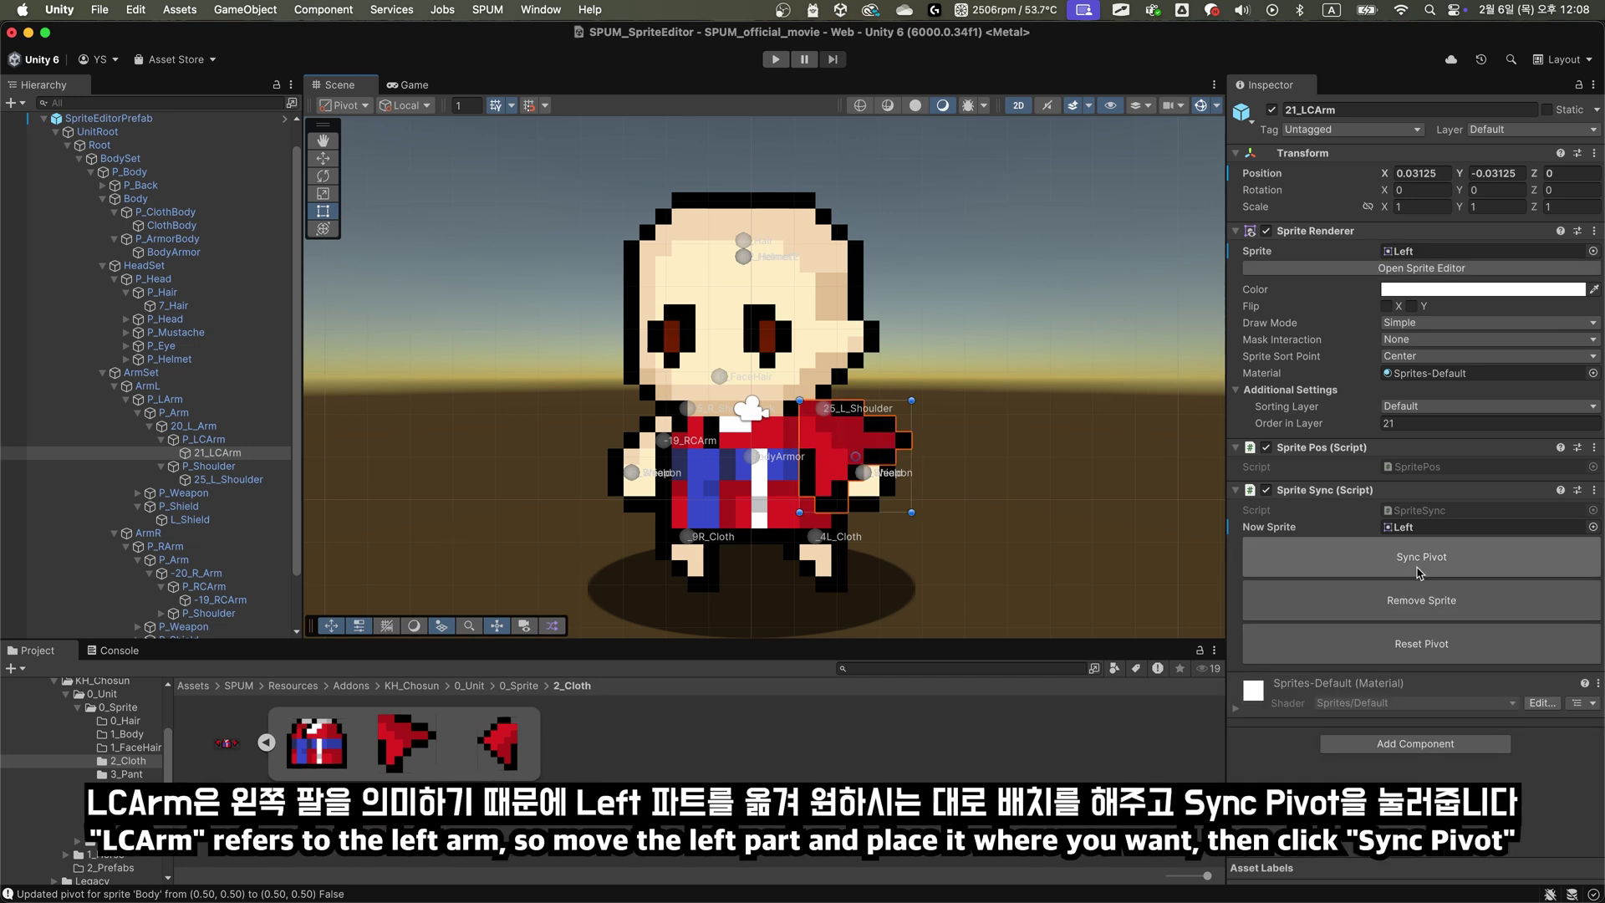
pyautogui.click(1477, 571)
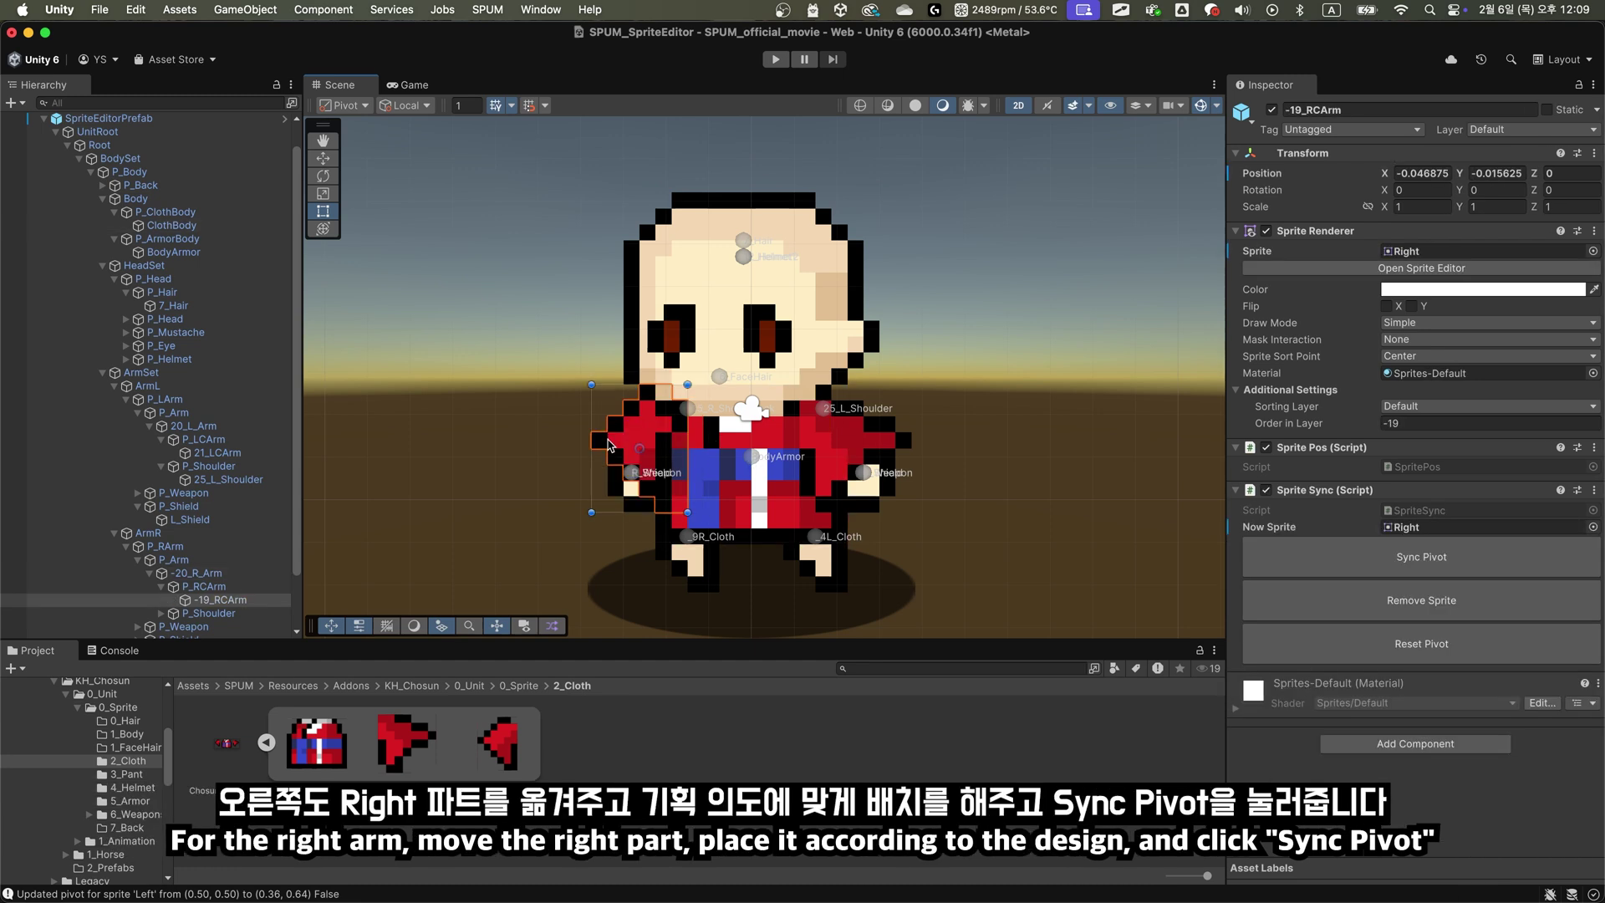
pyautogui.moveTo(610, 443); pyautogui.dragTo(622, 444)
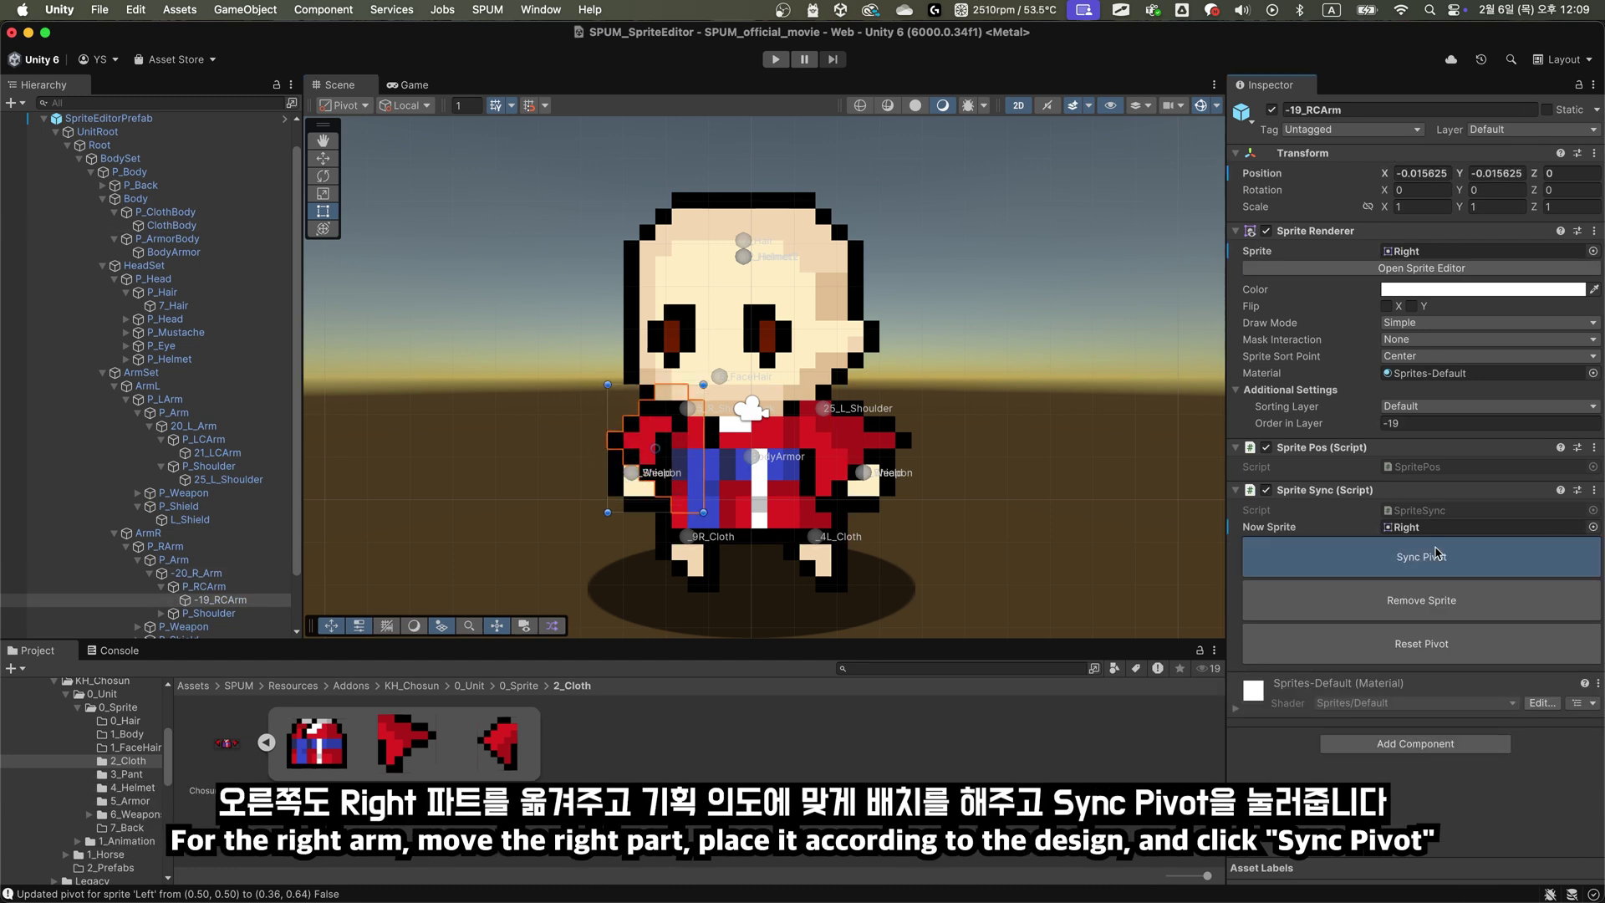
pyautogui.click(1438, 553)
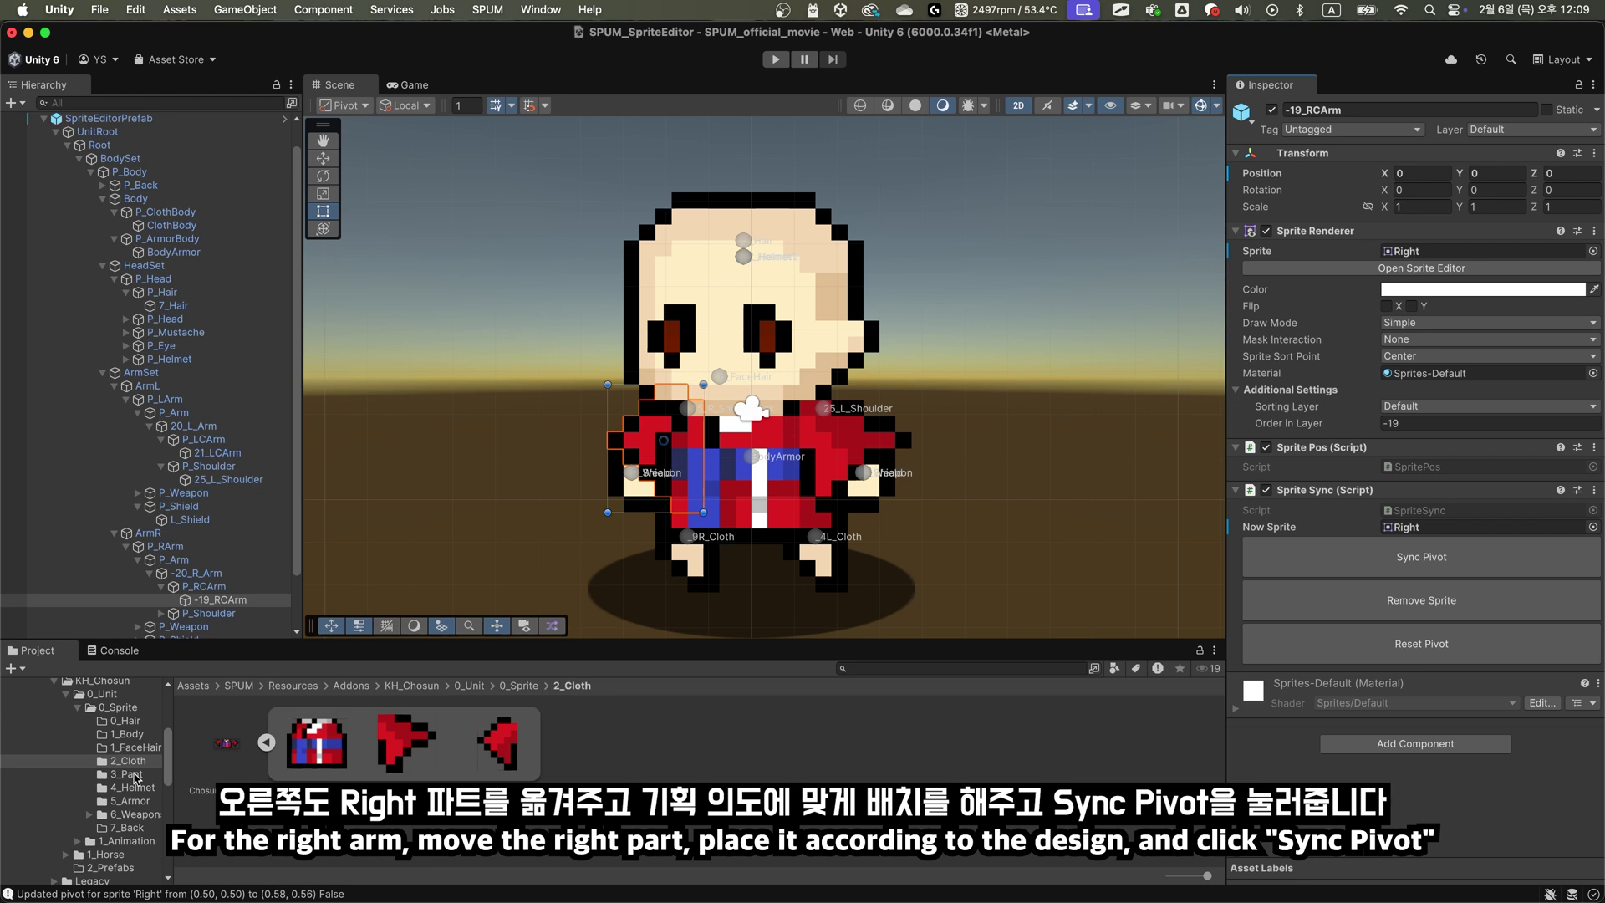
# Assign the Right leg sprite of Chosun_Foot_0 in 3_Pant to _9R_Cloth under P_RFoot and sync its pivot
pyautogui.click(130, 774)
pyautogui.scroll(-2, 71, 597)
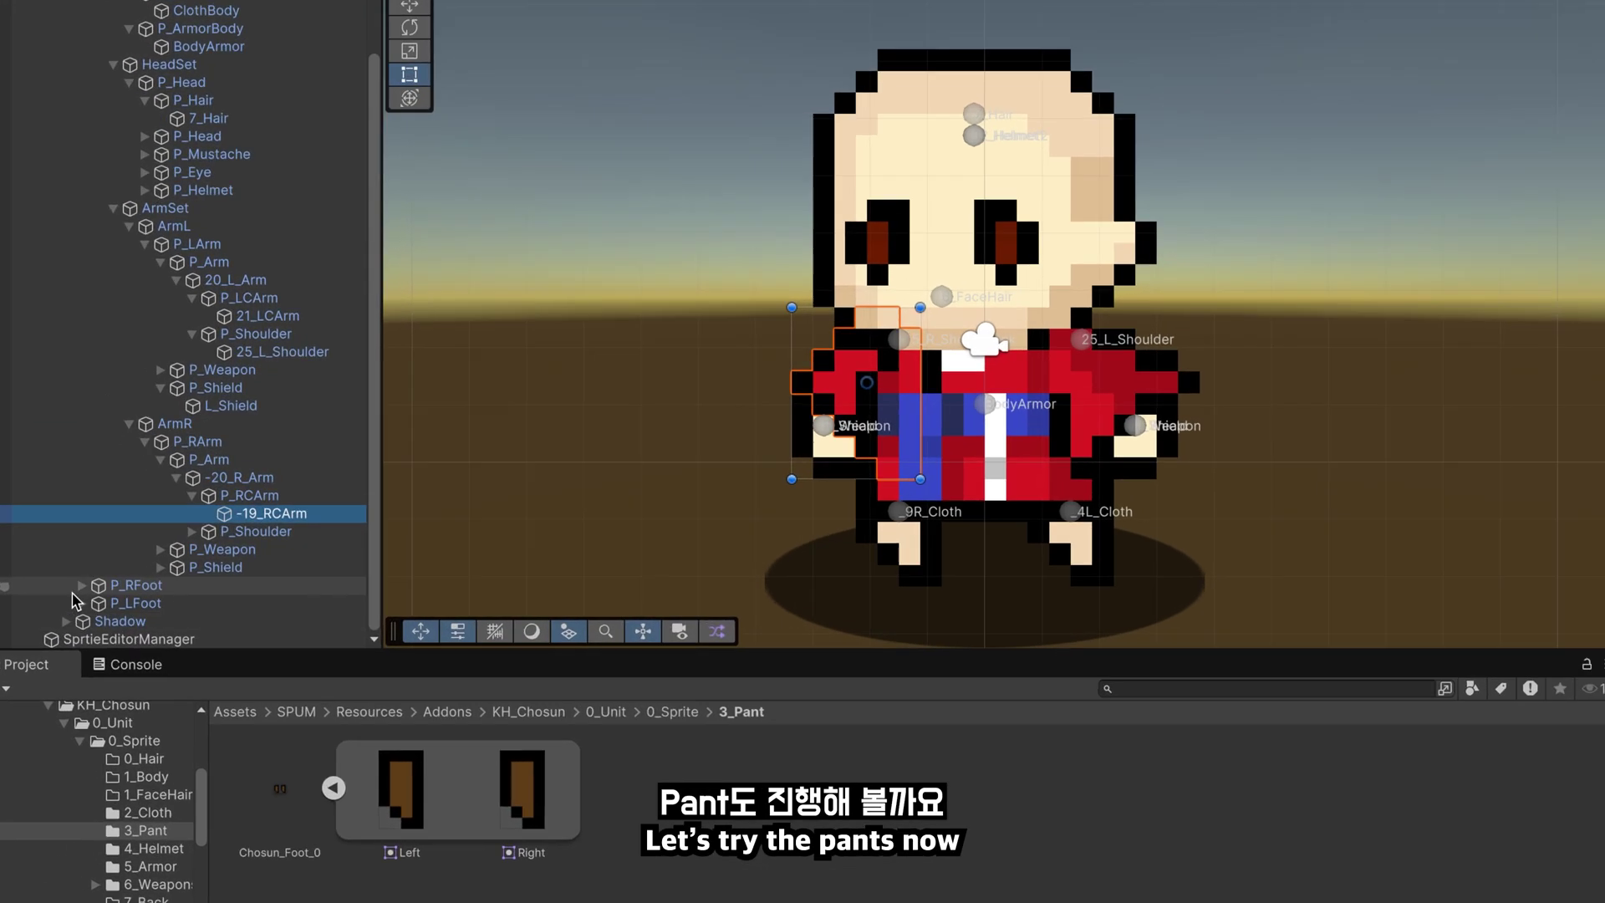
pyautogui.click(81, 586)
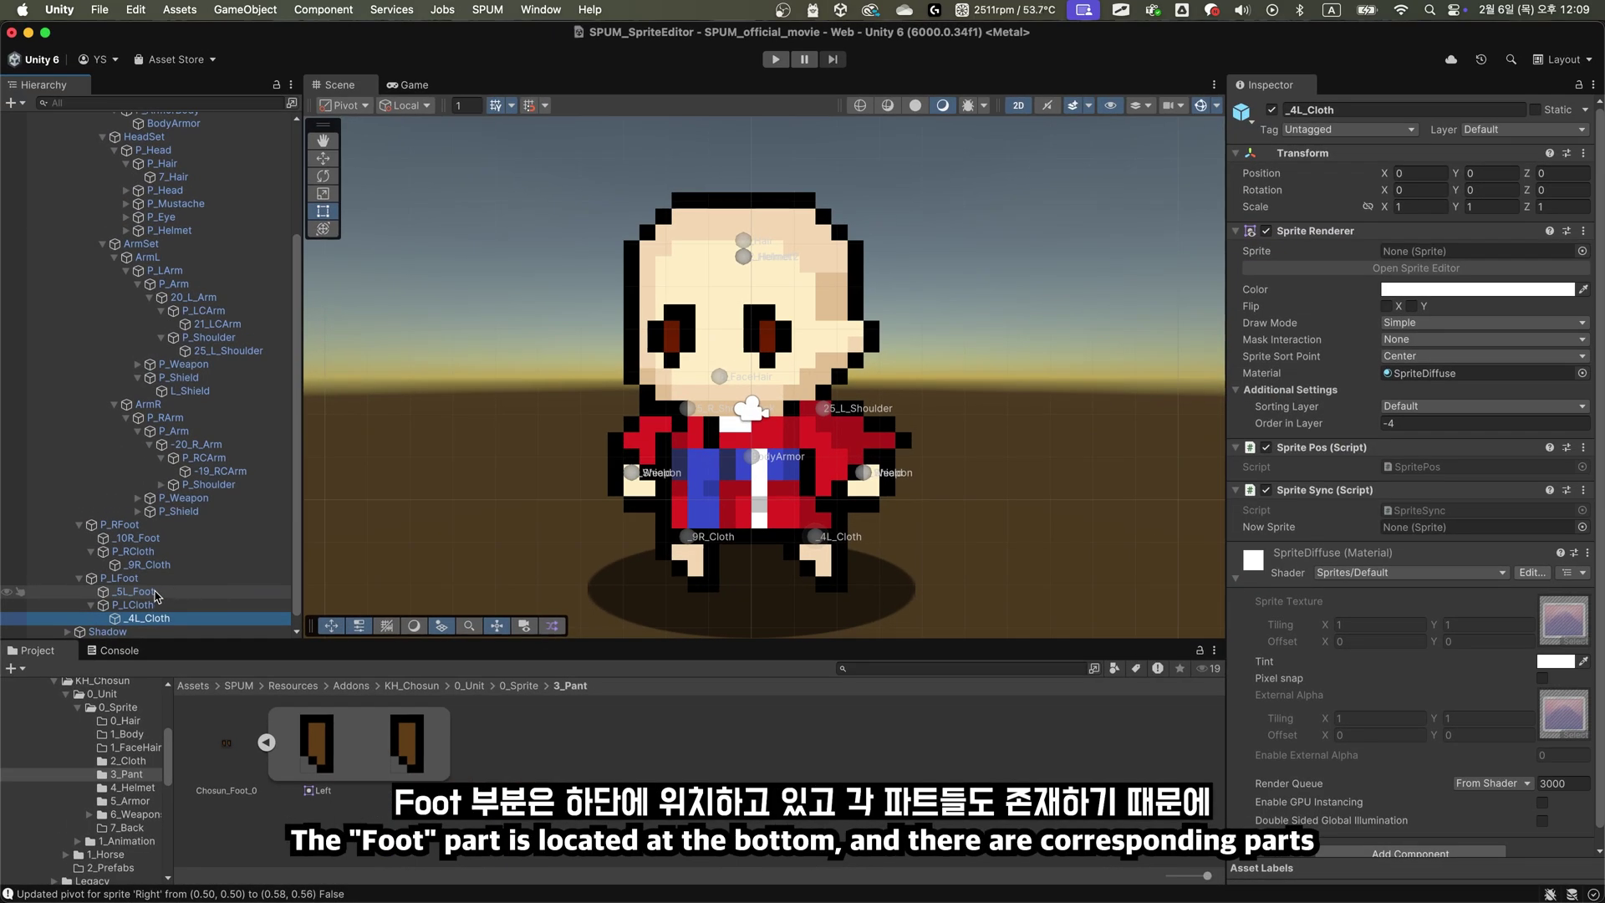
pyautogui.scroll(-1, 157, 611)
pyautogui.click(148, 563)
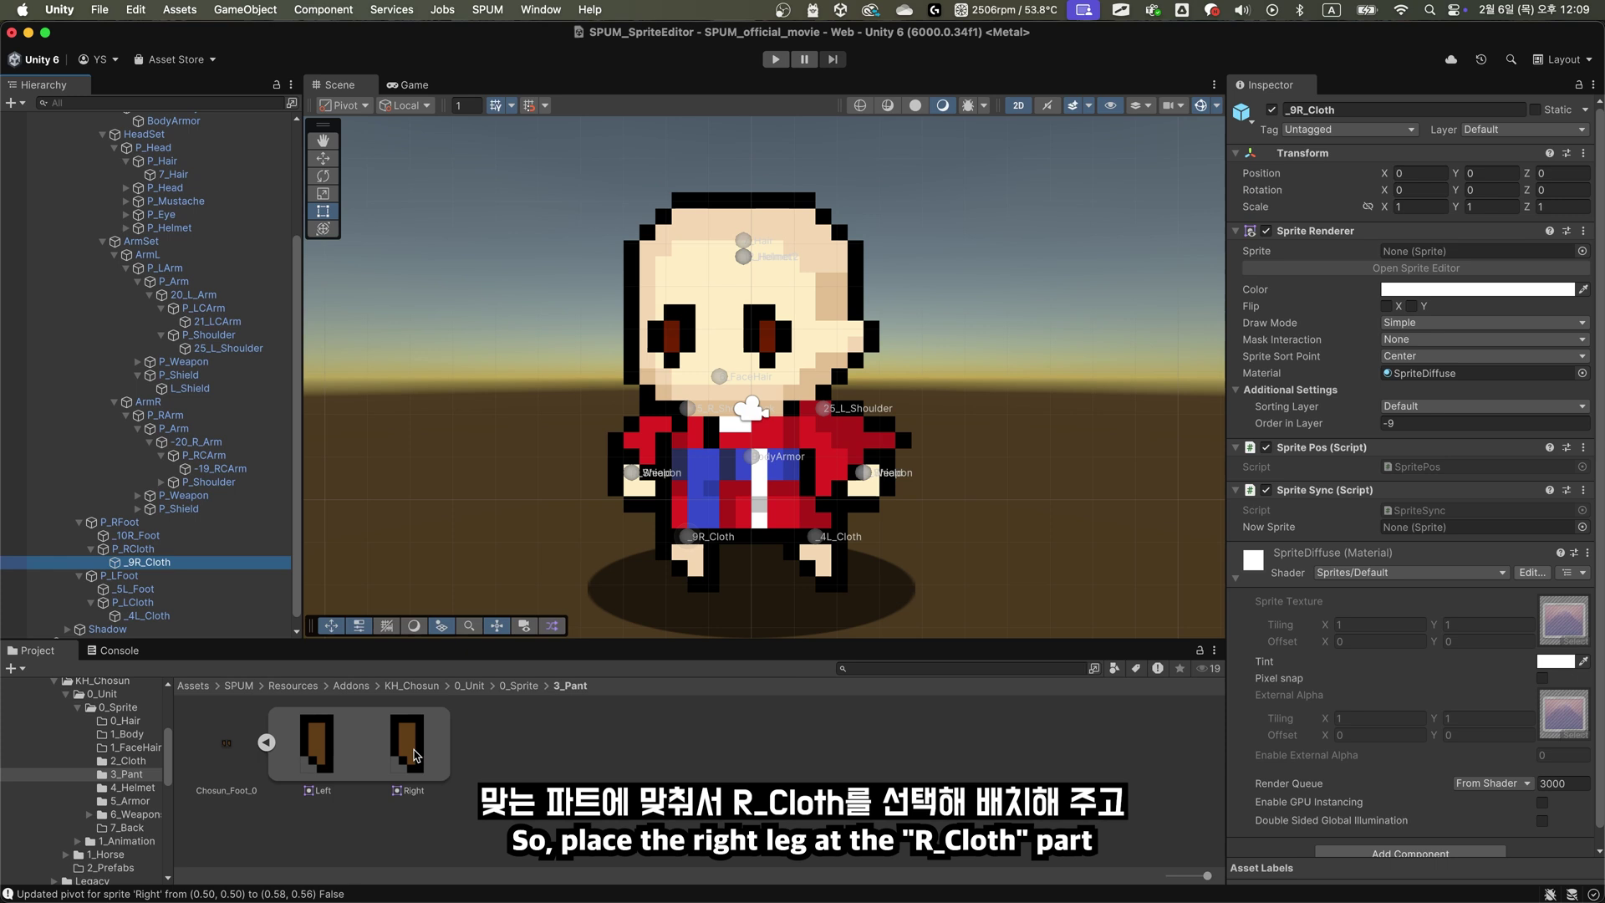
pyautogui.moveTo(415, 754); pyautogui.dragTo(1479, 525)
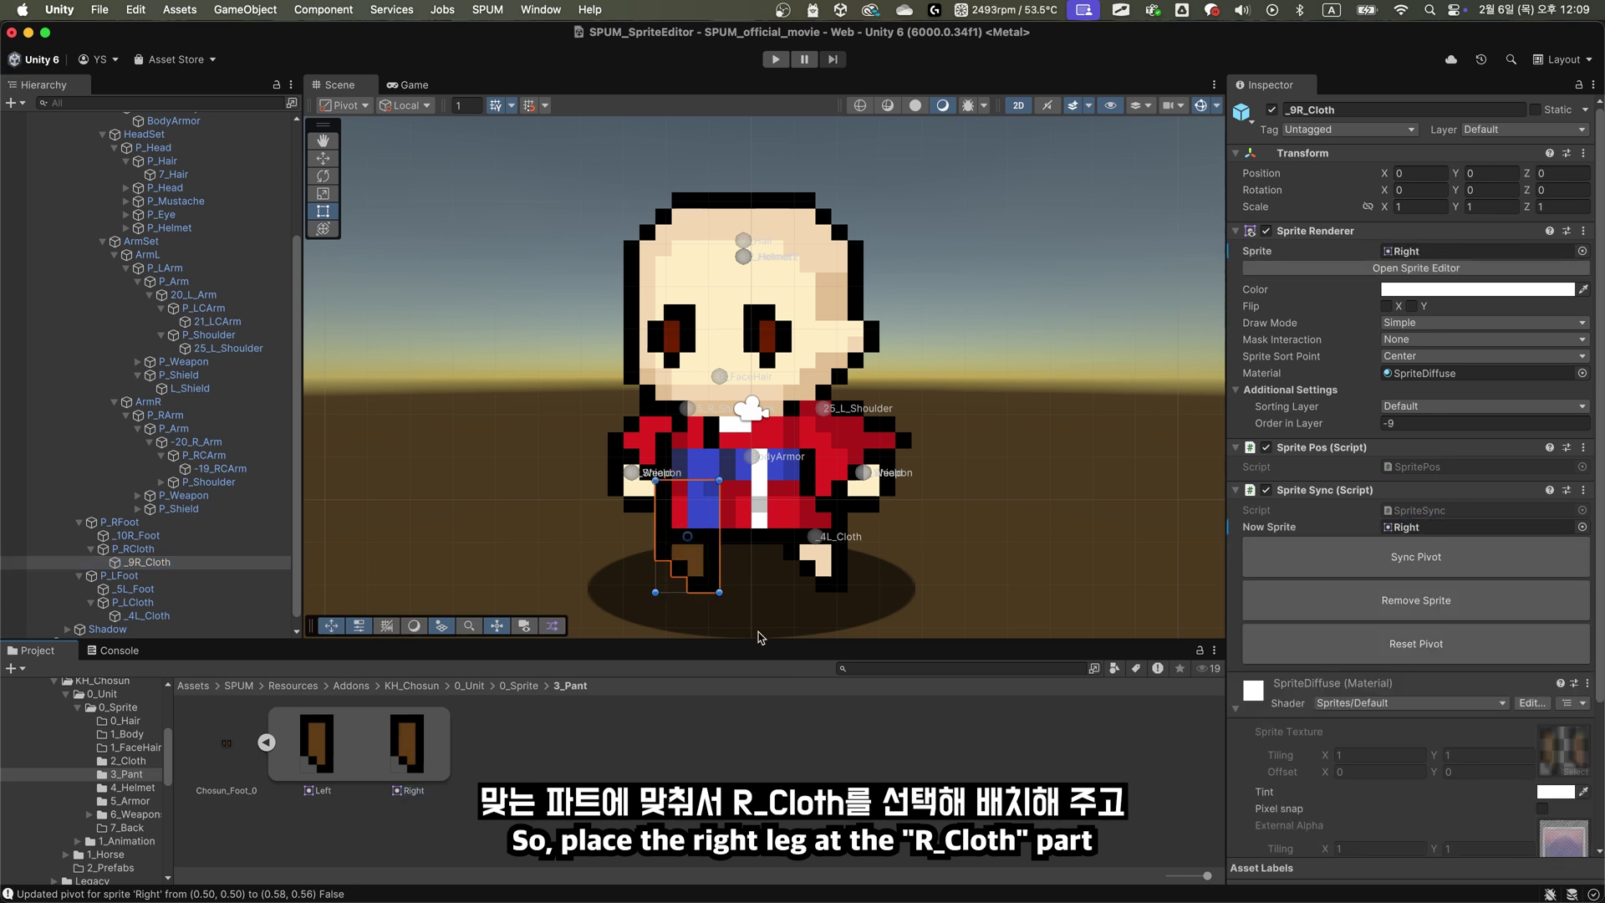
pyautogui.click(1502, 551)
# Assign the Right leg sprite from 3_Pant to _4L_Cloth under P_LFoot and sync its pivot
pyautogui.click(158, 617)
pyautogui.moveTo(404, 746); pyautogui.dragTo(1394, 535)
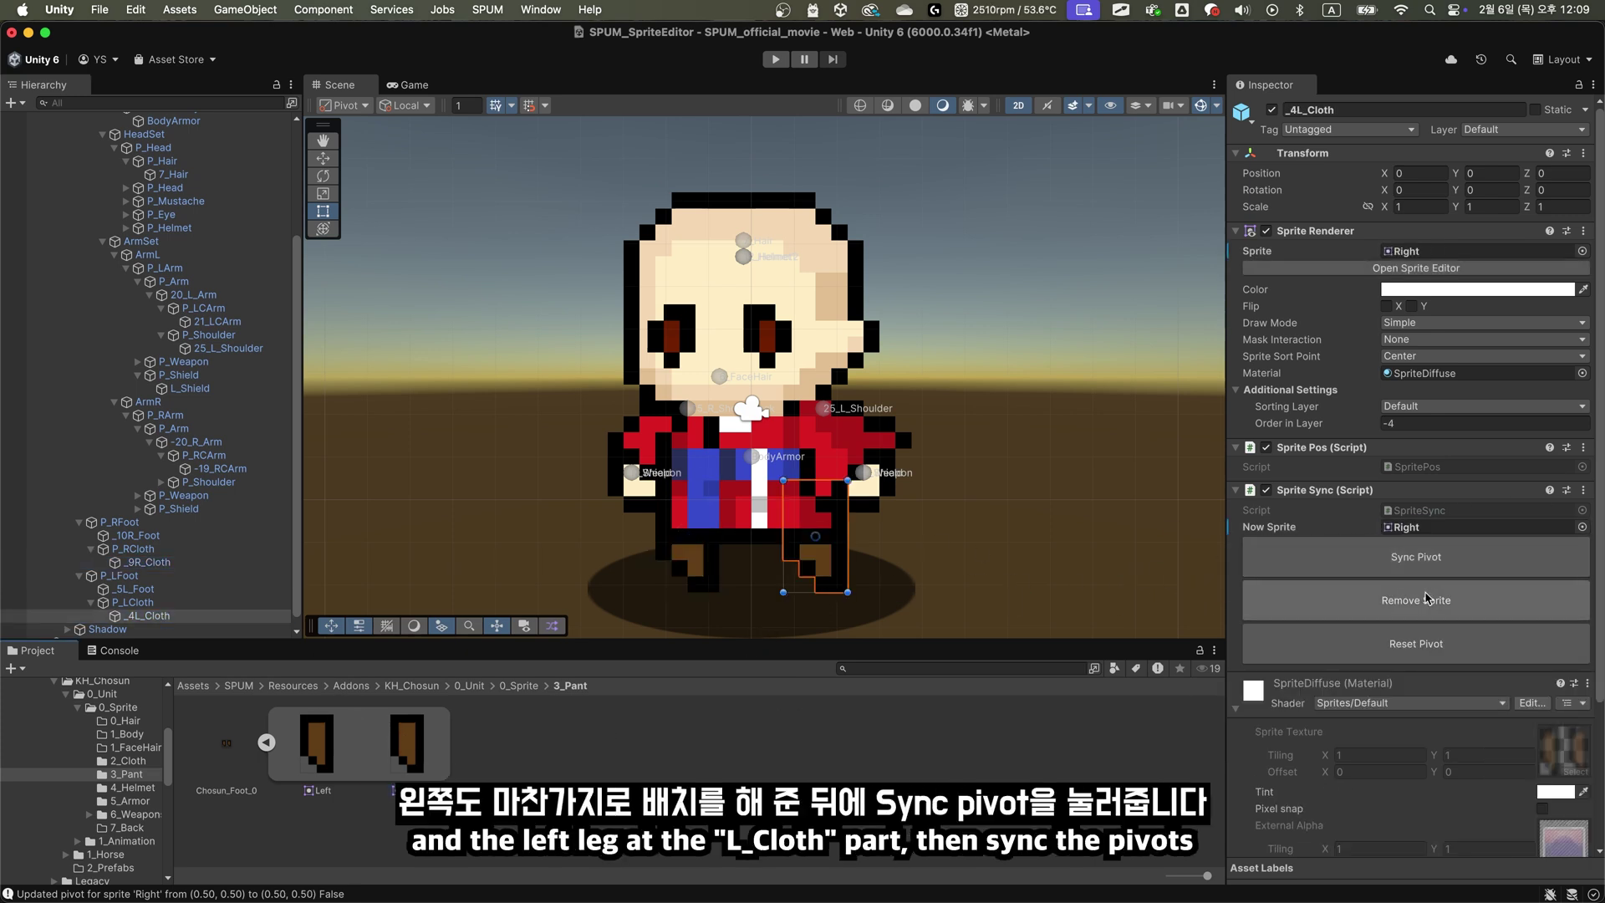
pyautogui.click(1416, 557)
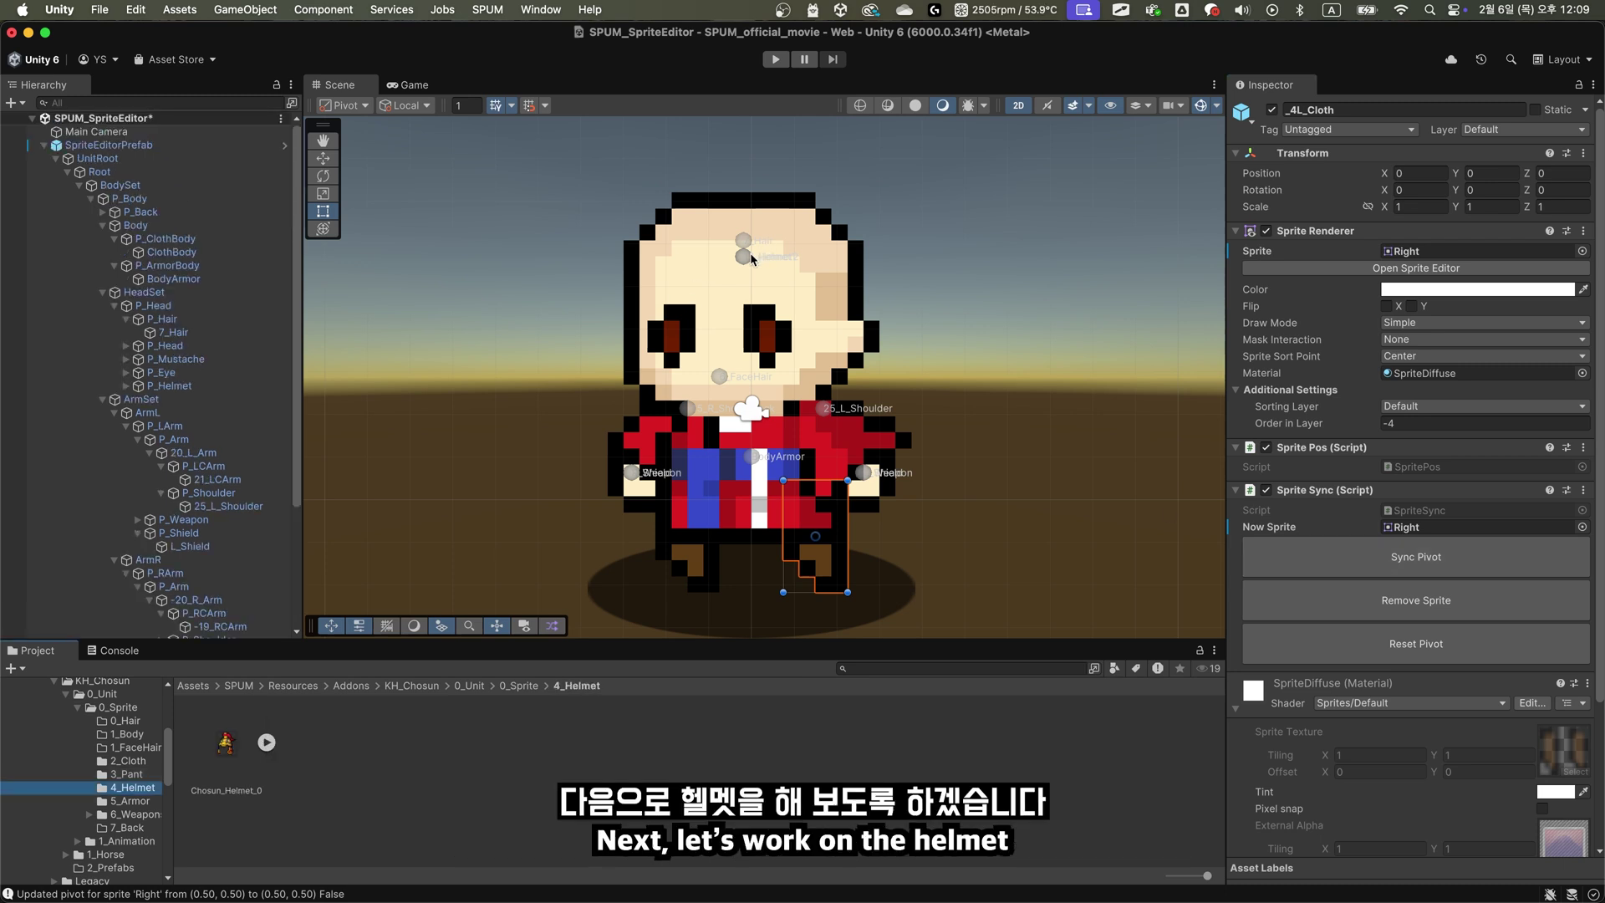
# Assign Chosun_Helmet_0 to 11_Helmet1 under P_Helmet, move it to position 0.0625, 0.015625 over the head and sync its pivot
pyautogui.click(751, 259)
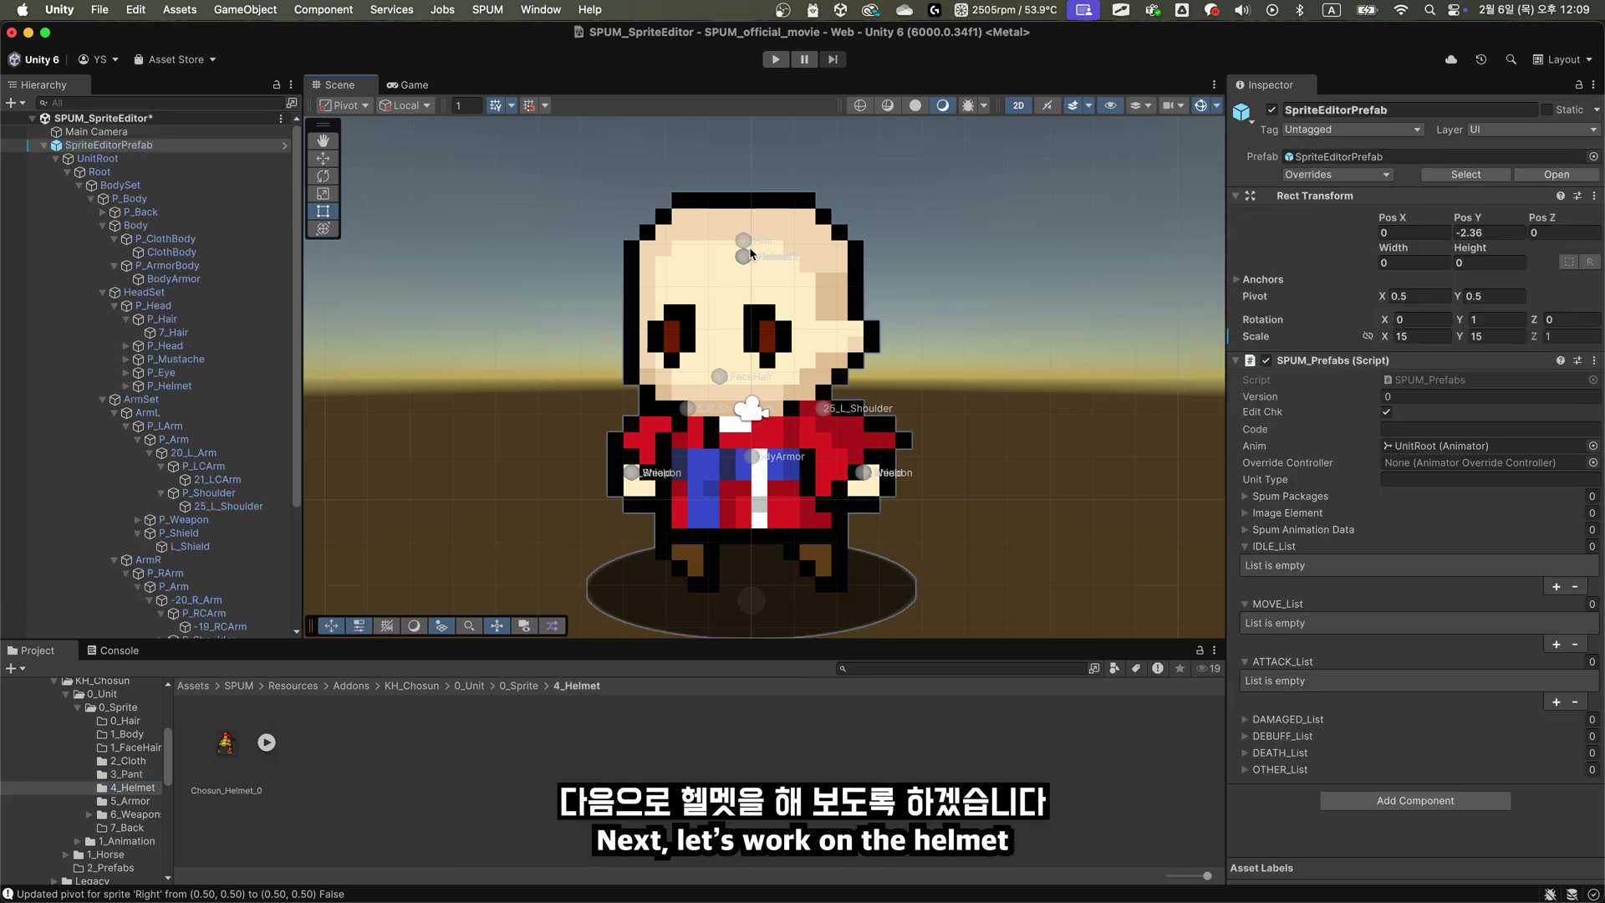
pyautogui.click(748, 260)
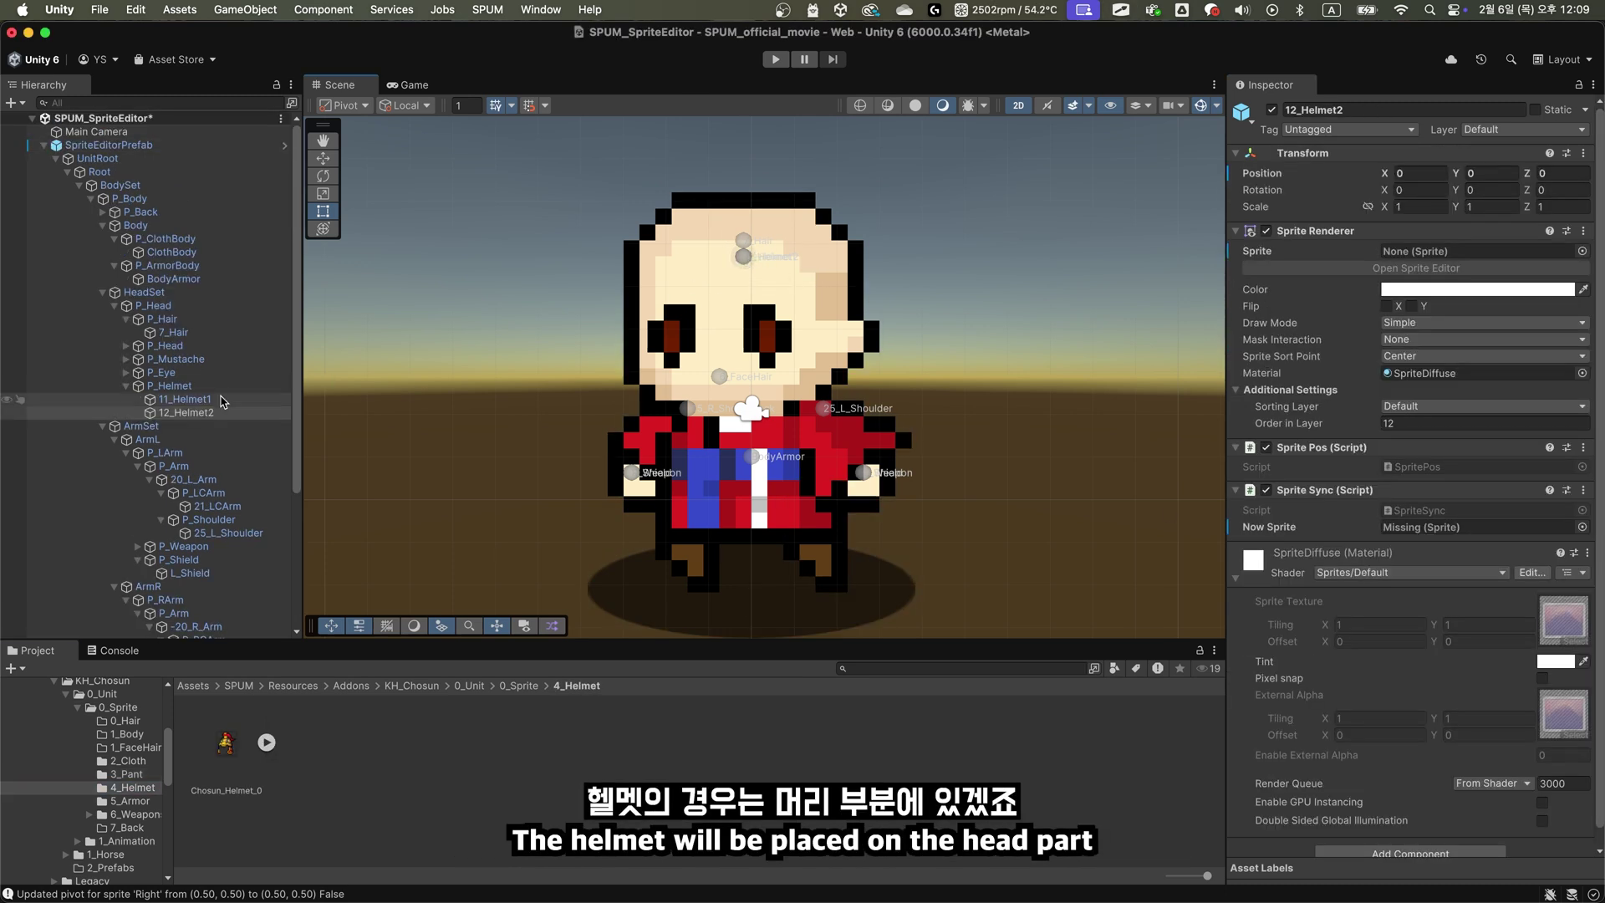
pyautogui.click(188, 400)
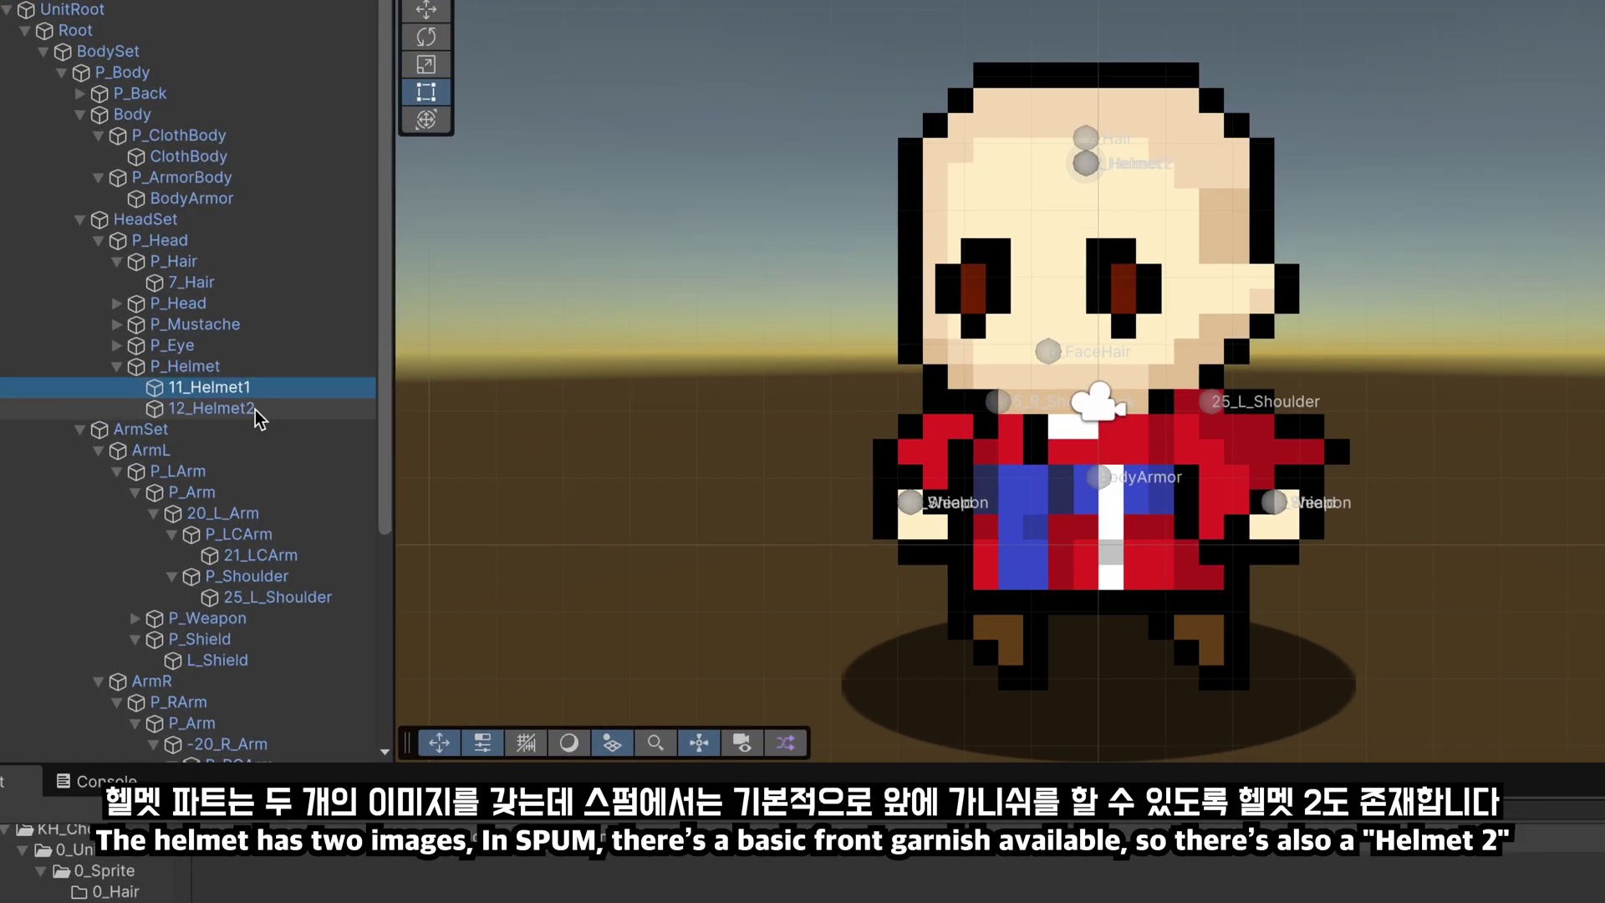
pyautogui.click(256, 410)
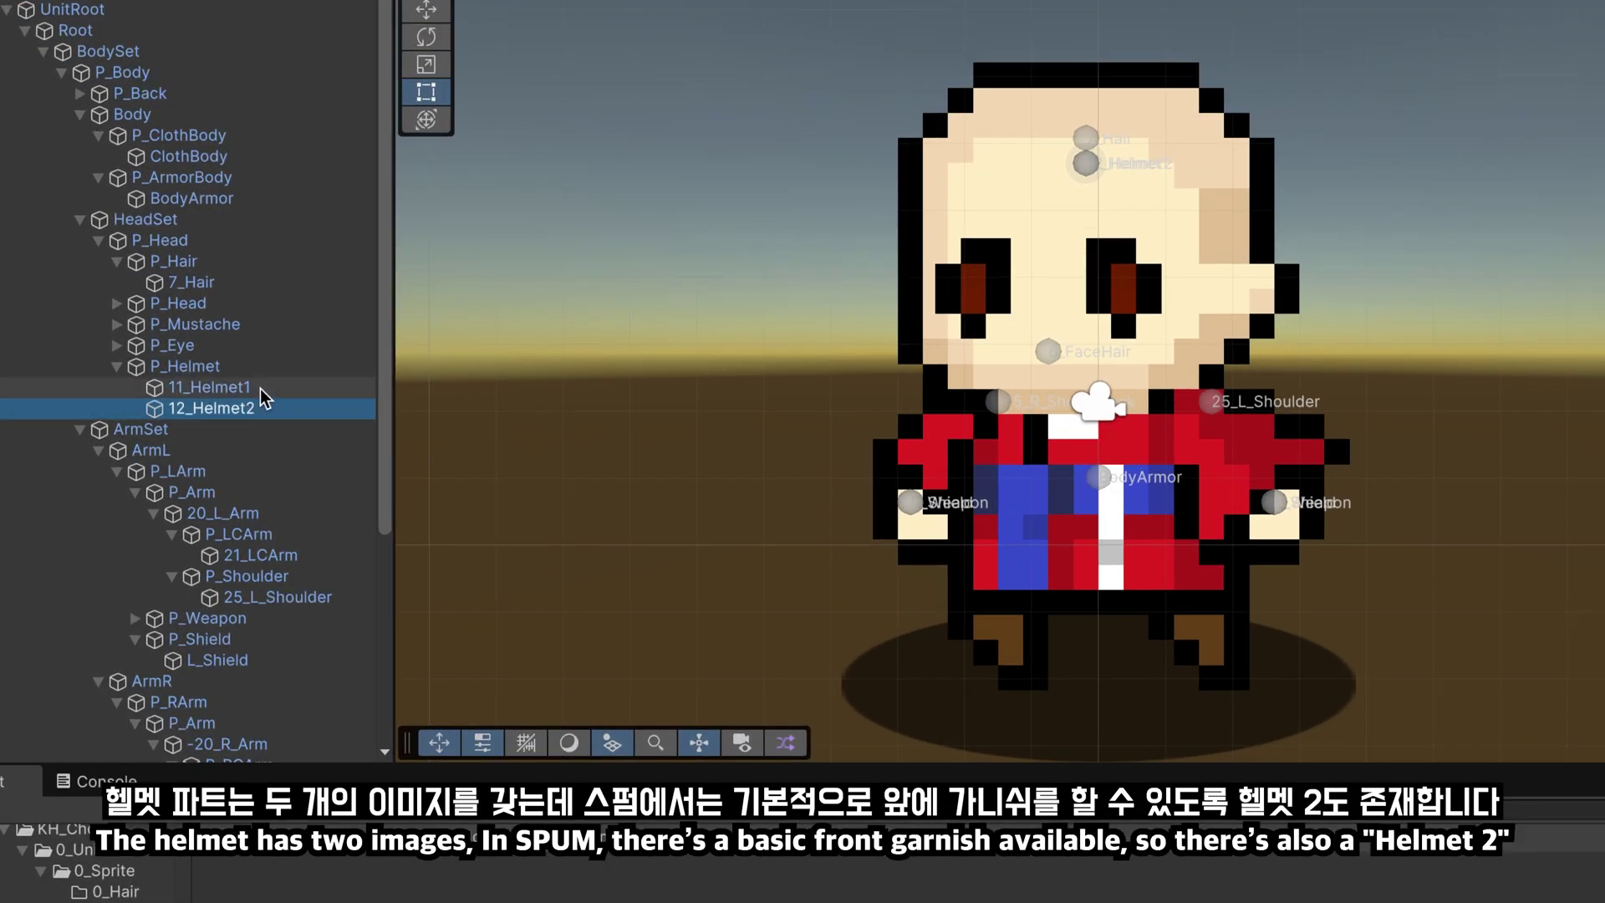
pyautogui.click(258, 389)
pyautogui.click(257, 411)
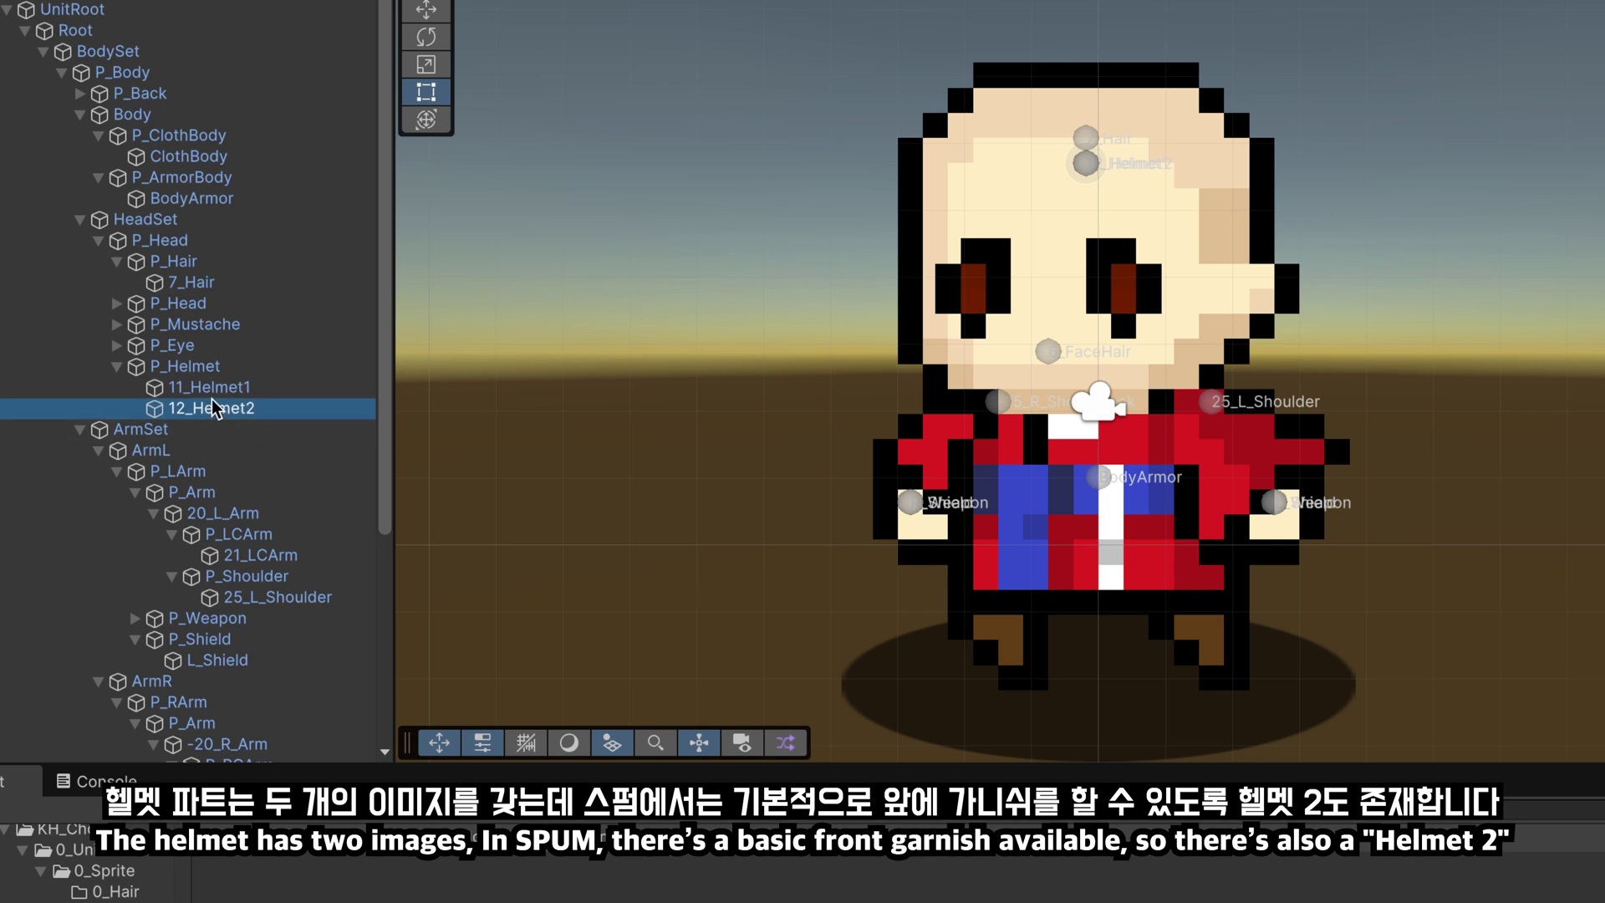
pyautogui.press('Up')
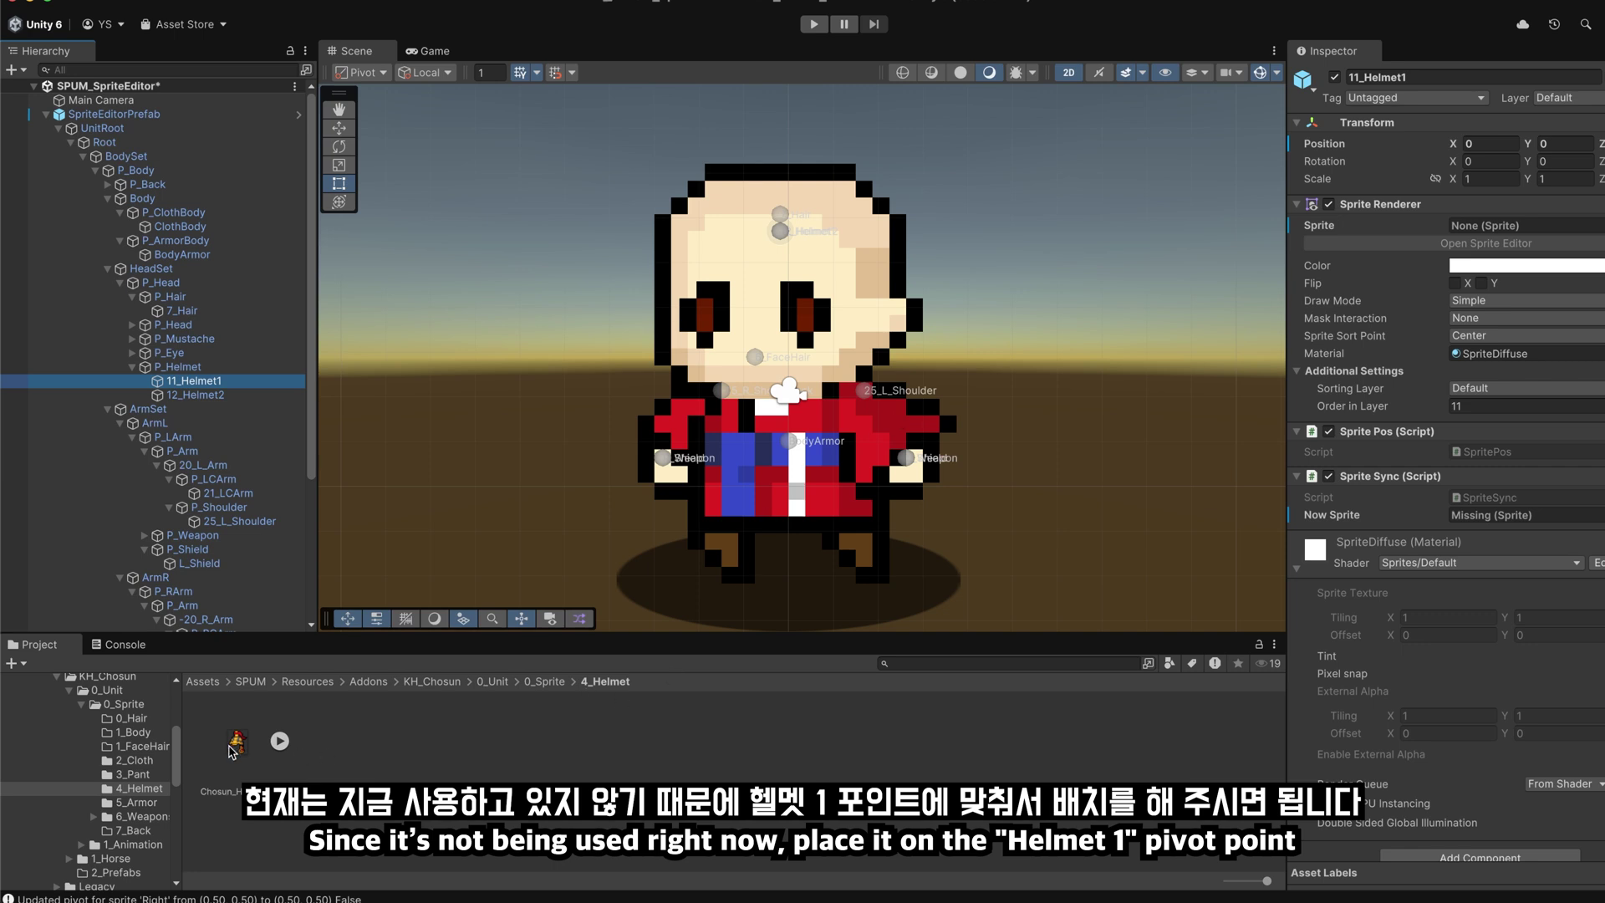
pyautogui.moveTo(233, 750); pyautogui.dragTo(1504, 521)
pyautogui.scroll(-3, 1014, 379)
pyautogui.moveTo(1045, 402); pyautogui.dragTo(840, 416, button='middle')
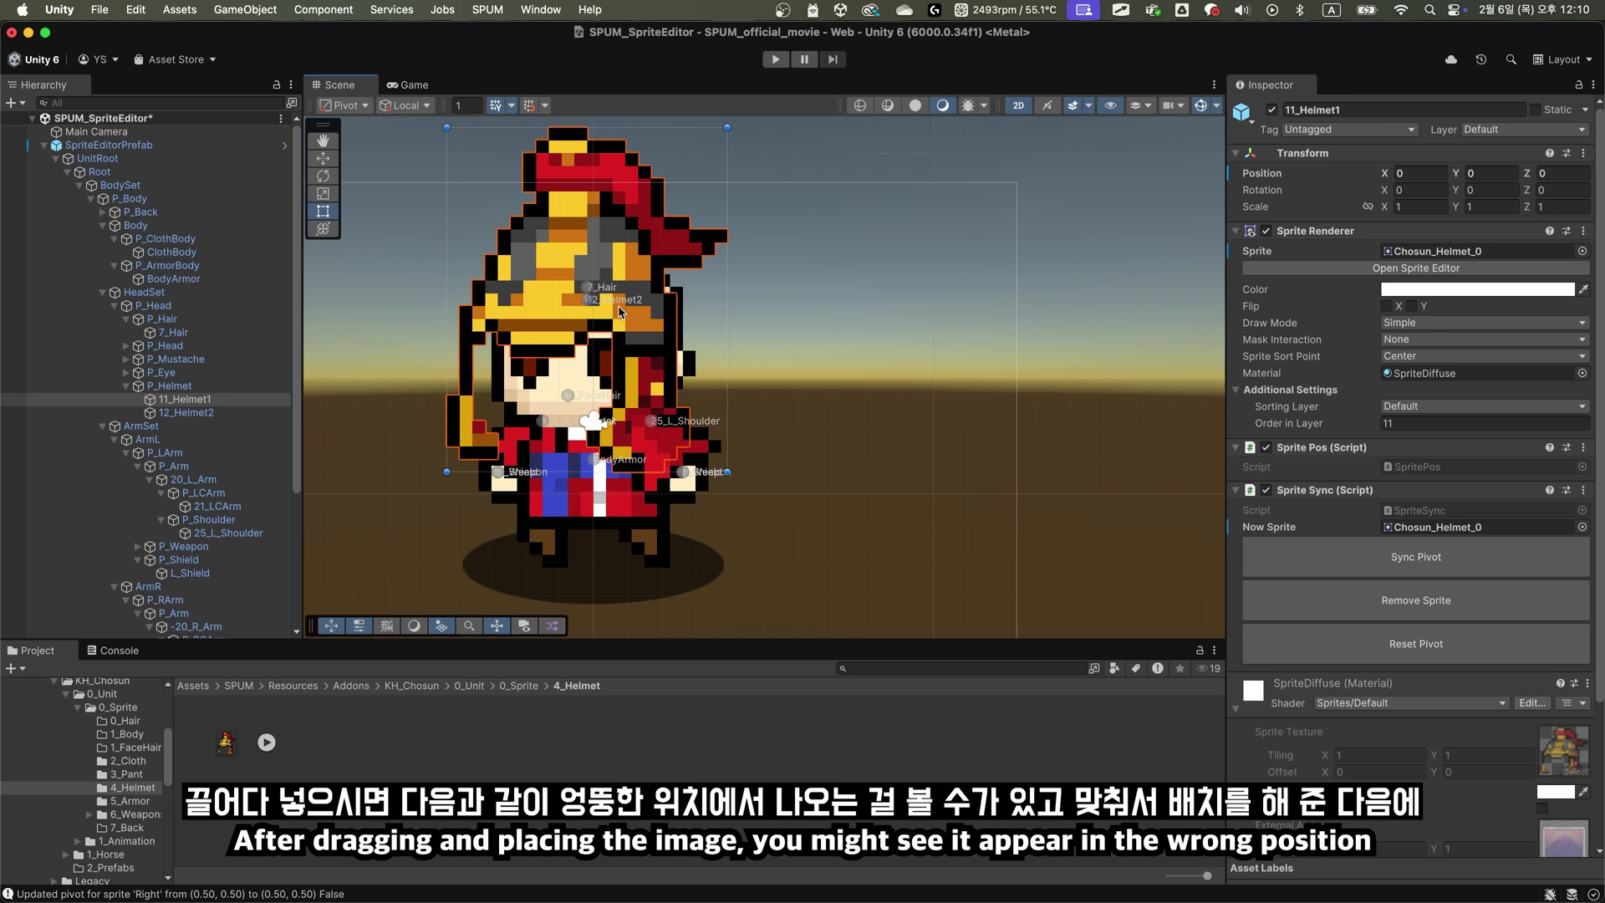
pyautogui.moveTo(619, 312)
pyautogui.mouseDown()
pyautogui.moveTo(636, 289)
pyautogui.moveTo(644, 305)
pyautogui.mouseUp()
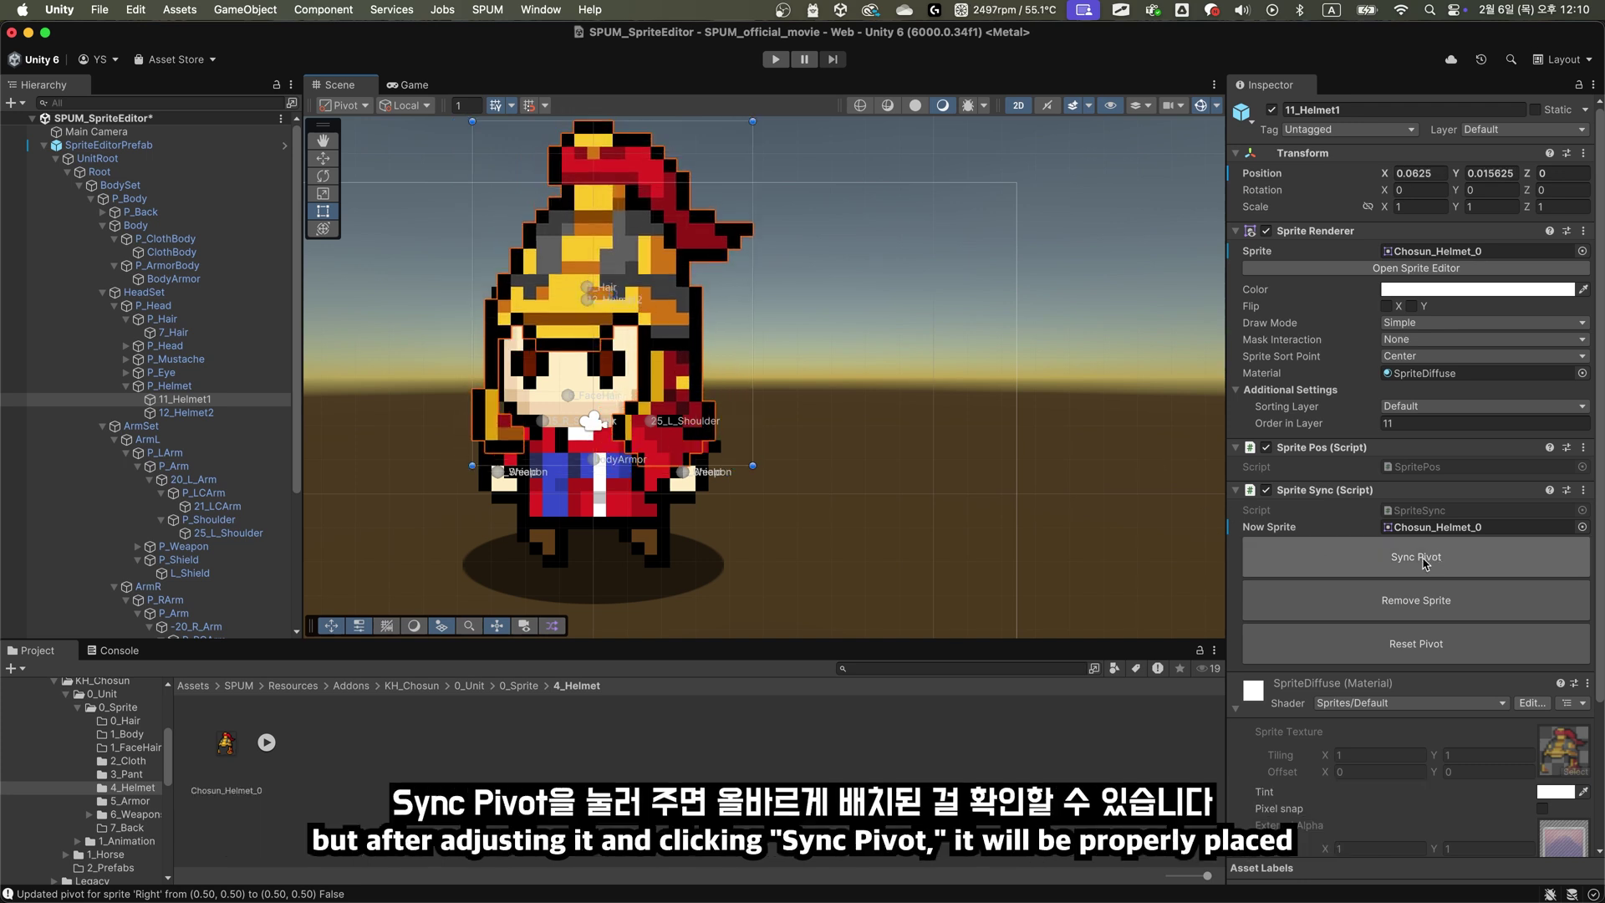
pyautogui.click(1424, 562)
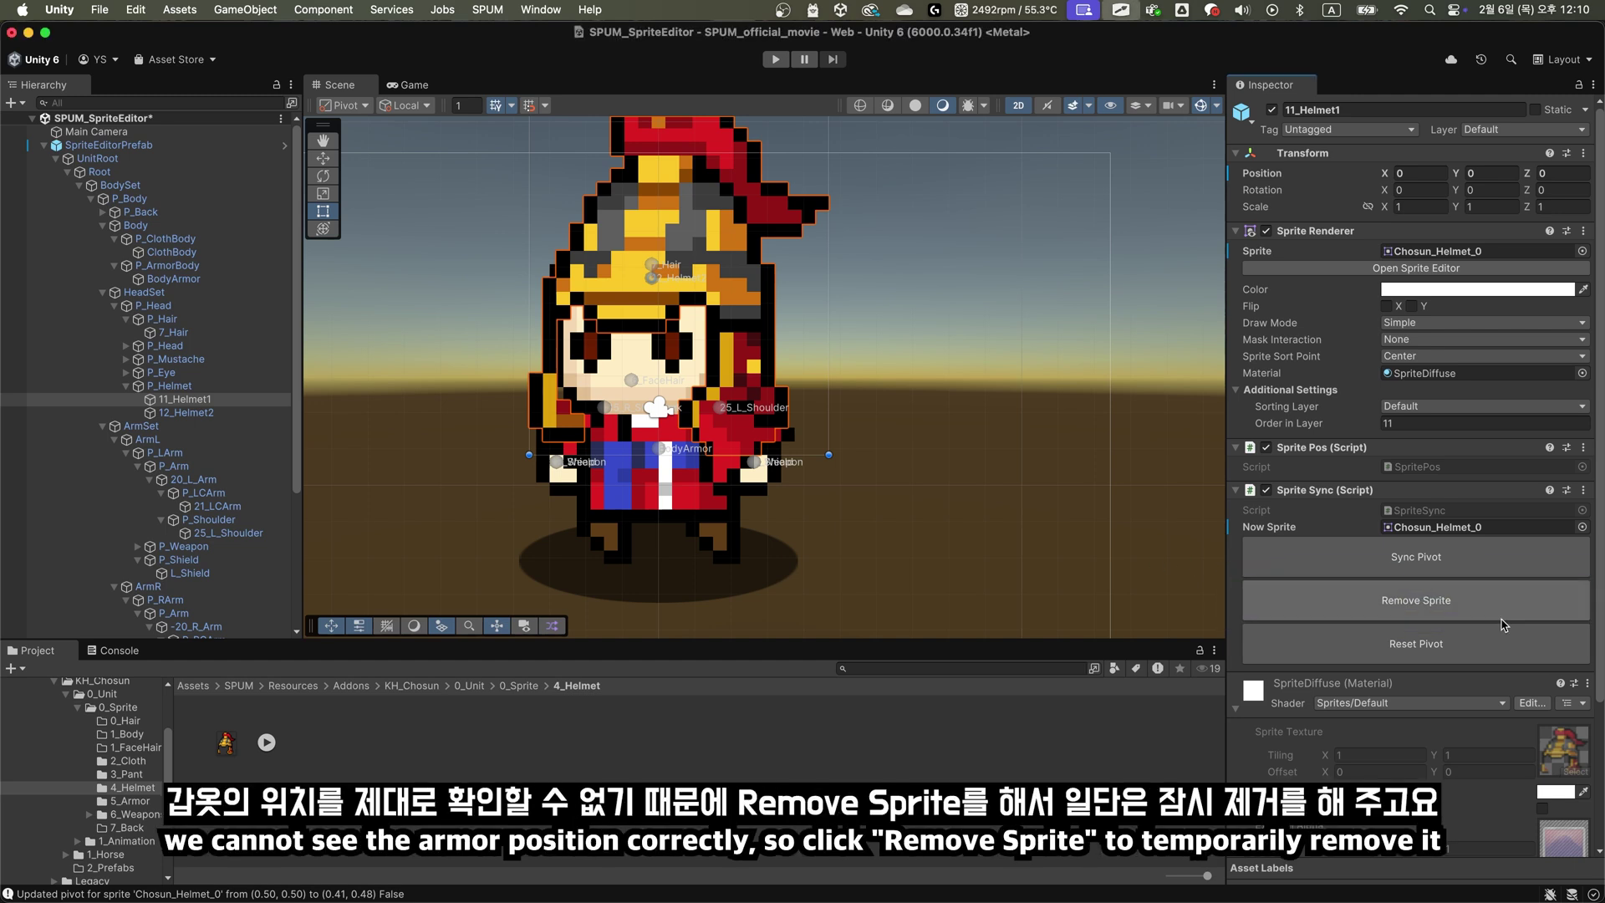
# Remove the helmet sprite from 11_Helmet1 and select BodyArmor under P_ArmorBody
pyautogui.click(1476, 612)
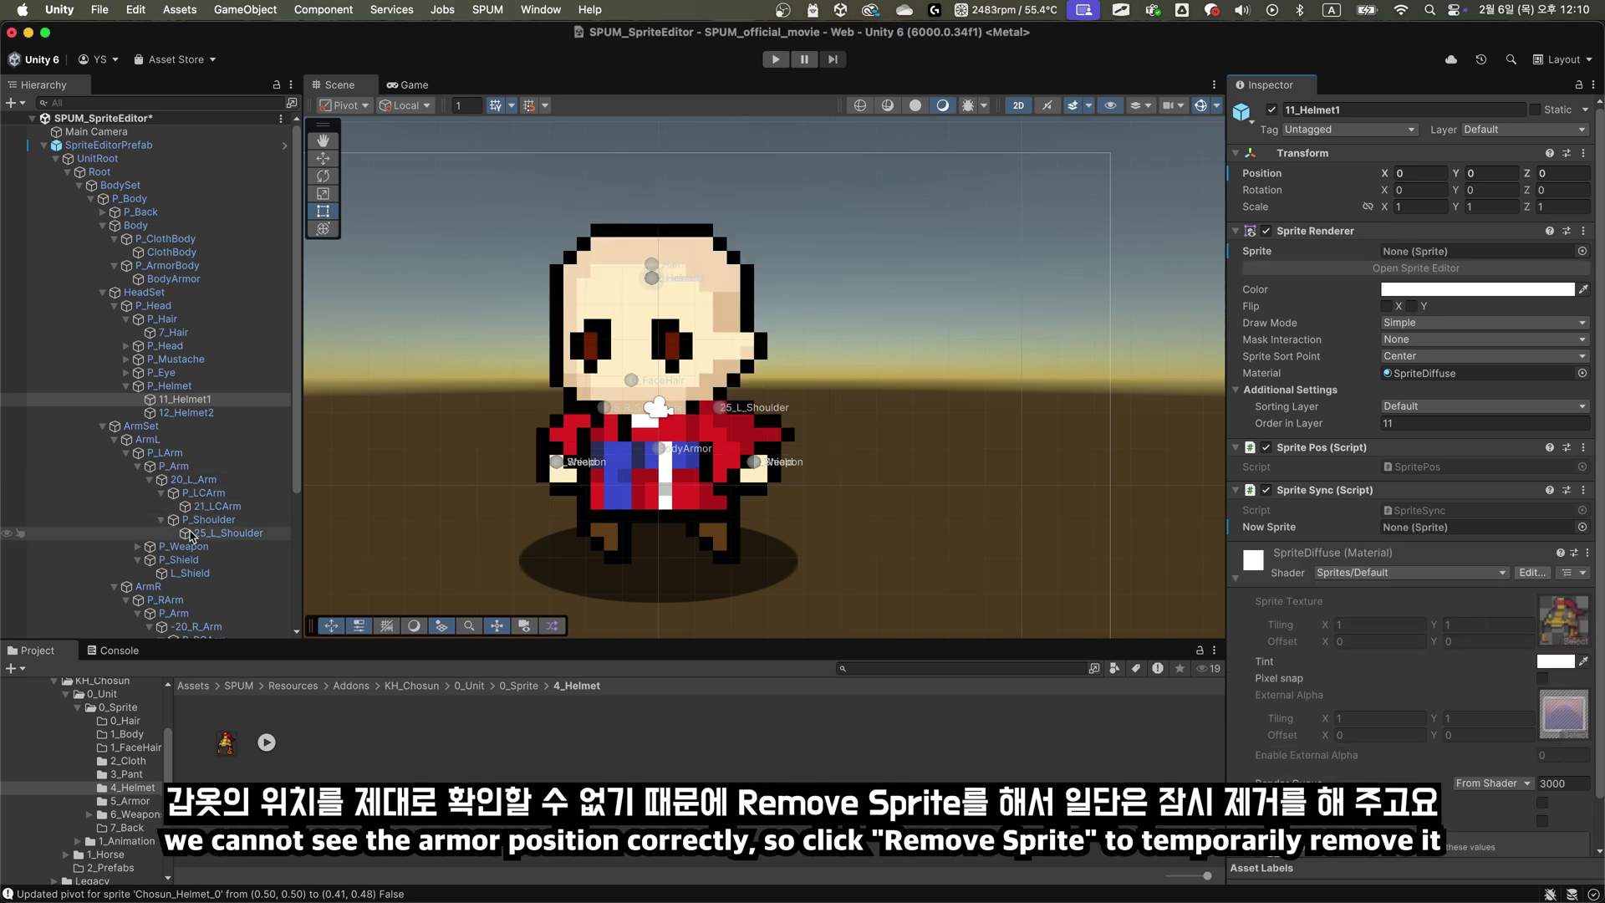
pyautogui.scroll(-3, 199, 533)
pyautogui.scroll(-3, 199, 533)
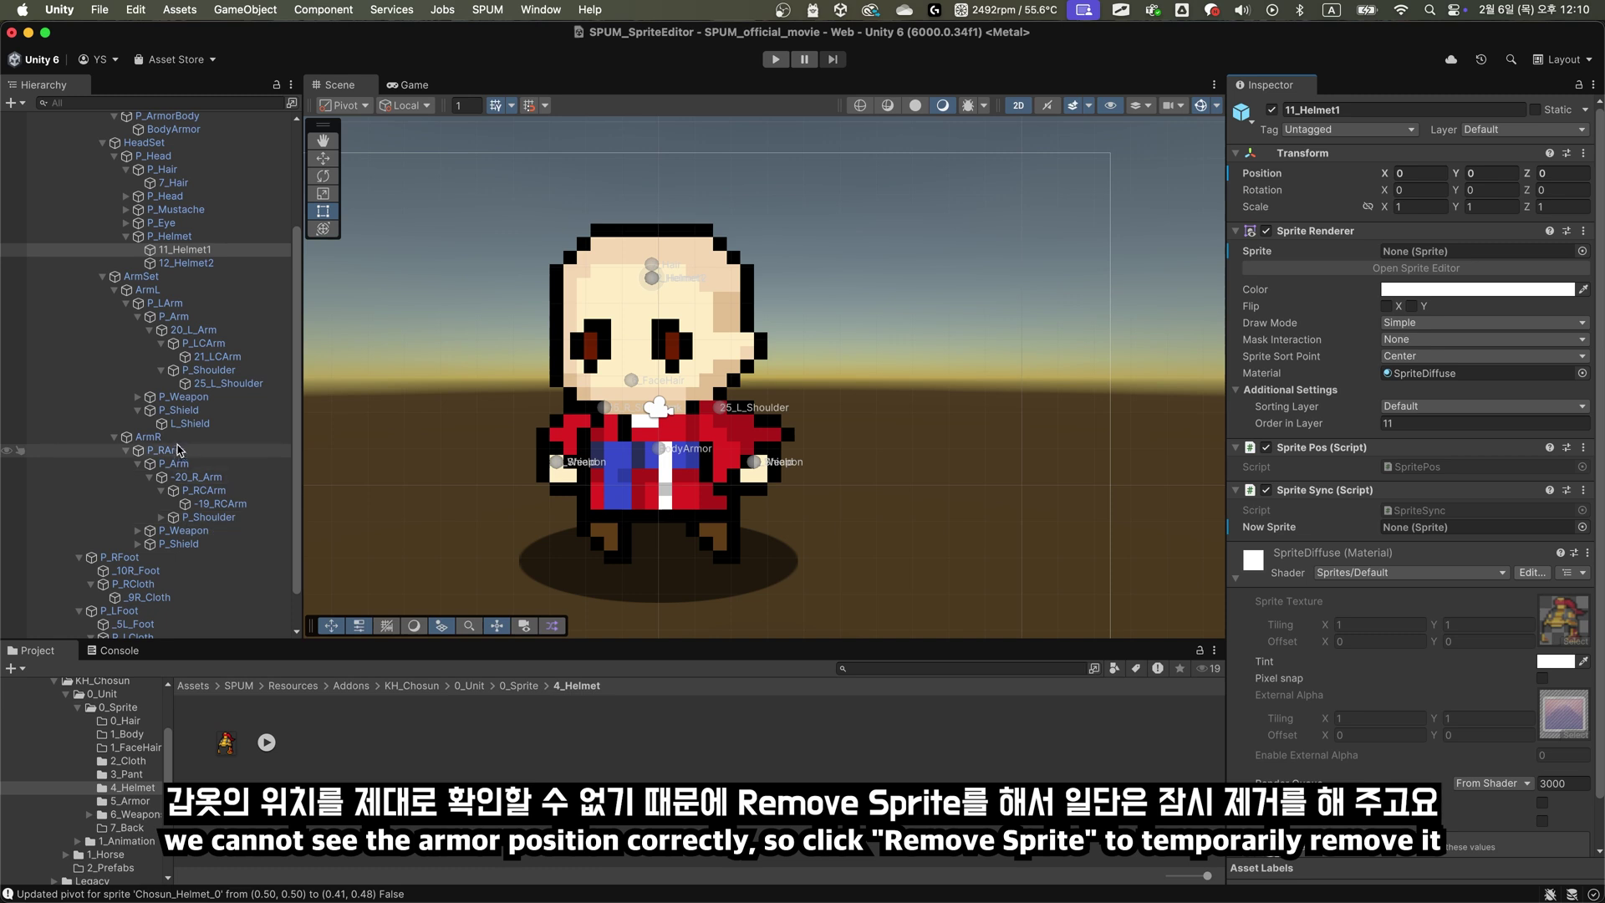
pyautogui.scroll(5, 159, 376)
pyautogui.click(138, 282)
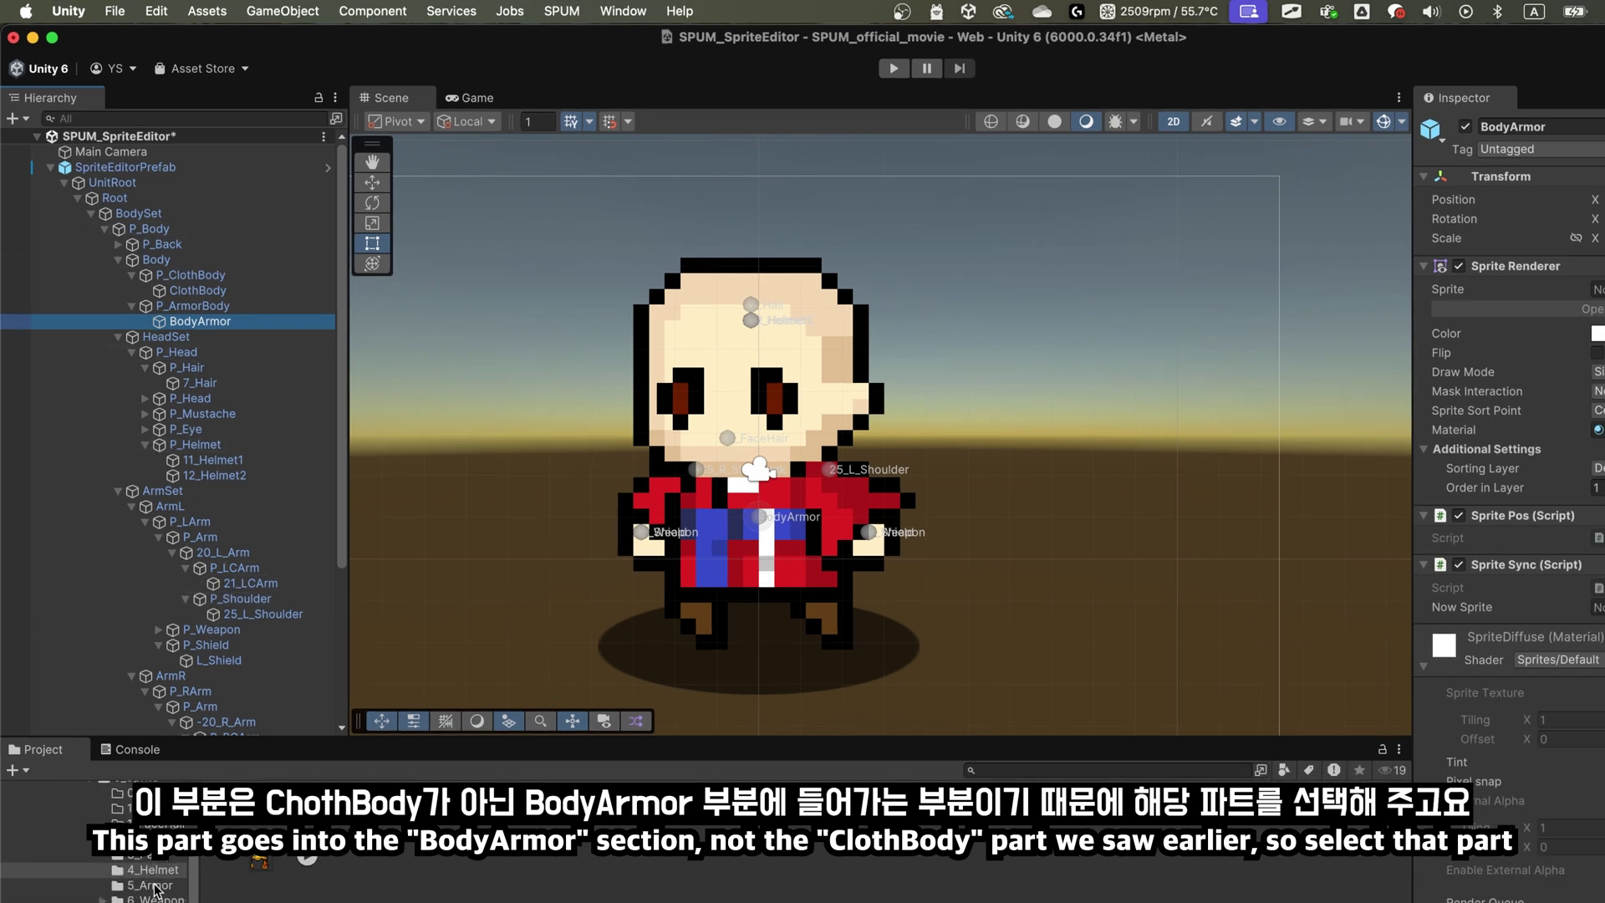
# Assign the Body sprite from 5_Armor to BodyArmor, fit it over the torso and sync its pivot
pyautogui.moveTo(316, 742); pyautogui.dragTo(1428, 528)
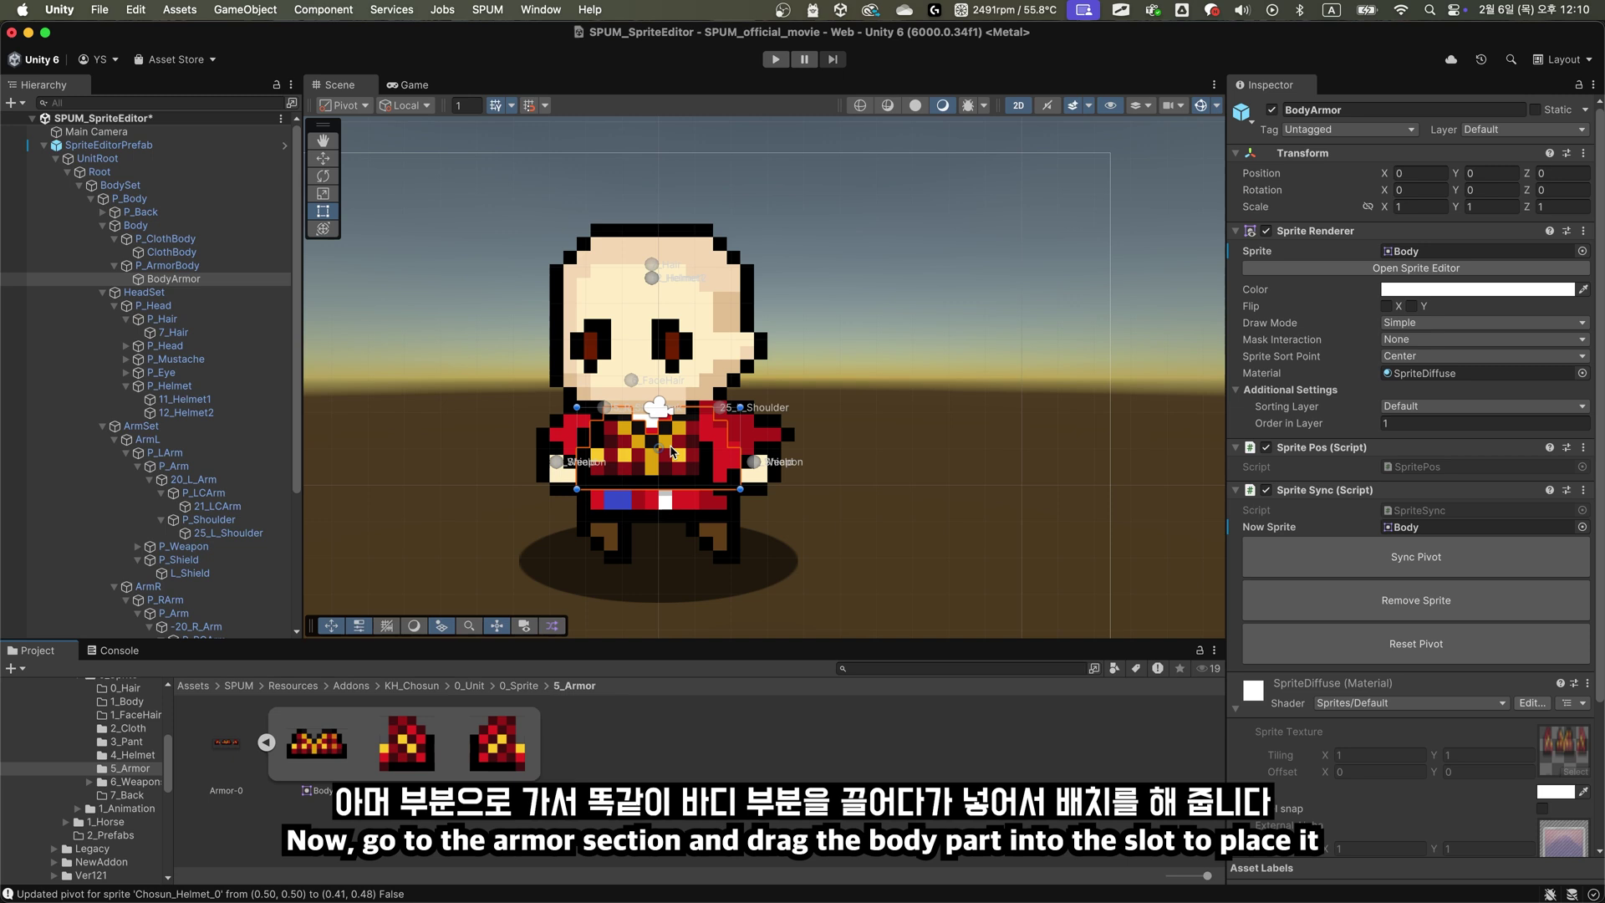
pyautogui.scroll(3, 660, 468)
pyautogui.moveTo(644, 485)
pyautogui.mouseDown()
pyautogui.moveTo(651, 472)
pyautogui.moveTo(652, 490)
pyautogui.mouseUp()
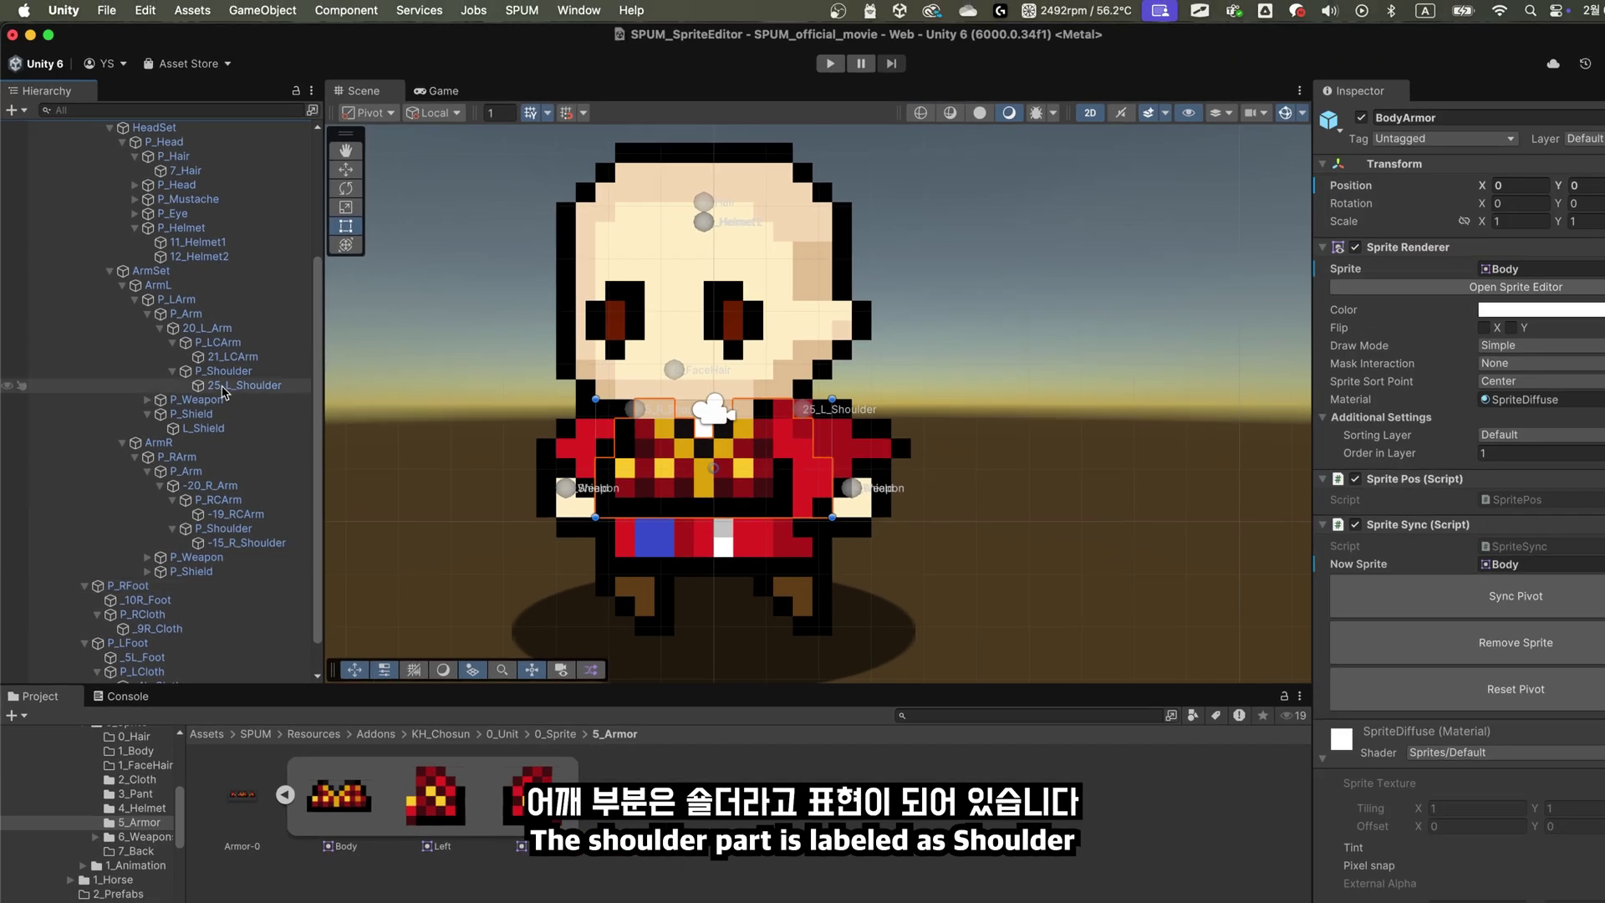
# Assign the armor's Left sprite to 25_L_Shoulder and its Right sprite to -15_R_Shoulder, fit each to its shoulder and sync both pivots
pyautogui.click(223, 387)
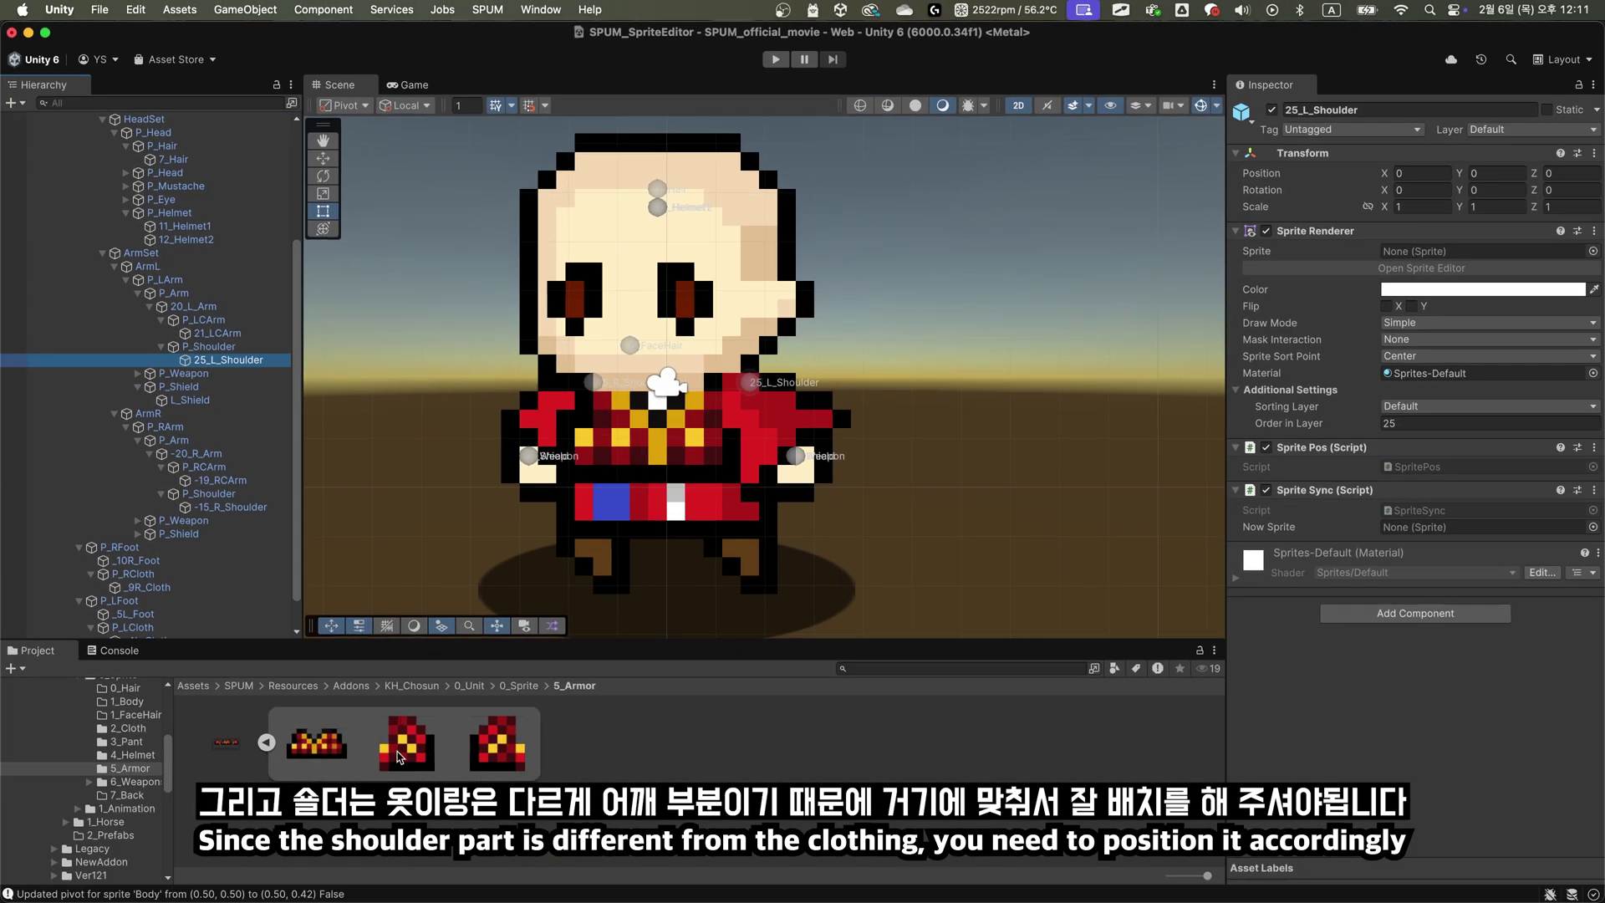
pyautogui.moveTo(1394, 533); pyautogui.dragTo(1394, 532)
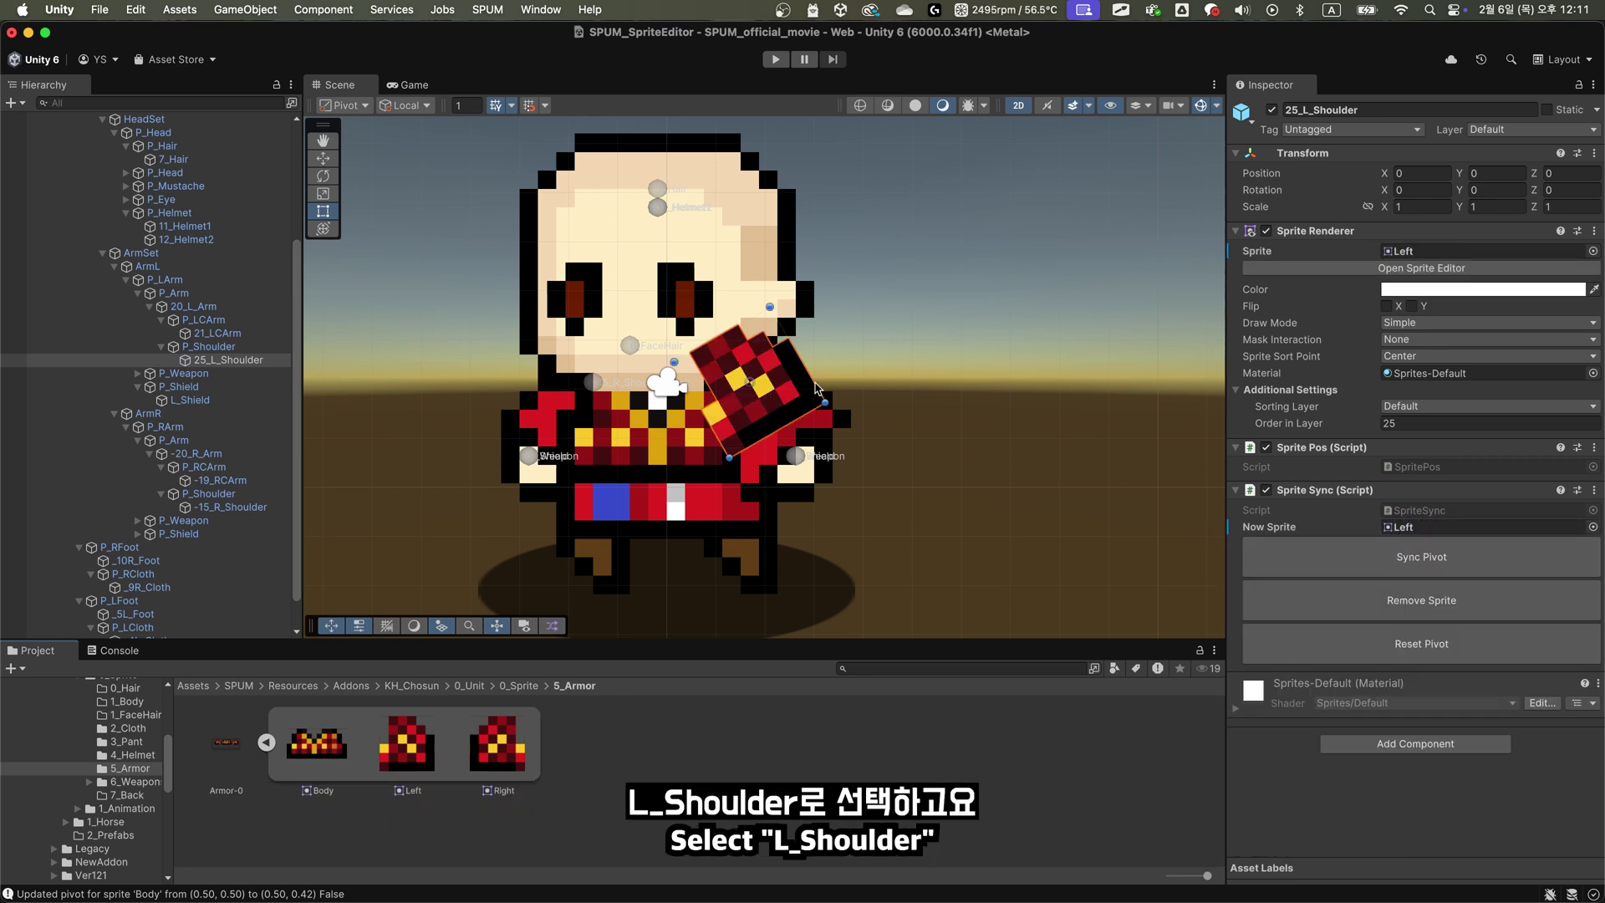
pyautogui.moveTo(770, 399)
pyautogui.mouseDown()
pyautogui.moveTo(797, 396)
pyautogui.moveTo(791, 410)
pyautogui.mouseUp()
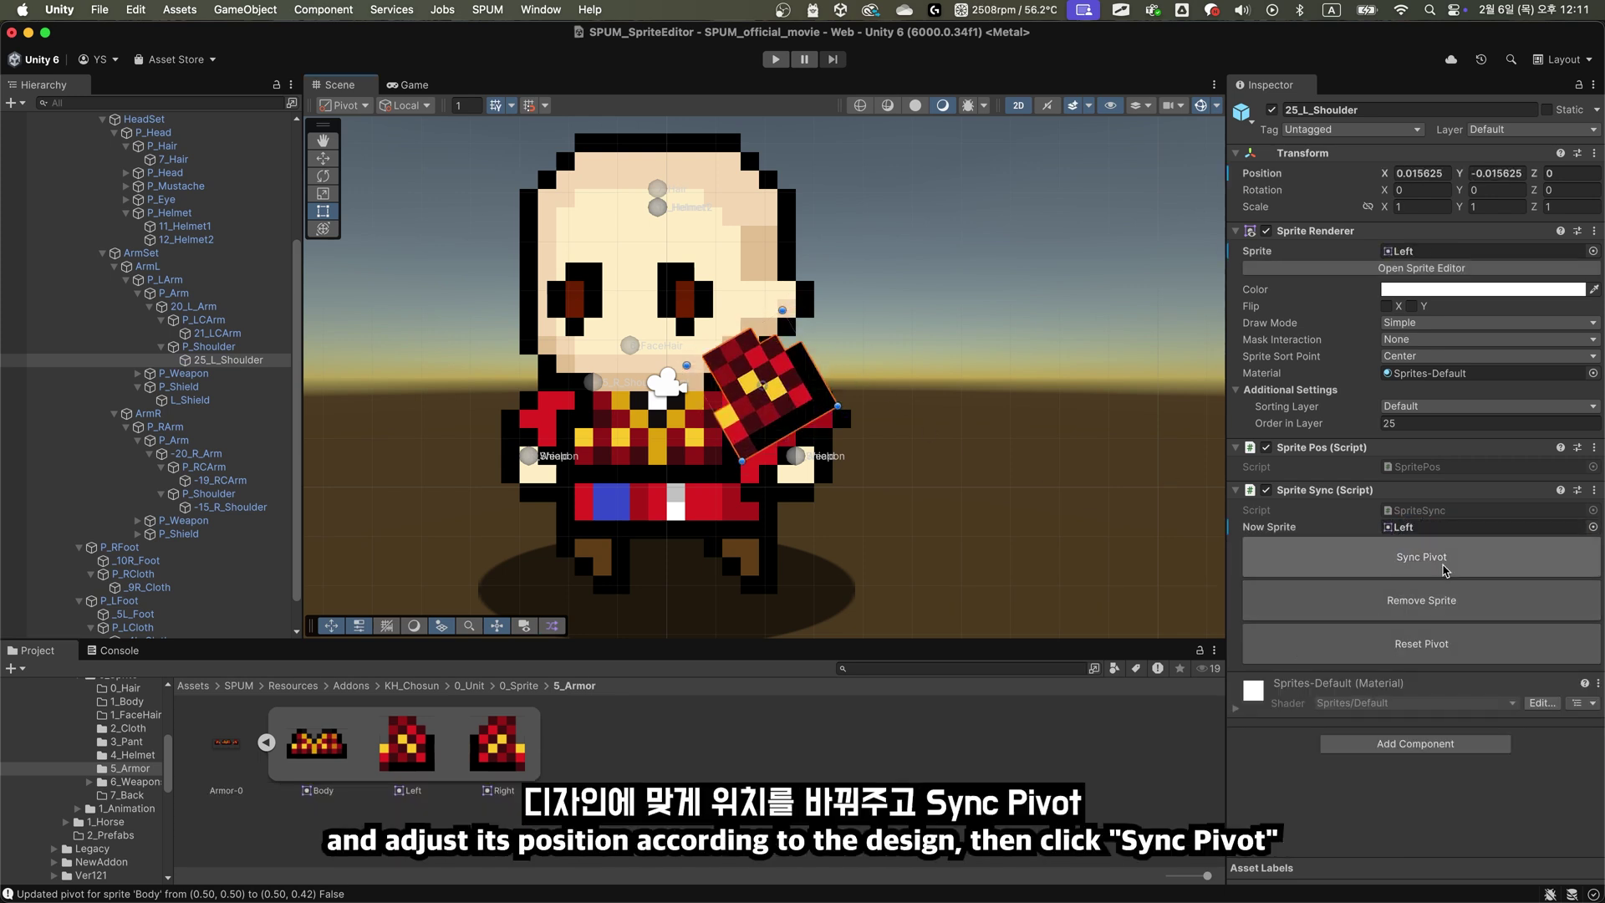
pyautogui.click(1421, 557)
pyautogui.click(256, 504)
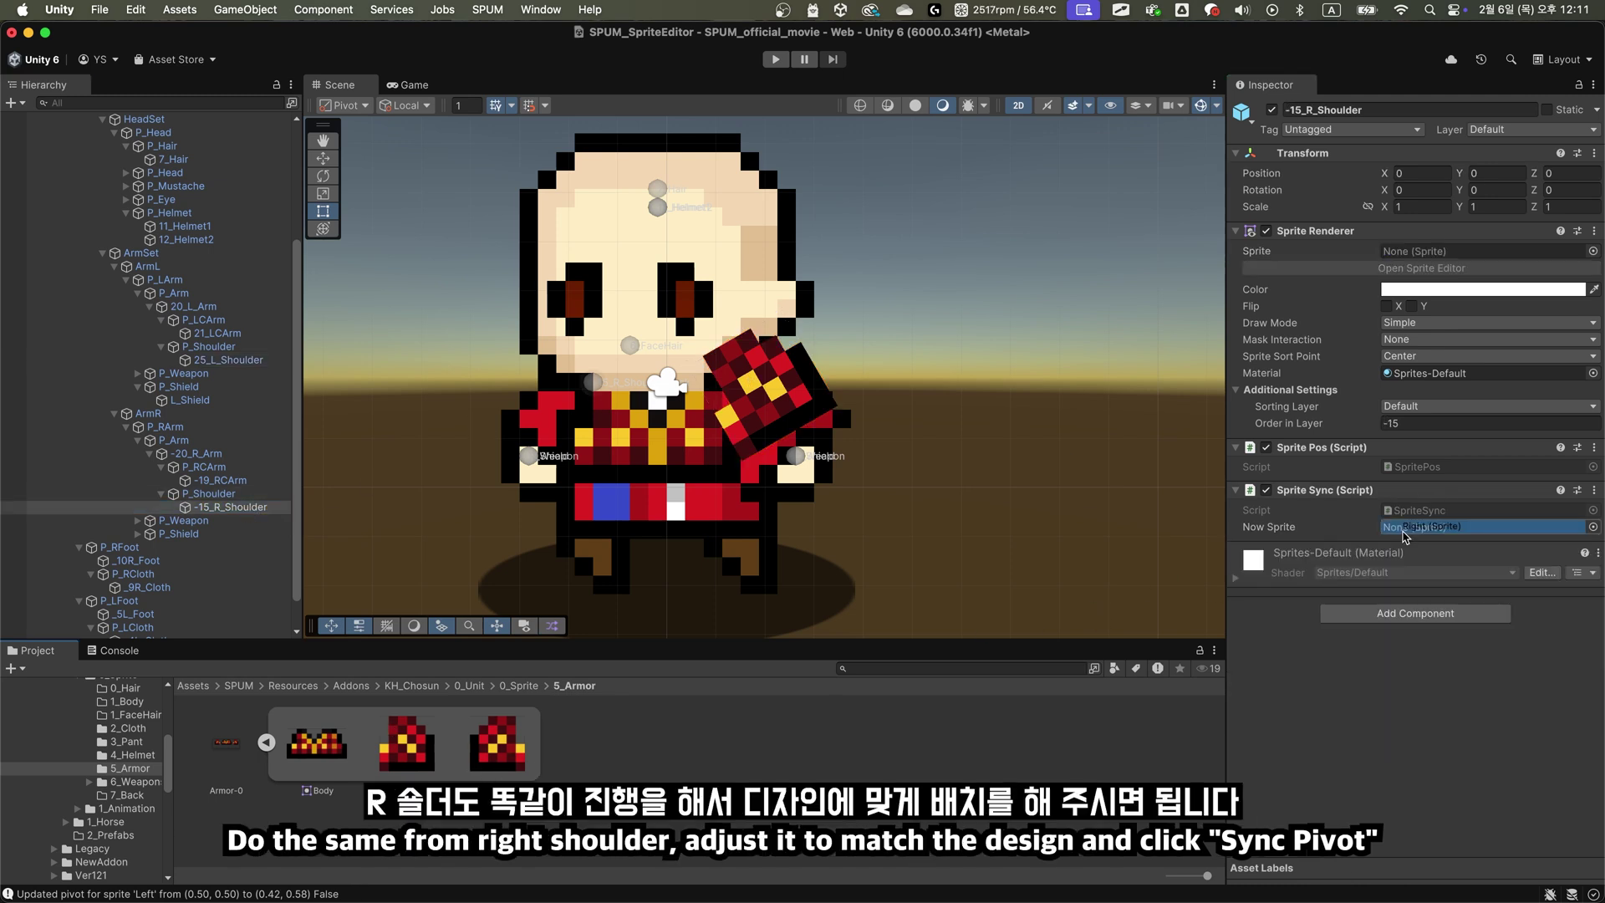
pyautogui.moveTo(1404, 535); pyautogui.dragTo(1404, 536)
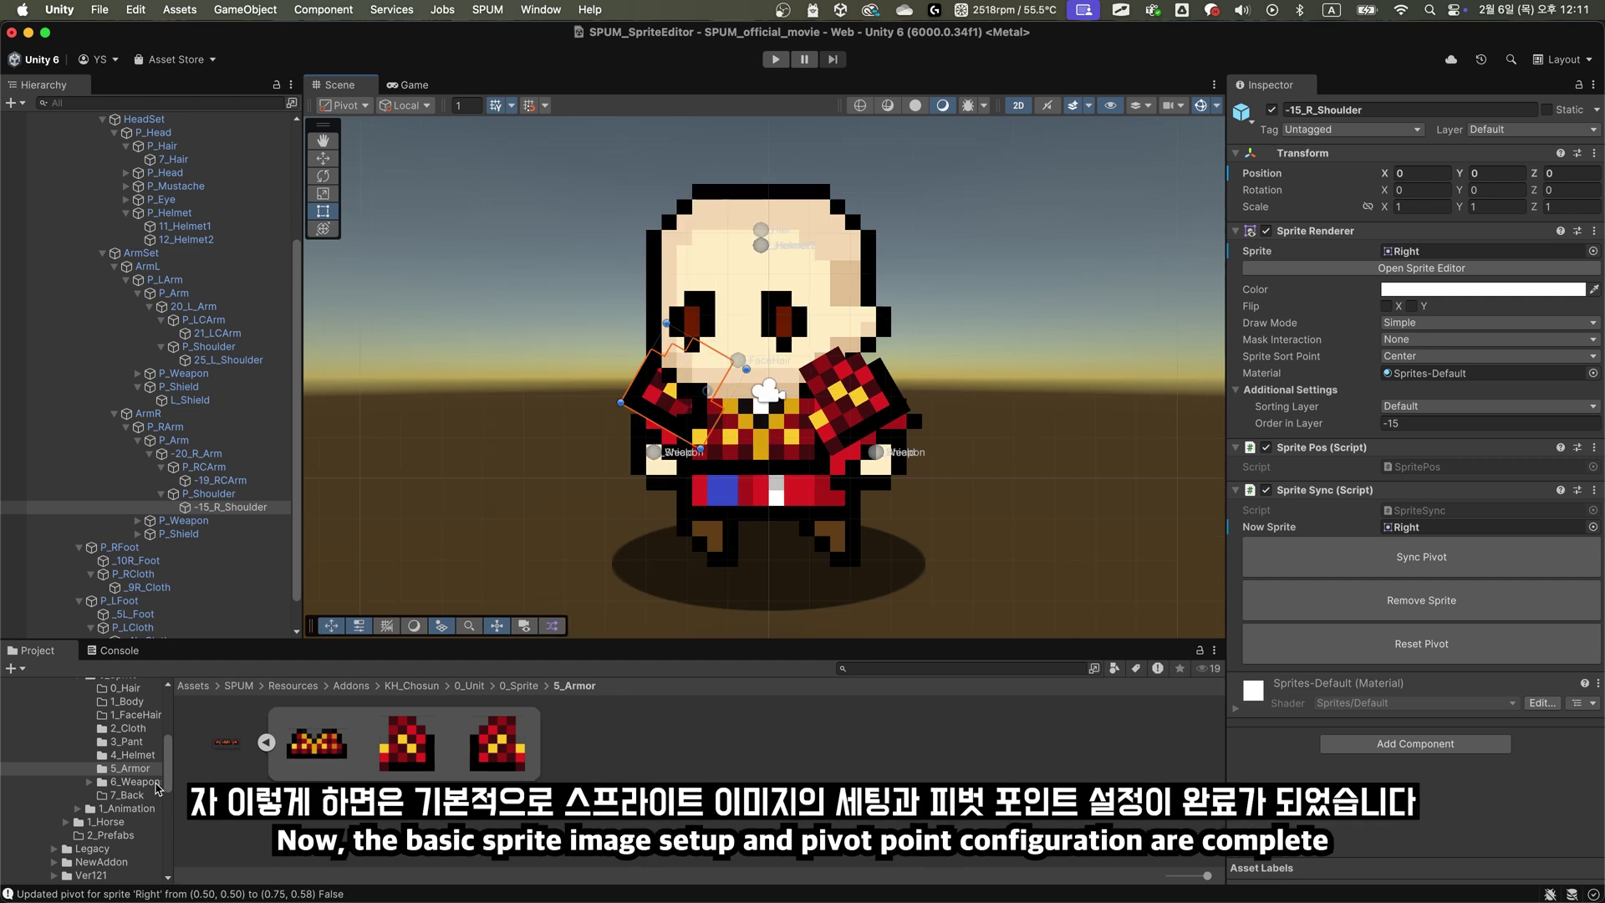
# Open SPUM_Scene without saving the current scene, and regenerate the data and load the packages on SPUM_Manager
pyautogui.moveTo(165, 782); pyautogui.dragTo(163, 817)
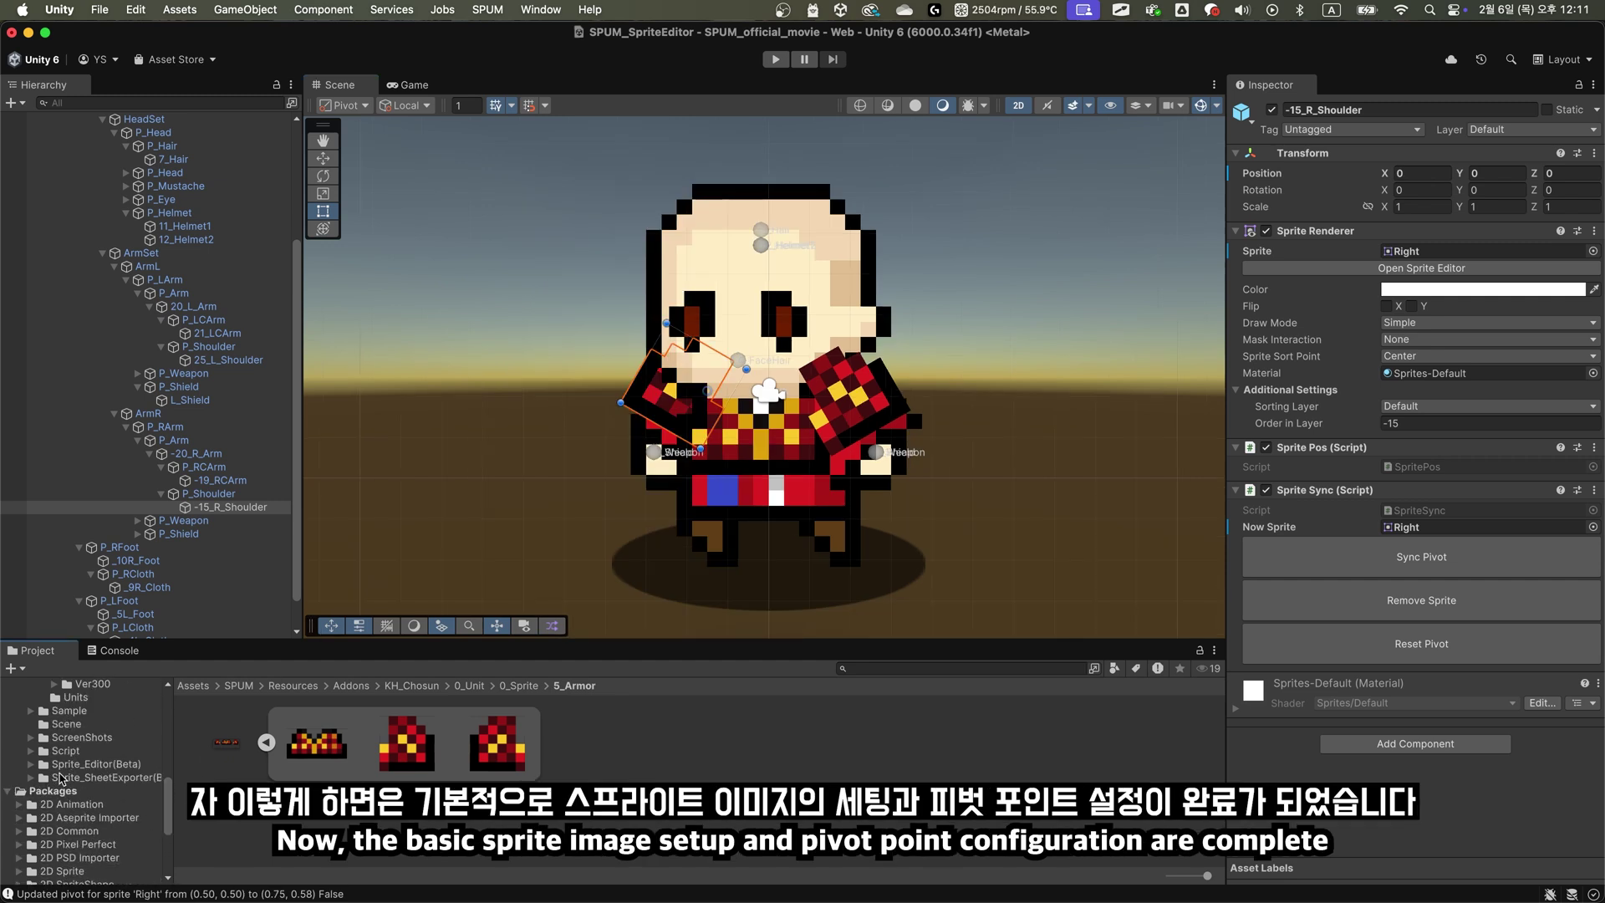
pyautogui.click(67, 724)
pyautogui.doubleClick(219, 752)
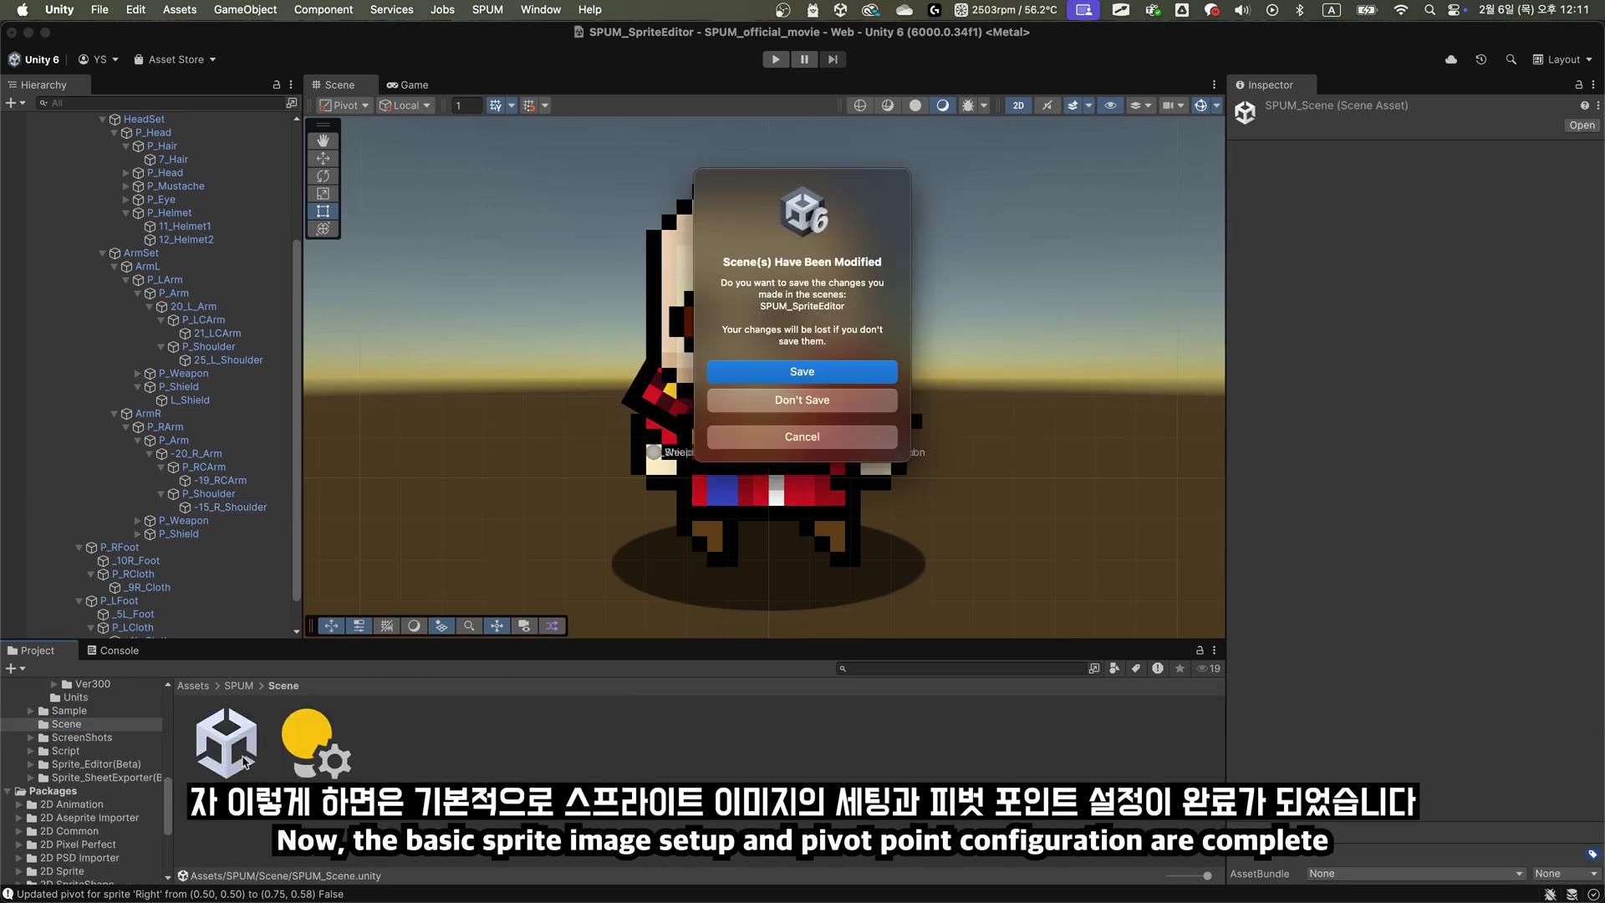
pyautogui.click(790, 401)
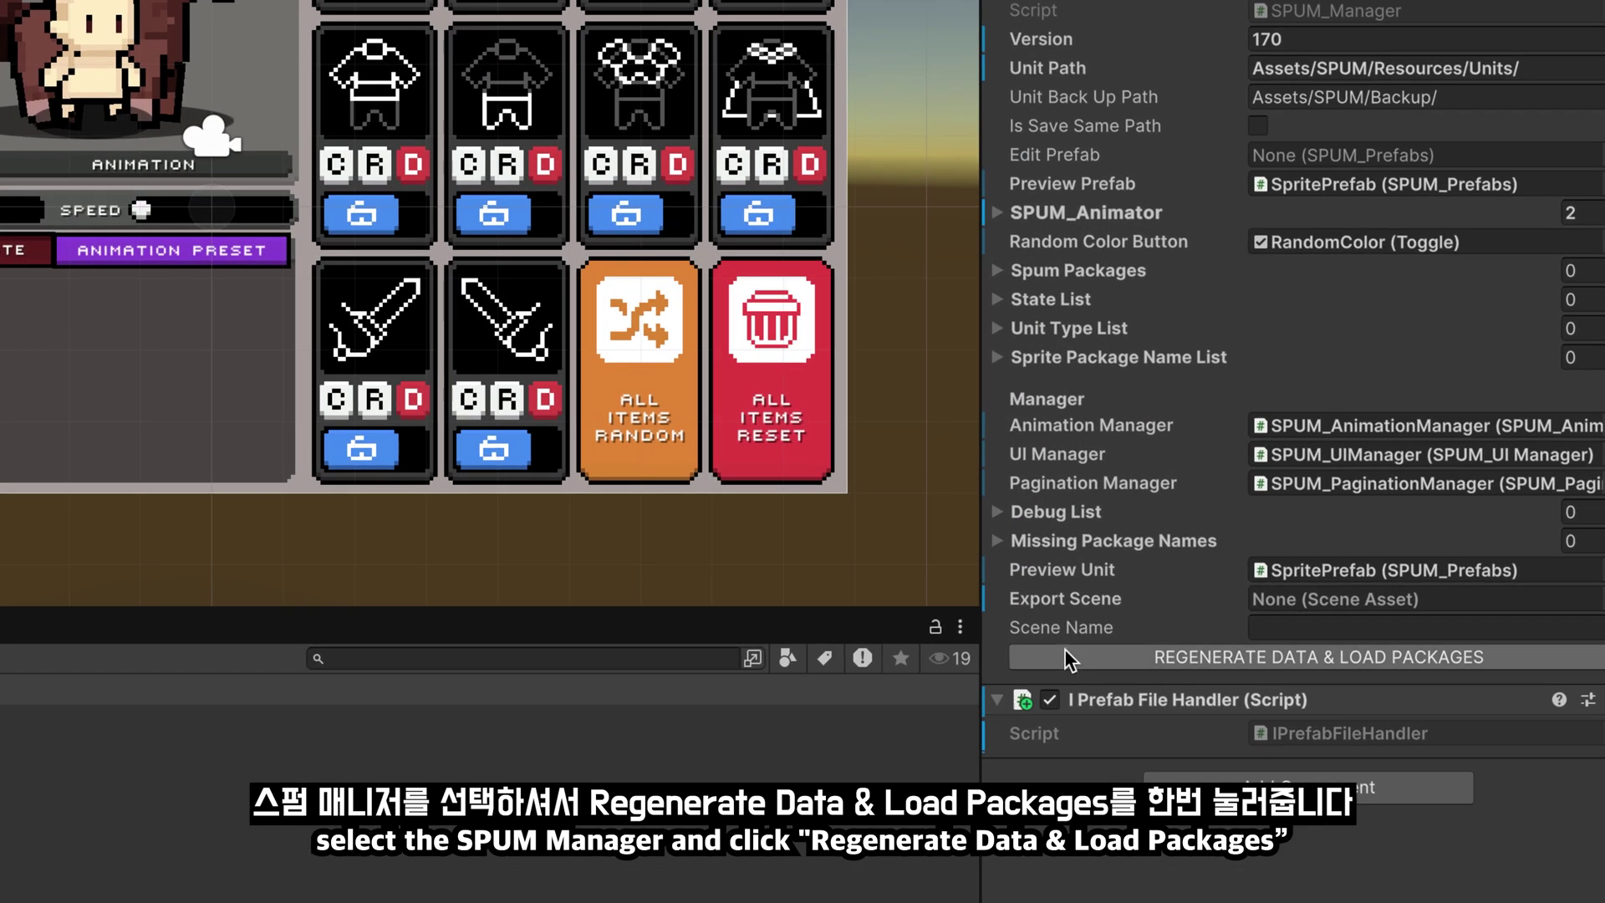
pyautogui.click(1453, 660)
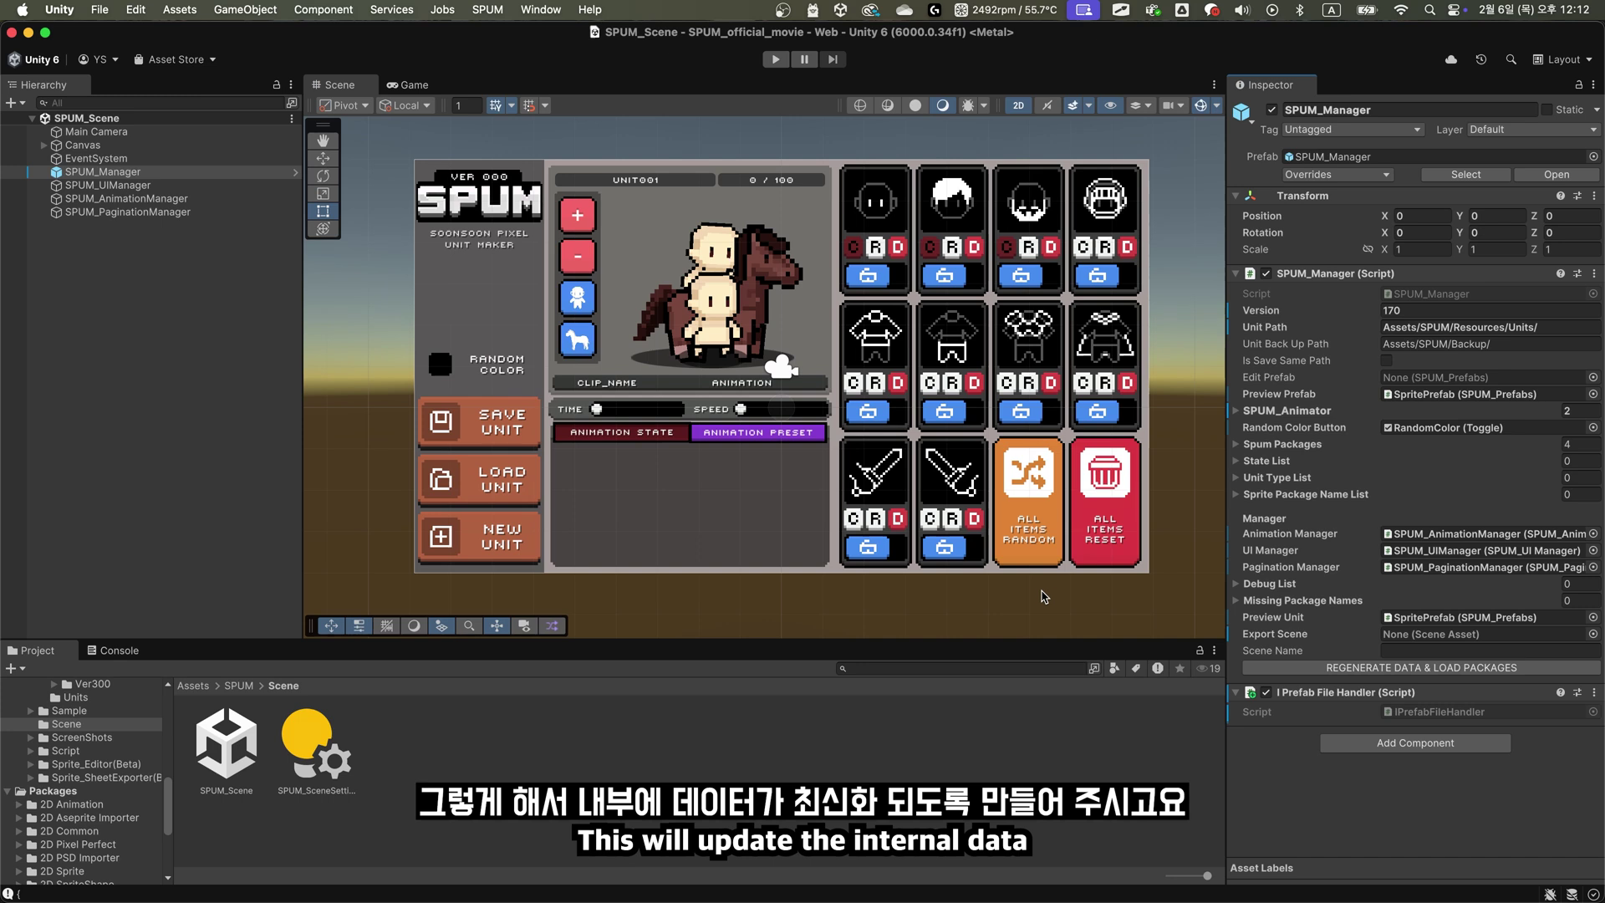
# Run the scene and equip the unit with the Chosun helmet, cloth, pants and armor
pyautogui.click(775, 59)
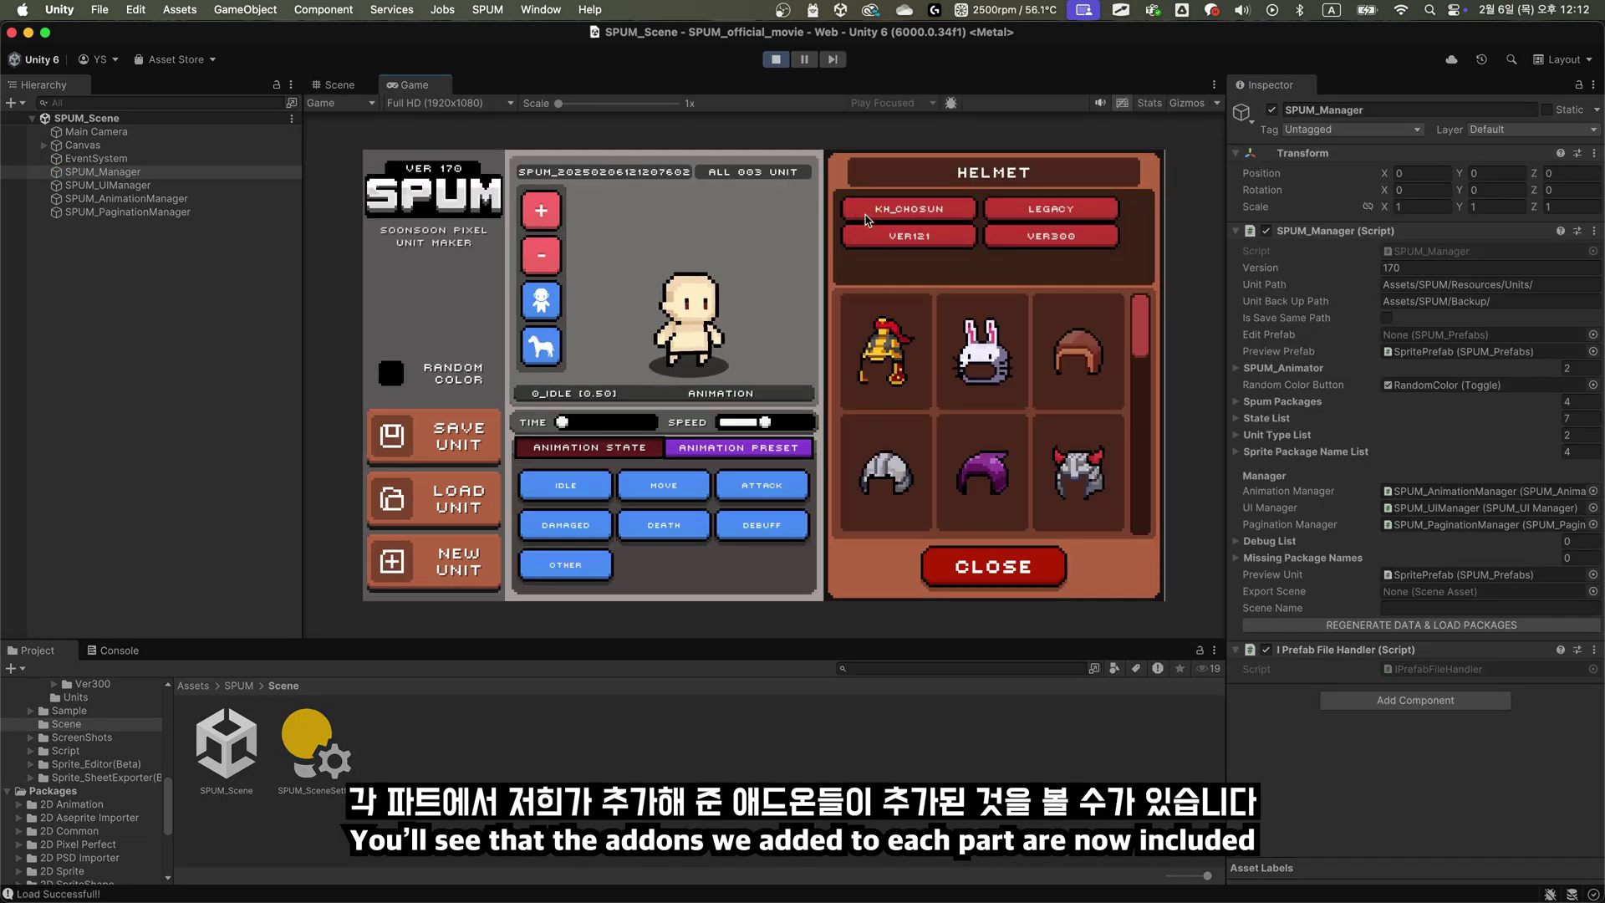
pyautogui.moveTo(814, 183); pyautogui.dragTo(990, 242)
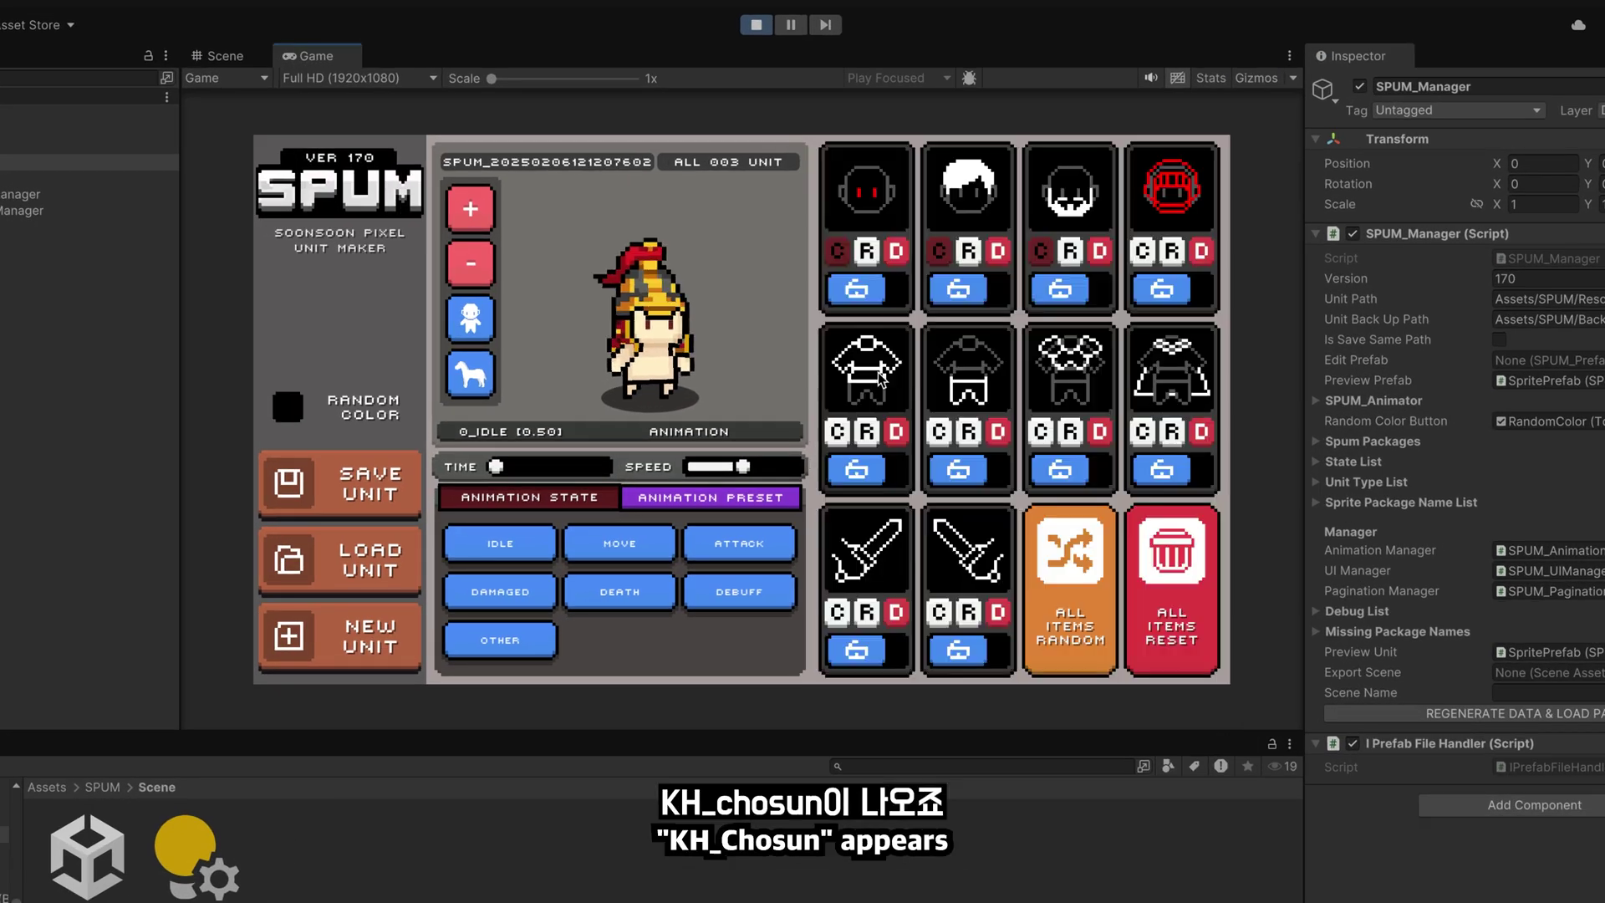
pyautogui.click(874, 372)
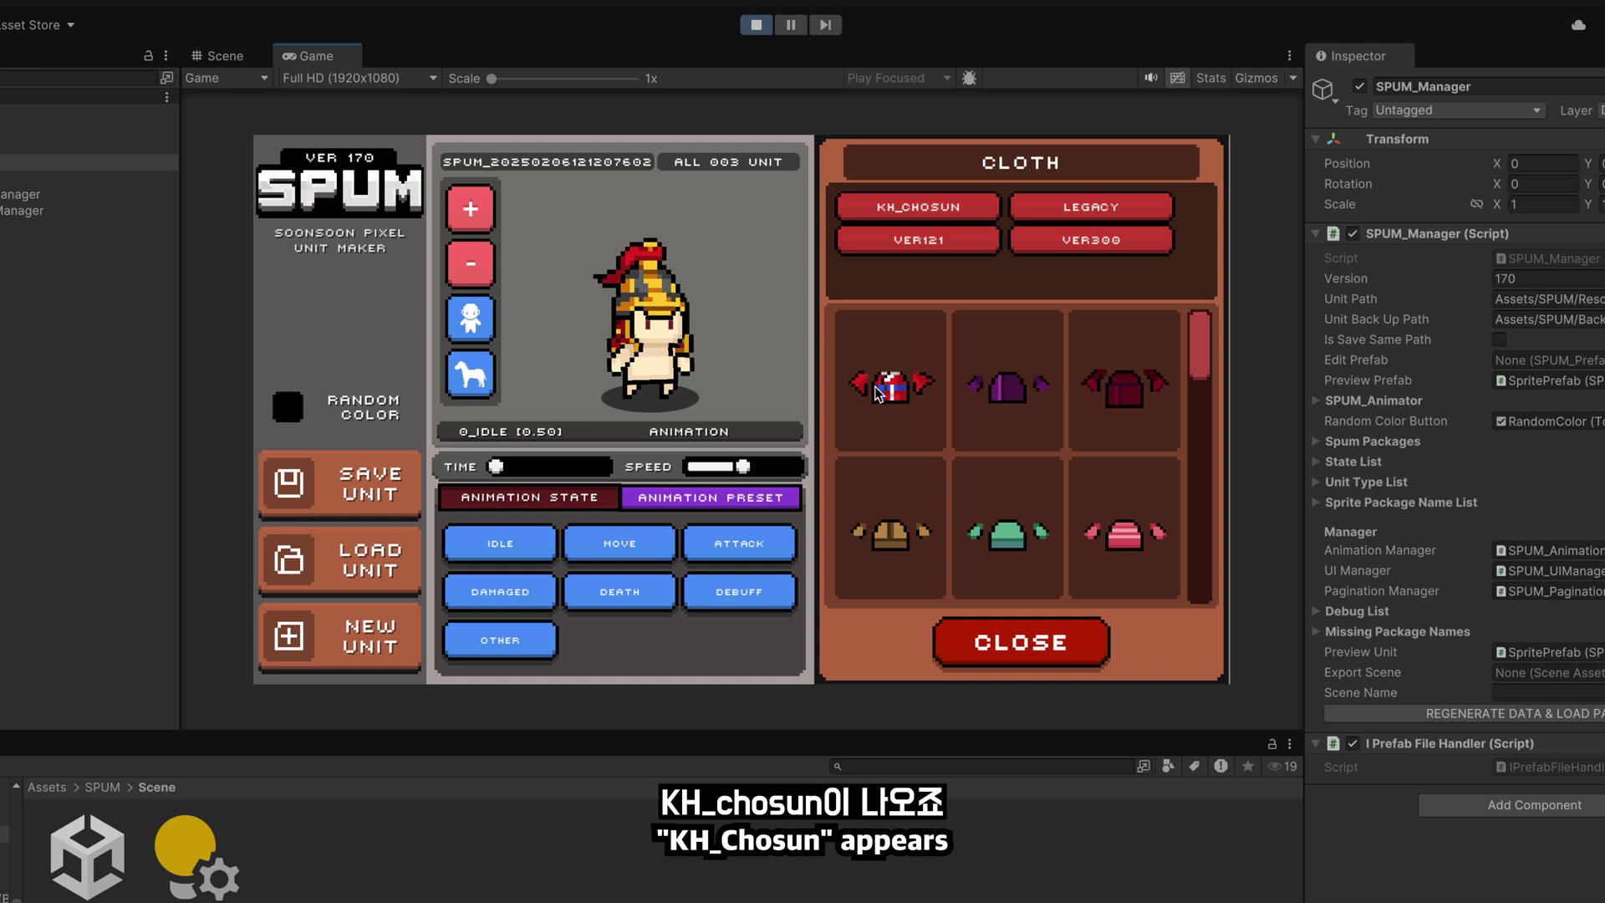
pyautogui.click(891, 389)
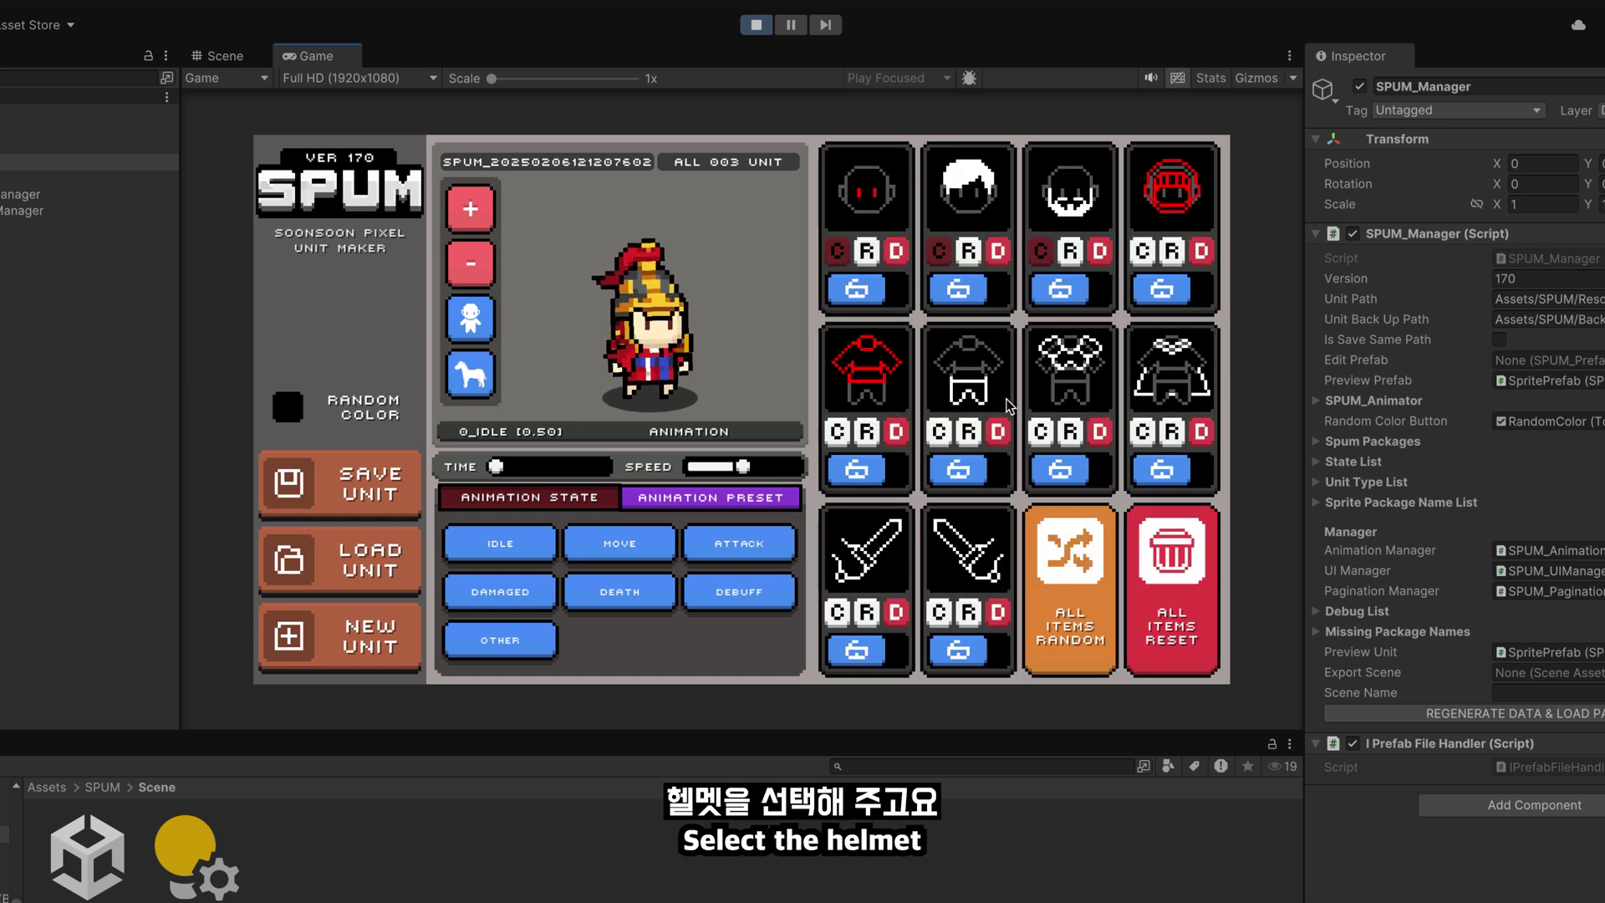
pyautogui.click(967, 388)
pyautogui.click(974, 435)
pyautogui.click(1062, 376)
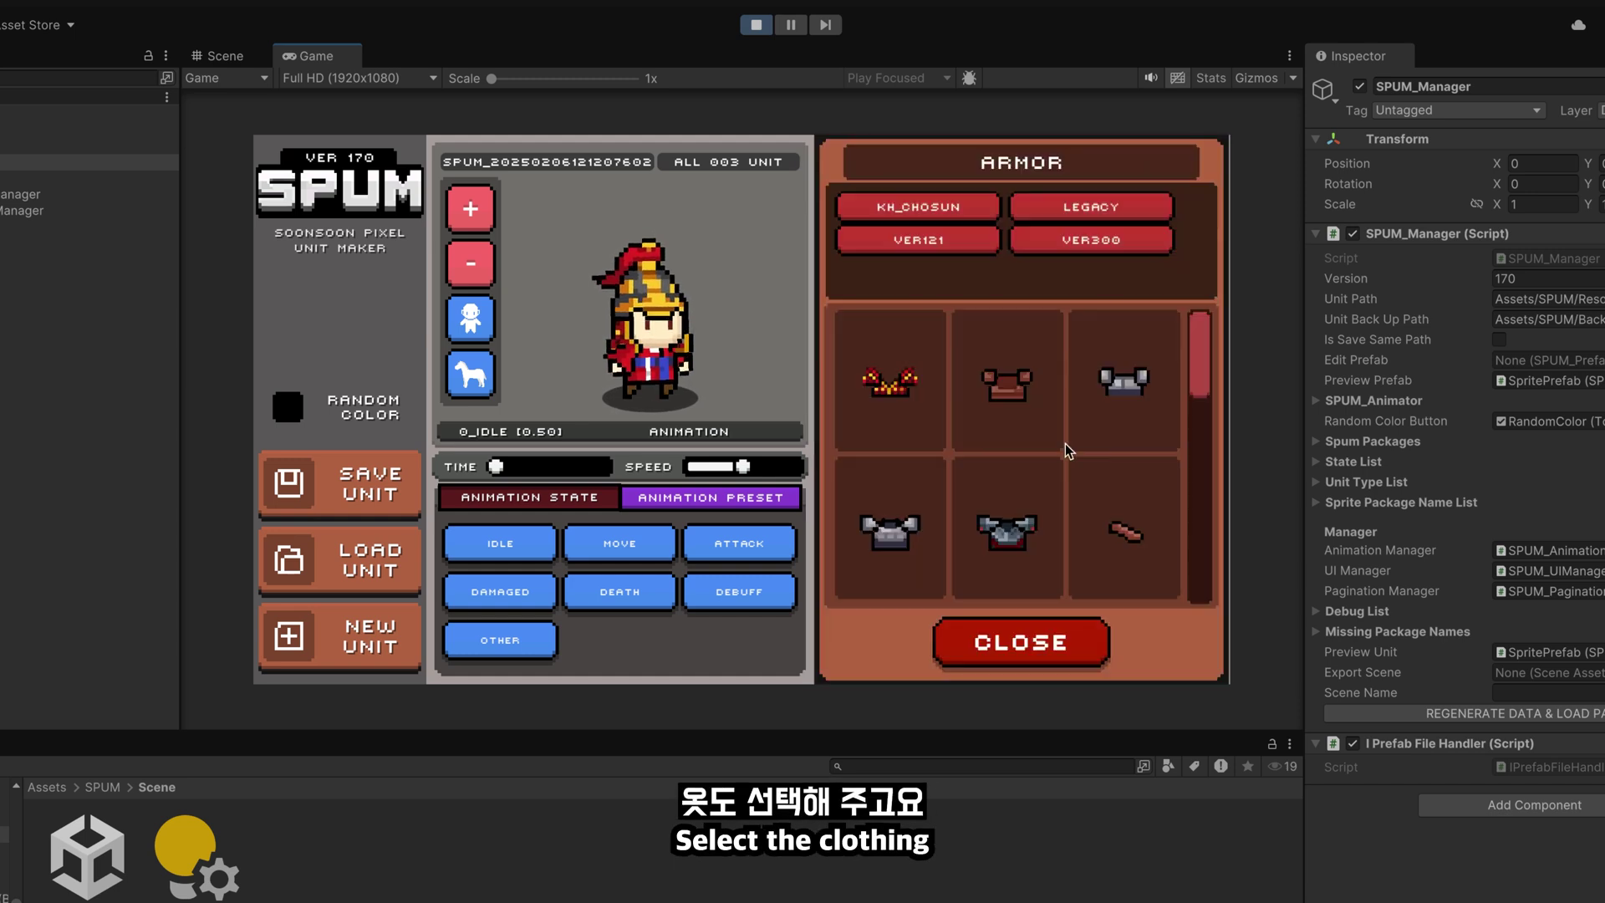
pyautogui.click(893, 384)
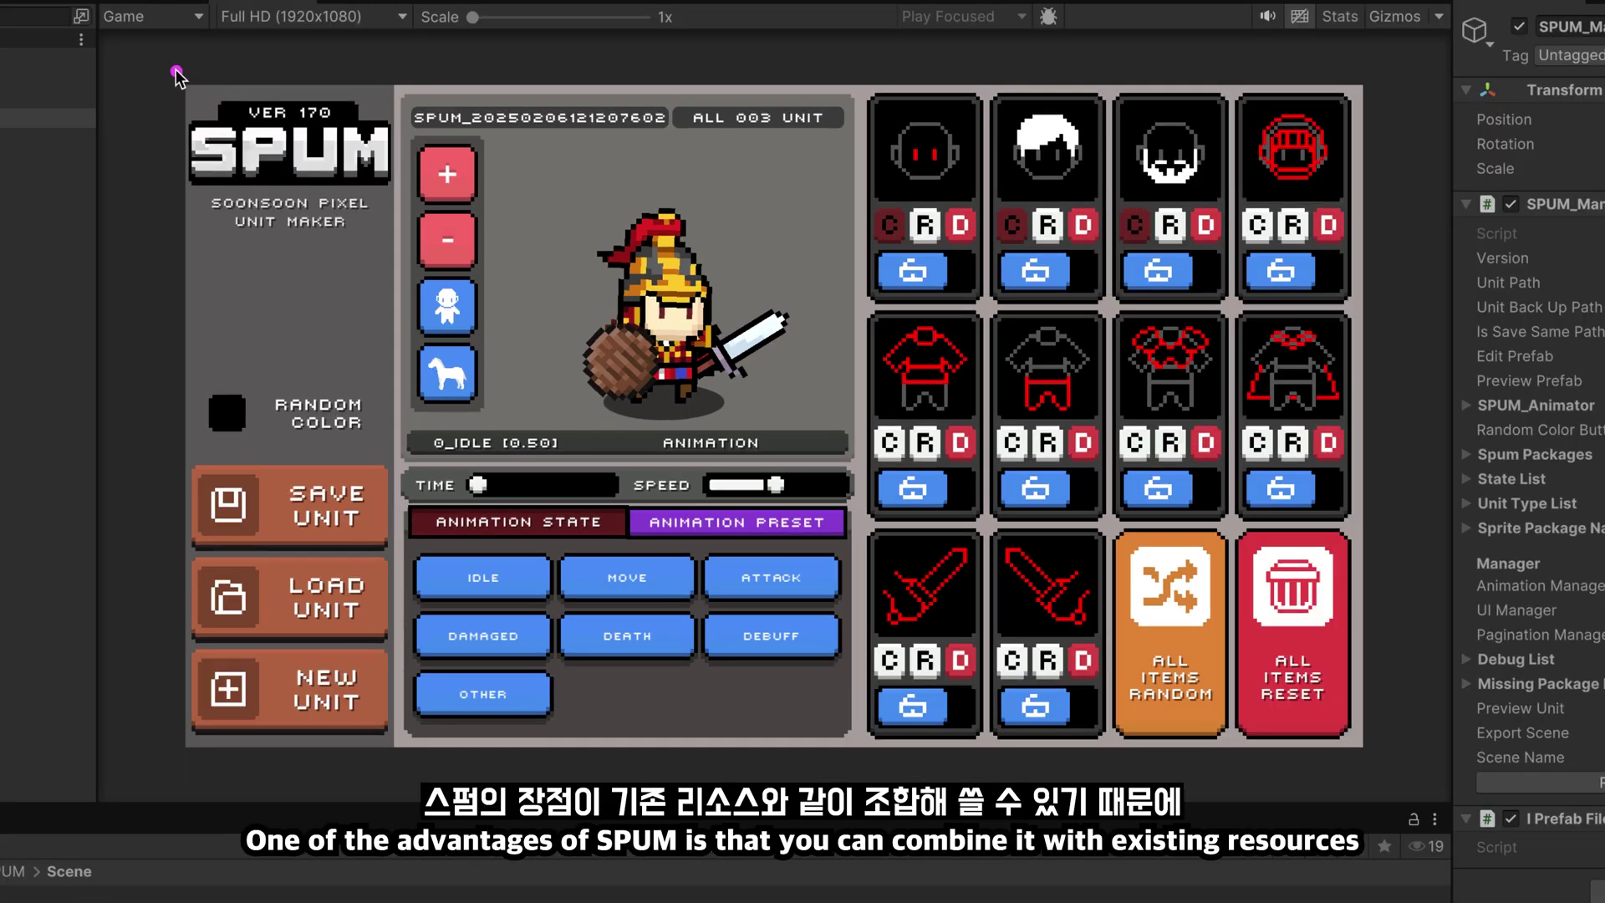
# Equip the unit with a back item, a sword and a round wooden shield, and mount it on the brown horse
pyautogui.moveTo(176, 75); pyautogui.dragTo(1398, 784)
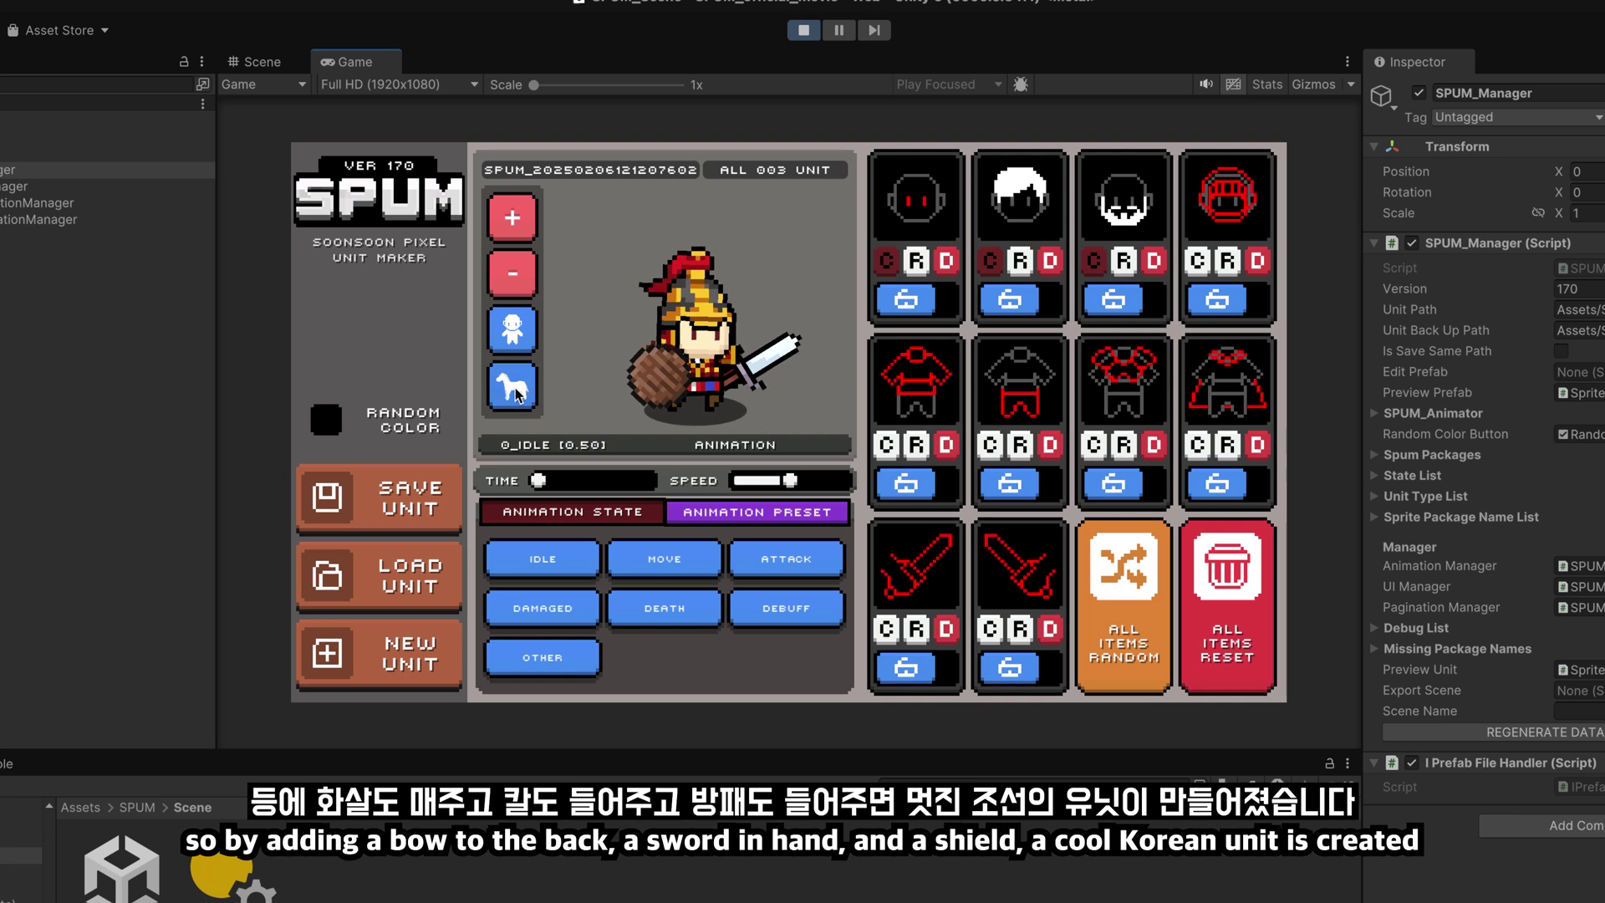
pyautogui.click(513, 387)
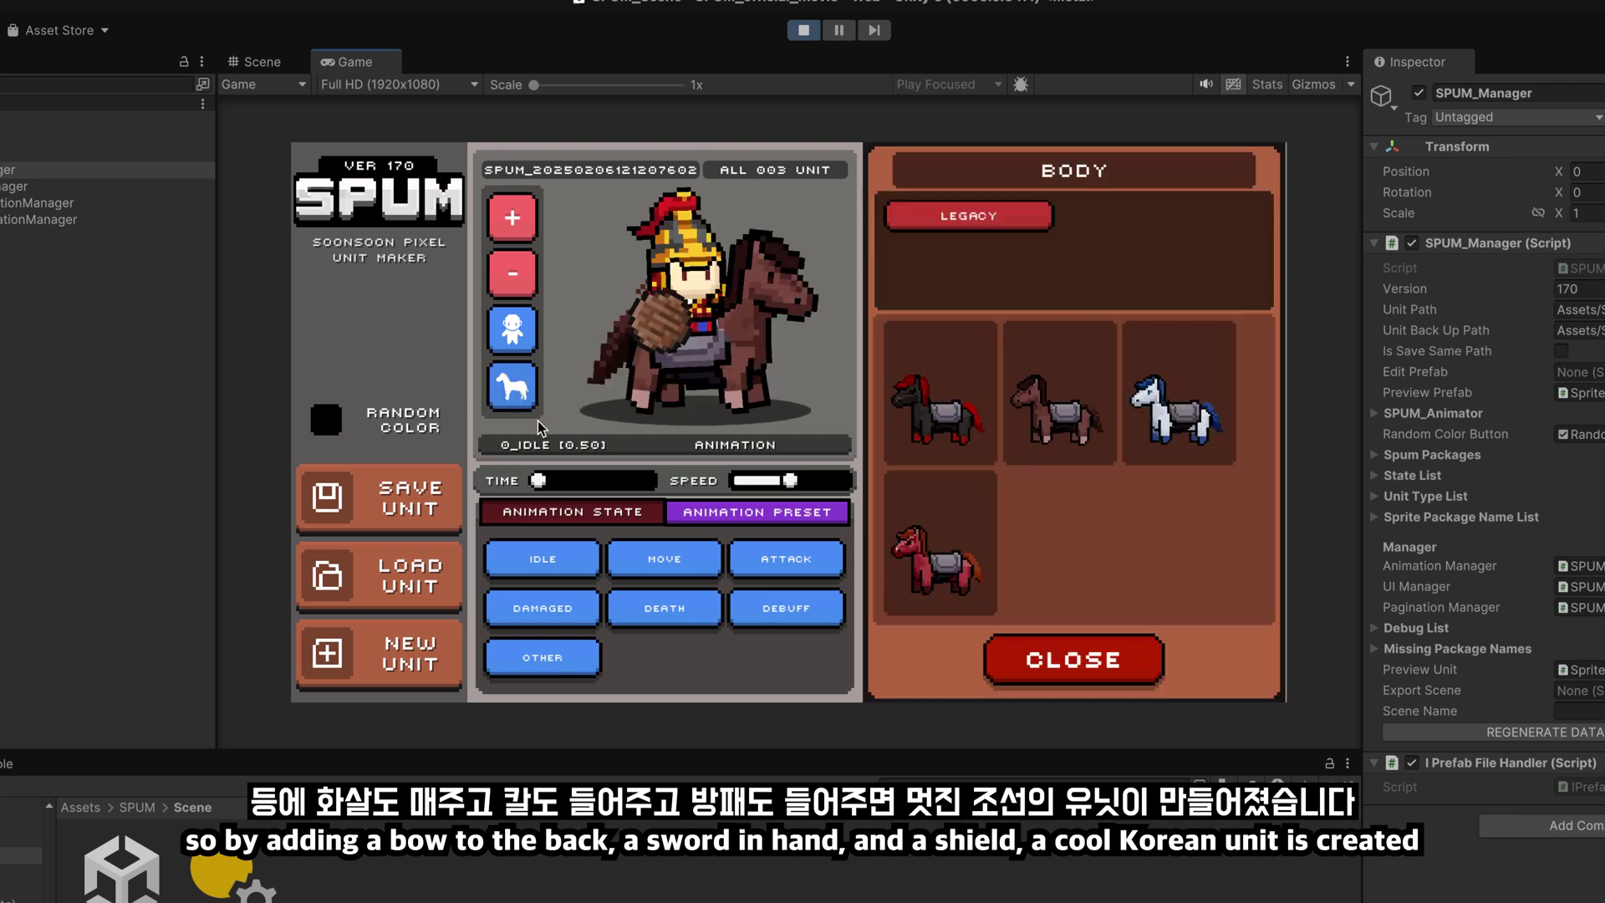
pyautogui.click(1042, 434)
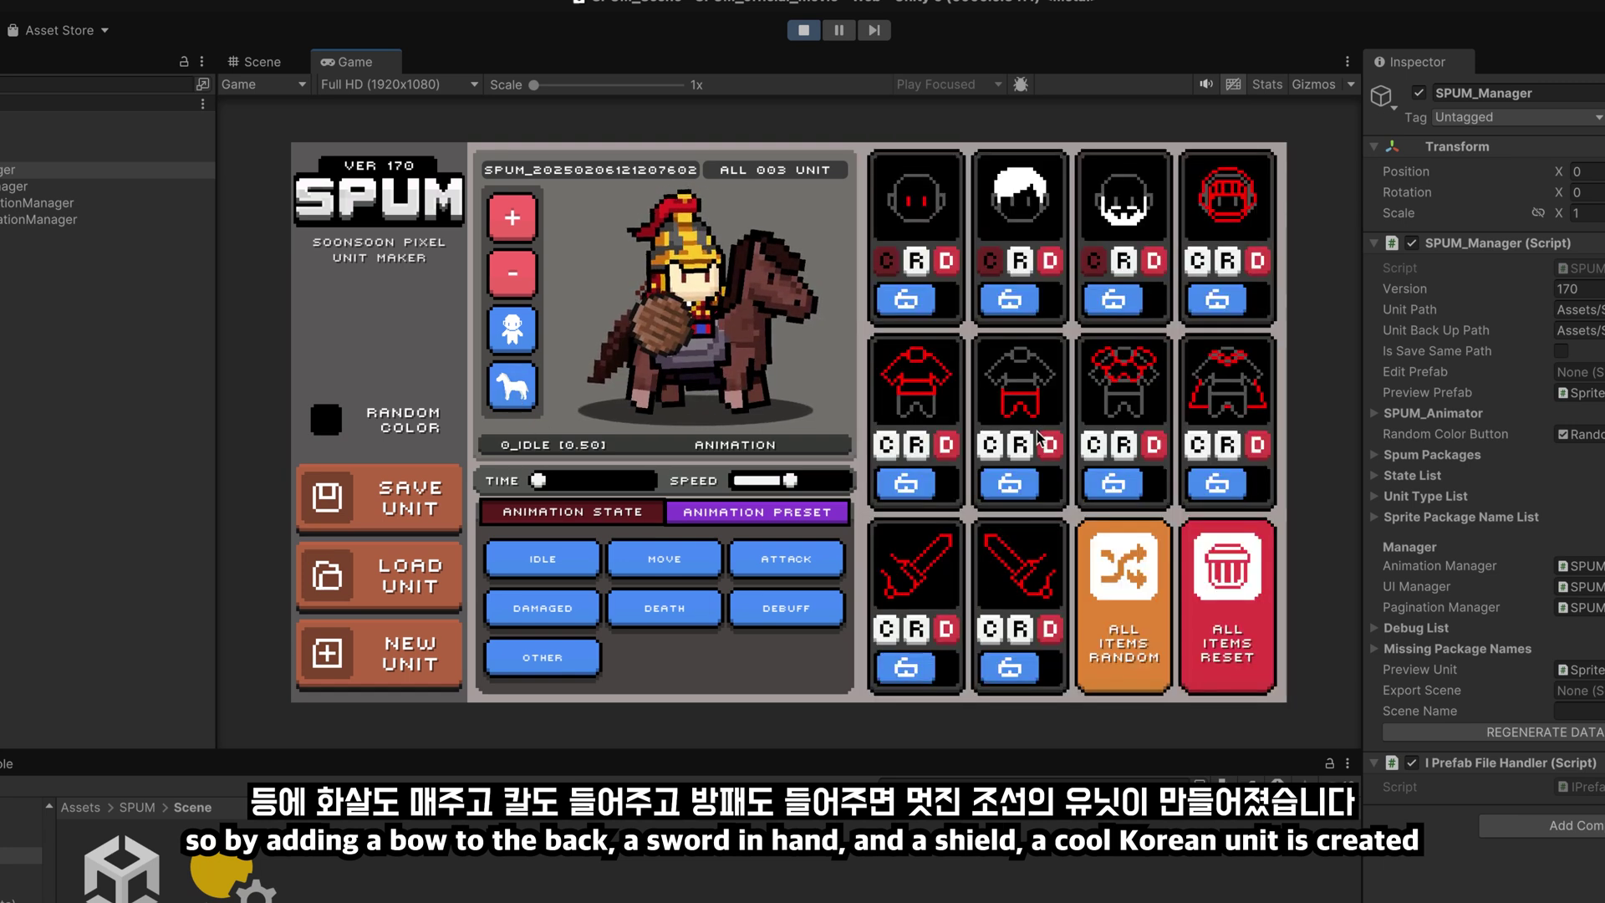
# Change the mounted unit's weapon to the long-handled axe
pyautogui.click(1021, 559)
pyautogui.moveTo(1251, 358); pyautogui.dragTo(1251, 420)
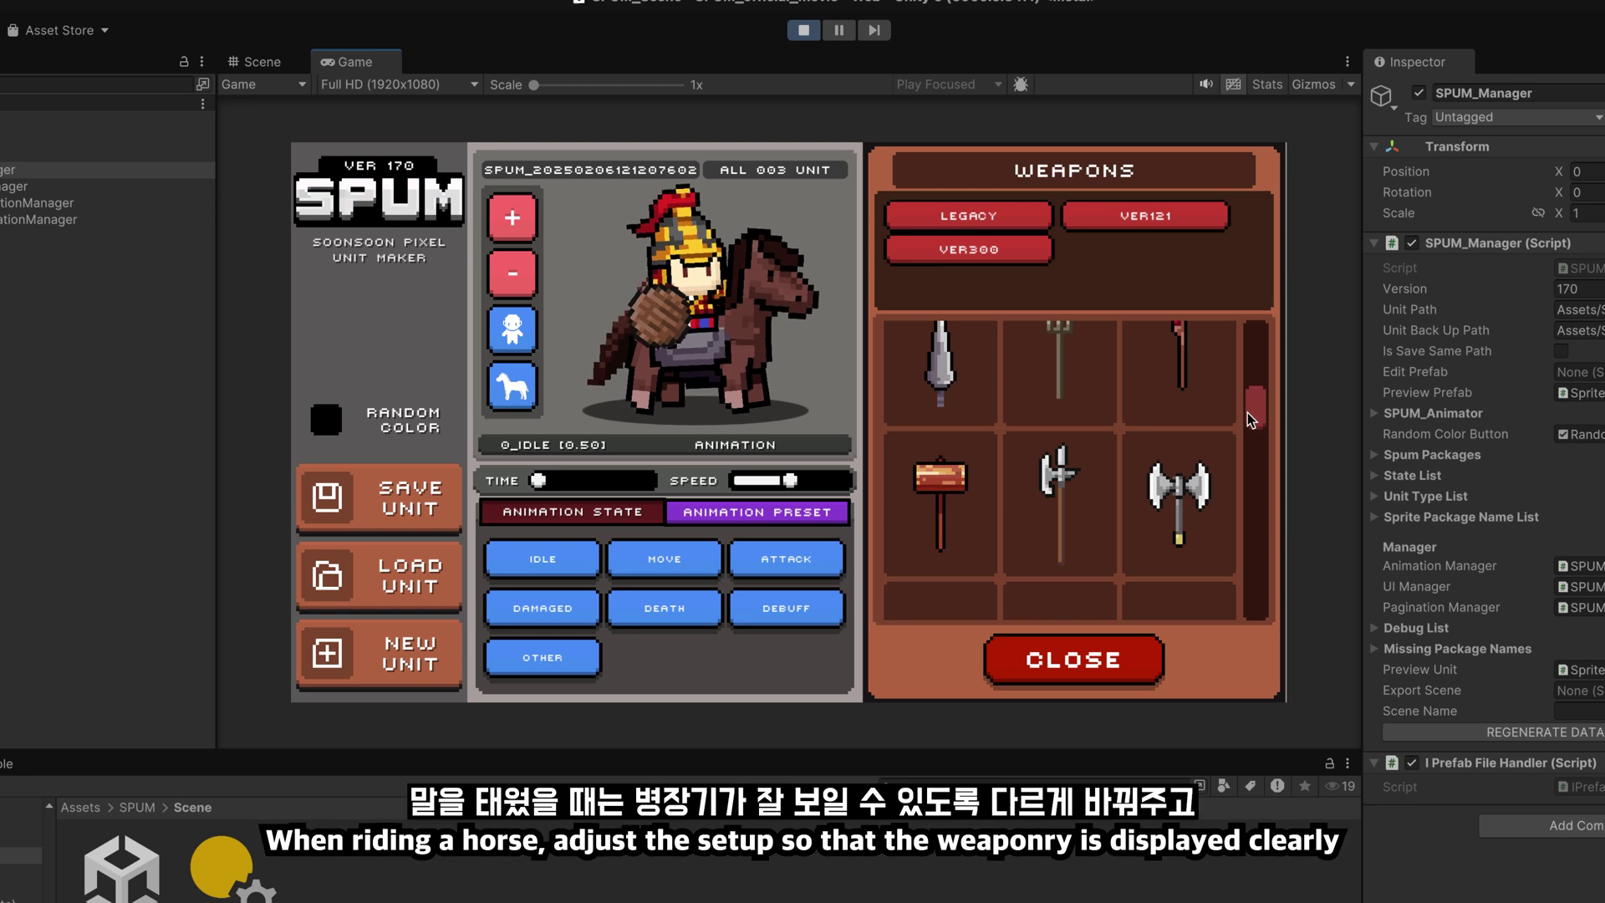
pyautogui.click(1084, 497)
pyautogui.click(1120, 466)
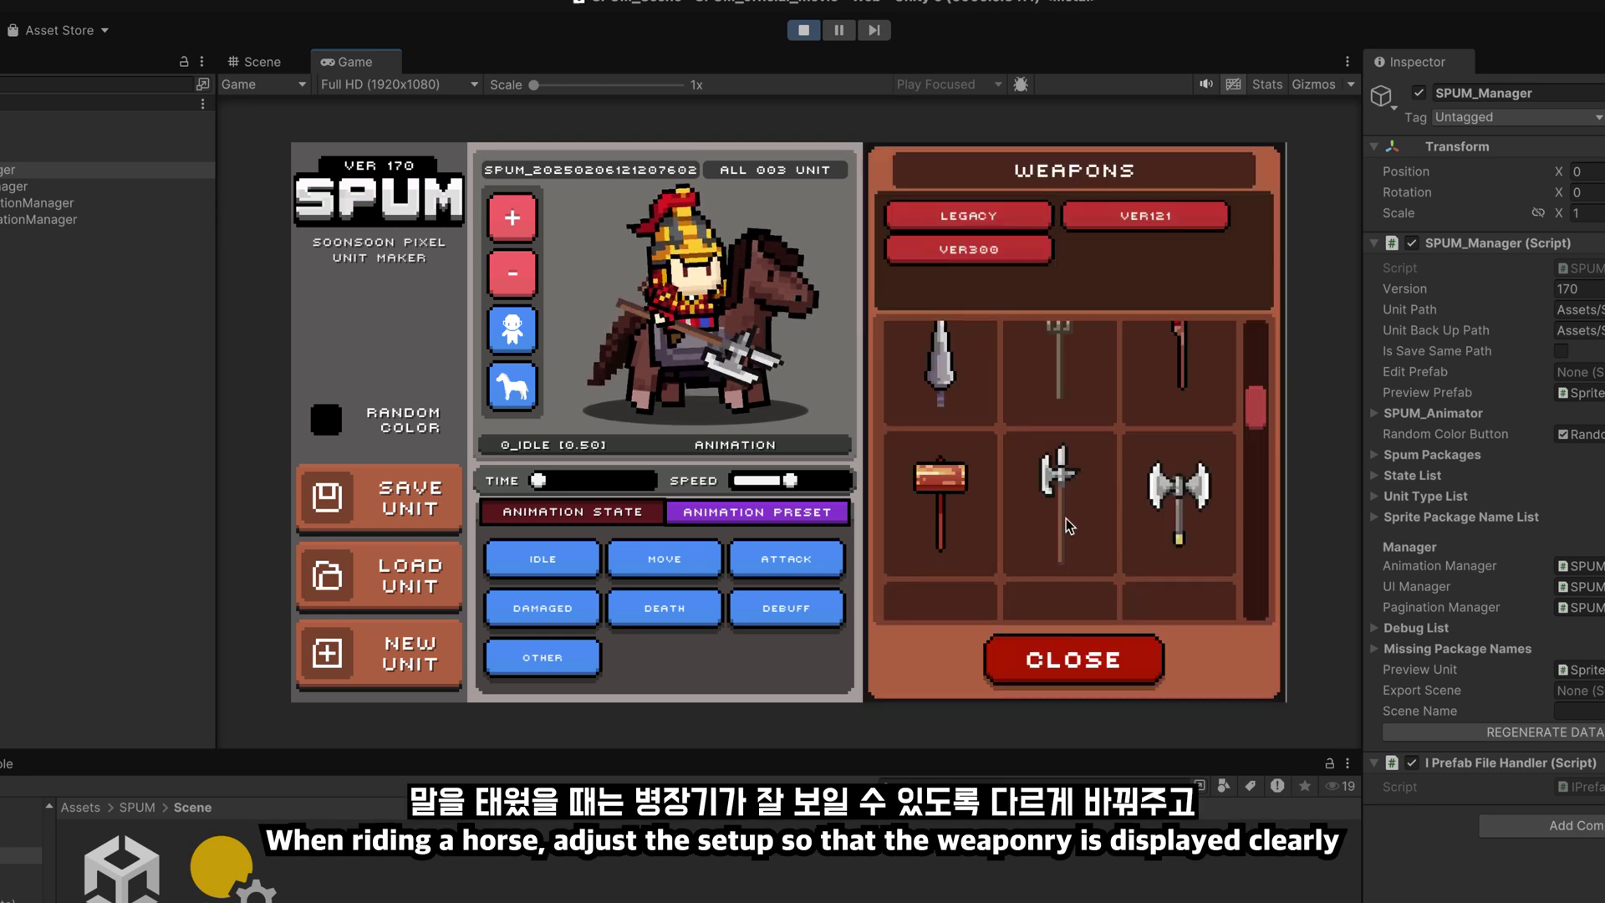
pyautogui.scroll(5, 1120, 466)
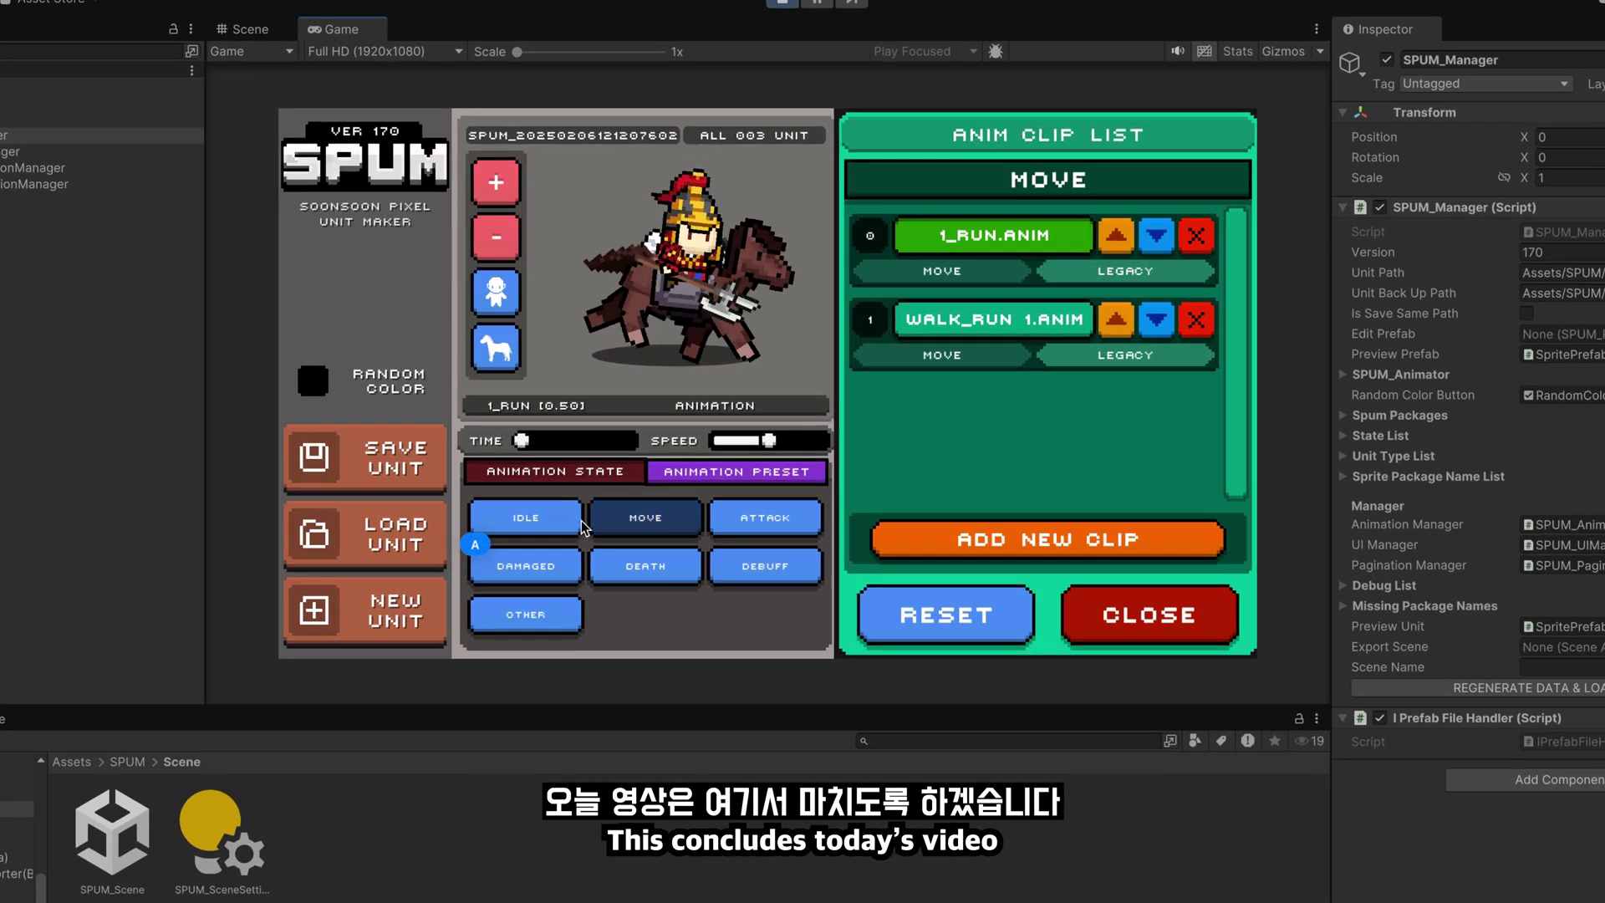
# Preview the mounted unit's Idle, Move and Attack animations
pyautogui.click(527, 518)
pyautogui.click(627, 519)
pyautogui.click(765, 519)
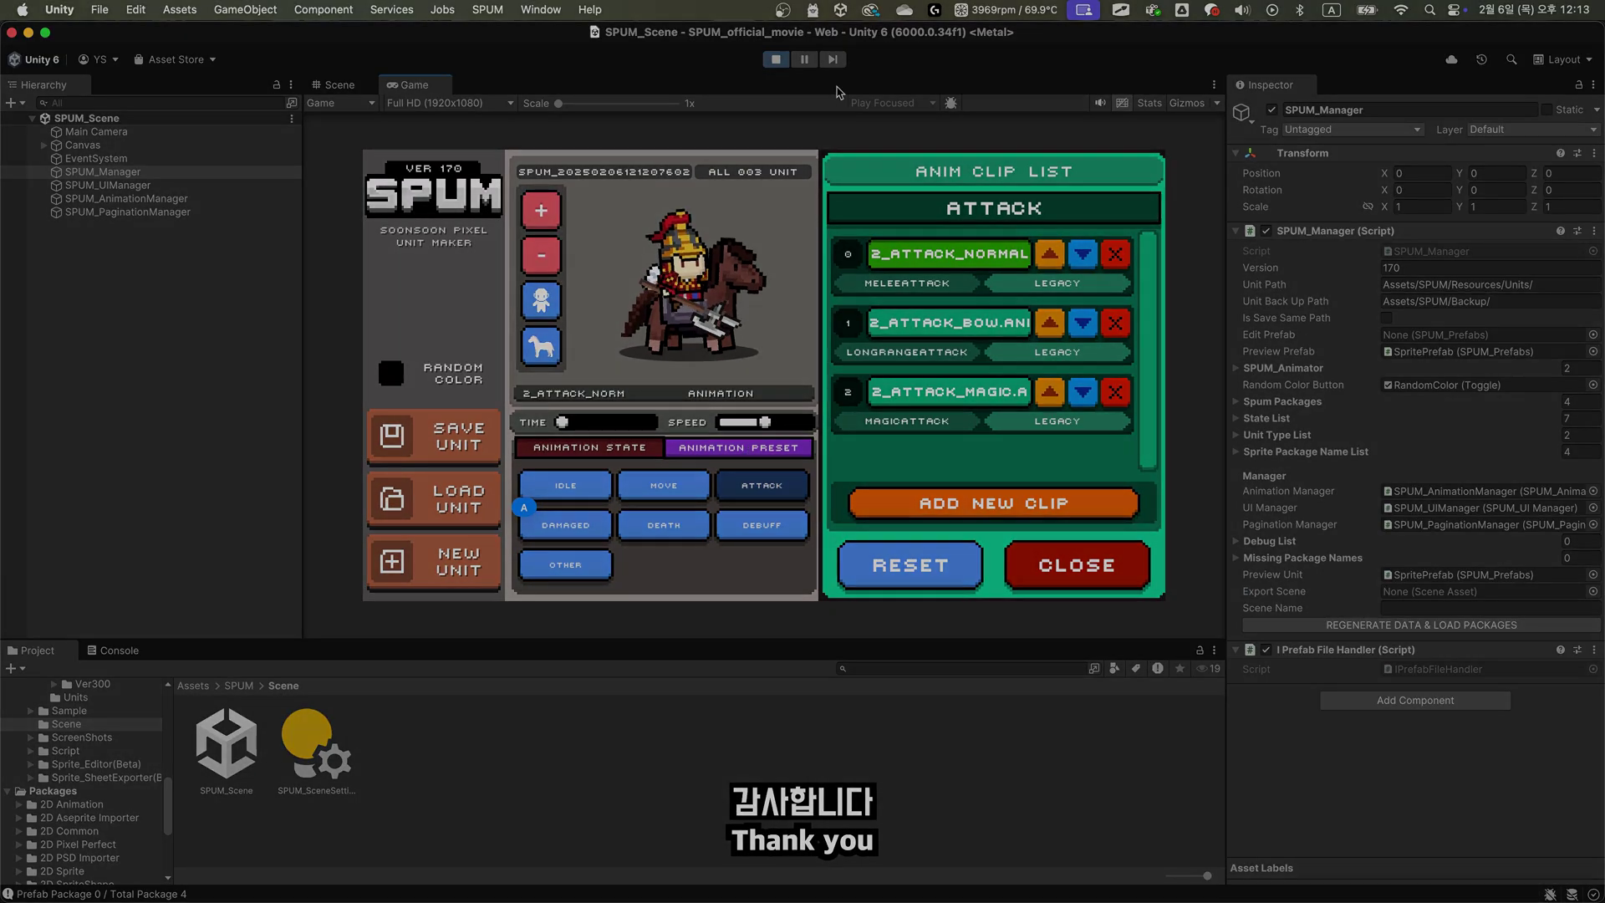